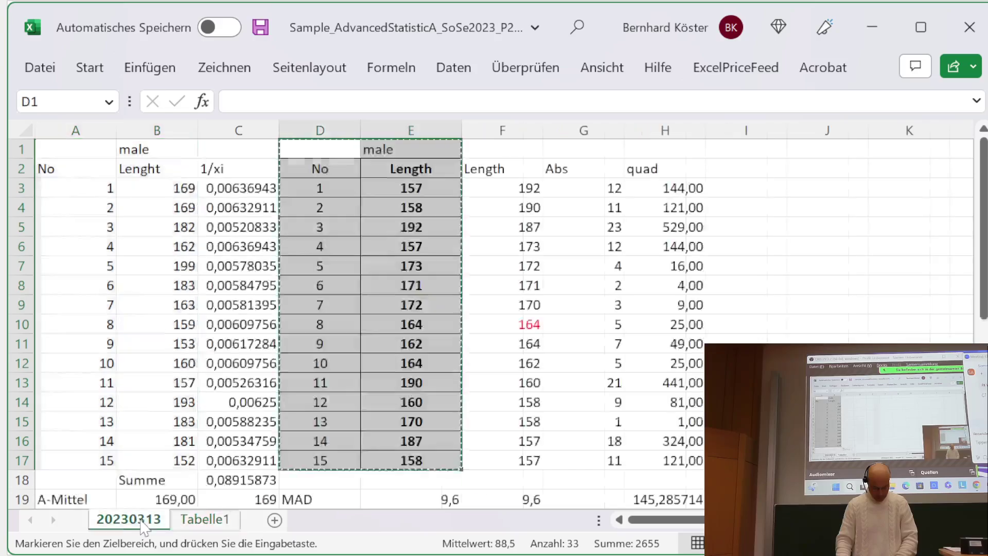
- Copy the female Lenght table from sheet 20230313 into Tabelle1 at C1, then select male table A2:B17
{"action": "scroll", "coordinate": [308, 386], "scroll_direction": "down", "scroll_amount": 5}
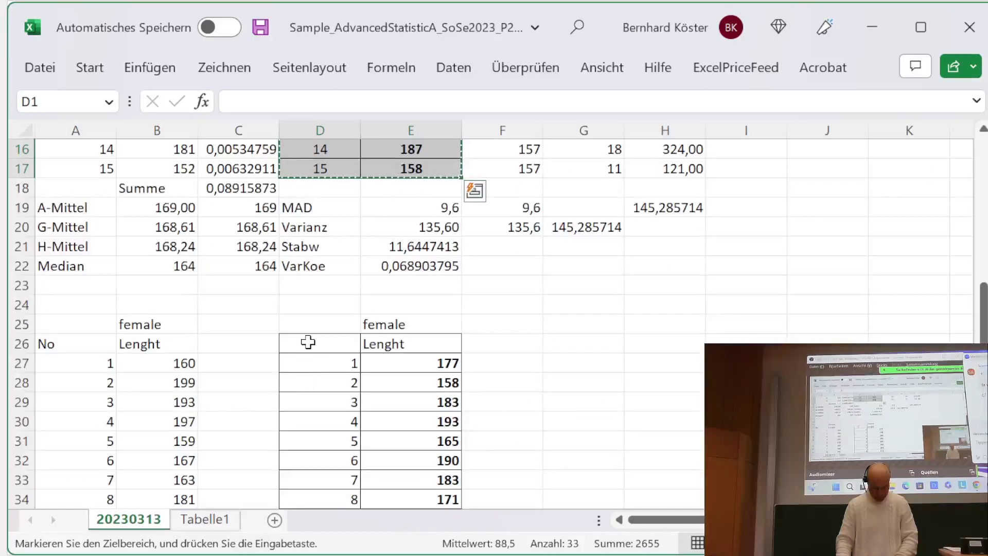
{"action": "scroll", "coordinate": [310, 340], "scroll_direction": "down", "scroll_amount": 2}
{"action": "left_click_drag", "start_coordinate": [310, 206], "coordinate": [399, 435]}
{"action": "key", "text": "ctrl+c"}
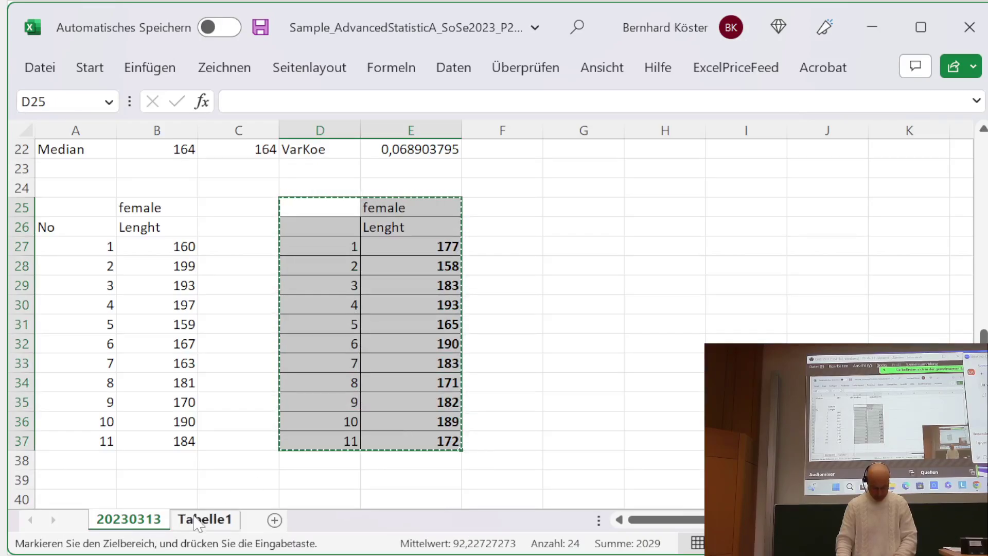
{"action": "left_click", "coordinate": [207, 518]}
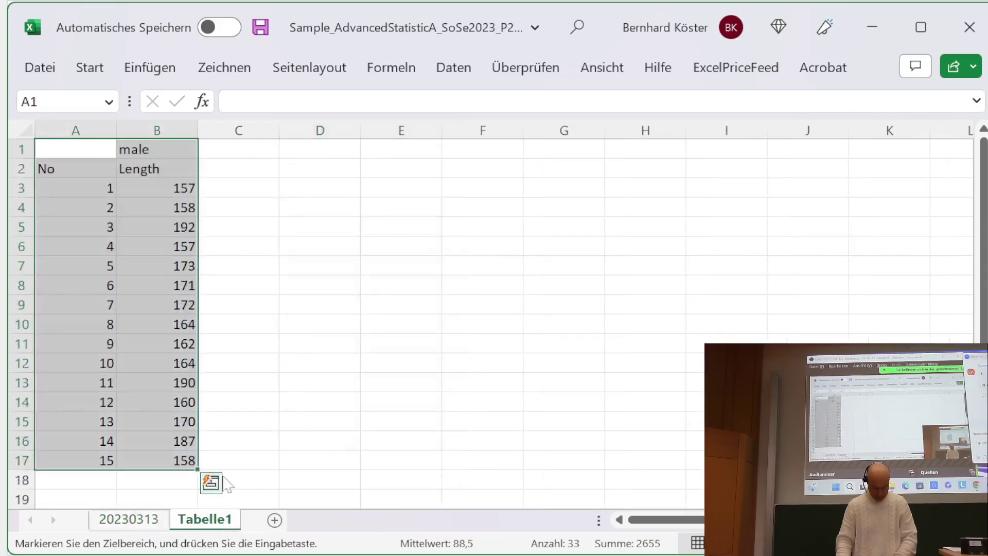
{"action": "left_click", "coordinate": [240, 148]}
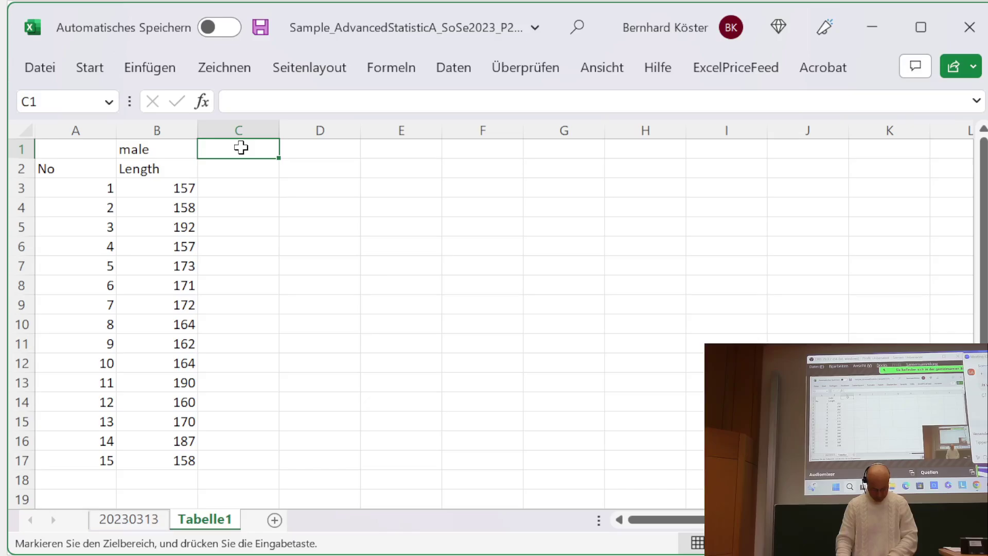
{"action": "key", "text": "ctrl+v"}
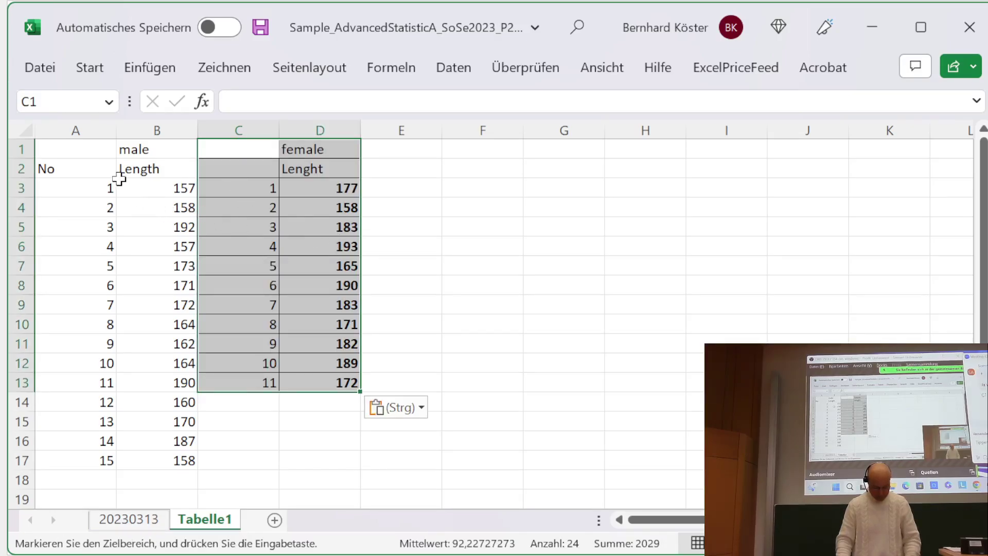
{"action": "left_click_drag", "start_coordinate": [75, 145], "coordinate": [170, 422]}
{"action": "left_click_drag", "start_coordinate": [66, 170], "coordinate": [157, 453]}
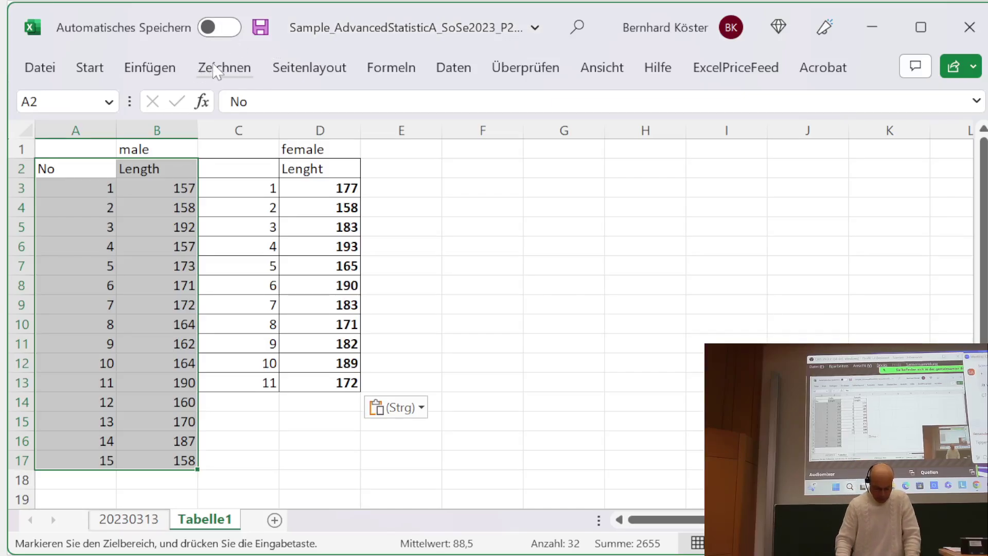
- Give every cell of the male table A2:B17 an Alle Rahmenlinien border
{"action": "left_click", "coordinate": [218, 77]}
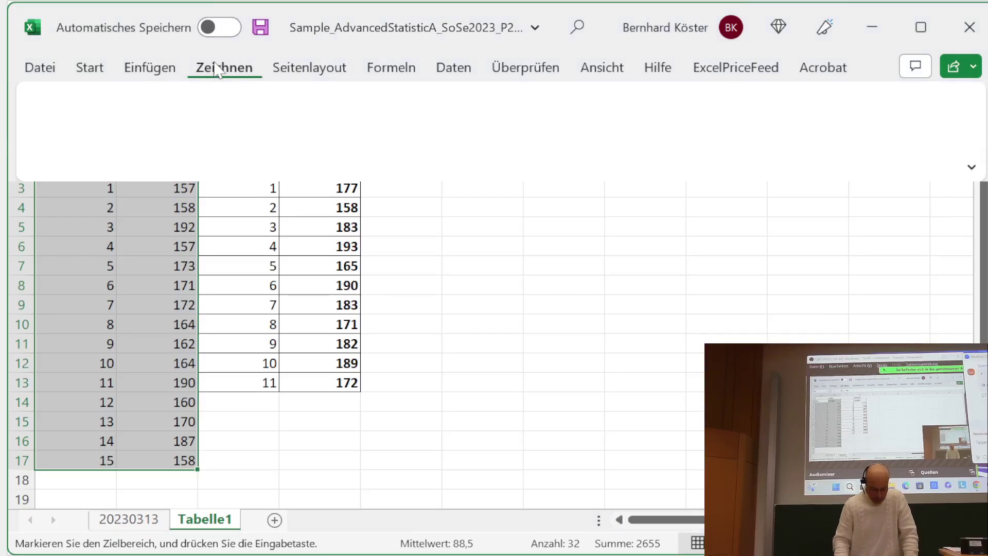
{"action": "left_click", "coordinate": [148, 76]}
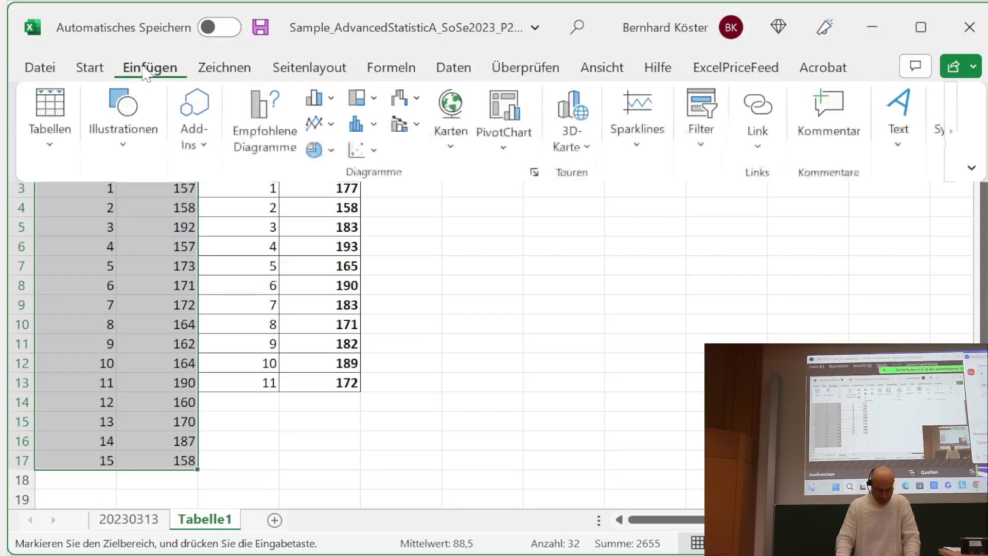
{"action": "left_click", "coordinate": [91, 70]}
{"action": "left_click", "coordinate": [231, 151]}
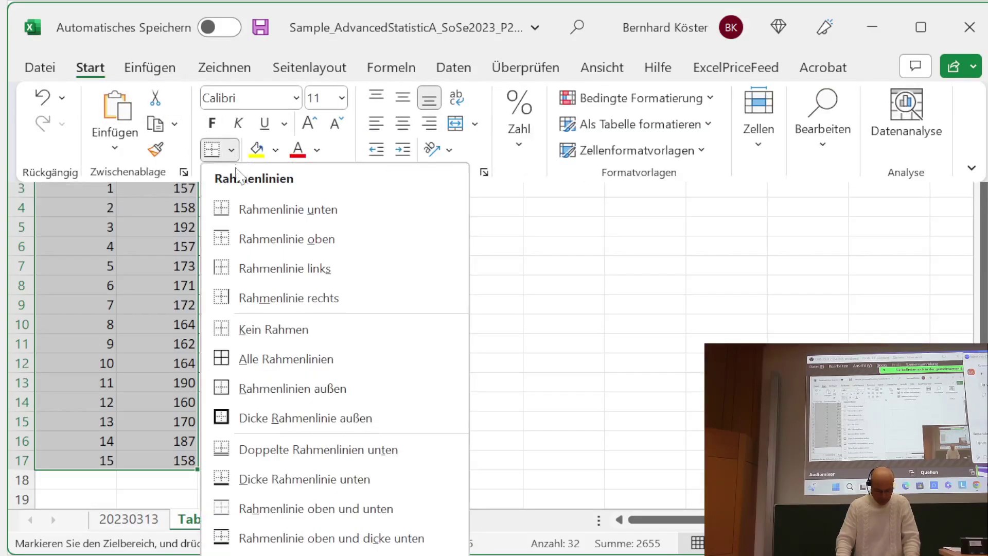
{"action": "left_click", "coordinate": [279, 362]}
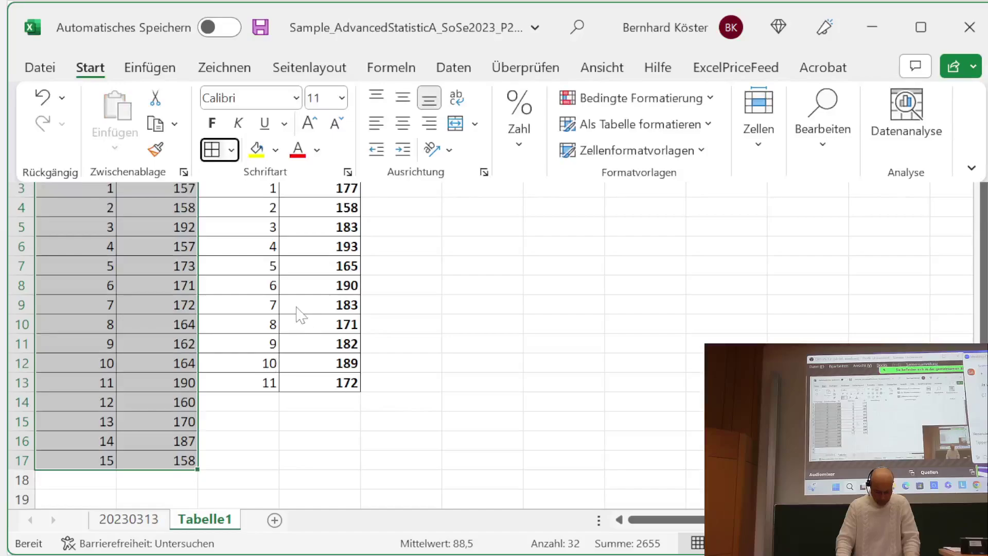
{"action": "left_click", "coordinate": [403, 289]}
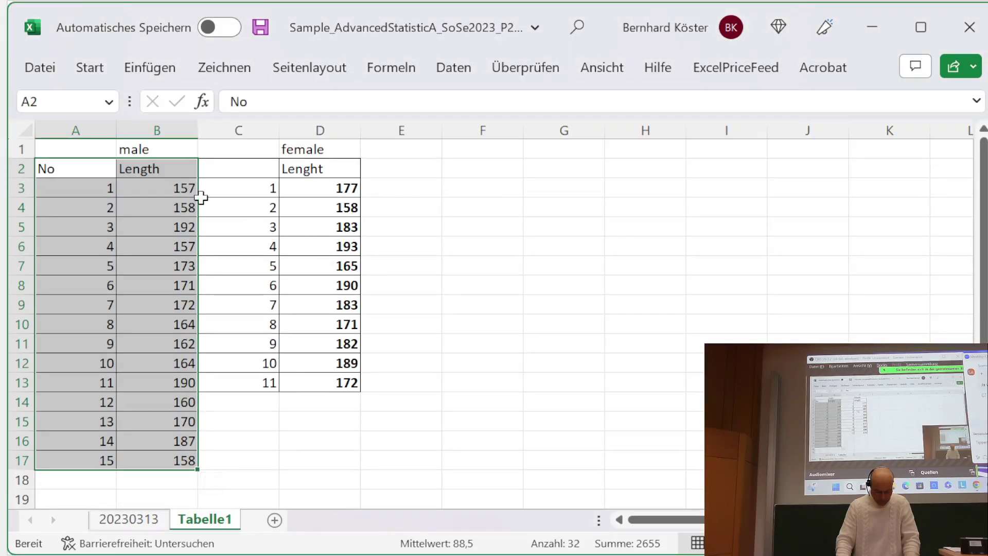
- Make the male Length values in B3:B17 bold
{"action": "left_click_drag", "start_coordinate": [171, 189], "coordinate": [190, 460]}
{"action": "left_click", "coordinate": [90, 68]}
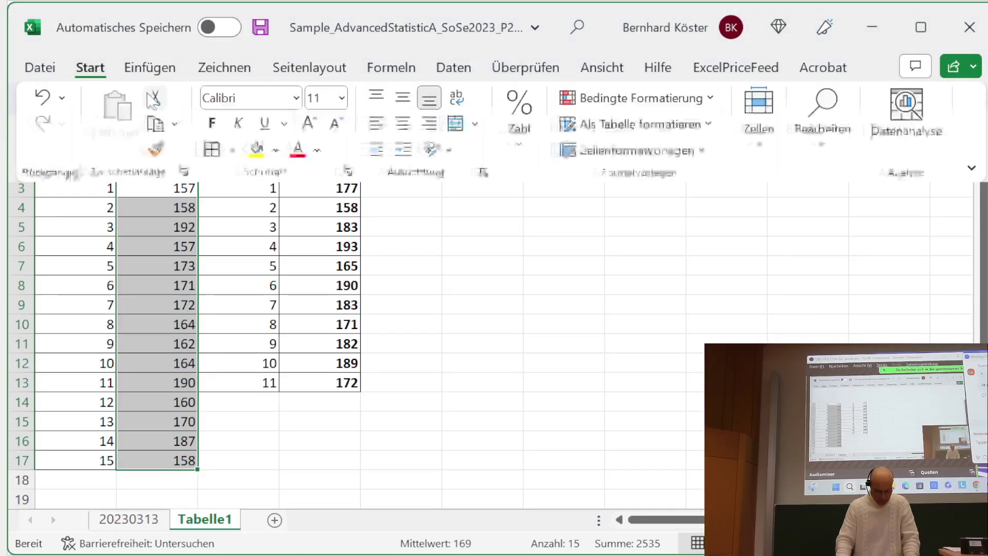
{"action": "left_click", "coordinate": [212, 125]}
{"action": "left_click", "coordinate": [410, 237]}
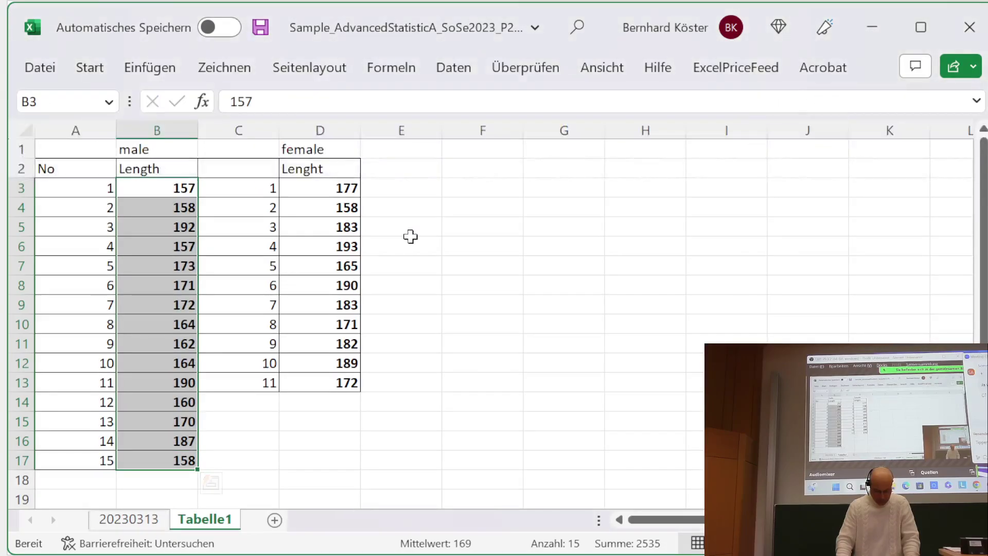
{"action": "left_click", "coordinate": [410, 243]}
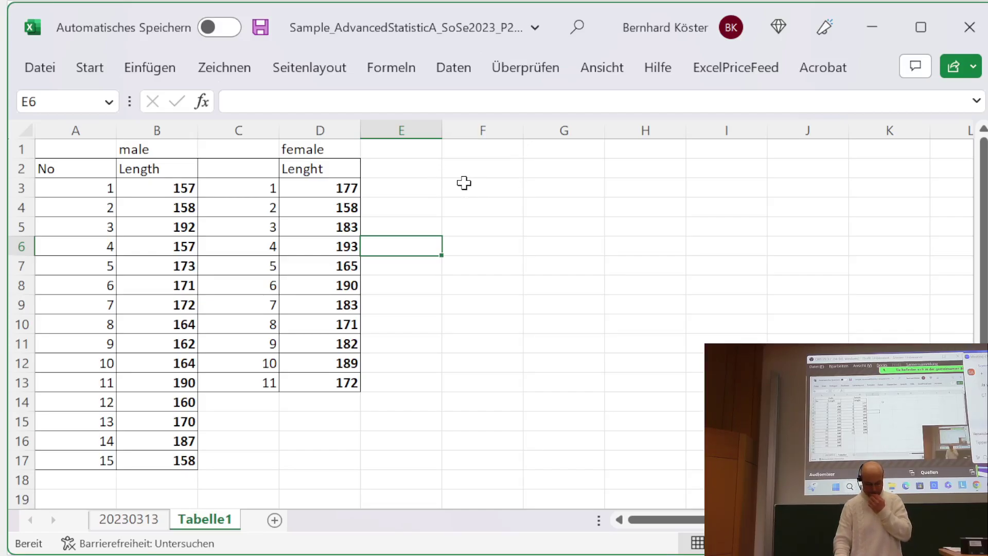
- Enter the height classes 0-155, 155-170, 170-185 and 185-200 across F3:I3
{"action": "left_click", "coordinate": [426, 186]}
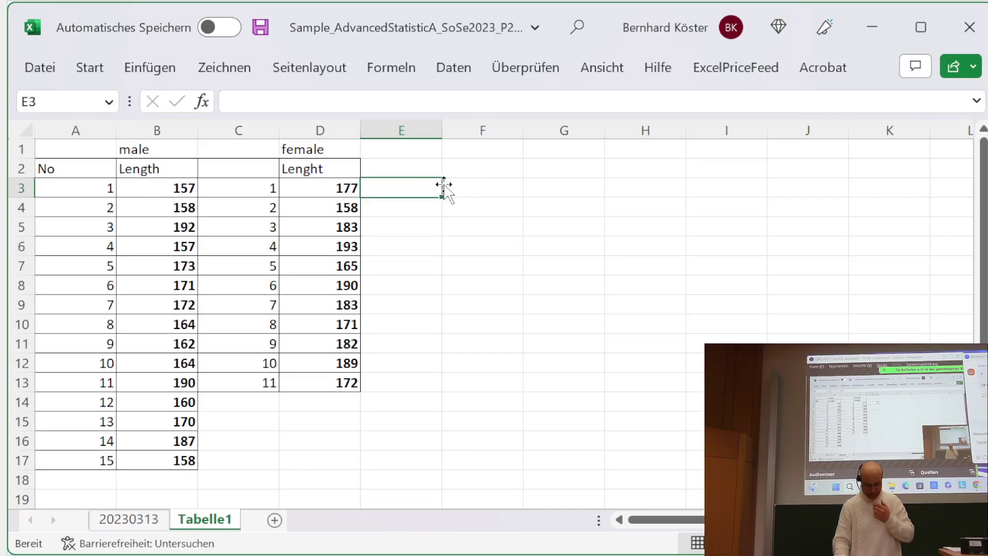
{"action": "left_click", "coordinate": [491, 196]}
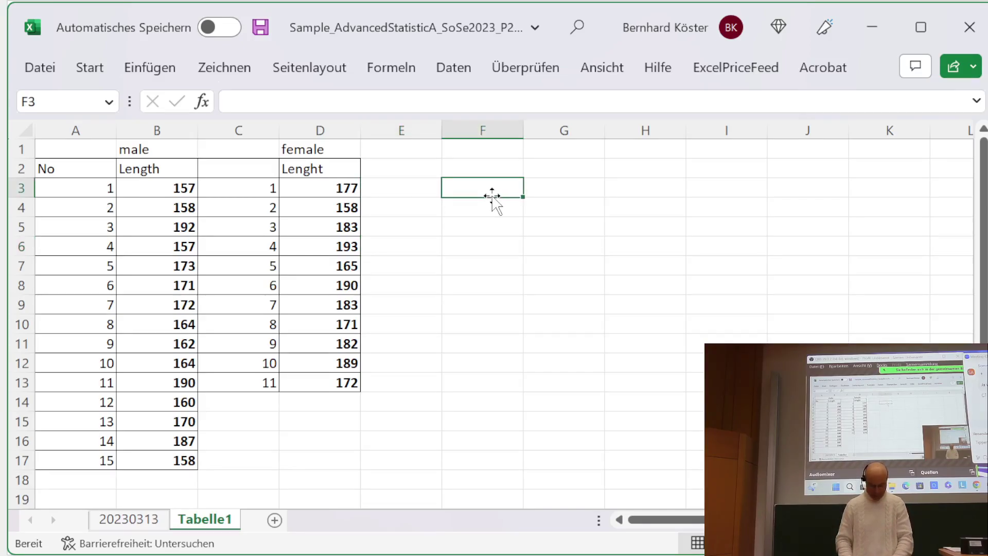
{"action": "type", "text": "0-155"}
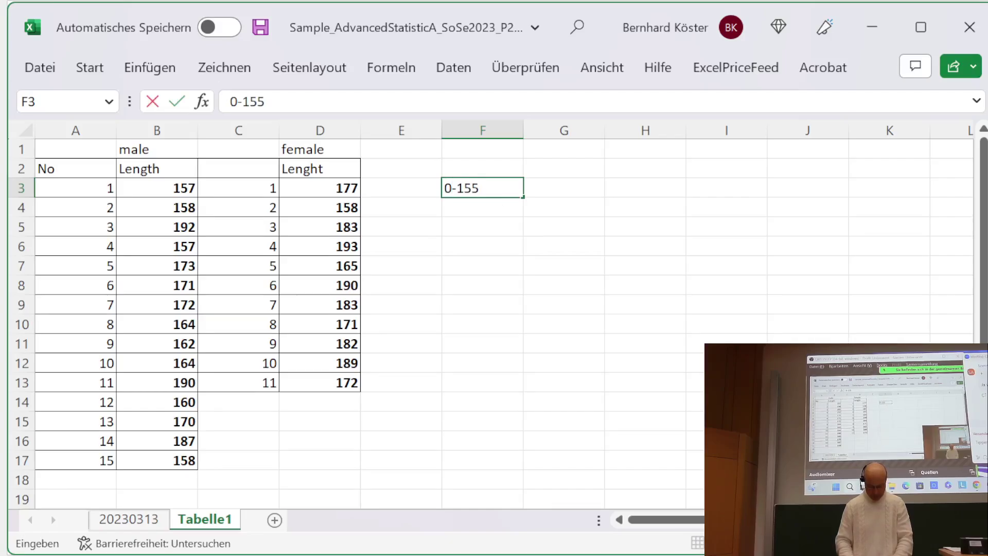
{"action": "key", "text": "Tab"}
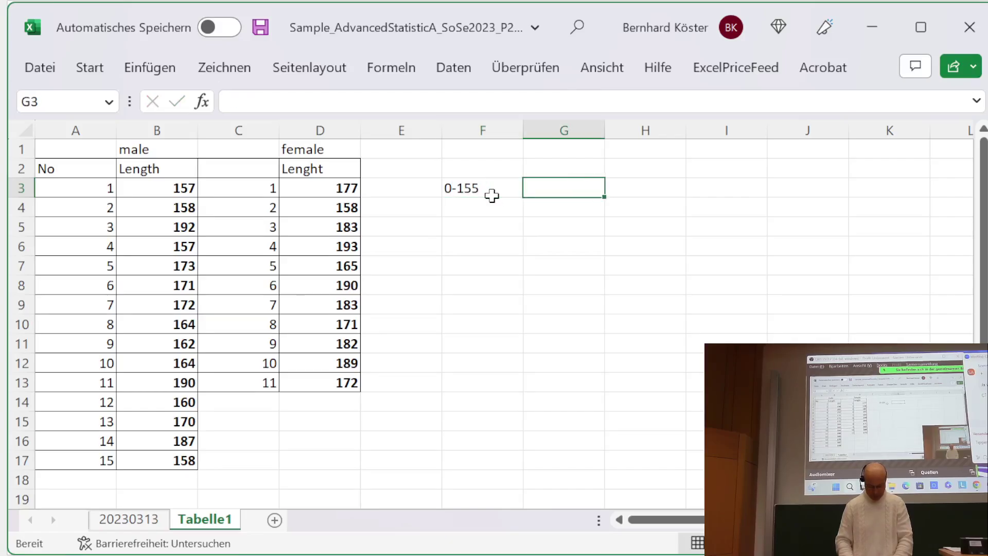
{"action": "type", "text": "155-"}
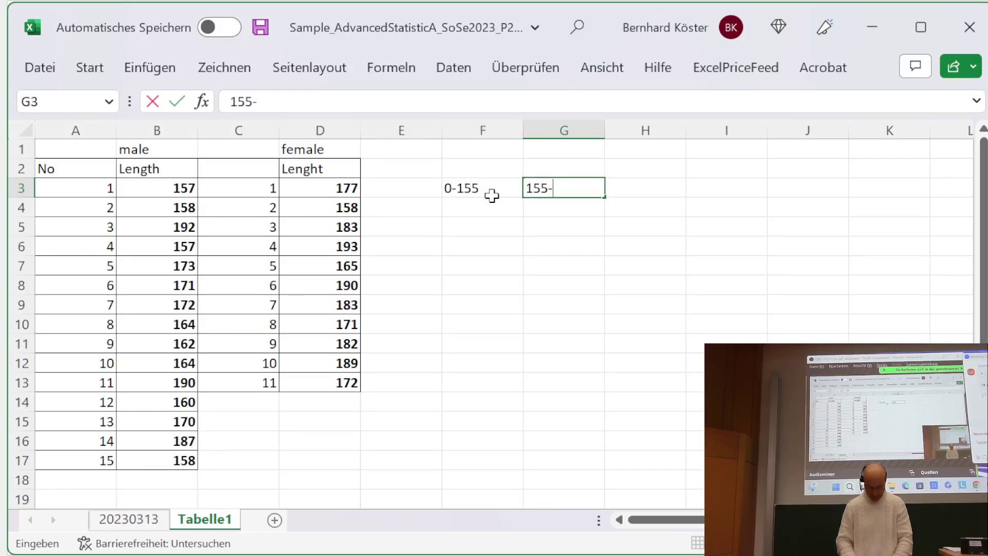
{"action": "key", "text": "alt+Tab"}
{"action": "key", "text": "alt+Tab"}
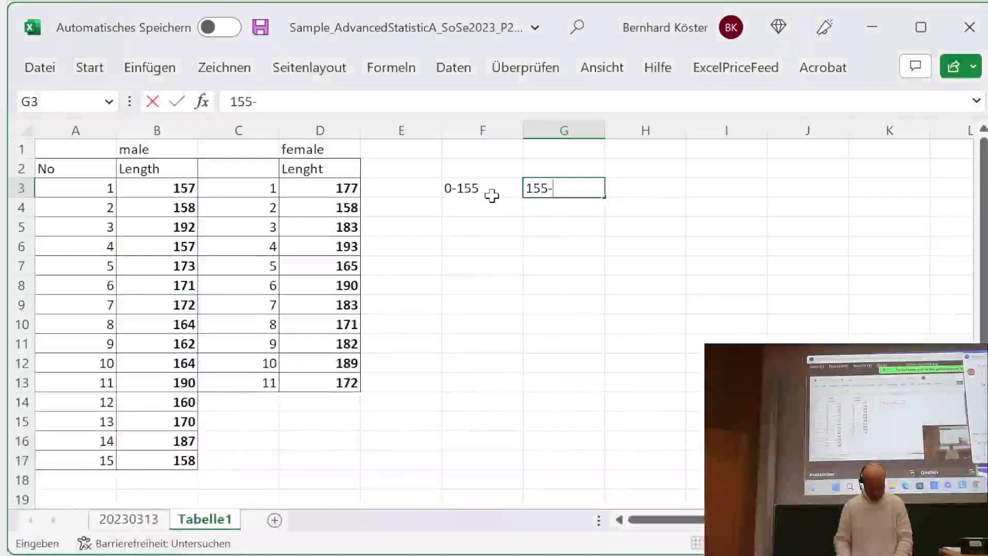
{"action": "type", "text": "170"}
{"action": "key", "text": "Tab"}
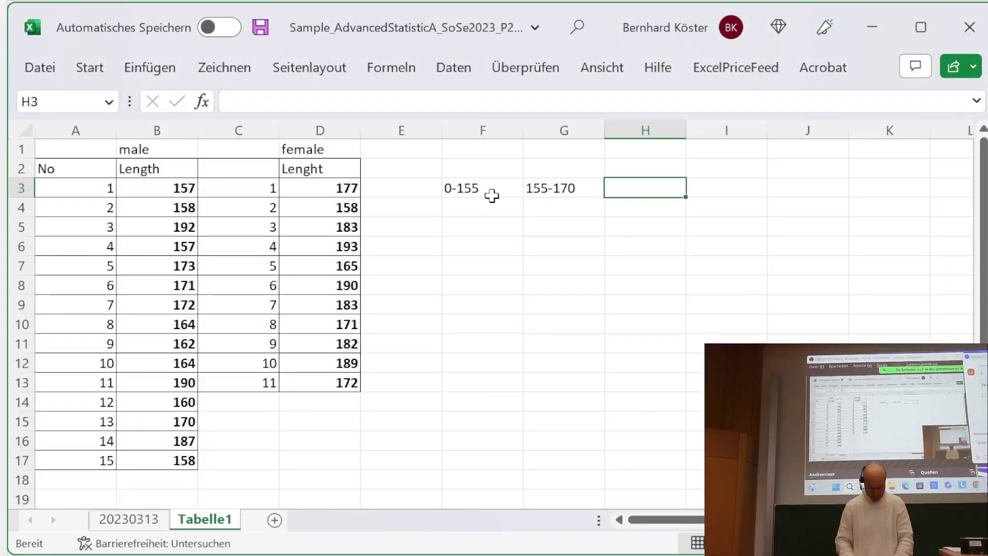
{"action": "type", "text": "170-185"}
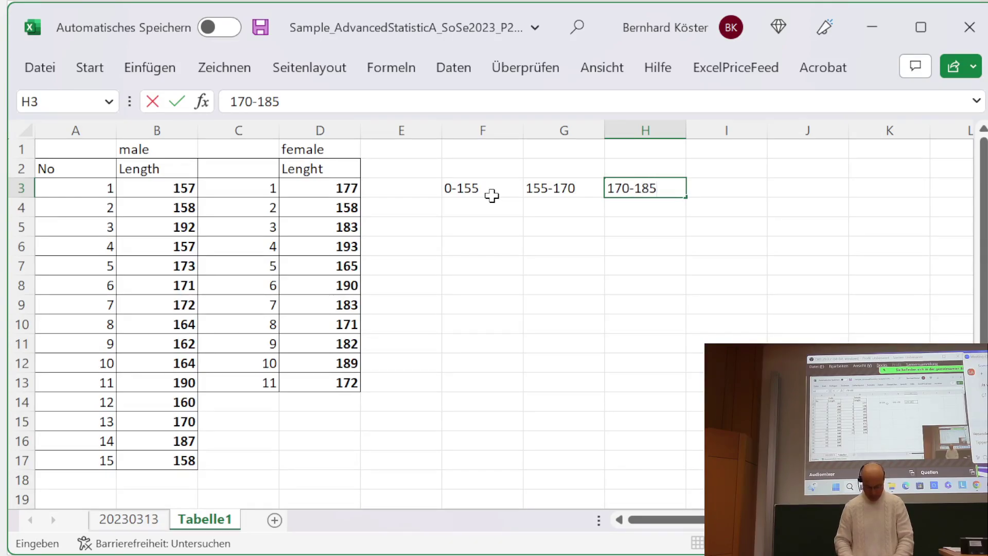
{"action": "key", "text": "Tab"}
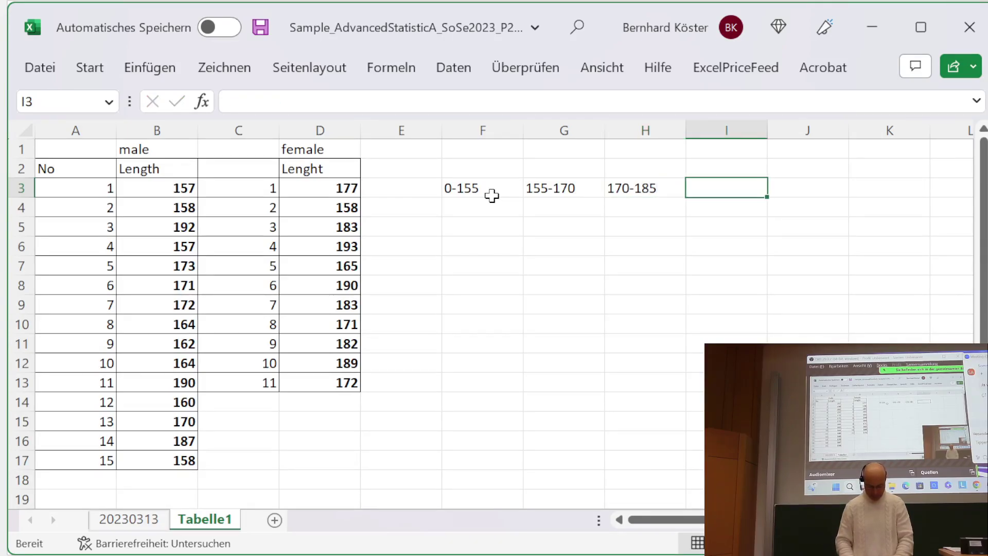
{"action": "type", "text": "185-2"}
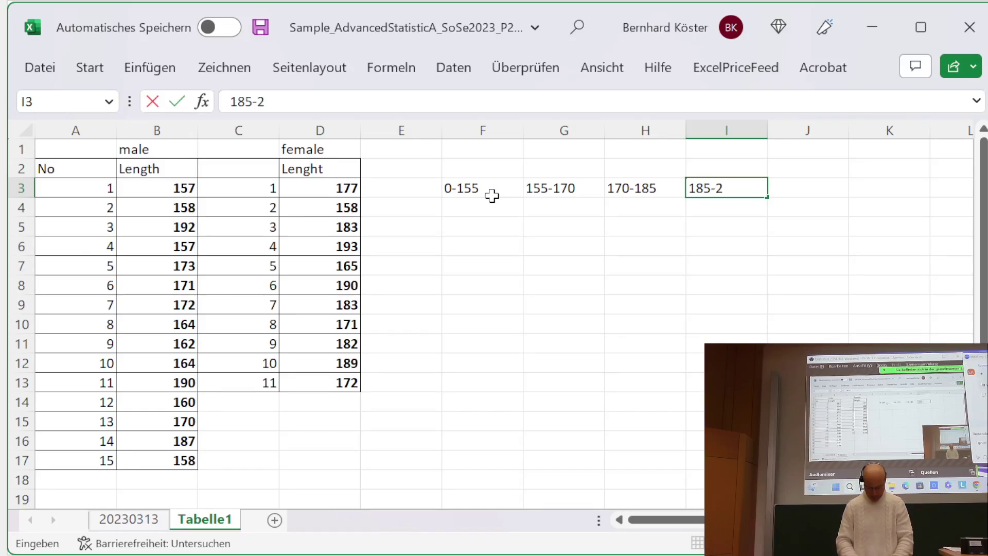
{"action": "key", "text": "Left"}
{"action": "key", "text": "Left"}
{"action": "key", "text": "Left"}
{"action": "key", "text": "Left"}
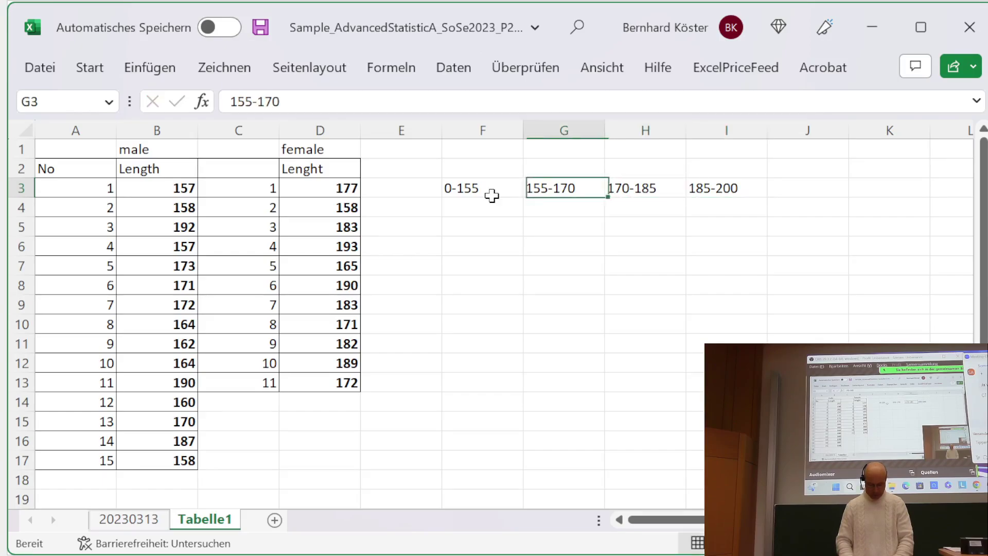
- Add row labels m in E4 and w in E5
{"action": "key", "text": "Down"}
{"action": "type", "text": "m"}
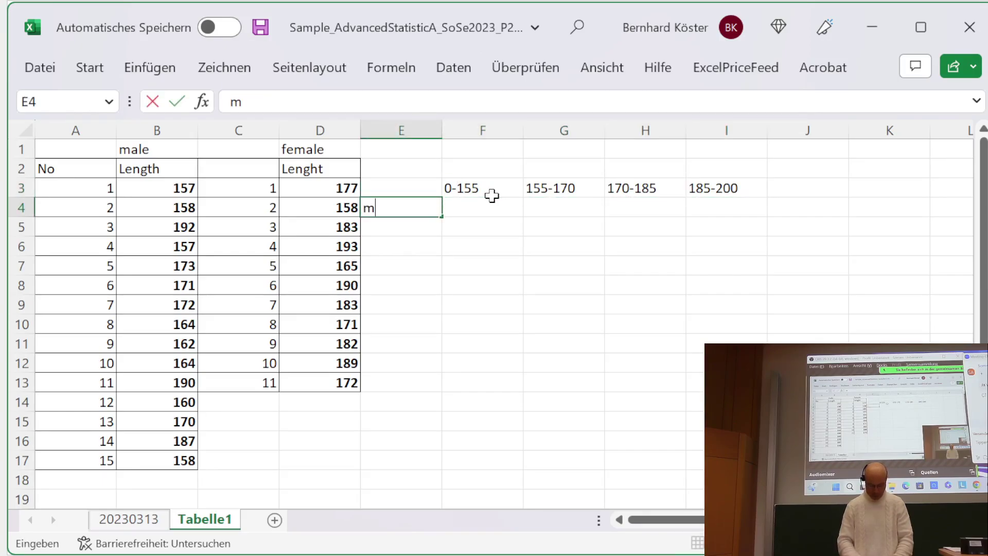
{"action": "key", "text": "Return"}
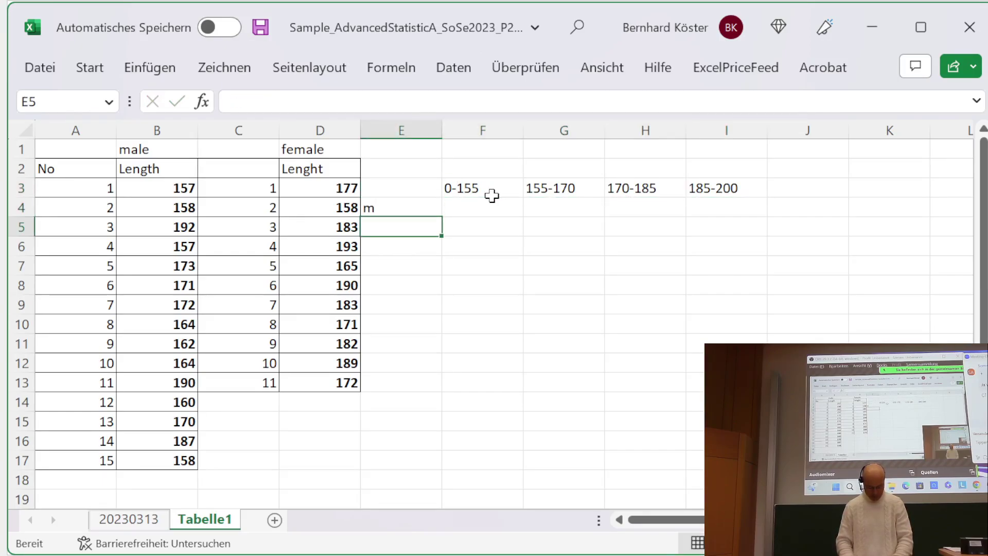
{"action": "type", "text": "w"}
{"action": "key", "text": "Tab"}
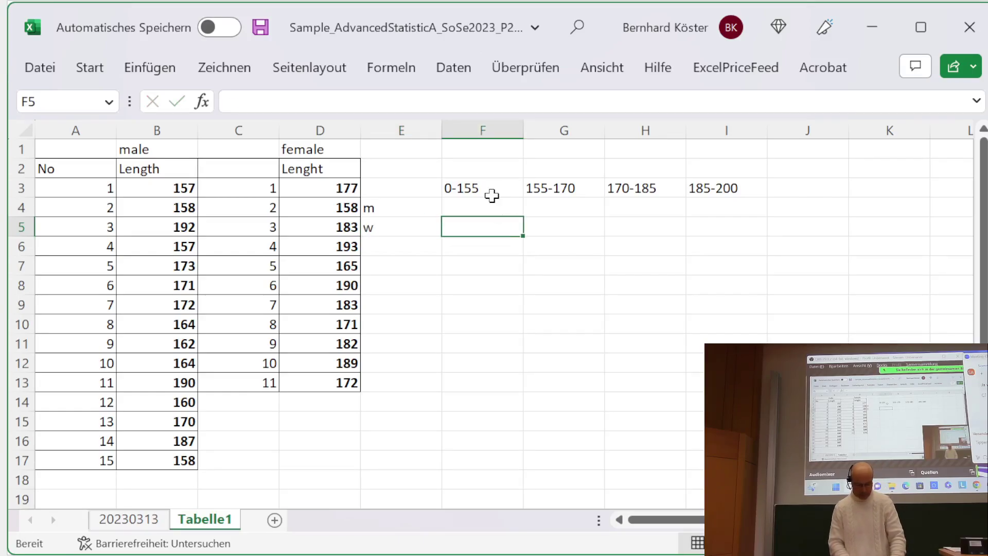
{"action": "key", "text": "Up"}
{"action": "key", "text": "Up"}
{"action": "key", "text": "Left"}
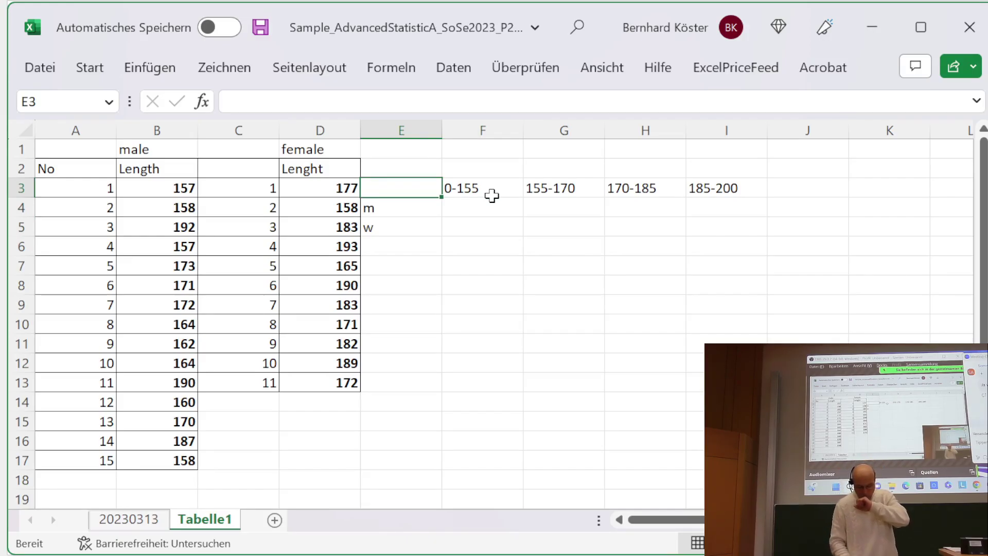
- Move the count table E3:I5 up one row so it starts at E2
{"action": "key", "text": "shift+Down"}
{"action": "key", "text": "shift+Down"}
{"action": "key", "text": "shift+Right"}
{"action": "key", "text": "shift+Right"}
{"action": "key", "text": "shift+Right"}
{"action": "key", "text": "shift+Right"}
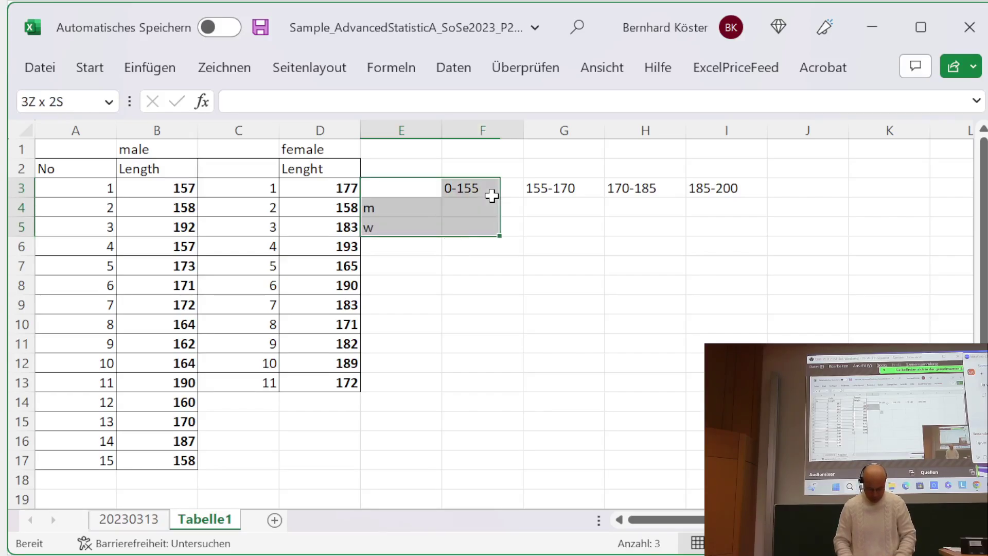
{"action": "key", "text": "ctrl+c"}
{"action": "key", "text": "Up"}
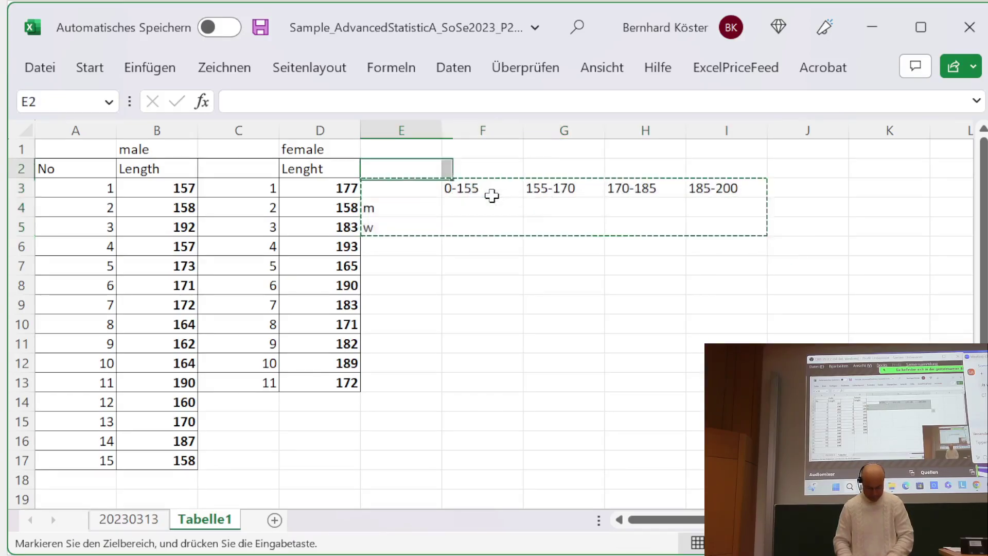
{"action": "key", "text": "Up"}
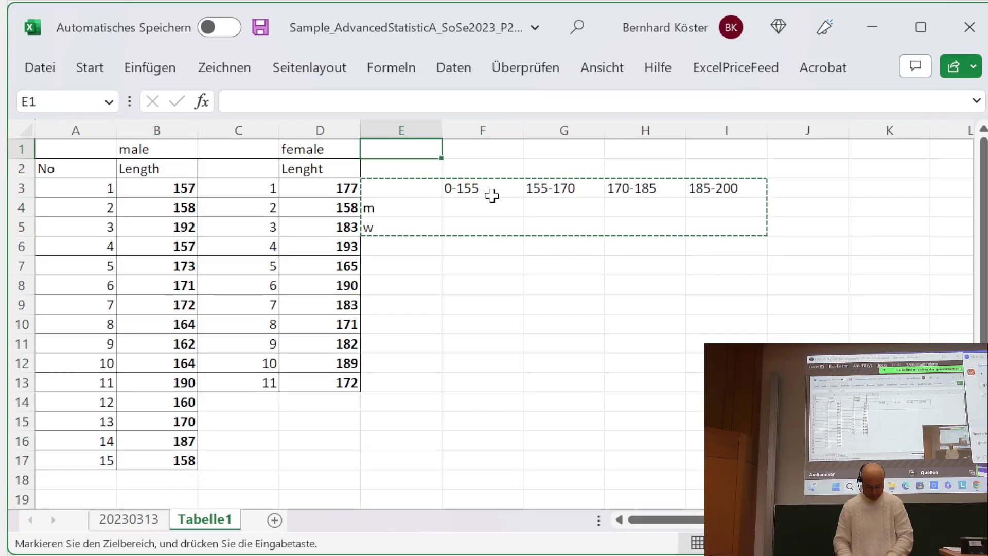
{"action": "key", "text": "Down"}
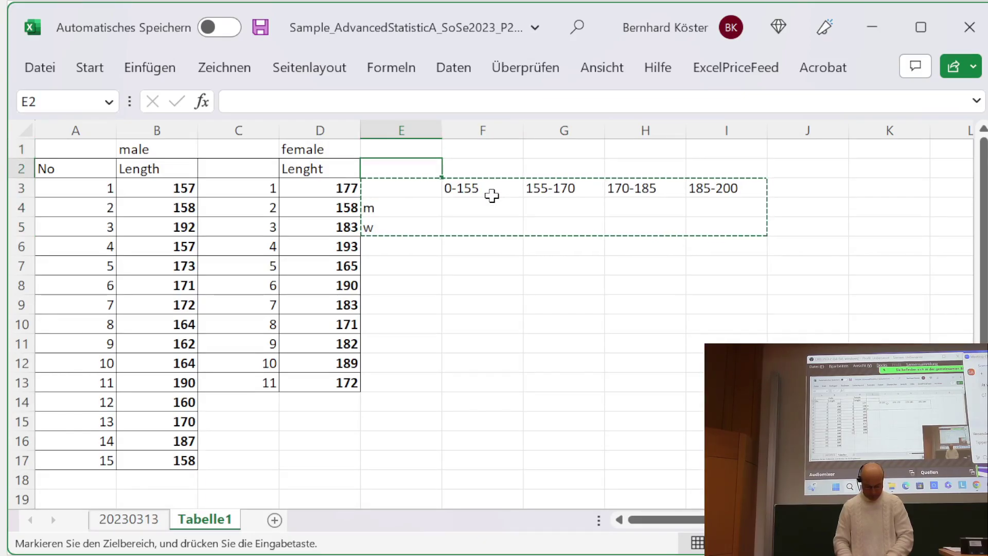
{"action": "key", "text": "ctrl+v"}
- Select E1:I1 above the class headers
{"action": "key", "text": "Up"}
{"action": "key", "text": "Right"}
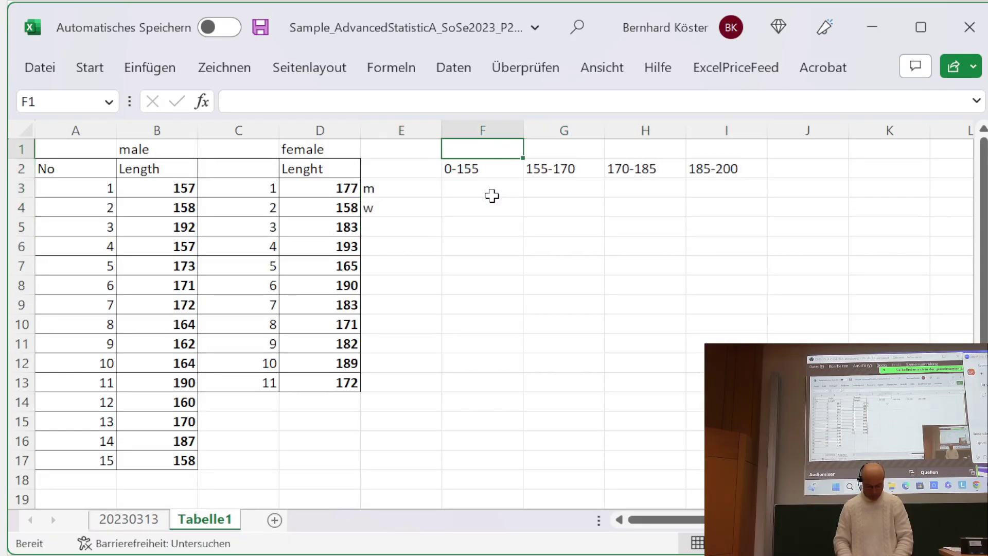
{"action": "key", "text": "shift+Right"}
{"action": "key", "text": "Left"}
{"action": "key", "text": "shift+Right"}
{"action": "key", "text": "shift+Right"}
{"action": "key", "text": "shift+Right"}
{"action": "key", "text": "shift+Right"}
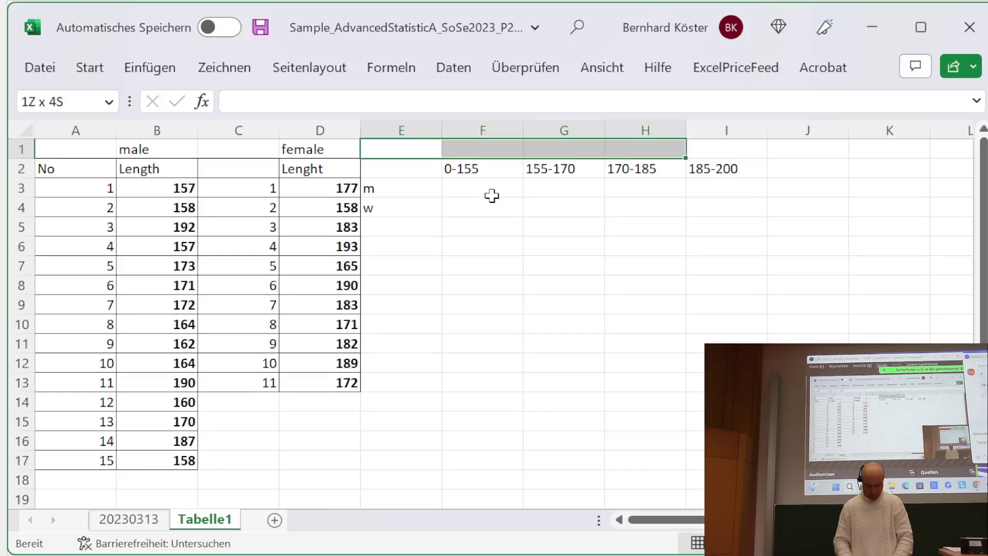
- Merge and center E1:I1 and enter the heading Anzahl
{"action": "left_click", "coordinate": [147, 69]}
{"action": "left_click", "coordinate": [91, 70]}
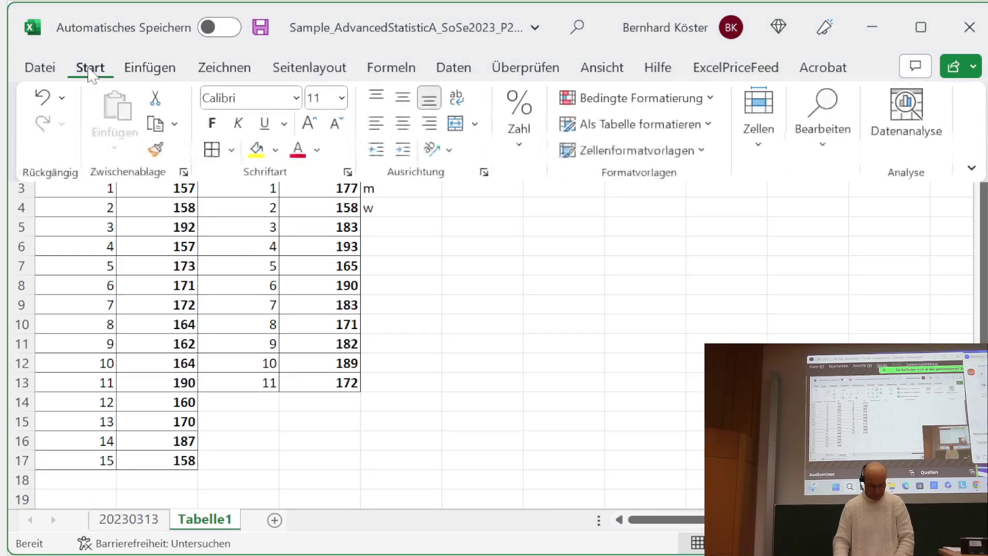
{"action": "left_click", "coordinate": [456, 123]}
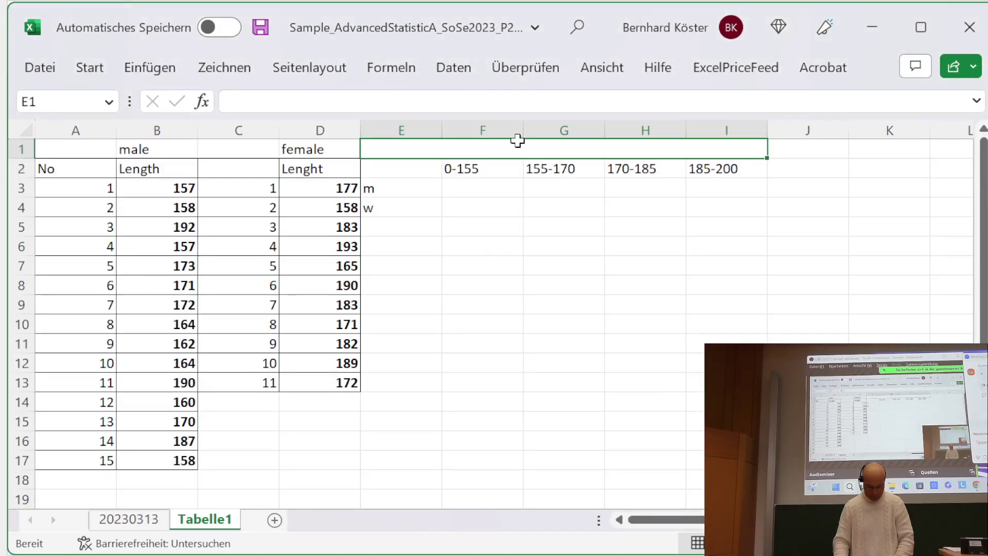
{"action": "type", "text": "Anza"}
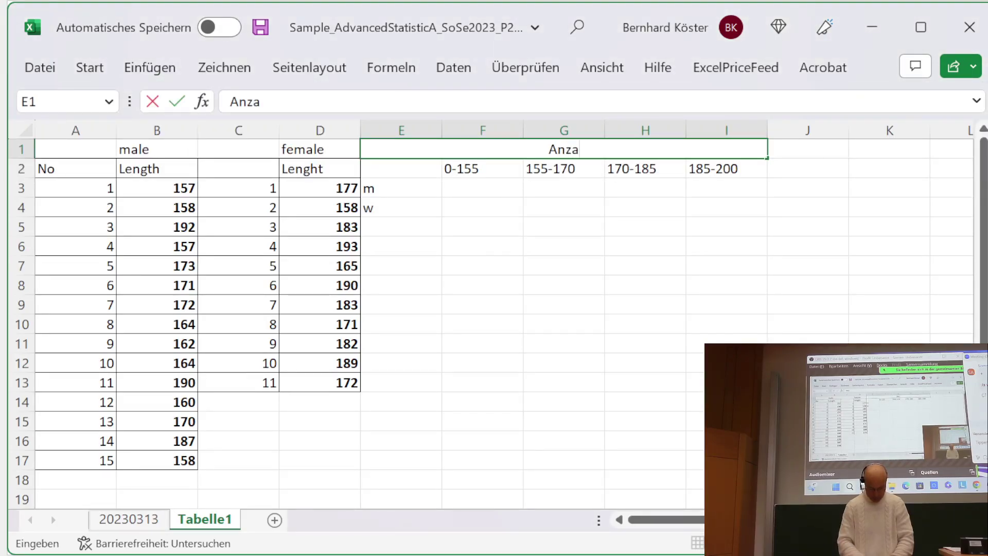
{"action": "type", "text": "hl"}
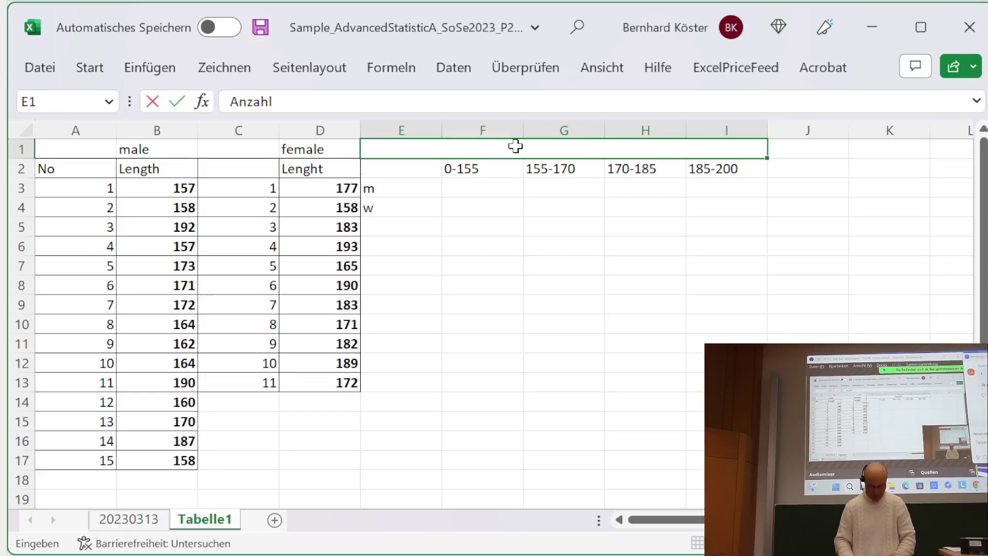
{"action": "key", "text": "Return"}
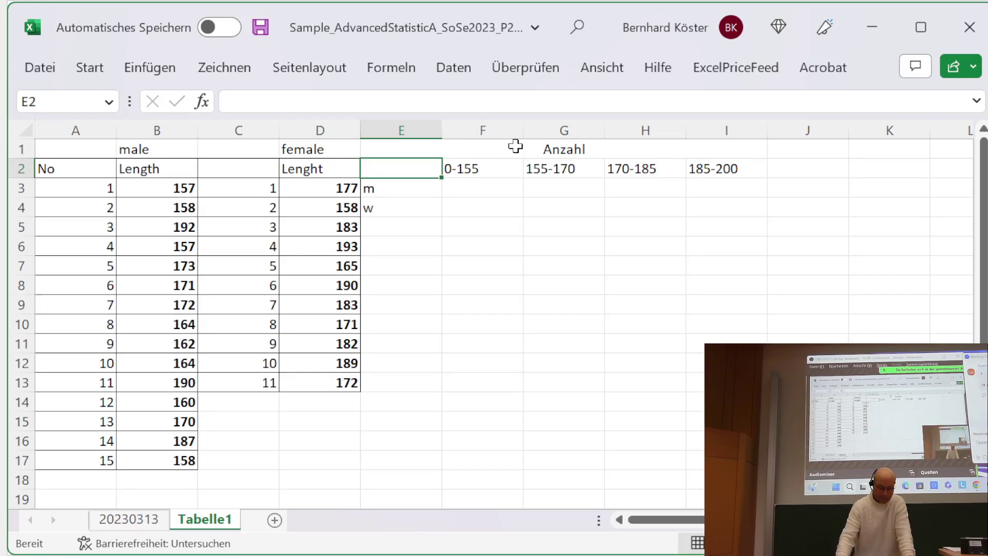
- Start typing a label 'ma' in cell B19 below the male data
{"action": "scroll", "coordinate": [213, 375], "scroll_direction": "down", "scroll_amount": 1}
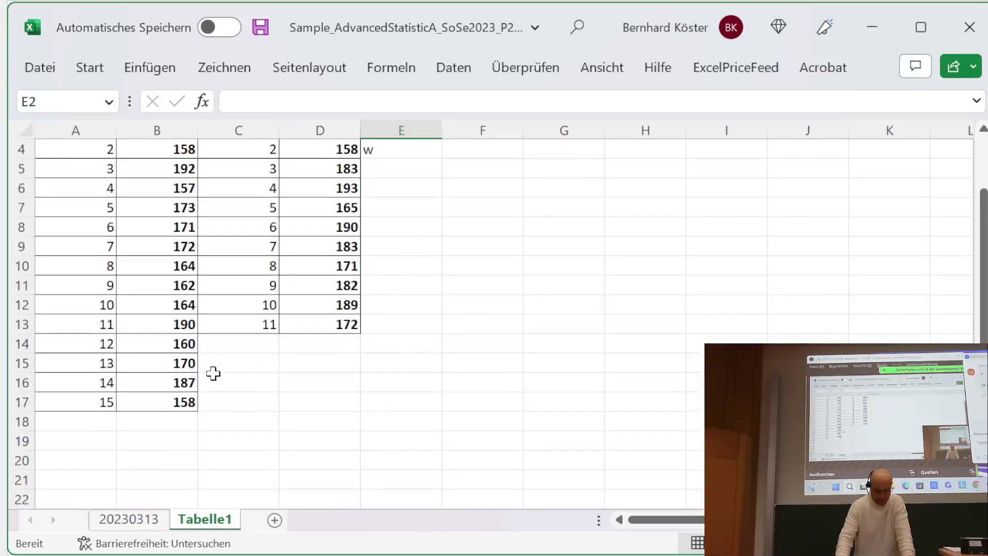
{"action": "scroll", "coordinate": [214, 372], "scroll_direction": "up", "scroll_amount": 1}
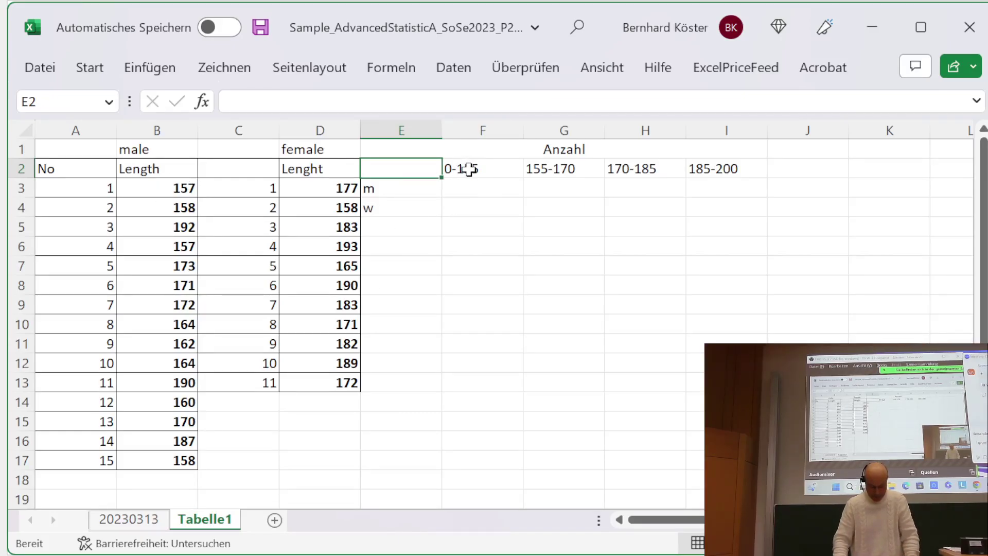
{"action": "left_click_drag", "start_coordinate": [468, 169], "coordinate": [700, 174]}
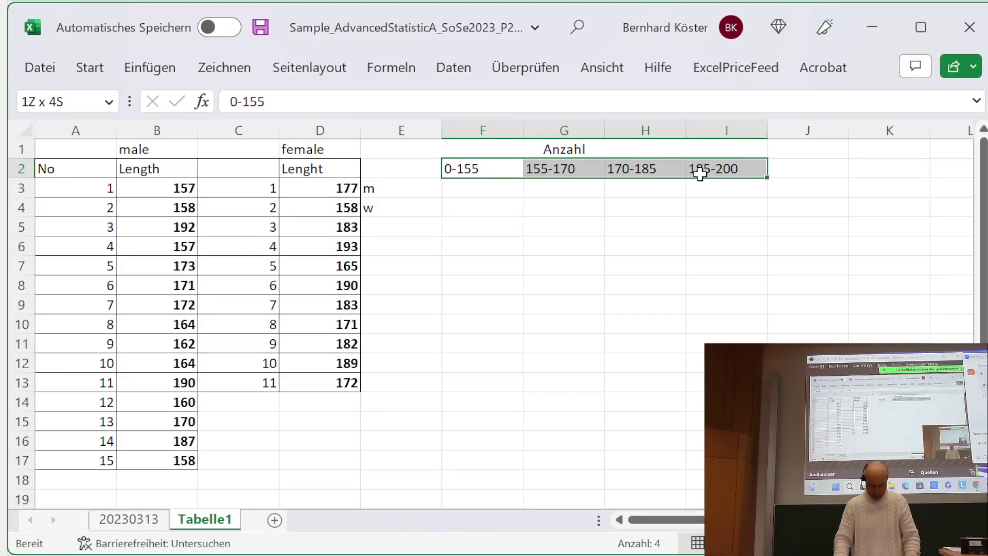
{"action": "left_click", "coordinate": [446, 213]}
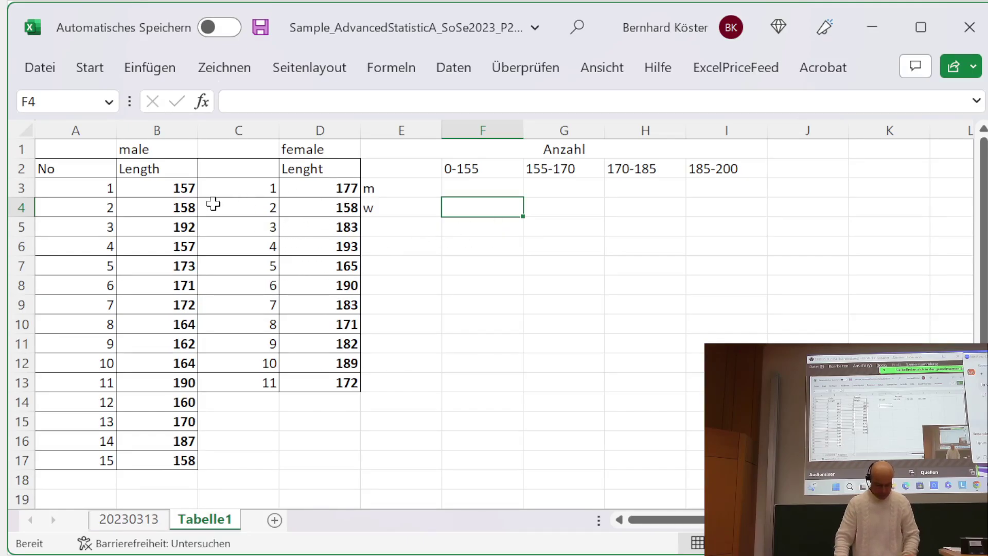
{"action": "left_click", "coordinate": [78, 496]}
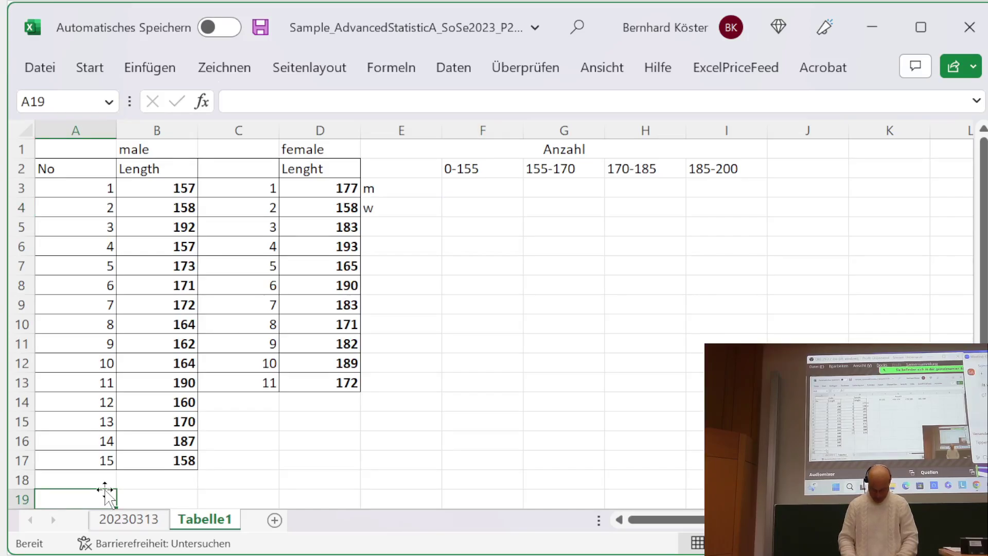
{"action": "key", "text": "Tab"}
{"action": "type", "text": "ma"}
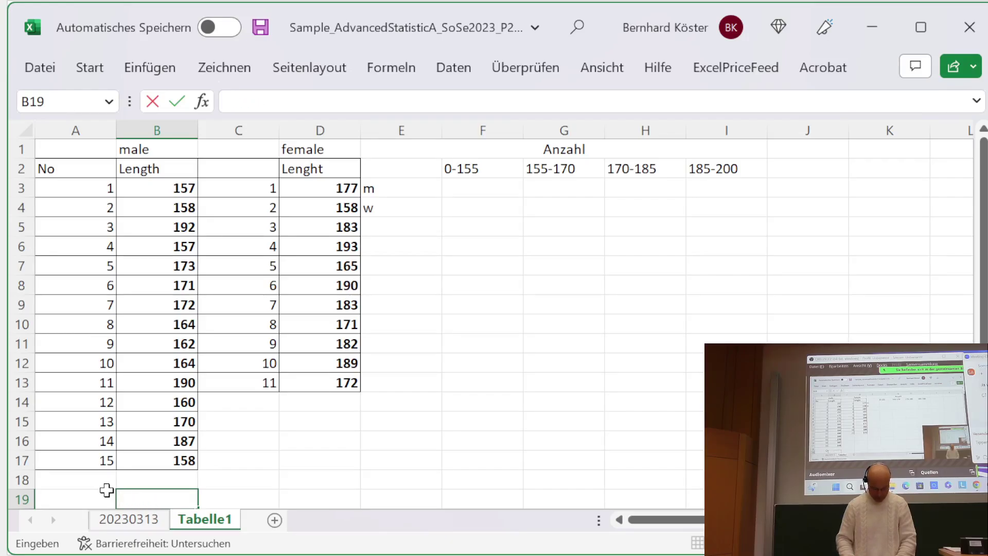
{"action": "type", "text": "e"}
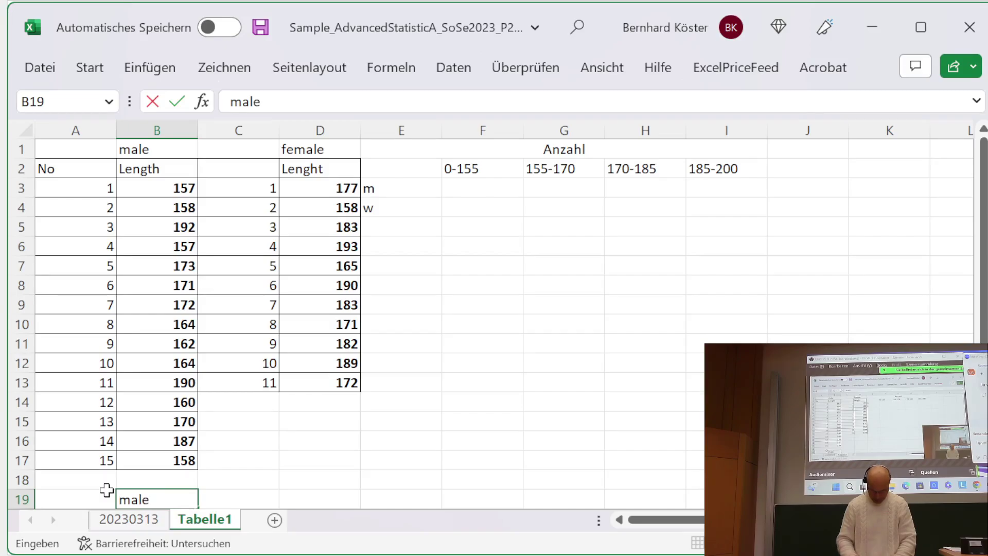
{"action": "type", "text": "+female"}
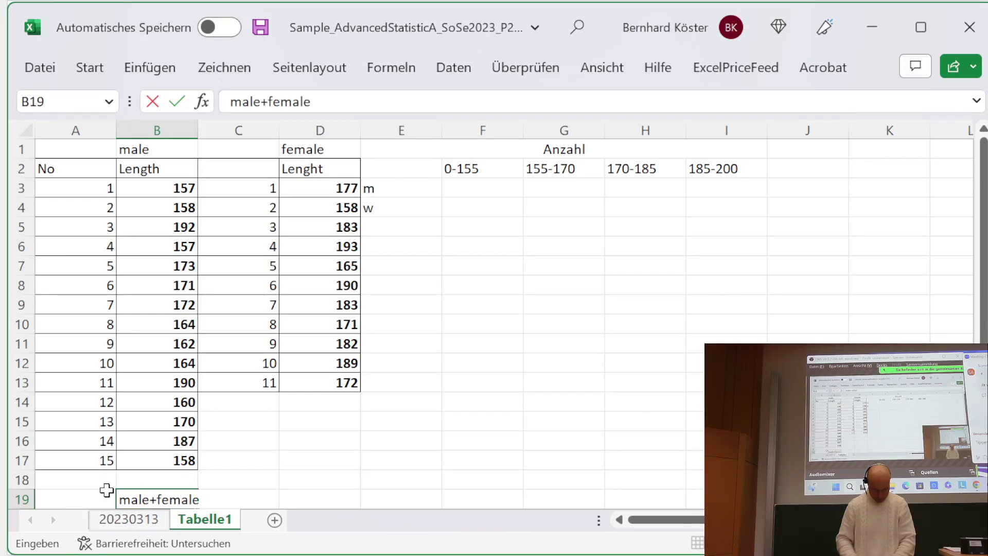
{"action": "key", "text": "Return"}
{"action": "key", "text": "Up"}
{"action": "key", "text": "Up"}
{"action": "key", "text": "Left"}
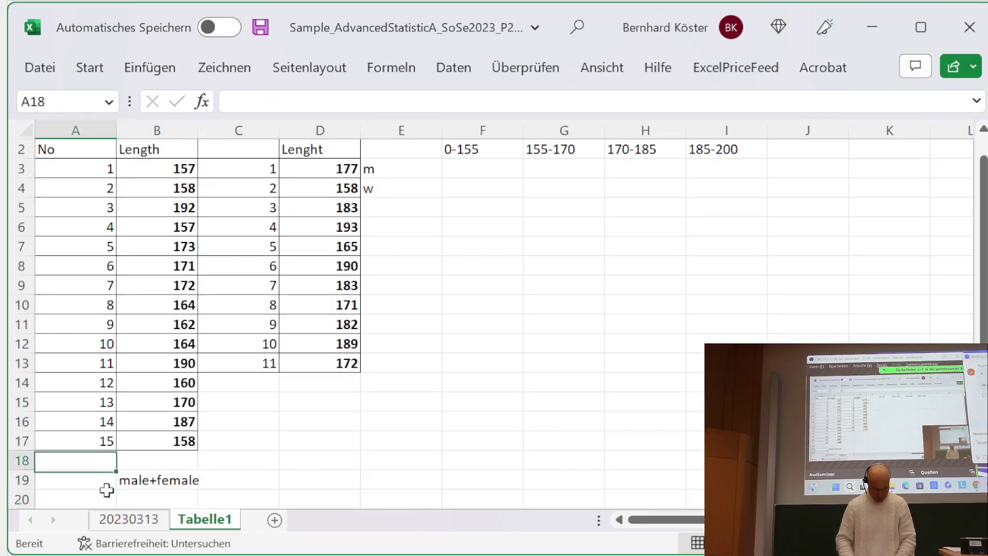
{"action": "key", "text": "Up"}
{"action": "key", "text": "Up"}
{"action": "key", "text": "Up"}
{"action": "key", "text": "Up"}
{"action": "key", "text": "Up"}
{"action": "key", "text": "Up"}
{"action": "key", "text": "Up"}
{"action": "key", "text": "Up"}
{"action": "key", "text": "Up"}
{"action": "key", "text": "Up"}
{"action": "key", "text": "Up"}
{"action": "key", "text": "Up"}
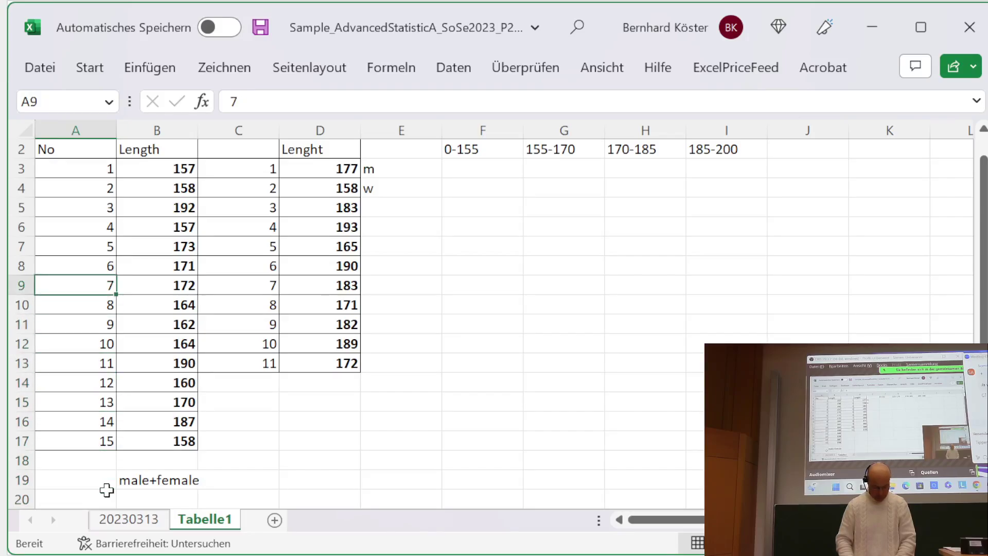
{"action": "key", "text": "Up"}
{"action": "key", "text": "Up"}
{"action": "key", "text": "Up"}
{"action": "key", "text": "shift+Right"}
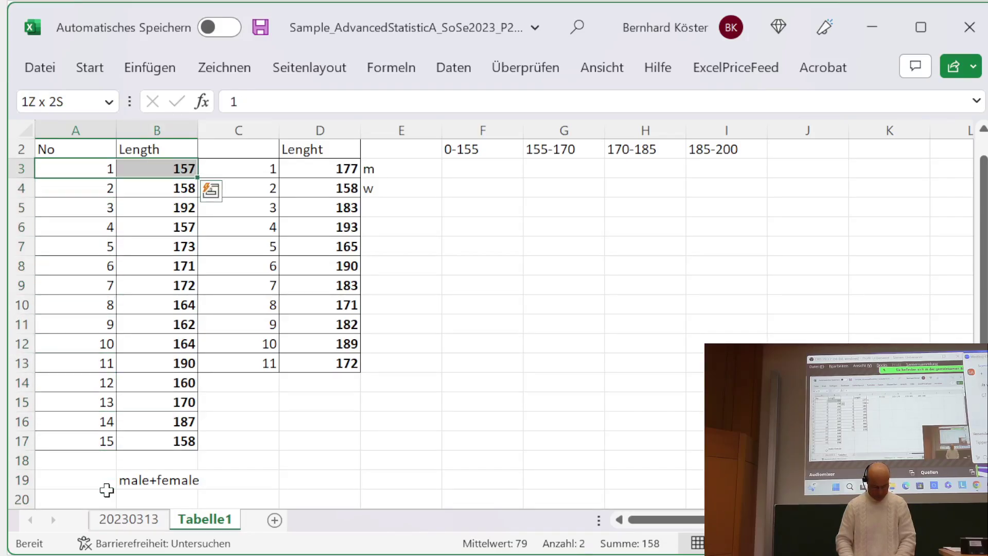
{"action": "key", "text": "shift+Down"}
{"action": "key", "text": "shift+Down"}
{"action": "key", "text": "Up"}
{"action": "key", "text": "Right"}
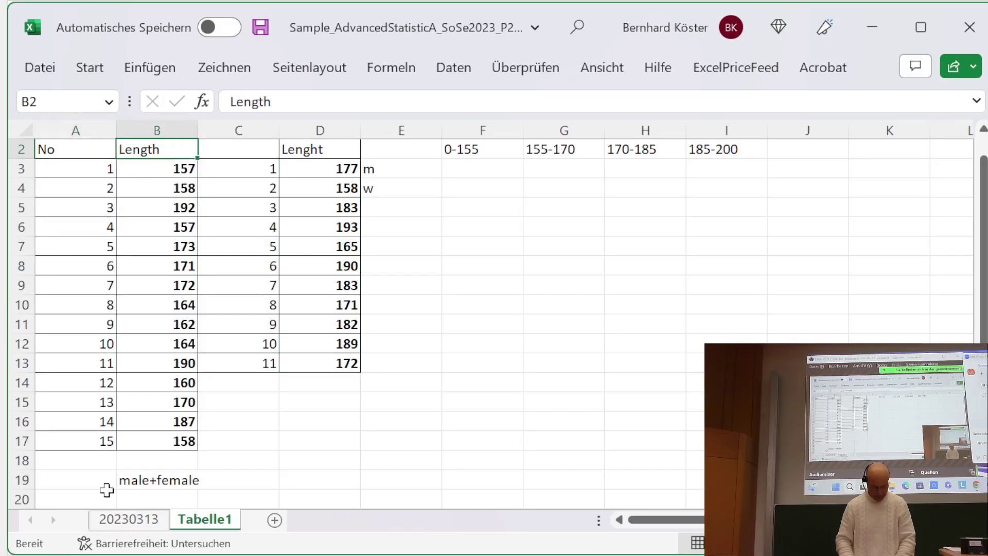
{"action": "key", "text": "Down"}
{"action": "key", "text": "shift+Down"}
{"action": "key", "text": "shift+Down"}
{"action": "key", "text": "shift+Down"}
{"action": "key", "text": "shift+Down"}
{"action": "key", "text": "shift+Down"}
{"action": "key", "text": "shift+Down"}
{"action": "key", "text": "shift+Down"}
{"action": "key", "text": "shift+Down"}
{"action": "key", "text": "shift+Down"}
{"action": "key", "text": "shift+Down"}
{"action": "key", "text": "shift+Down"}
{"action": "key", "text": "shift+Down"}
{"action": "key", "text": "shift+Down"}
{"action": "key", "text": "shift+Down"}
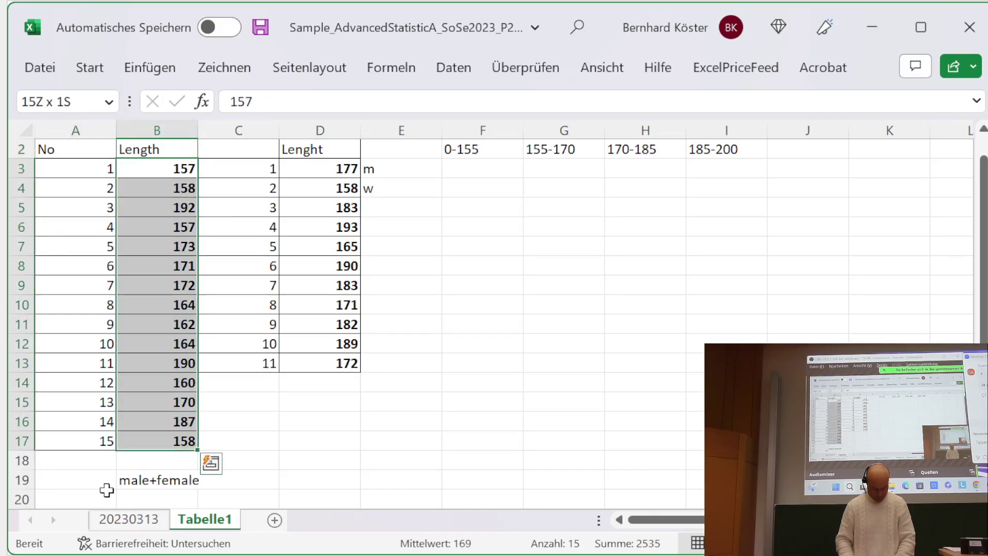
{"action": "key", "text": "ctrl+c"}
{"action": "key", "text": "Down"}
{"action": "key", "text": "Down"}
{"action": "key", "text": "Down"}
{"action": "key", "text": "Down"}
{"action": "key", "text": "Down"}
{"action": "key", "text": "Down"}
{"action": "key", "text": "Down"}
{"action": "key", "text": "Down"}
{"action": "key", "text": "Down"}
{"action": "key", "text": "Down"}
{"action": "key", "text": "Down"}
{"action": "key", "text": "Down"}
{"action": "key", "text": "Down"}
{"action": "key", "text": "Down"}
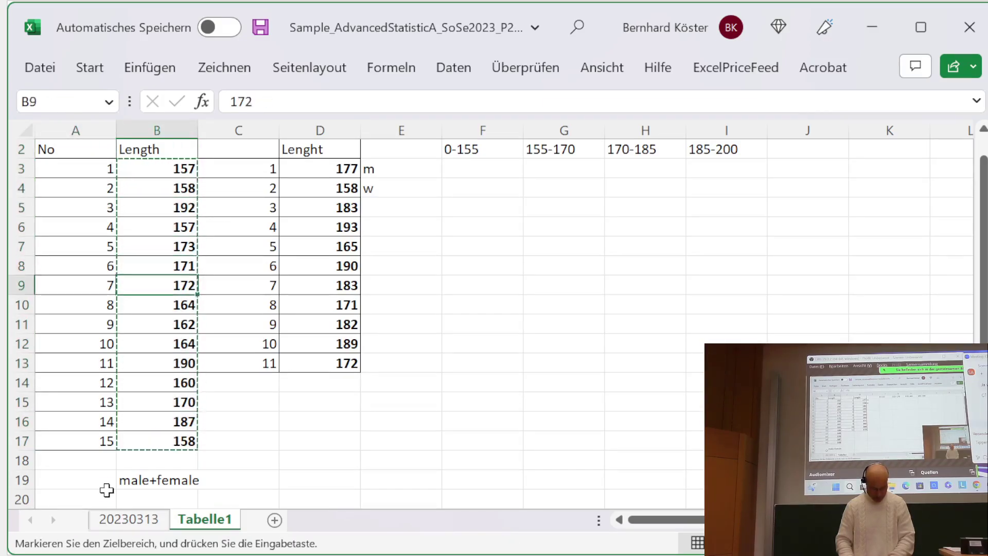
{"action": "key", "text": "Down"}
{"action": "key", "text": "Down"}
{"action": "key", "text": "Down"}
{"action": "key", "text": "ctrl+v"}
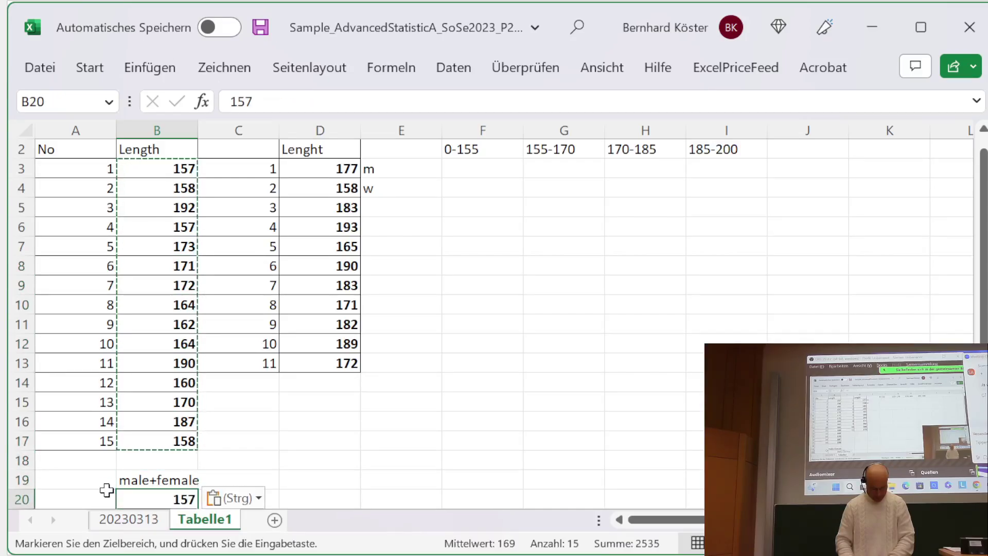
{"action": "key", "text": "Up"}
{"action": "key", "text": "Up"}
{"action": "key", "text": "Up"}
{"action": "key", "text": "Up"}
{"action": "key", "text": "Up"}
{"action": "key", "text": "Up"}
{"action": "key", "text": "Up"}
{"action": "key", "text": "Up"}
{"action": "key", "text": "Up"}
{"action": "key", "text": "Up"}
{"action": "key", "text": "Up"}
{"action": "key", "text": "Up"}
{"action": "key", "text": "Up"}
{"action": "key", "text": "Up"}
{"action": "key", "text": "Up"}
{"action": "key", "text": "Up"}
{"action": "key", "text": "Up"}
{"action": "key", "text": "Right"}
{"action": "key", "text": "Right"}
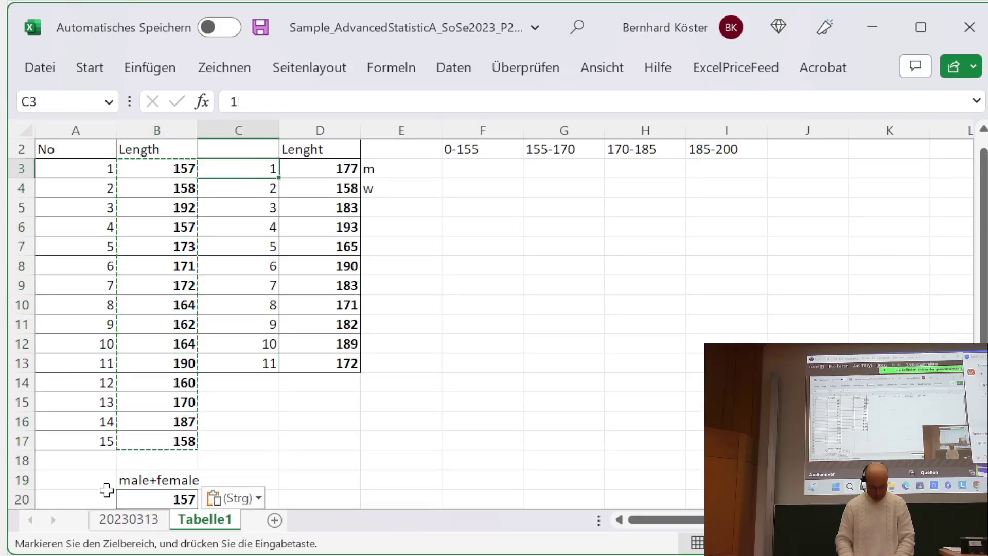
{"action": "key", "text": "shift+Down"}
{"action": "key", "text": "shift+Down"}
{"action": "key", "text": "shift+Down"}
{"action": "key", "text": "shift+Down"}
{"action": "key", "text": "shift+Down"}
{"action": "key", "text": "shift+Down"}
{"action": "key", "text": "shift+Down"}
{"action": "key", "text": "shift+Down"}
{"action": "key", "text": "shift+Down"}
{"action": "key", "text": "shift+Down"}
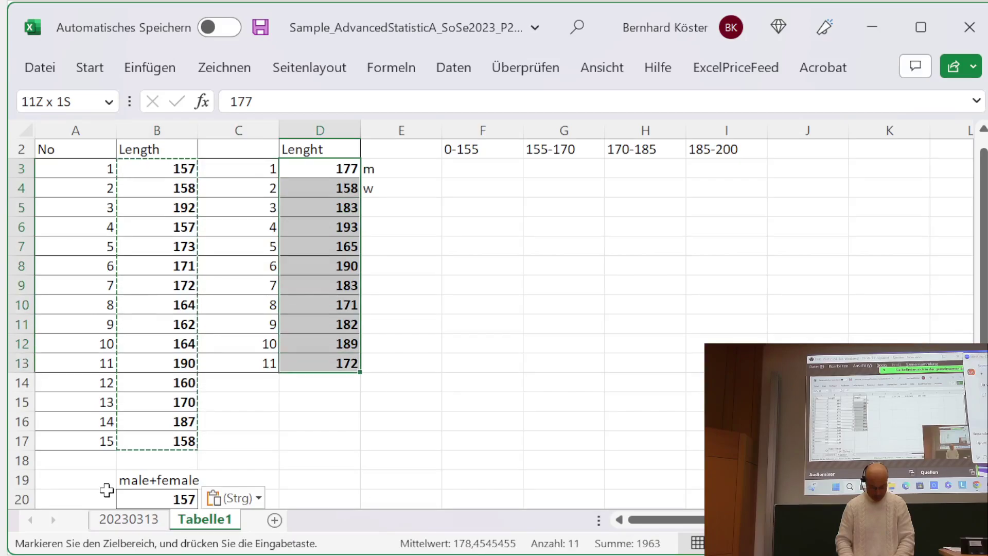
{"action": "key", "text": "ctrl+c"}
{"action": "key", "text": "Down"}
{"action": "key", "text": "Down"}
{"action": "key", "text": "Down"}
{"action": "key", "text": "Down"}
{"action": "key", "text": "Down"}
{"action": "key", "text": "Down"}
{"action": "key", "text": "Down"}
{"action": "key", "text": "Down"}
{"action": "key", "text": "Down"}
{"action": "key", "text": "Down"}
{"action": "key", "text": "Down"}
{"action": "key", "text": "Down"}
{"action": "key", "text": "Down"}
{"action": "key", "text": "Down"}
{"action": "key", "text": "Down"}
{"action": "key", "text": "Down"}
{"action": "key", "text": "Down"}
{"action": "key", "text": "Down"}
{"action": "key", "text": "Down"}
{"action": "key", "text": "Down"}
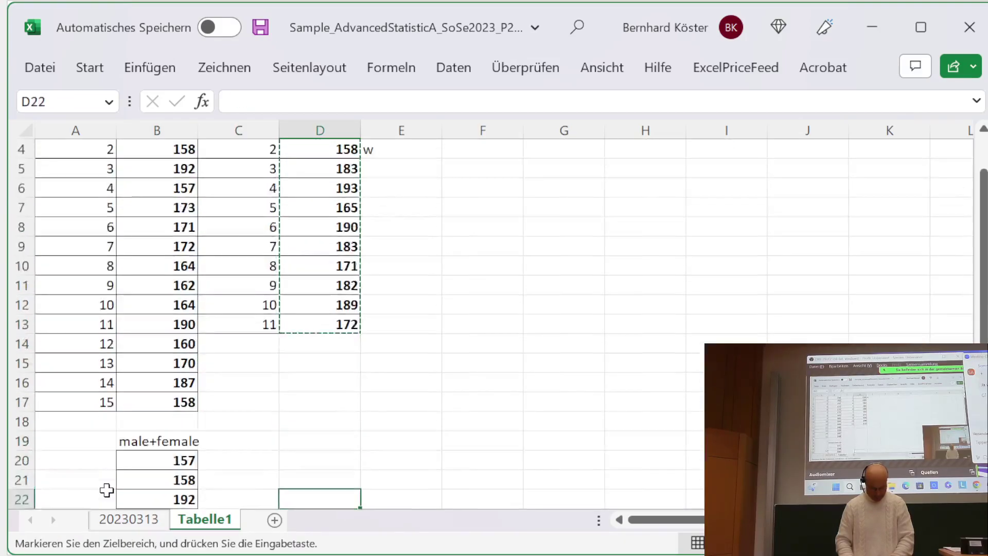
{"action": "key", "text": "Down"}
{"action": "key", "text": "Down"}
{"action": "key", "text": "Down"}
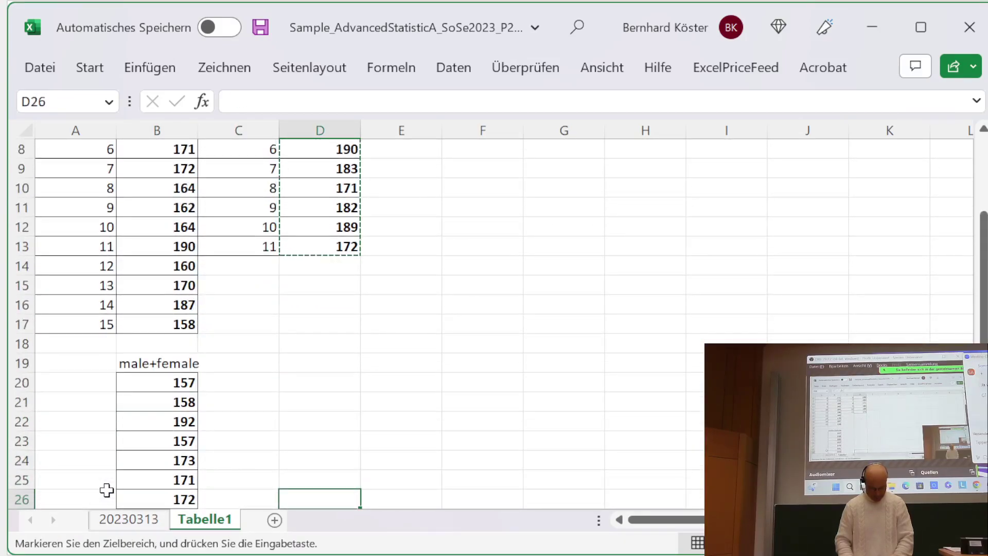
{"action": "key", "text": "Up"}
{"action": "key", "text": "Up"}
{"action": "key", "text": "Up"}
{"action": "key", "text": "Up"}
{"action": "key", "text": "Up"}
{"action": "key", "text": "Up"}
{"action": "key", "text": "Left"}
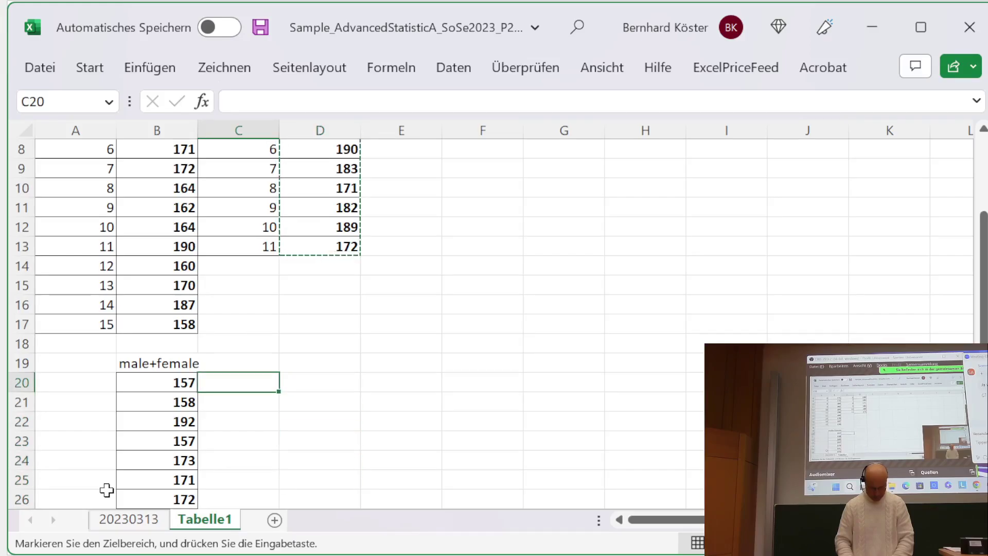
{"action": "key", "text": "Left"}
{"action": "key", "text": "Up"}
{"action": "key", "text": "shift+Down"}
{"action": "key", "text": "shift+Down"}
{"action": "key", "text": "shift+Down"}
{"action": "key", "text": "shift+Down"}
{"action": "key", "text": "shift+Down"}
{"action": "key", "text": "shift+Down"}
{"action": "key", "text": "shift+Down"}
{"action": "key", "text": "shift+Down"}
{"action": "key", "text": "shift+Down"}
{"action": "key", "text": "shift+Down"}
{"action": "key", "text": "shift+Down"}
{"action": "key", "text": "shift+Down"}
{"action": "key", "text": "shift+Down"}
{"action": "key", "text": "shift+Down"}
{"action": "key", "text": "shift+Down"}
{"action": "key", "text": "shift+Down"}
{"action": "key", "text": "shift+Down"}
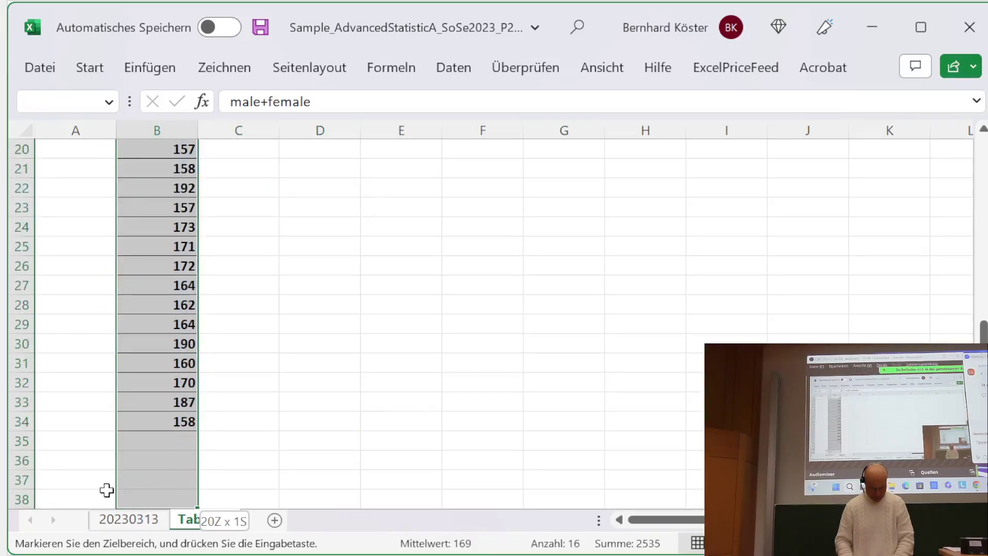
{"action": "key", "text": "shift+Up"}
{"action": "key", "text": "shift+Up"}
- Clear the leftover entries in B19:B28 and apply Kein Rahmen to remove their borders
{"action": "key", "text": "Delete"}
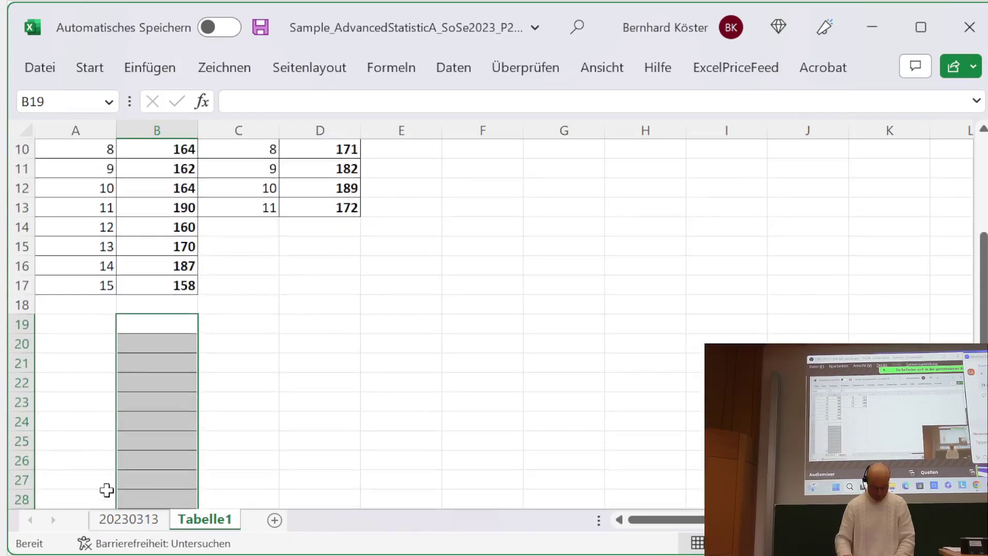
{"action": "left_click", "coordinate": [90, 68]}
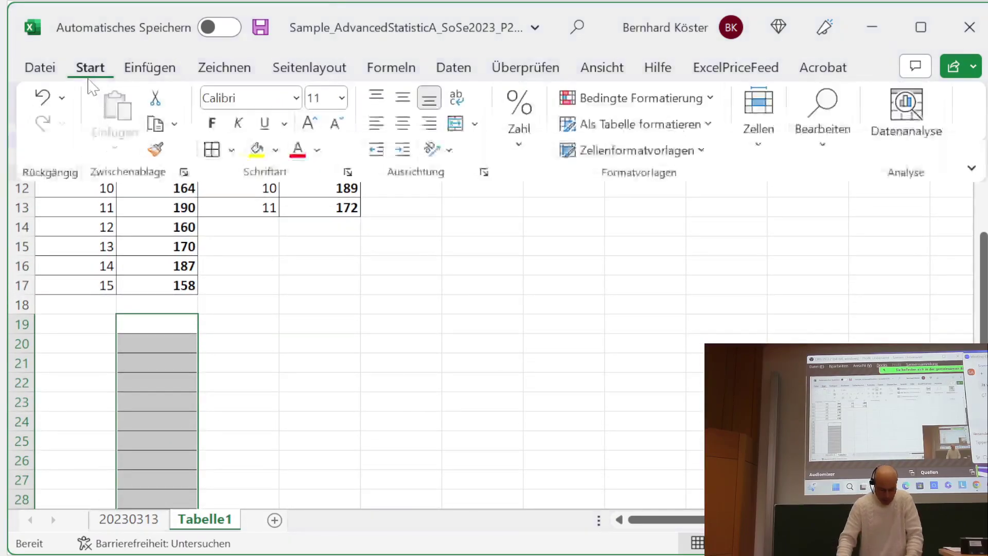
{"action": "left_click", "coordinate": [231, 149]}
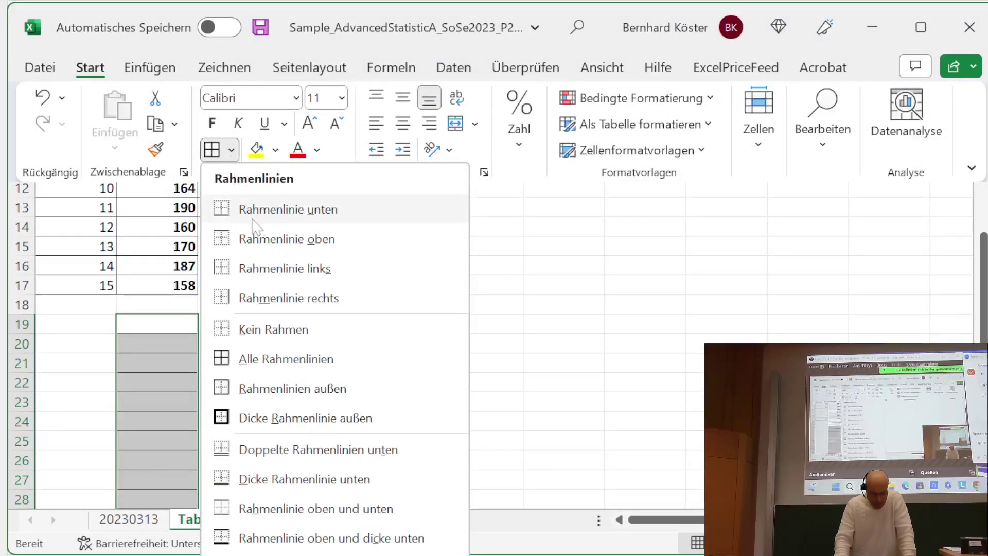
{"action": "left_click", "coordinate": [259, 211]}
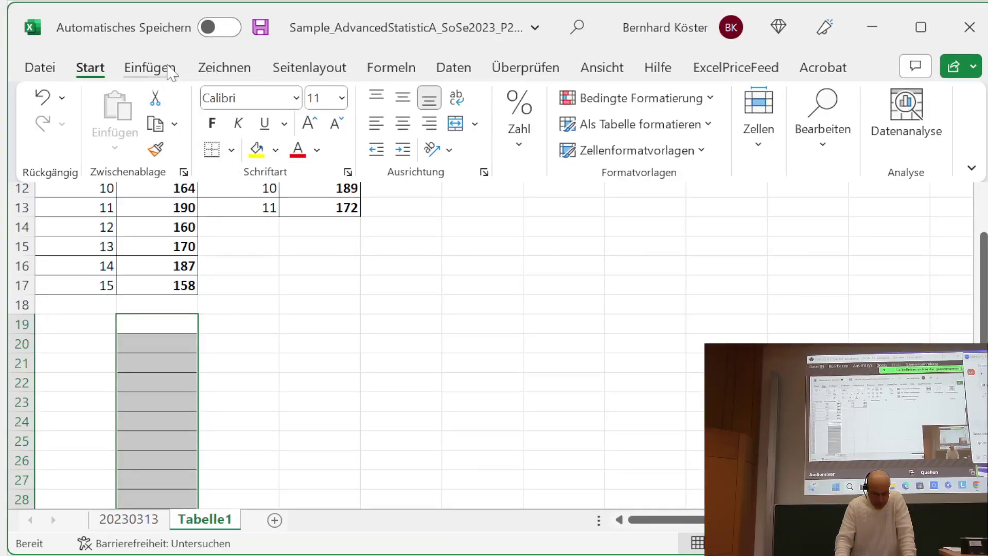
{"action": "double_click", "coordinate": [95, 72]}
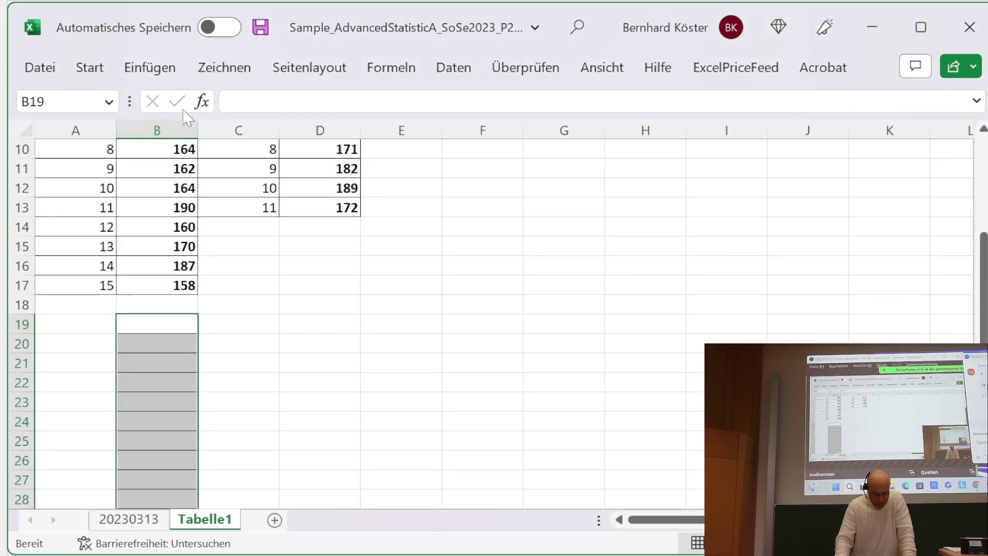
{"action": "left_click", "coordinate": [96, 76]}
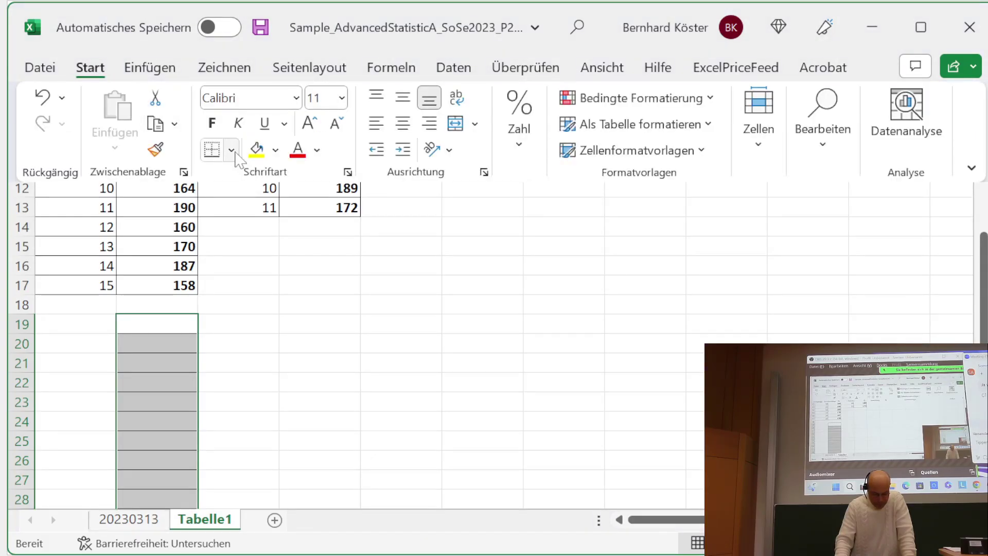
{"action": "left_click", "coordinate": [233, 150]}
{"action": "left_click", "coordinate": [272, 323]}
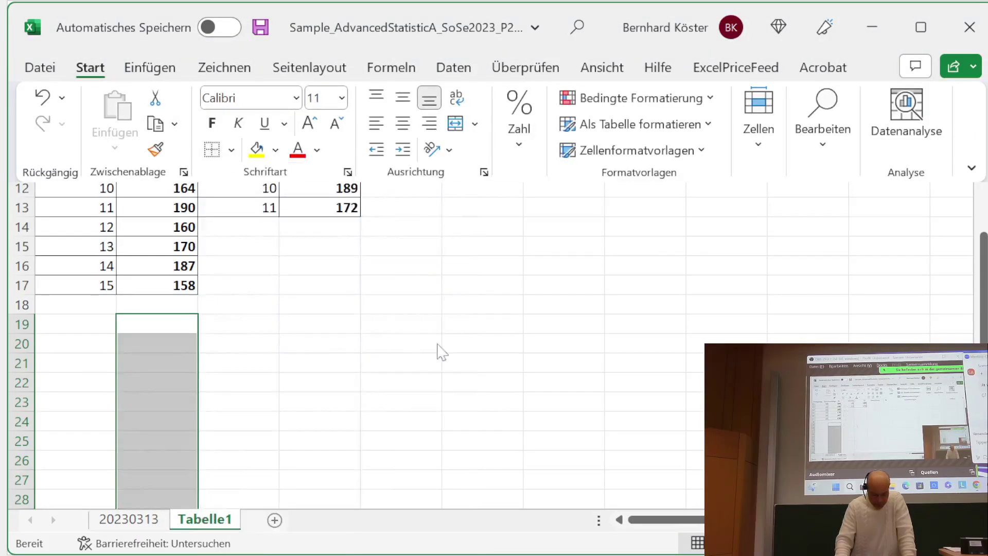
{"action": "scroll", "coordinate": [469, 331], "scroll_direction": "up", "scroll_amount": 3}
{"action": "left_click", "coordinate": [480, 188]}
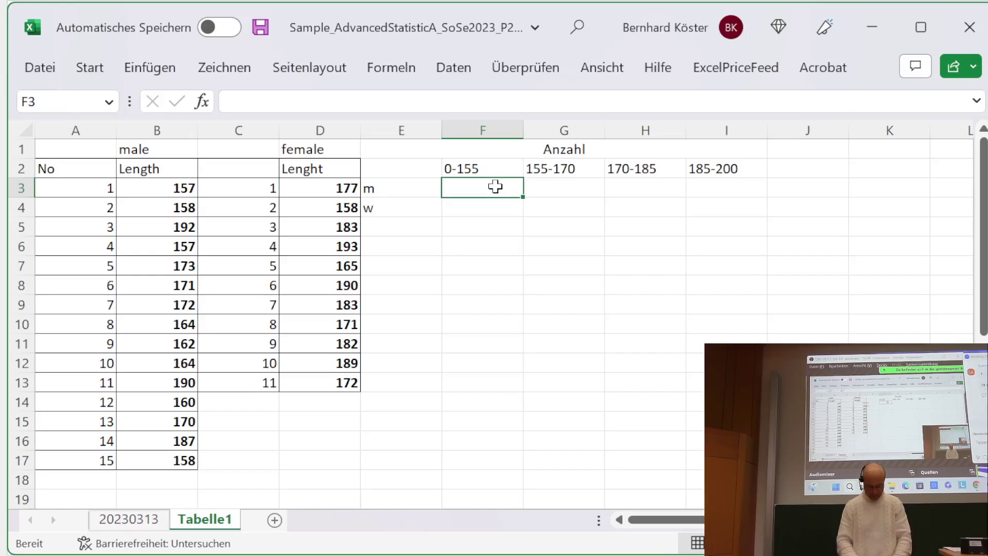
{"action": "type", "text": "=w"}
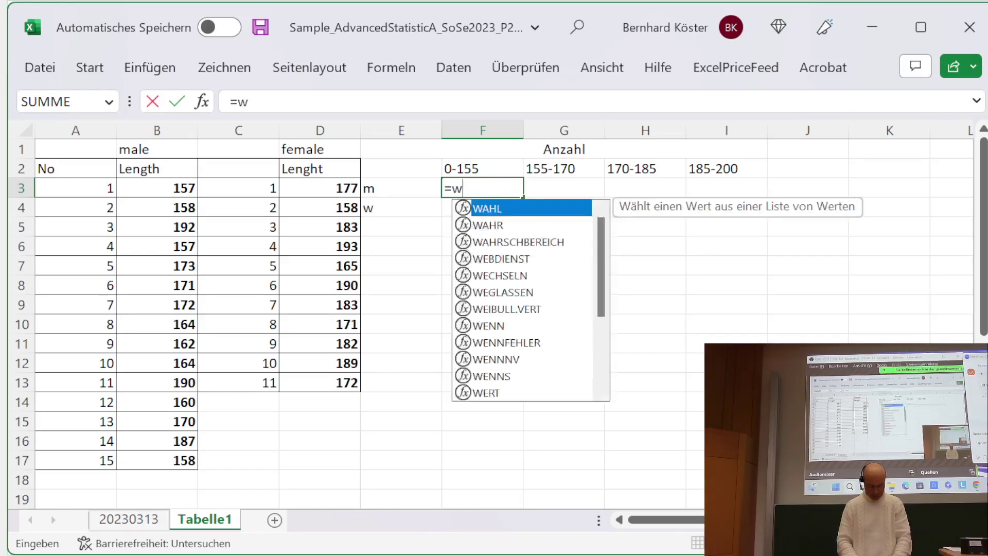
{"action": "type", "text": "enn("}
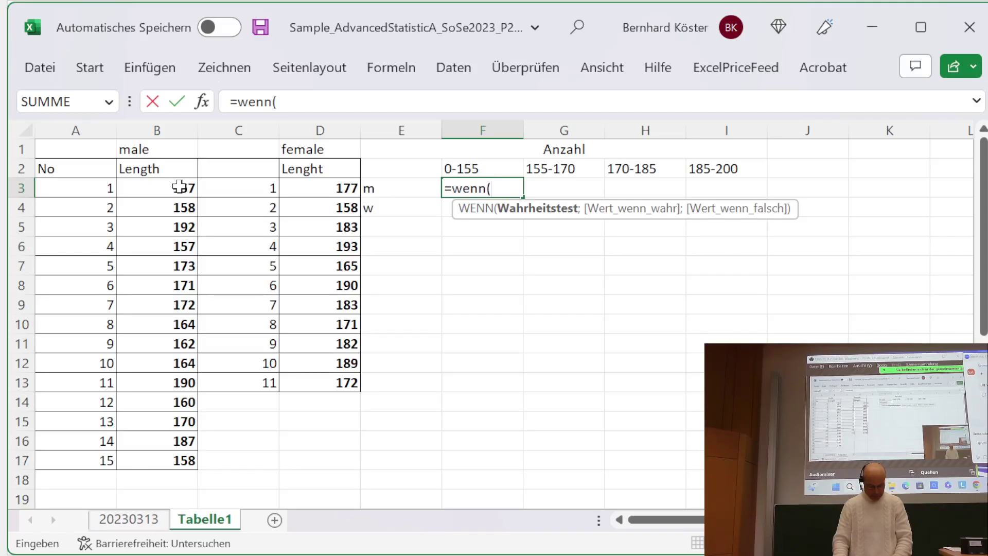
{"action": "mouse_move", "coordinate": [178, 186]}
{"action": "left_mouse_down"}
{"action": "mouse_move", "coordinate": [178, 363]}
{"action": "mouse_move", "coordinate": [176, 189]}
{"action": "left_mouse_up"}
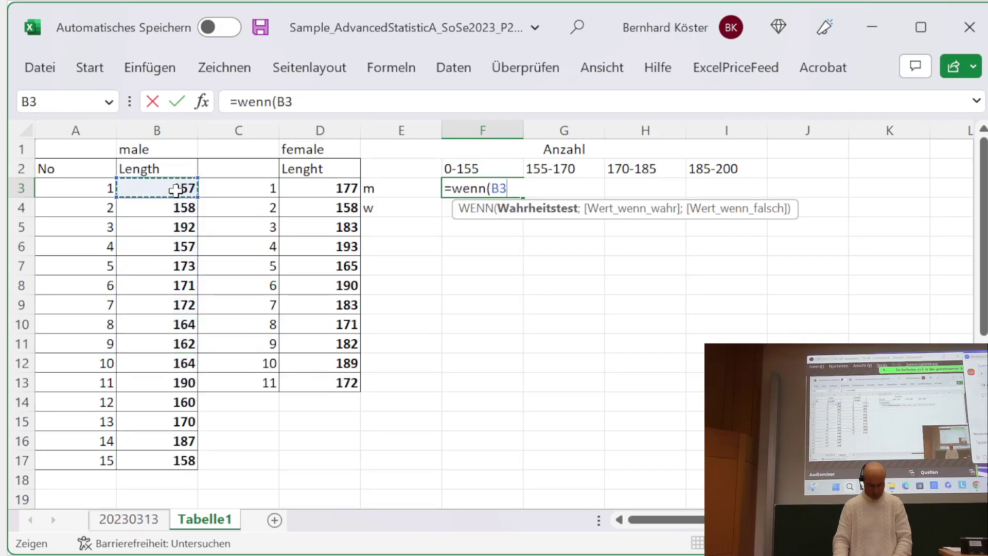
{"action": "key", "text": "BackSpace"}
{"action": "key", "text": "BackSpace"}
{"action": "key", "text": "BackSpace"}
{"action": "key", "text": "BackSpace"}
{"action": "key", "text": "BackSpace"}
{"action": "key", "text": "BackSpace"}
{"action": "key", "text": "BackSpace"}
{"action": "key", "text": "BackSpace"}
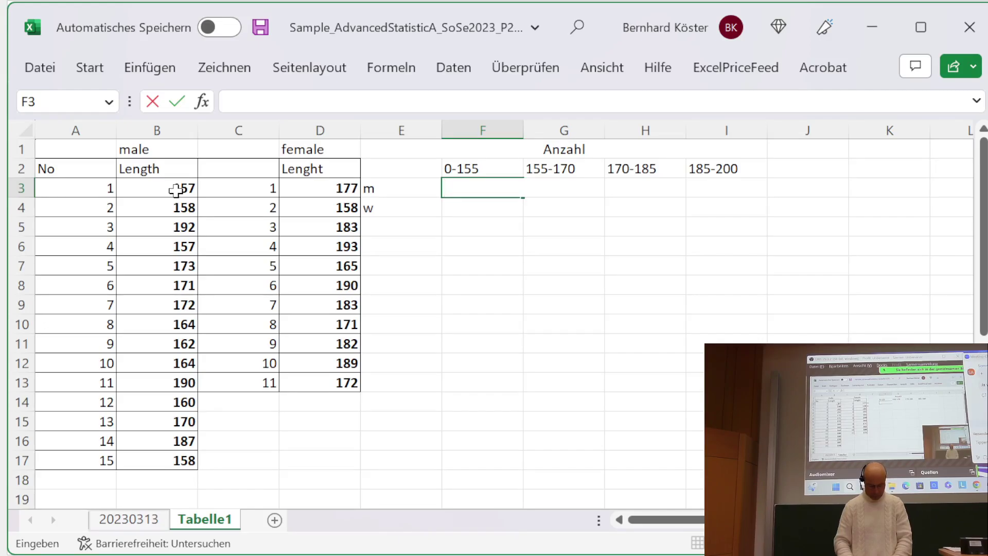
- Select the count table from the Anzahl heading downward
{"action": "key", "text": "Down"}
{"action": "key", "text": "Down"}
{"action": "key", "text": "Down"}
{"action": "key", "text": "Down"}
{"action": "key", "text": "Down"}
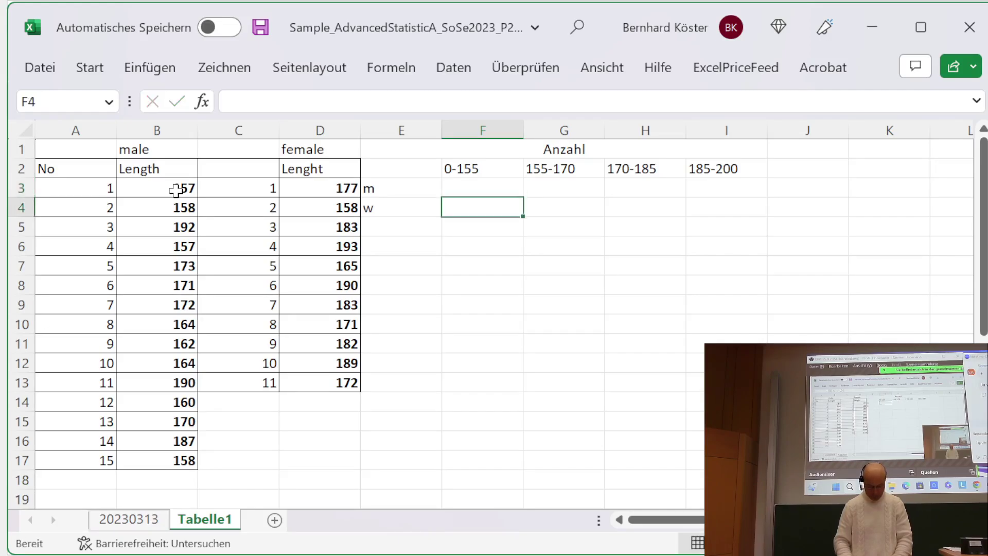
{"action": "key", "text": "Up"}
{"action": "key", "text": "Up"}
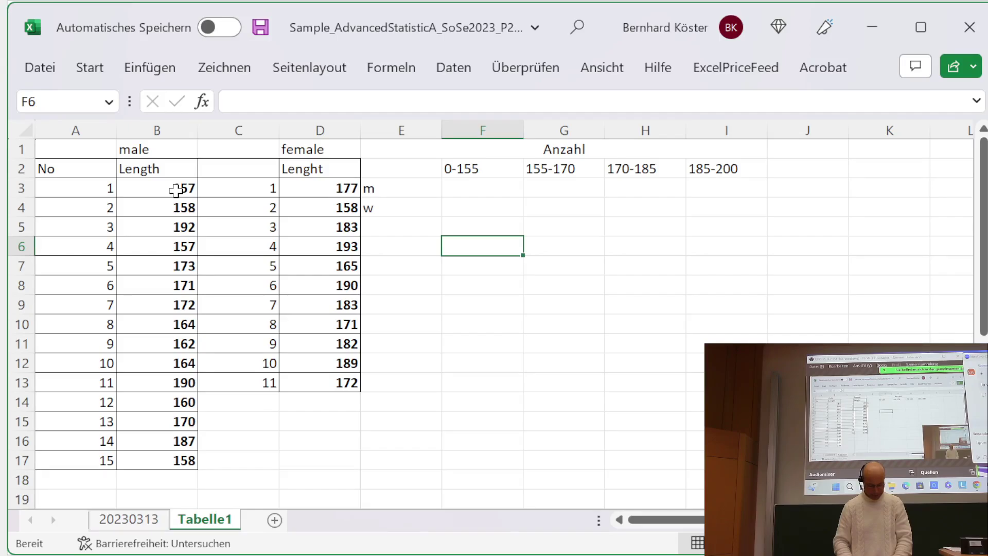
{"action": "key", "text": "Down"}
{"action": "key", "text": "Up"}
{"action": "key", "text": "Up"}
{"action": "key", "text": "Up"}
{"action": "key", "text": "Up"}
{"action": "key", "text": "Up"}
{"action": "key", "text": "Up"}
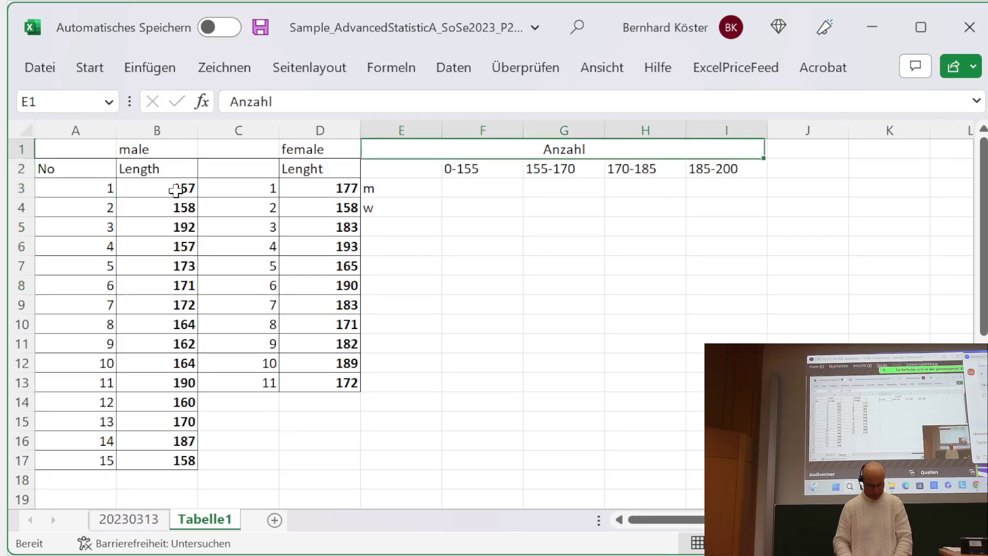
{"action": "key", "text": "shift+Down"}
{"action": "key", "text": "shift+Down"}
{"action": "key", "text": "shift+Down"}
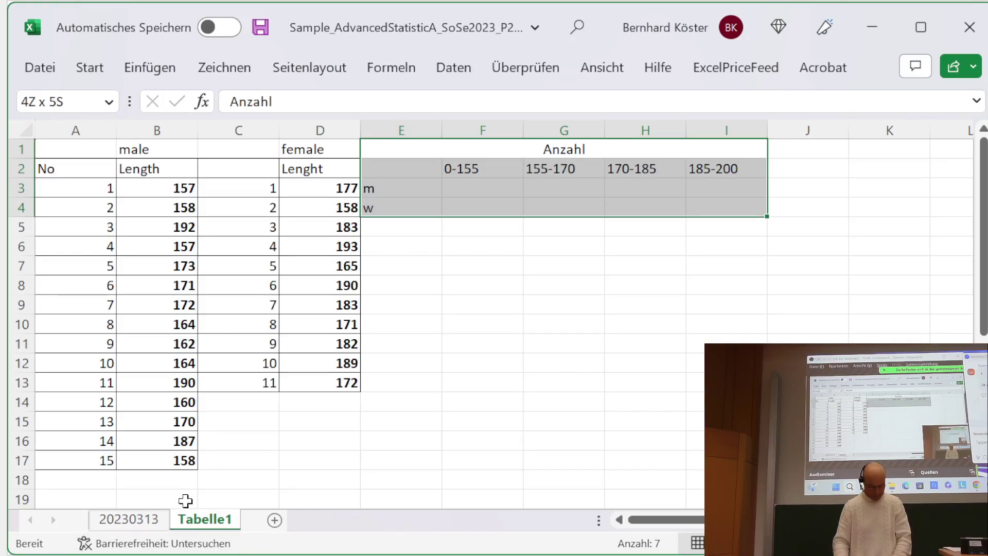
- Copy the male table A1:B17 and paste it into a new sheet Tabelle2 at A1
{"action": "left_click_drag", "start_coordinate": [76, 148], "coordinate": [148, 452]}
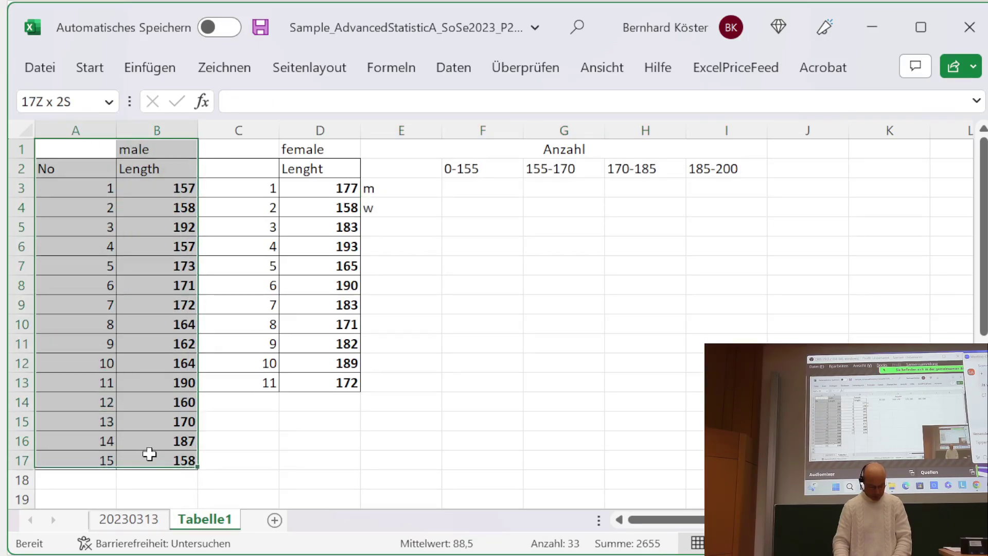
{"action": "key", "text": "ctrl+c"}
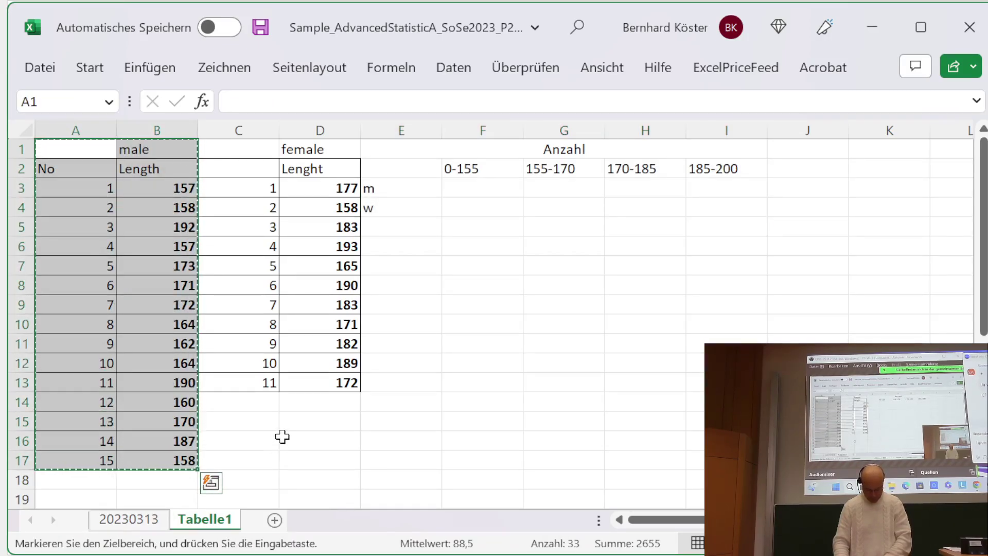
{"action": "left_click", "coordinate": [281, 458]}
{"action": "left_click", "coordinate": [281, 526]}
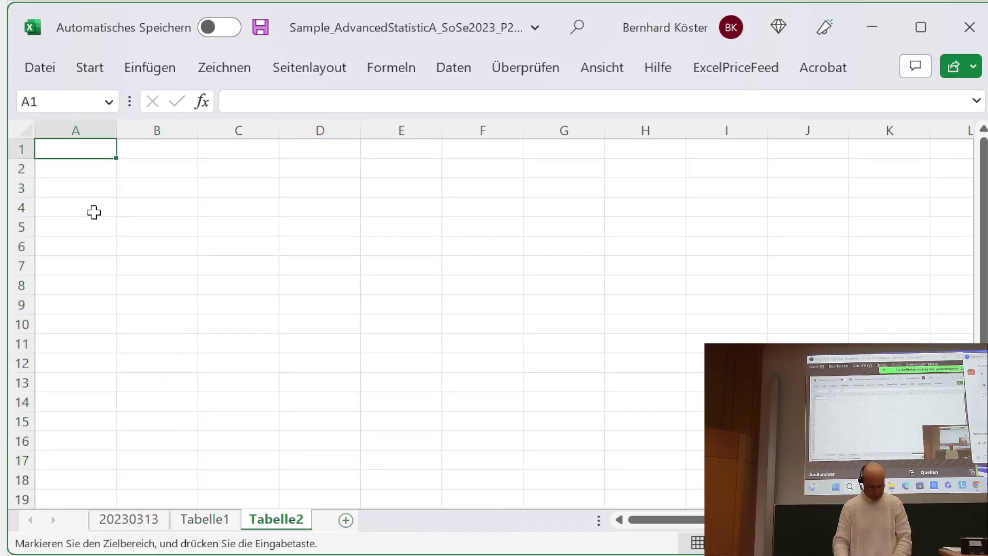
{"action": "key", "text": "ctrl+v"}
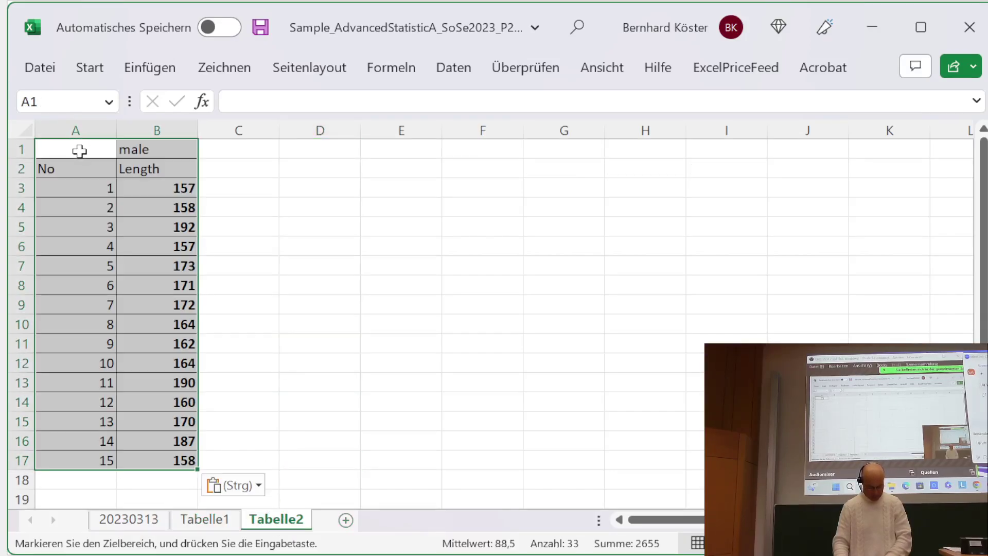
- Enter =WENN(B3<155;1;0) in cell C3
{"action": "left_click", "coordinate": [239, 208]}
{"action": "left_click", "coordinate": [249, 185]}
{"action": "type", "text": "="}
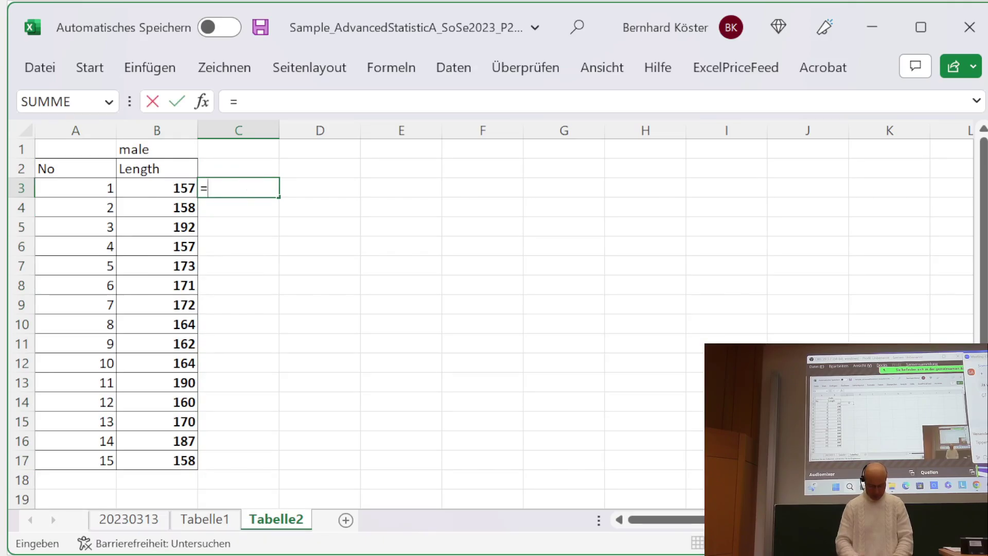
{"action": "type", "text": "ween"}
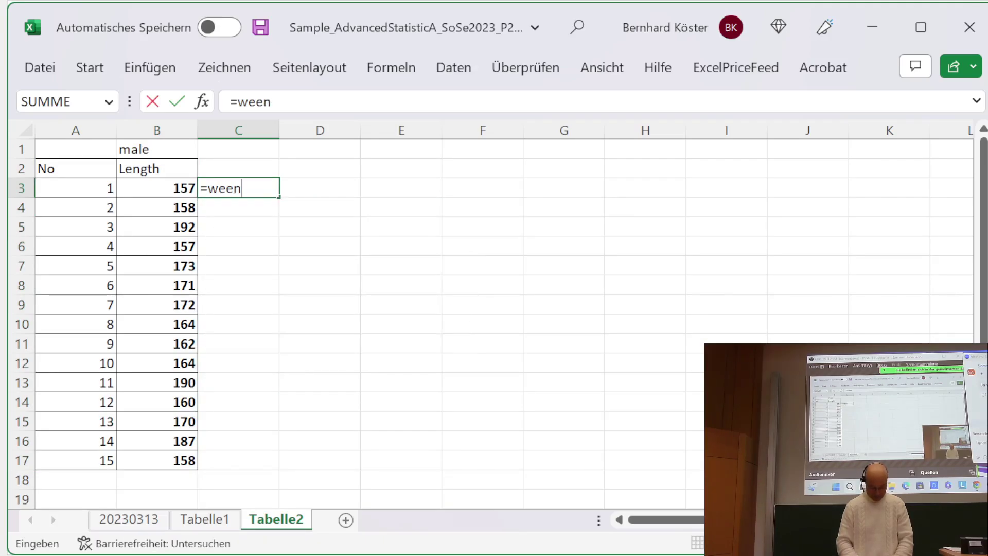
{"action": "key", "text": "BackSpace"}
{"action": "key", "text": "BackSpace"}
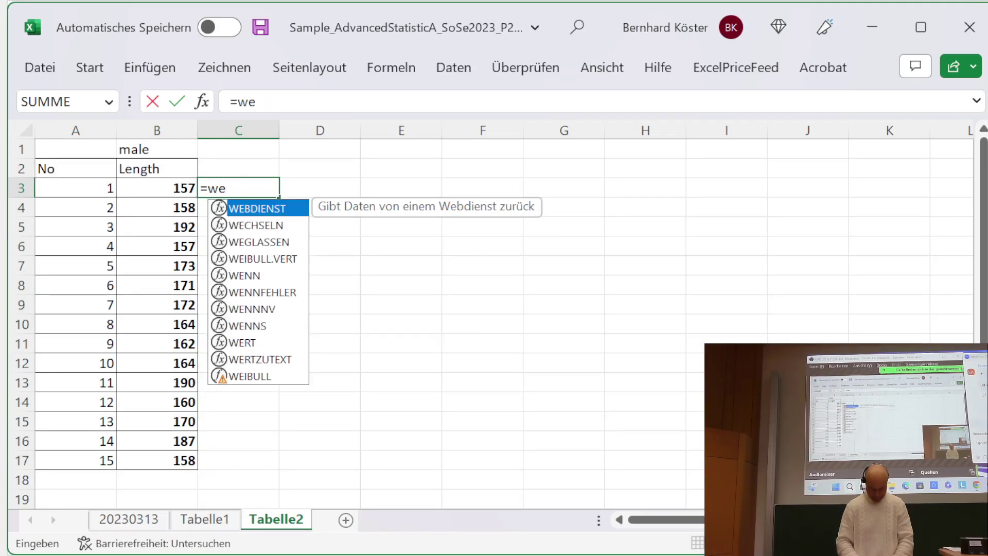
{"action": "type", "text": "nn("}
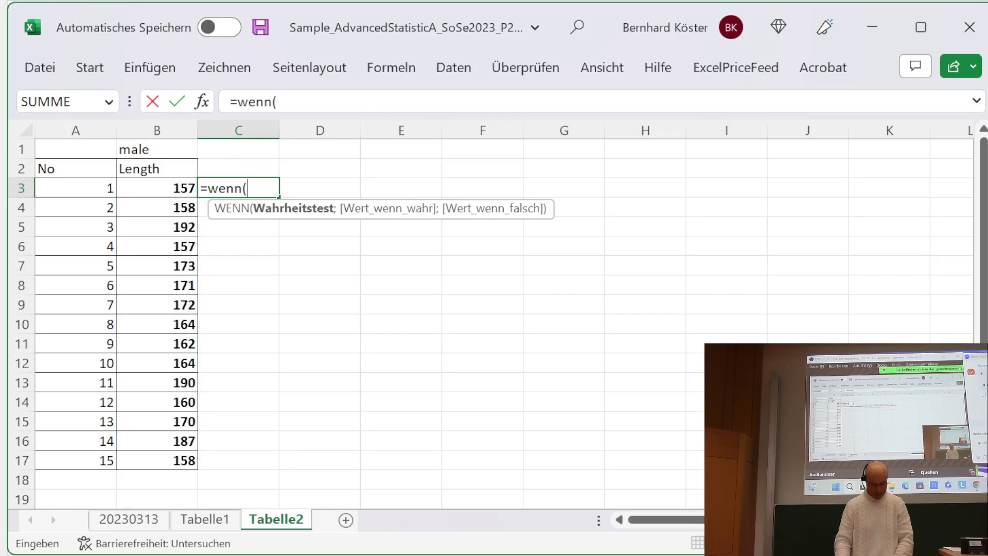
{"action": "left_click", "coordinate": [168, 183]}
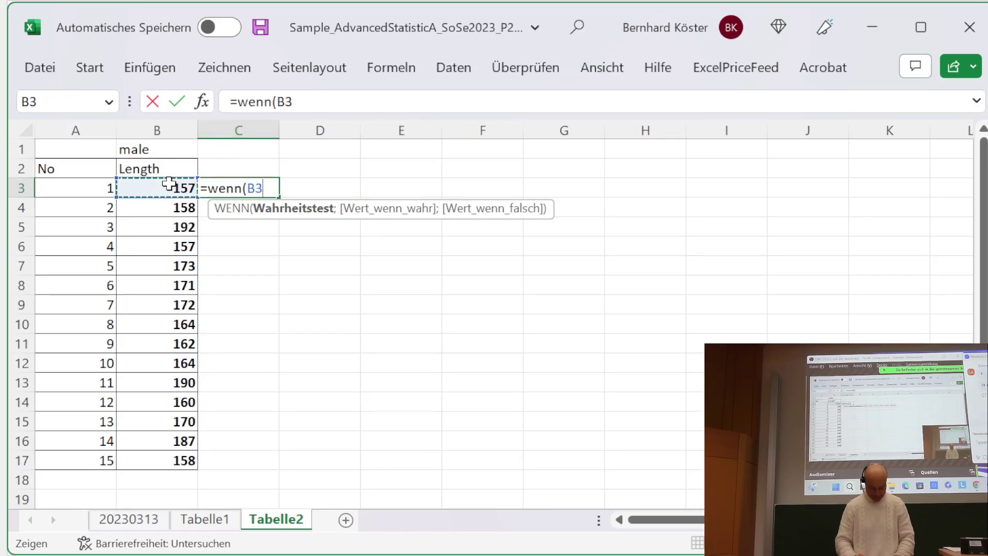
{"action": "type", "text": "<"}
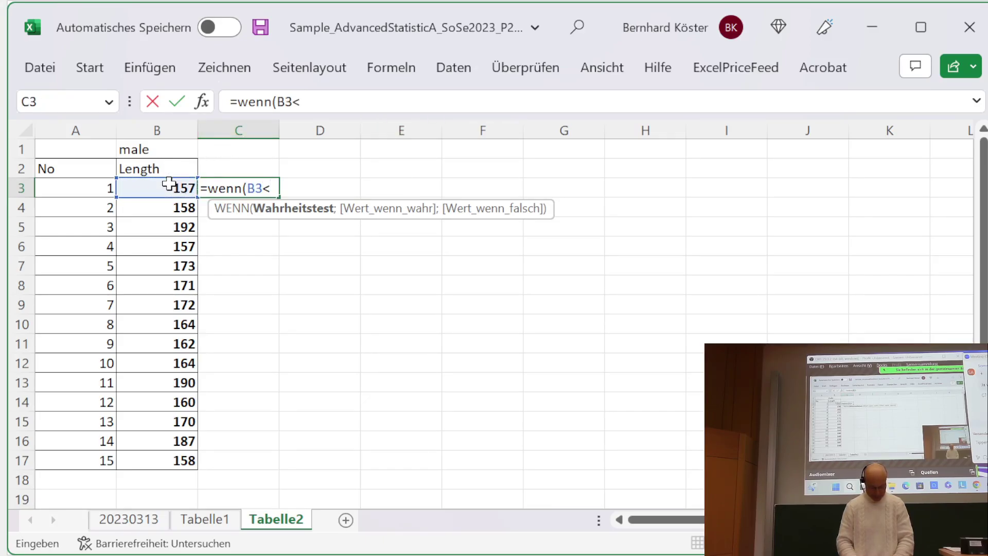
{"action": "type", "text": "155"}
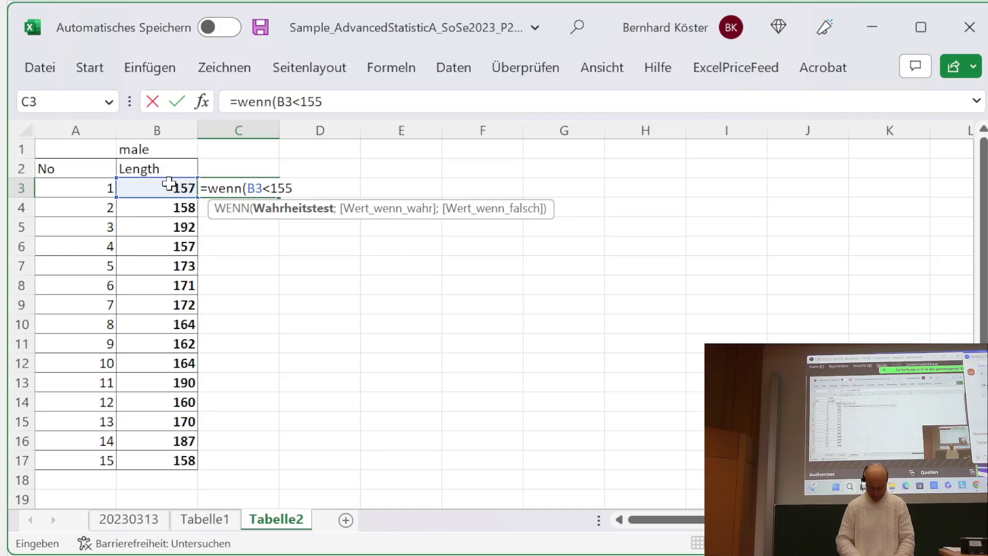
{"action": "type", "text": ";"}
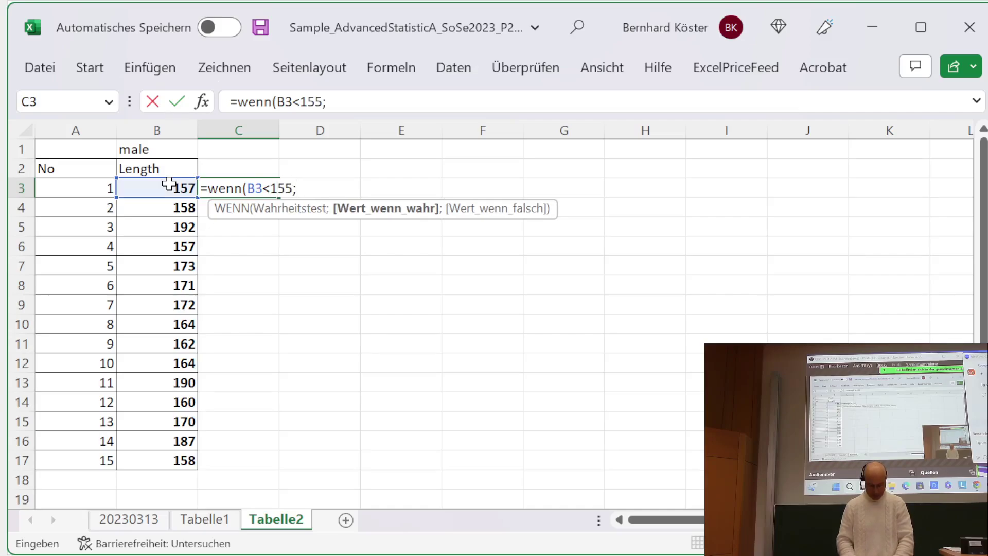
{"action": "type", "text": "1;0"}
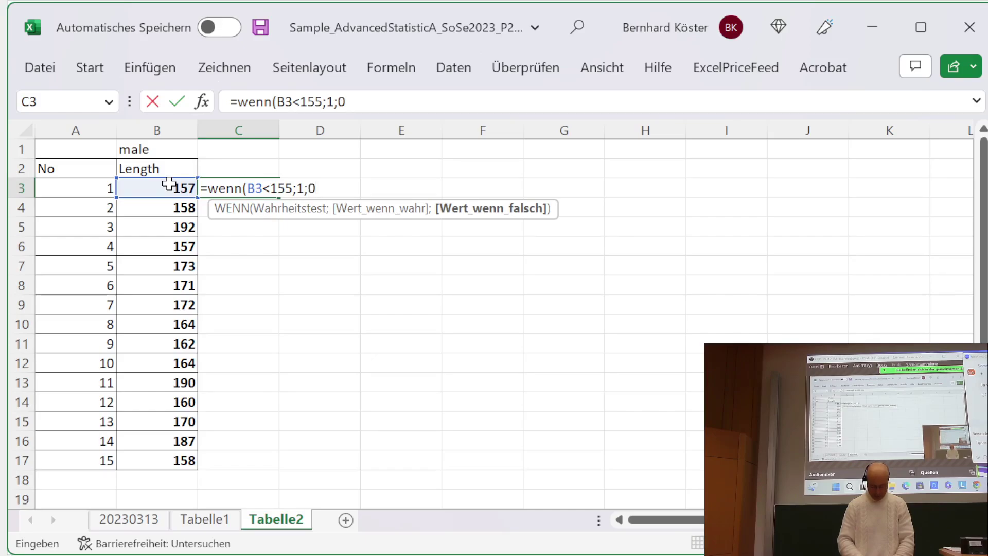
{"action": "type", "text": ")"}
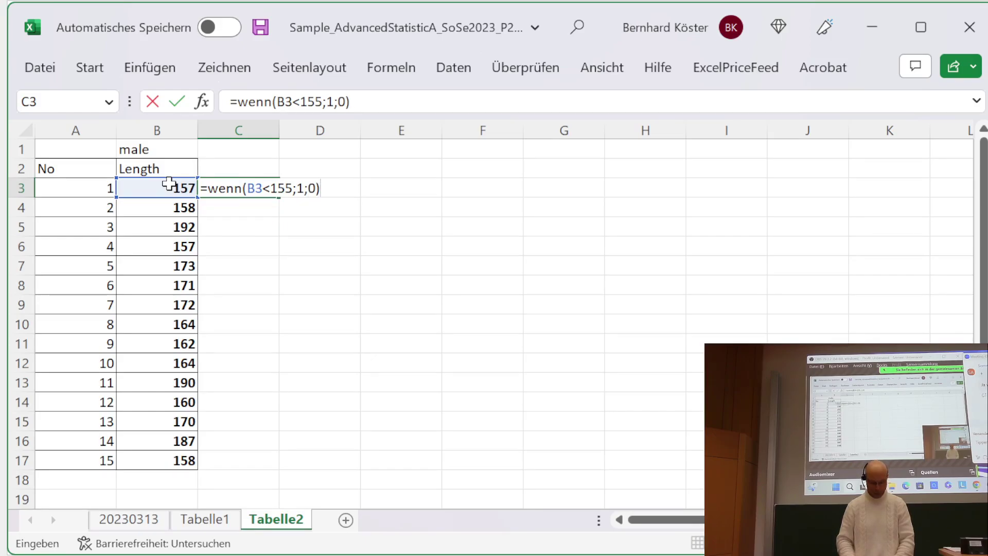
{"action": "key", "text": "Return"}
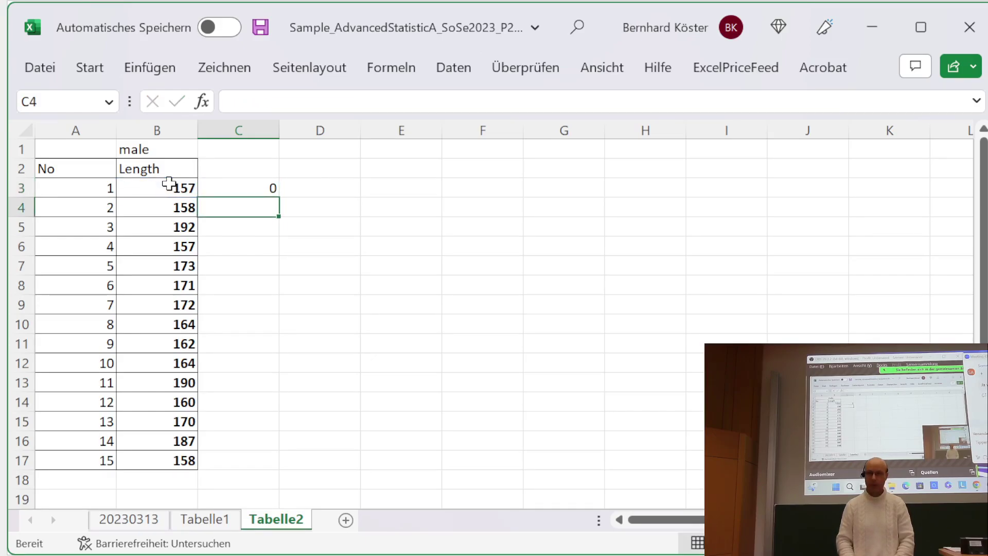
- Fill the C3 indicator formula down through C17
{"action": "key", "text": "Up"}
{"action": "key", "text": "ctrl+c"}
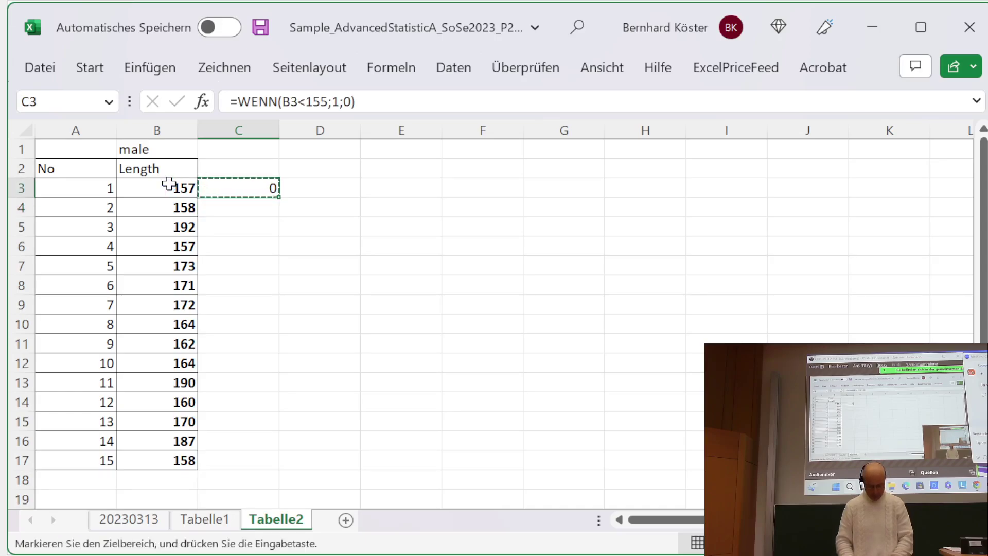
{"action": "key", "text": "shift+Down"}
{"action": "key", "text": "shift+Down"}
{"action": "key", "text": "shift+Down"}
{"action": "key", "text": "shift+Down"}
{"action": "key", "text": "shift+Down"}
{"action": "key", "text": "shift+Down"}
{"action": "key", "text": "shift+Down"}
{"action": "key", "text": "shift+Down"}
{"action": "key", "text": "shift+Down"}
{"action": "key", "text": "shift+Down"}
{"action": "key", "text": "shift+Down"}
{"action": "key", "text": "shift+Down"}
{"action": "key", "text": "shift+Down"}
{"action": "key", "text": "shift+Down"}
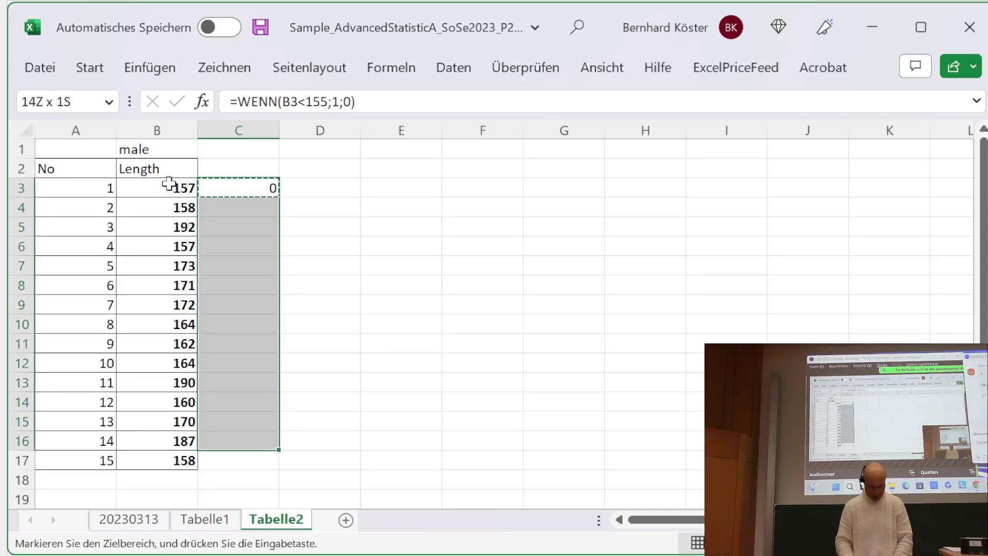
{"action": "key", "text": "ctrl+v"}
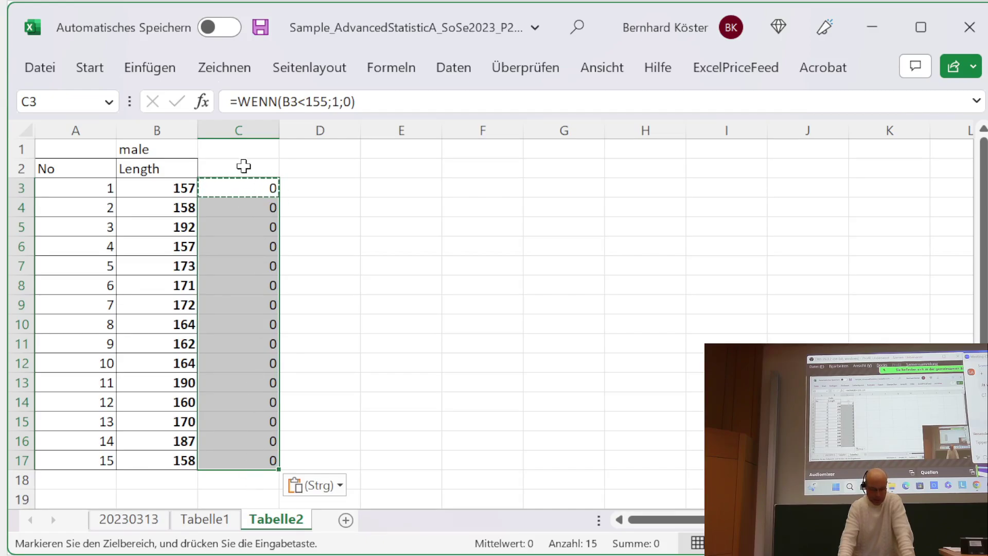
- Enter the heading 0-155 in cell C2
{"action": "left_click", "coordinate": [244, 165]}
{"action": "type", "text": "0"}
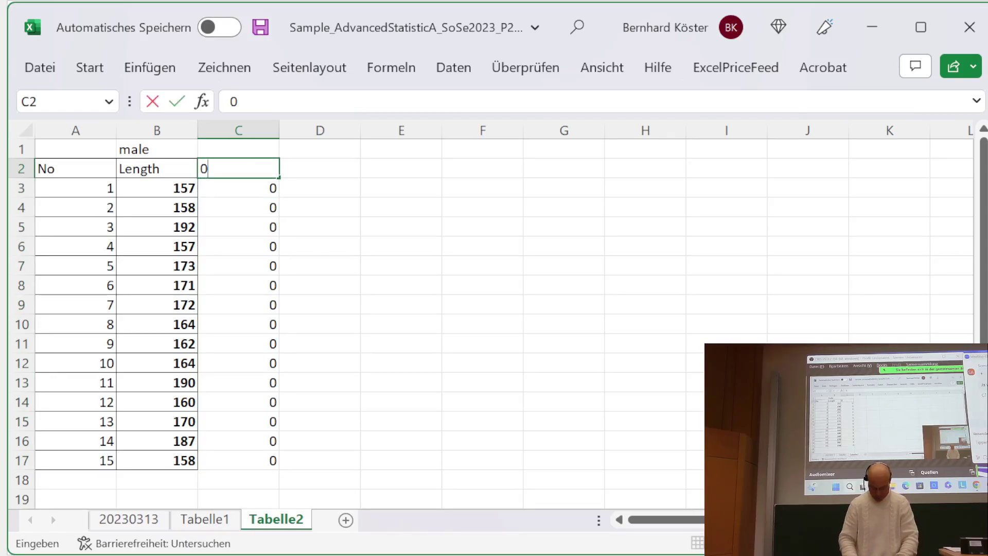
{"action": "type", "text": "-155"}
{"action": "key", "text": "Return"}
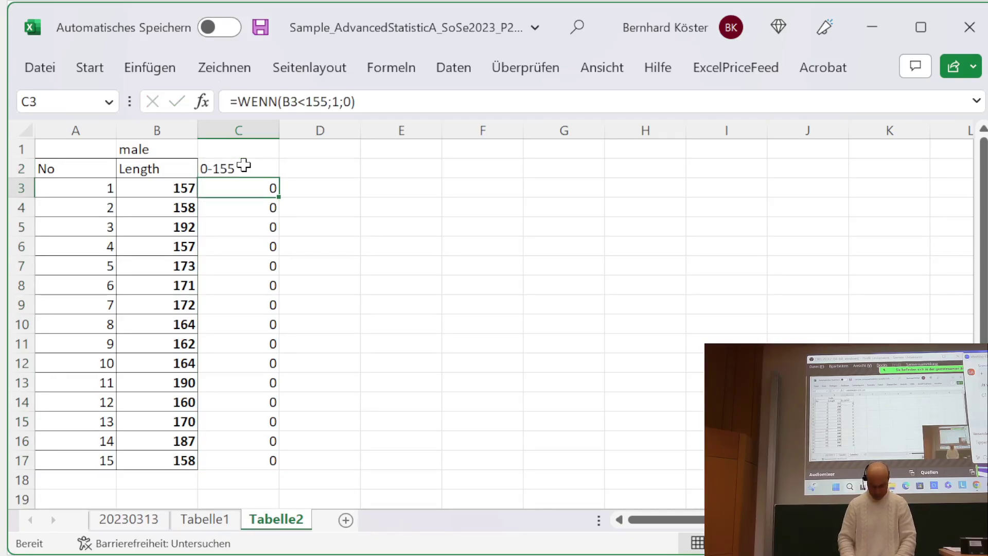
{"action": "key", "text": "Return"}
- Total the indicators with =SUMME(C3:C17) in C18
{"action": "key", "text": "Down"}
{"action": "key", "text": "Down"}
{"action": "key", "text": "Down"}
{"action": "key", "text": "Down"}
{"action": "key", "text": "Down"}
{"action": "key", "text": "Down"}
{"action": "key", "text": "Down"}
{"action": "key", "text": "Down"}
{"action": "key", "text": "Down"}
{"action": "key", "text": "Down"}
{"action": "key", "text": "Down"}
{"action": "key", "text": "Down"}
{"action": "key", "text": "Down"}
{"action": "key", "text": "Down"}
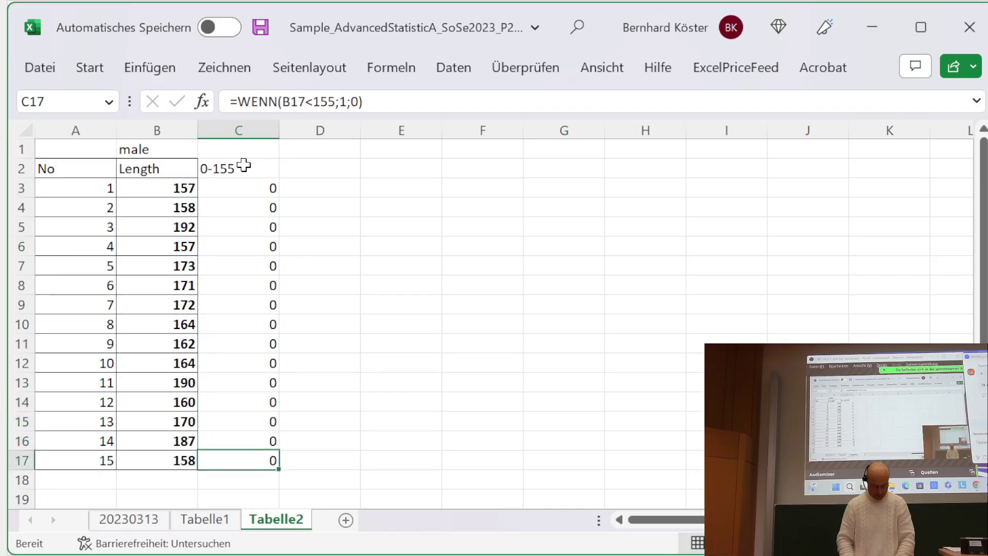
{"action": "type", "text": "=summe("}
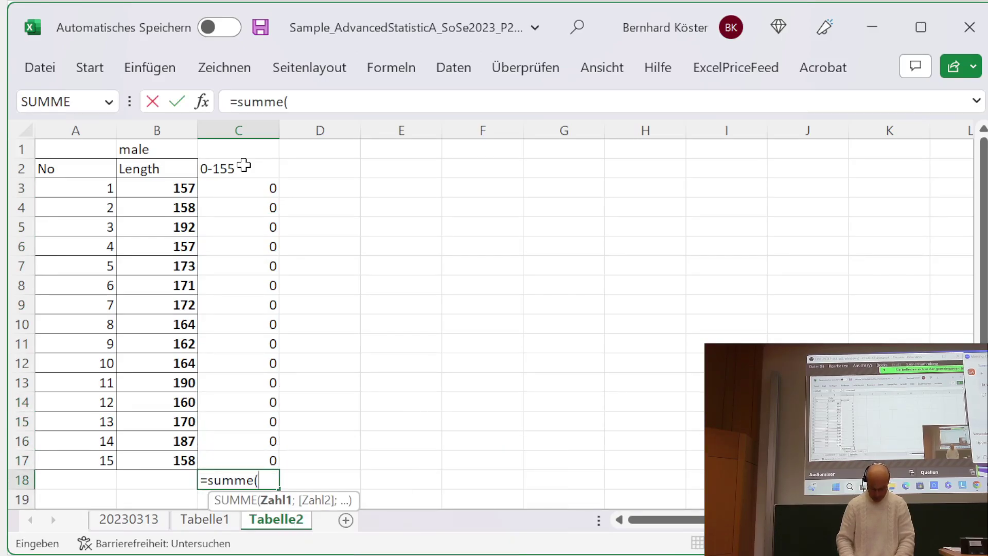
{"action": "key", "text": "Up"}
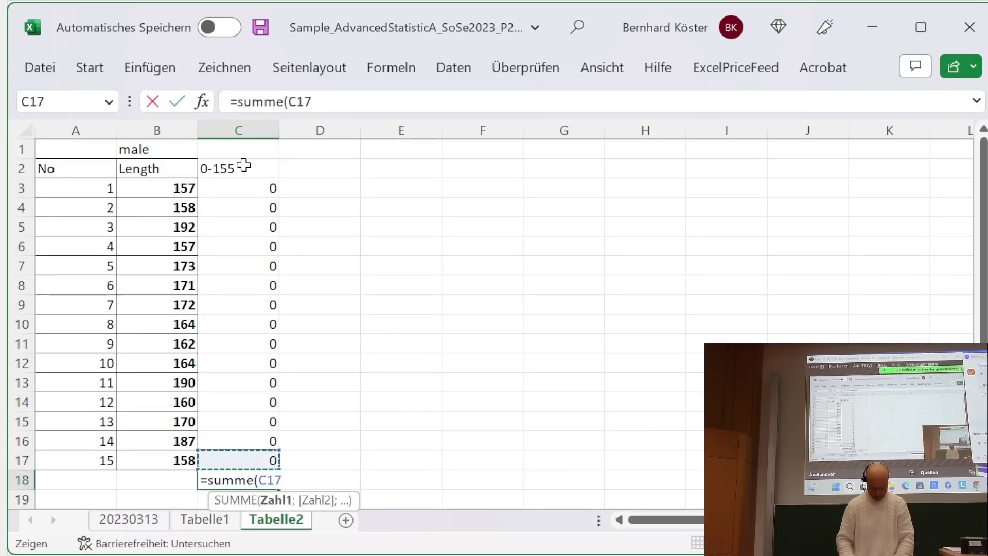
{"action": "key", "text": "shift+Up"}
{"action": "key", "text": "shift+Up"}
{"action": "key", "text": "shift+Up"}
{"action": "key", "text": "shift+Up"}
{"action": "key", "text": "shift+Up"}
{"action": "key", "text": "shift+Up"}
{"action": "key", "text": "shift+Up"}
{"action": "key", "text": "shift+Up"}
{"action": "key", "text": "shift+Up"}
{"action": "key", "text": "shift+Up"}
{"action": "key", "text": "shift+Up"}
{"action": "key", "text": "shift+Up"}
{"action": "key", "text": "shift+Up"}
{"action": "key", "text": "shift+Up"}
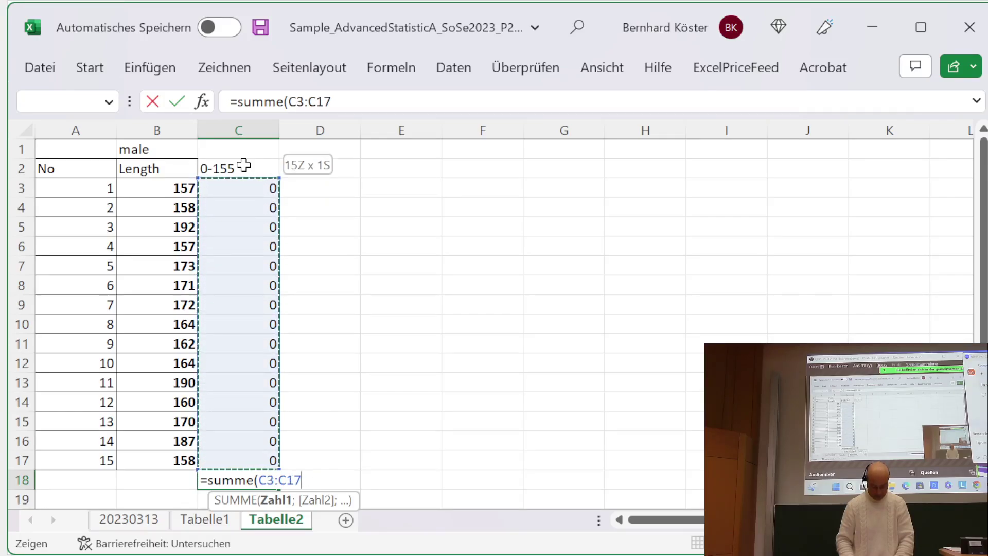
{"action": "type", "text": ")"}
{"action": "key", "text": "Return"}
{"action": "key", "text": "Up"}
{"action": "key", "text": "Up"}
{"action": "key", "text": "Up"}
{"action": "key", "text": "Up"}
{"action": "key", "text": "Up"}
{"action": "key", "text": "Up"}
{"action": "key", "text": "Up"}
{"action": "key", "text": "Up"}
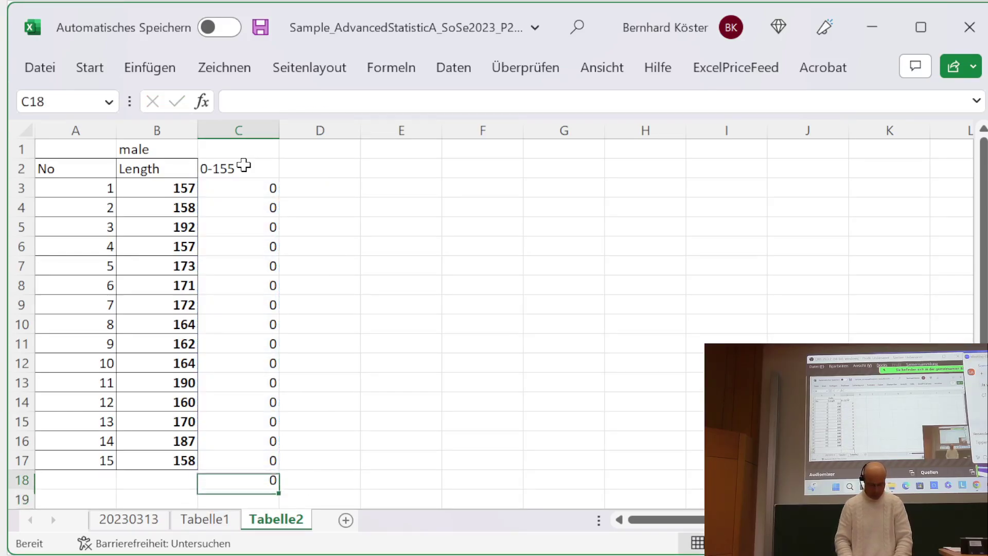
{"action": "key", "text": "Up"}
{"action": "key", "text": "Up"}
{"action": "key", "text": "Up"}
{"action": "key", "text": "Up"}
{"action": "key", "text": "Up"}
{"action": "key", "text": "Up"}
{"action": "key", "text": "Up"}
{"action": "key", "text": "Up"}
{"action": "key", "text": "Up"}
{"action": "key", "text": "Up"}
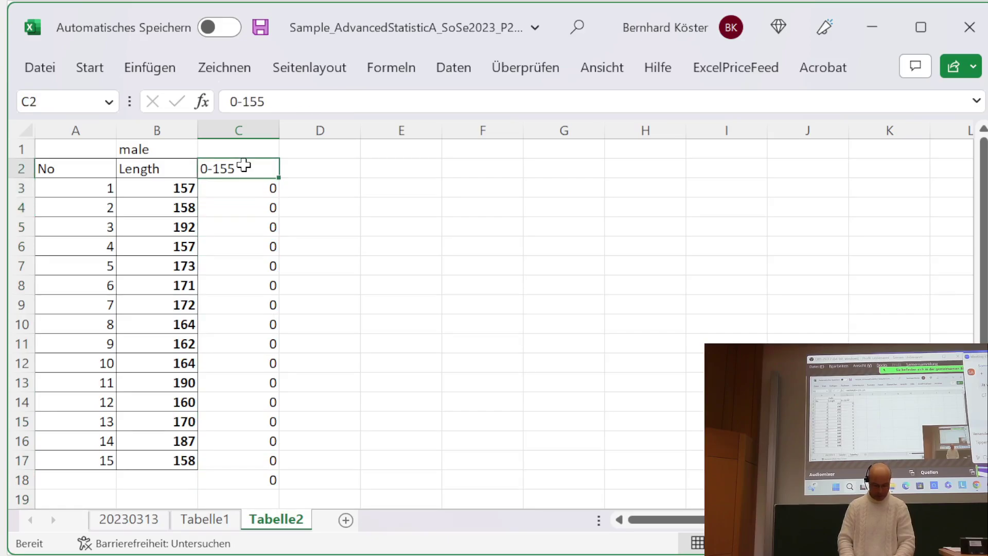
{"action": "key", "text": "Right"}
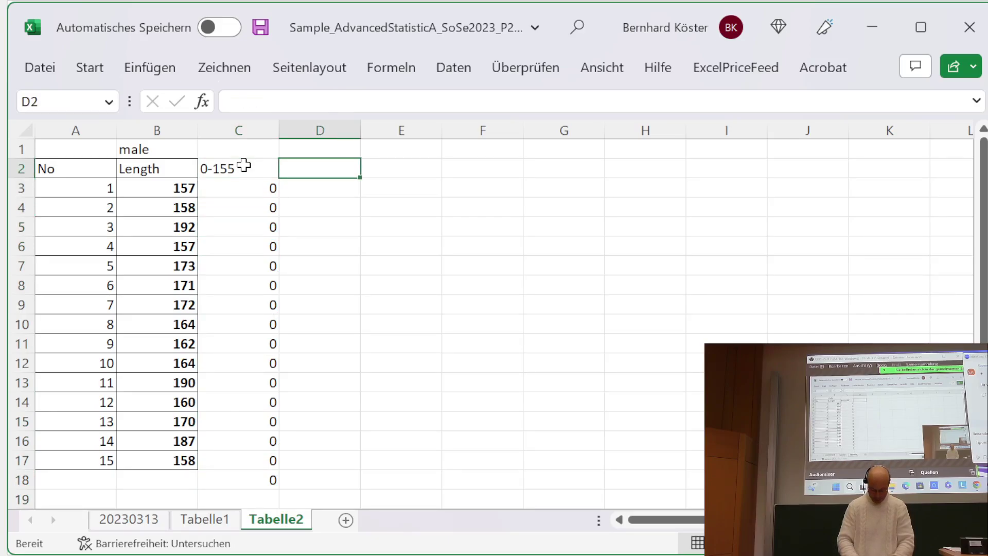
- Enter the heading 155-170 in D2 and copy C3's WENN formula text
{"action": "type", "text": "155"}
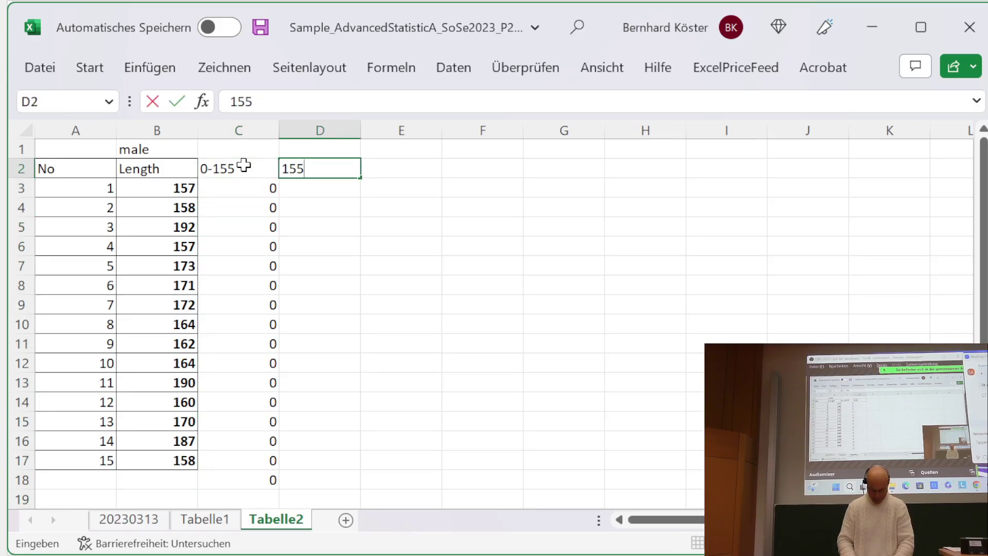
{"action": "type", "text": "-"}
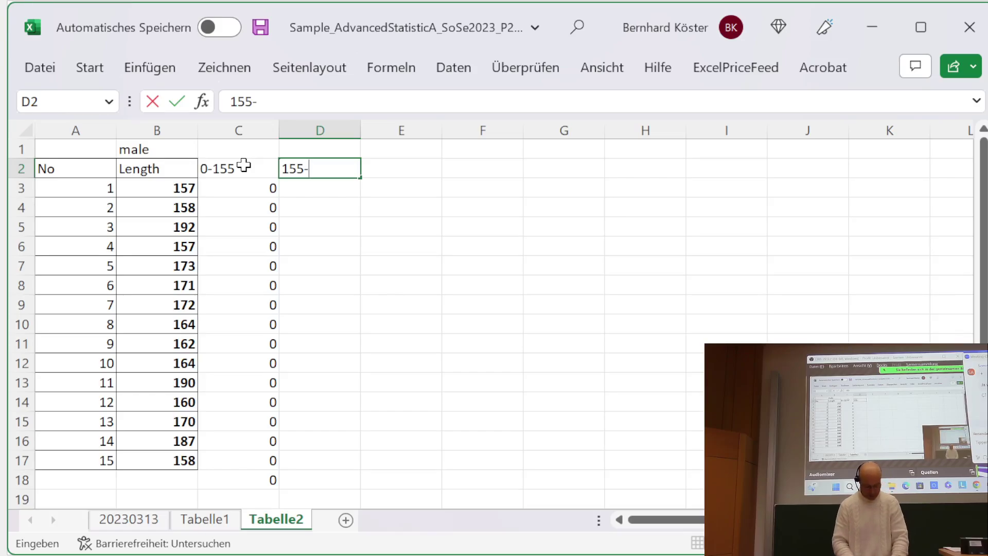
{"action": "type", "text": "1"}
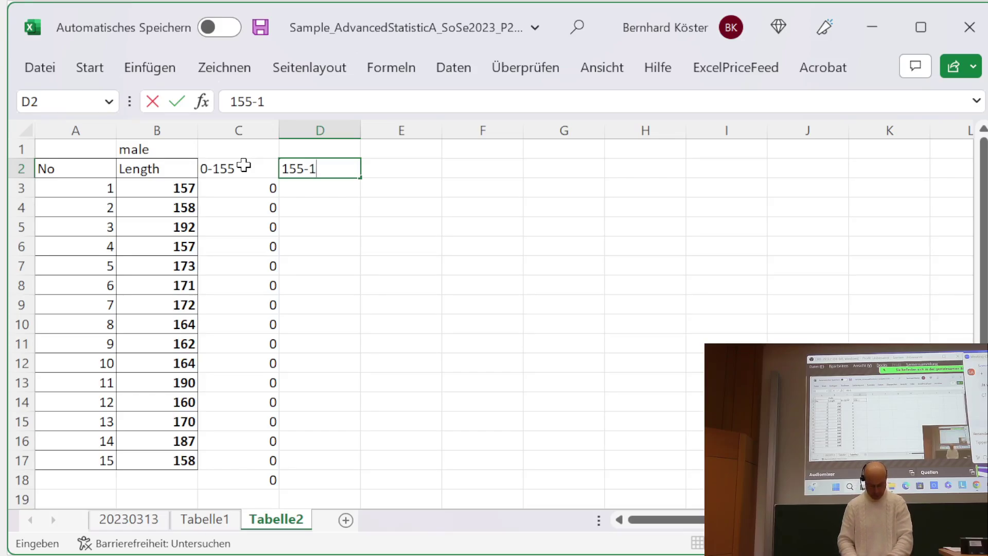
{"action": "type", "text": "70"}
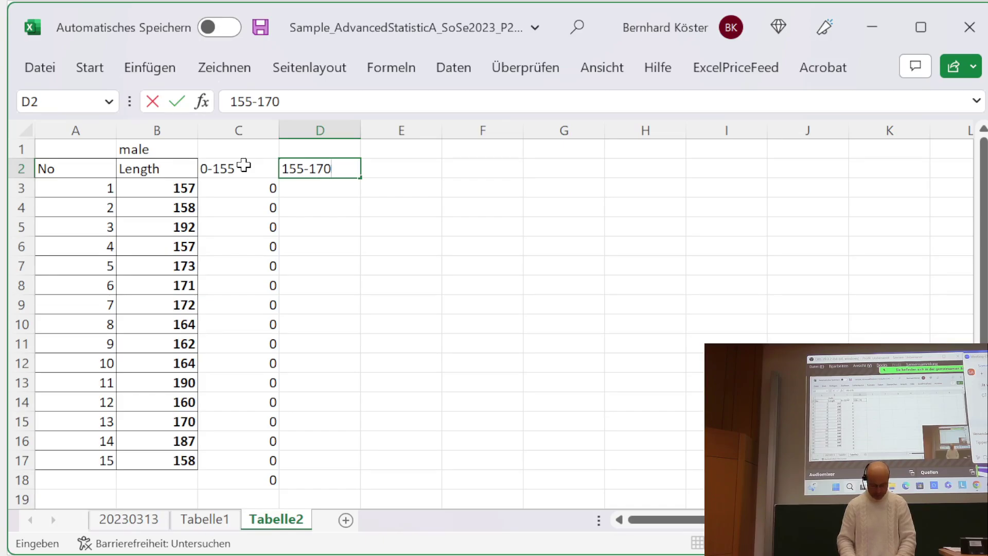
{"action": "key", "text": "Return"}
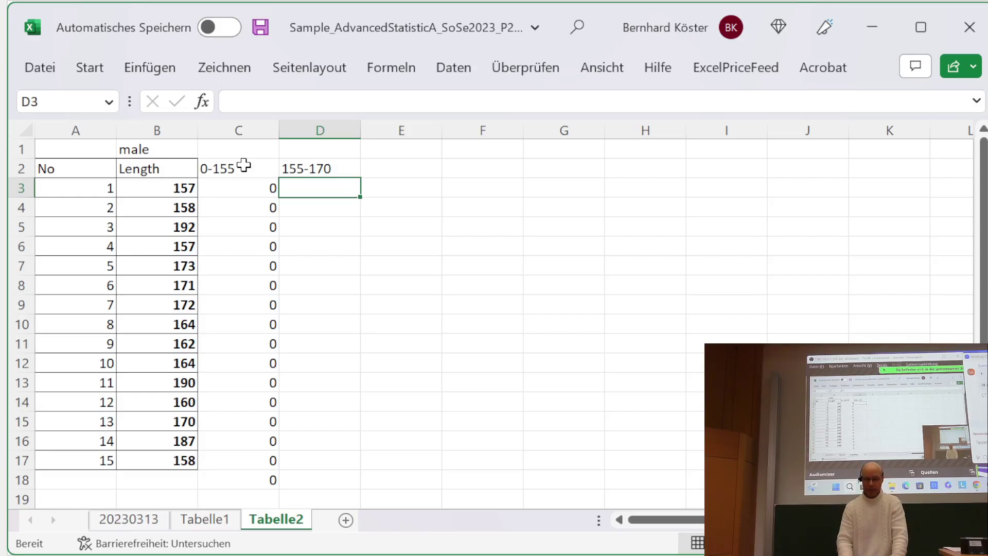
{"action": "left_click", "coordinate": [259, 188]}
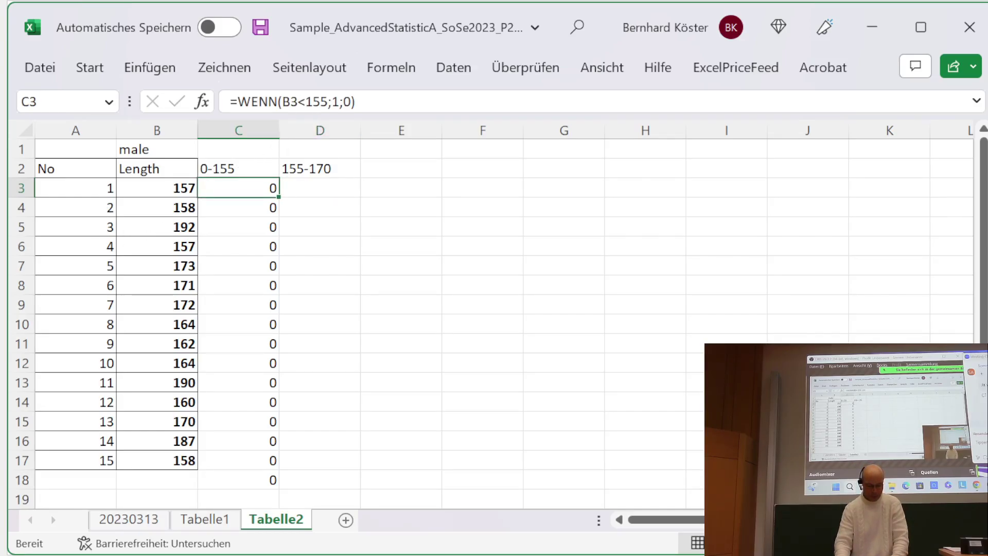
{"action": "key", "text": "F2"}
{"action": "left_click_drag", "start_coordinate": [356, 102], "coordinate": [211, 111]}
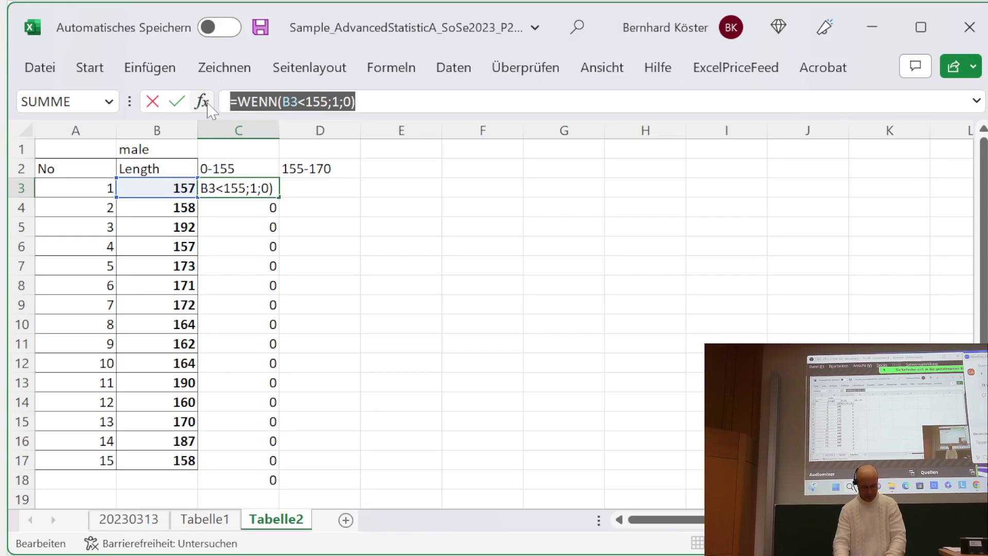
{"action": "key", "text": "Return"}
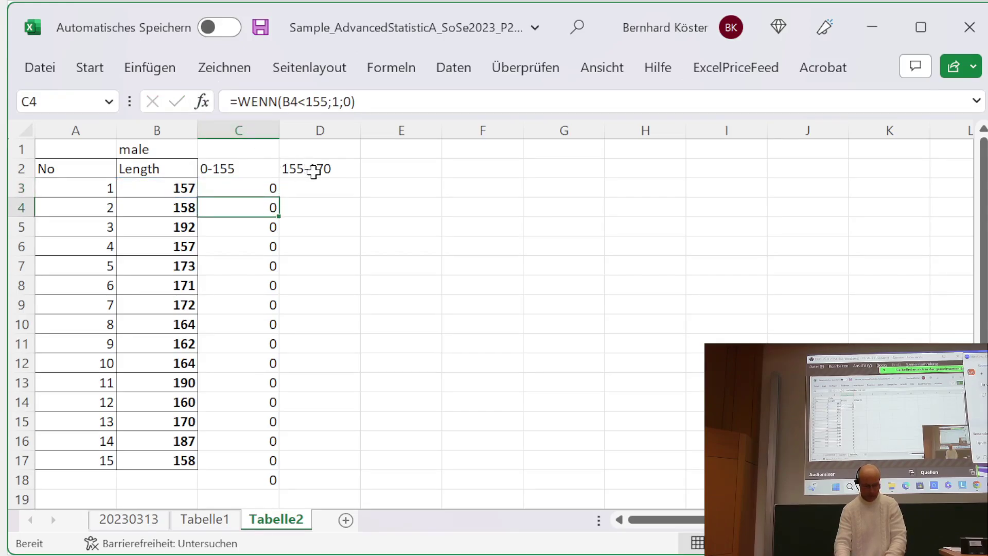
- Put =WENN(B3<170;1;0)-1 in D3 by editing the pasted formula
{"action": "left_click", "coordinate": [321, 187]}
{"action": "key", "text": "F2"}
{"action": "key", "text": "ctrl+v"}
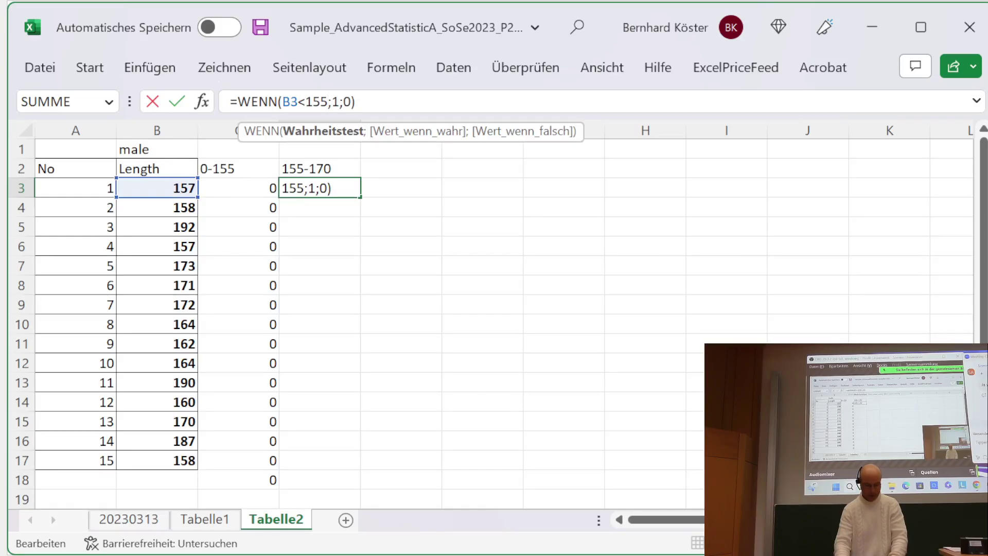
{"action": "key", "text": "BackSpace"}
{"action": "key", "text": "BackSpace"}
{"action": "type", "text": "70"}
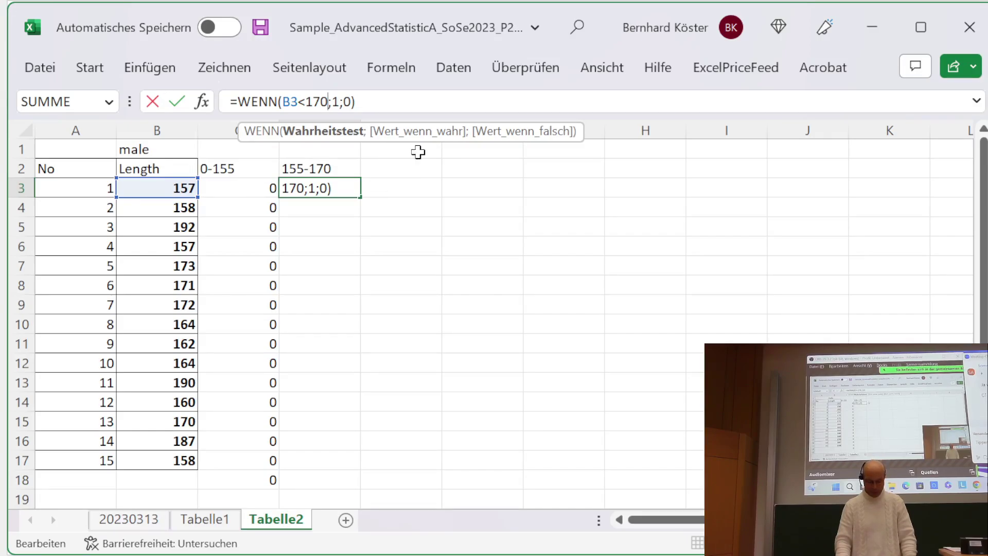
{"action": "left_click", "coordinate": [406, 99]}
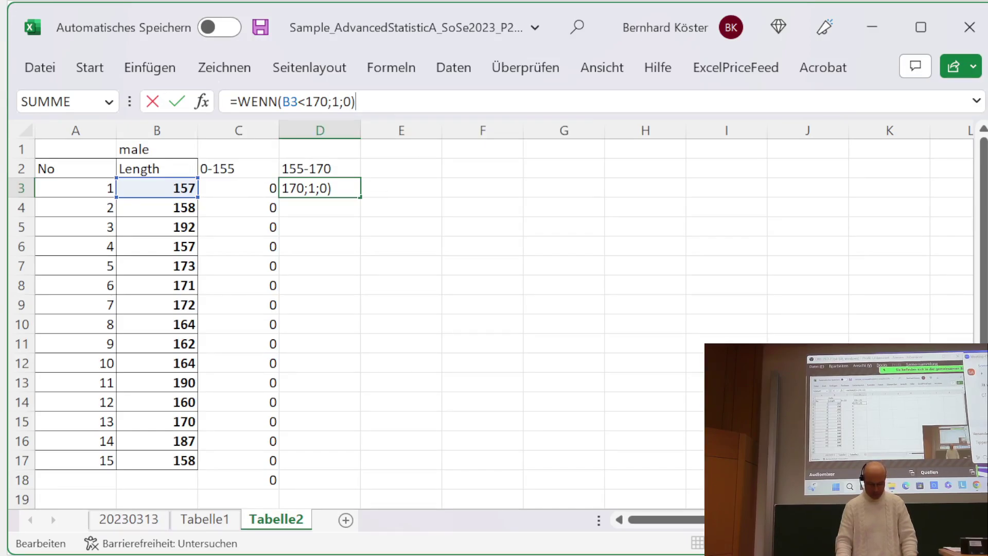
{"action": "type", "text": "-1"}
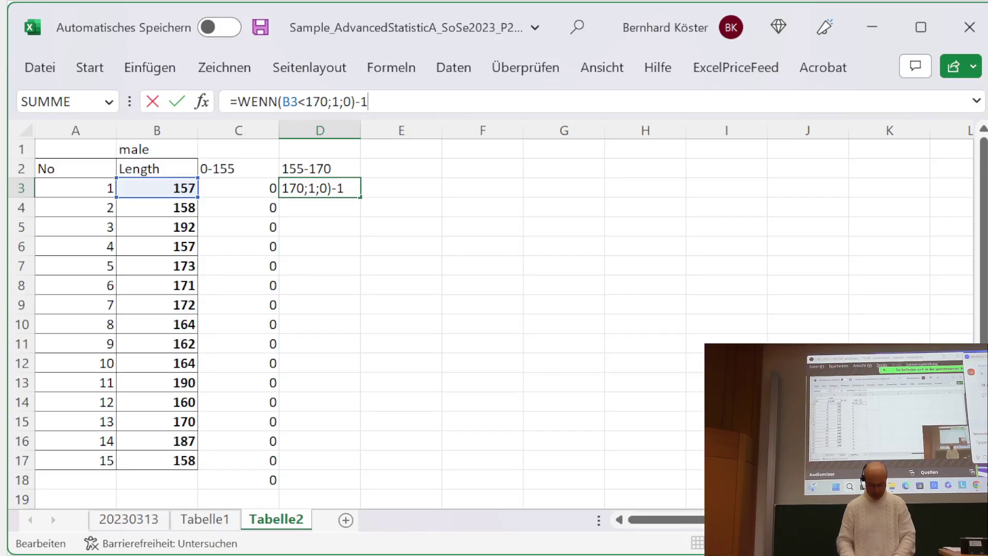
{"action": "key", "text": "Return"}
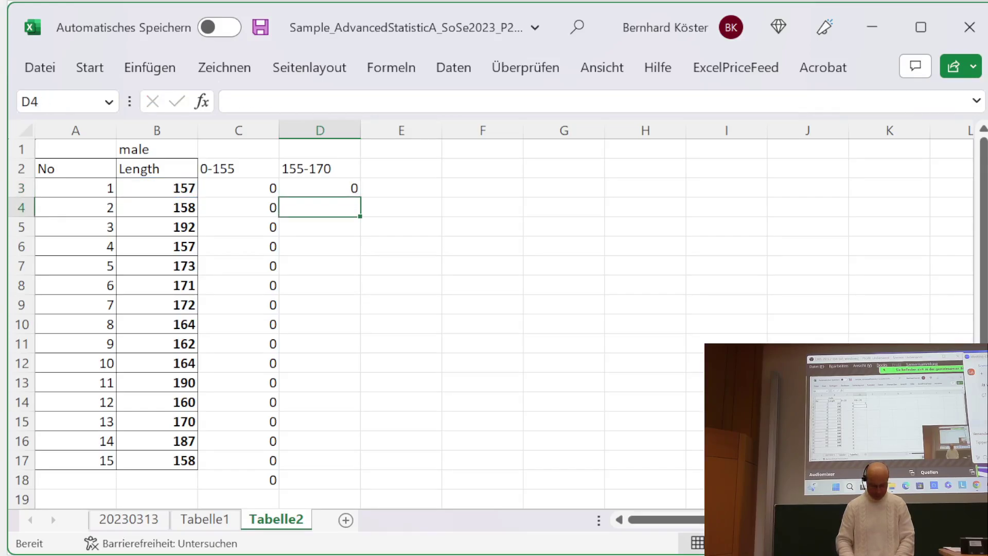
- Change D3 to =WENN(B3<170;1;0)-C3 and fill it down through D17
{"action": "left_click", "coordinate": [320, 187]}
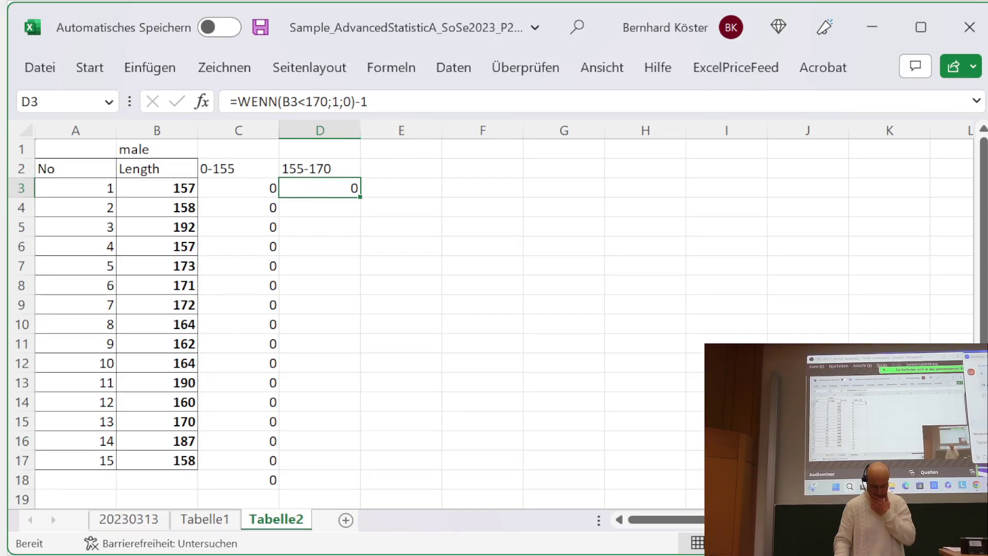
{"action": "left_click", "coordinate": [391, 102]}
{"action": "key", "text": "BackSpace"}
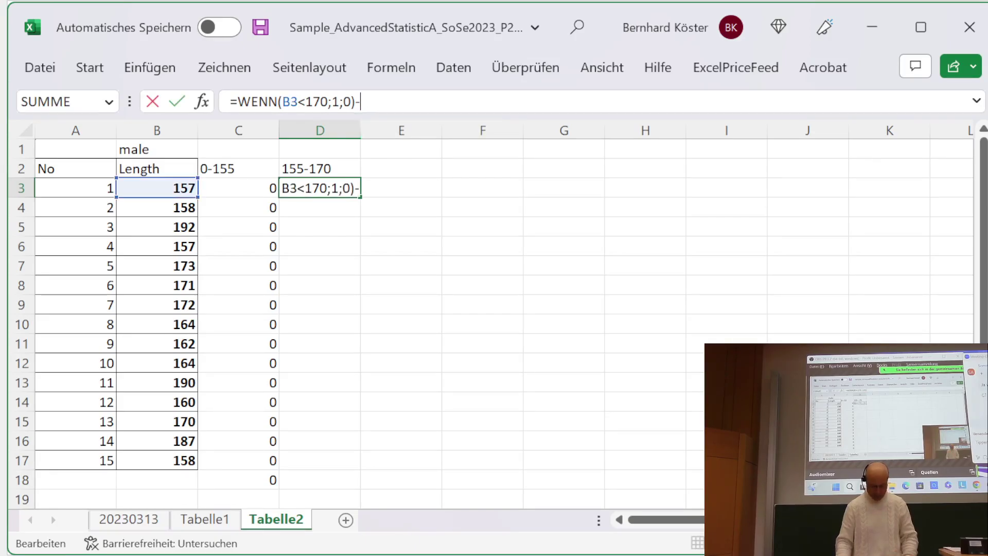
{"action": "left_click", "coordinate": [258, 187]}
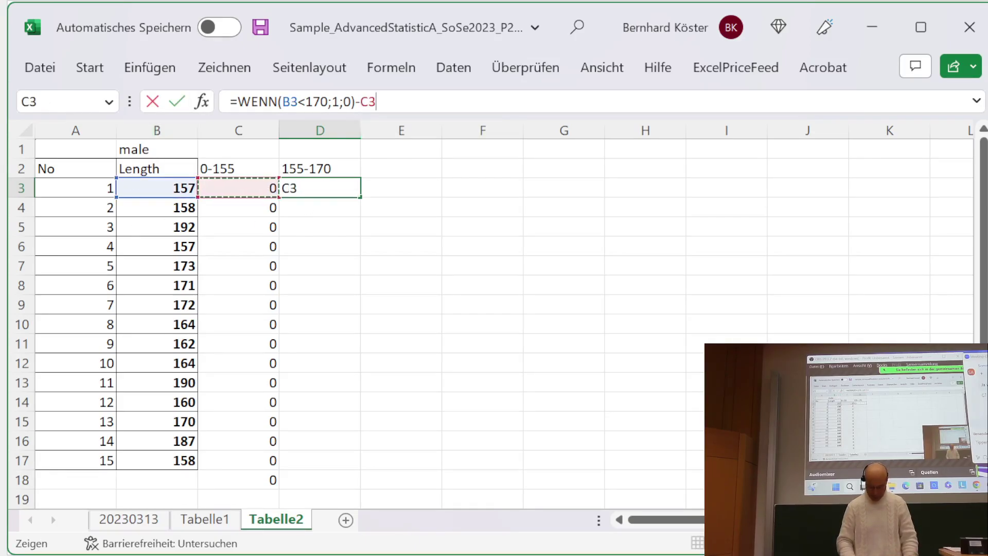
{"action": "key", "text": "Return"}
{"action": "left_click", "coordinate": [287, 190]}
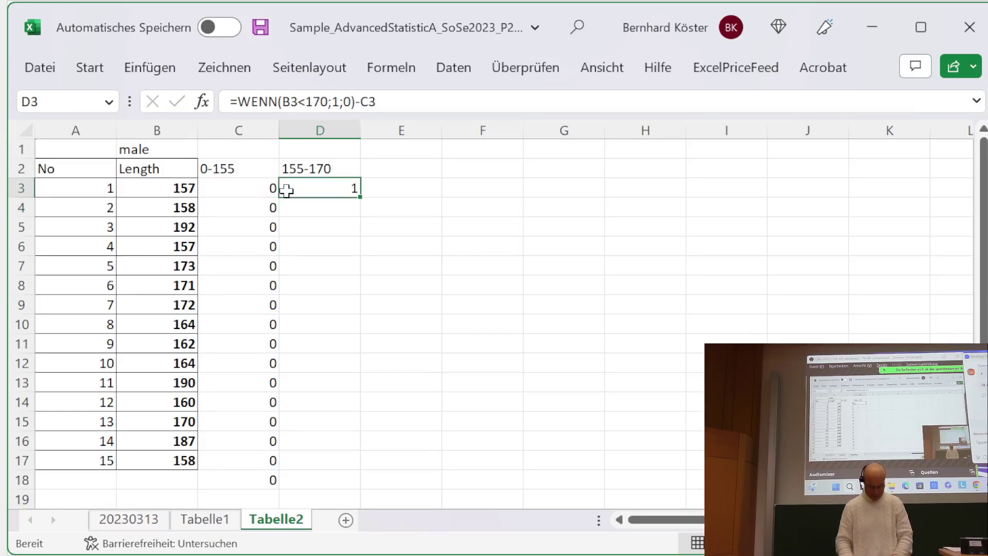
{"action": "key", "text": "ctrl+c"}
{"action": "key", "text": "shift+Down"}
{"action": "key", "text": "shift+Down"}
{"action": "key", "text": "shift+Down"}
{"action": "key", "text": "shift+Down"}
{"action": "key", "text": "shift+Down"}
{"action": "key", "text": "shift+Down"}
{"action": "key", "text": "shift+Down"}
{"action": "key", "text": "shift+Down"}
{"action": "key", "text": "shift+Down"}
{"action": "key", "text": "shift+Down"}
{"action": "key", "text": "shift+Down"}
{"action": "key", "text": "shift+Down"}
{"action": "key", "text": "shift+Down"}
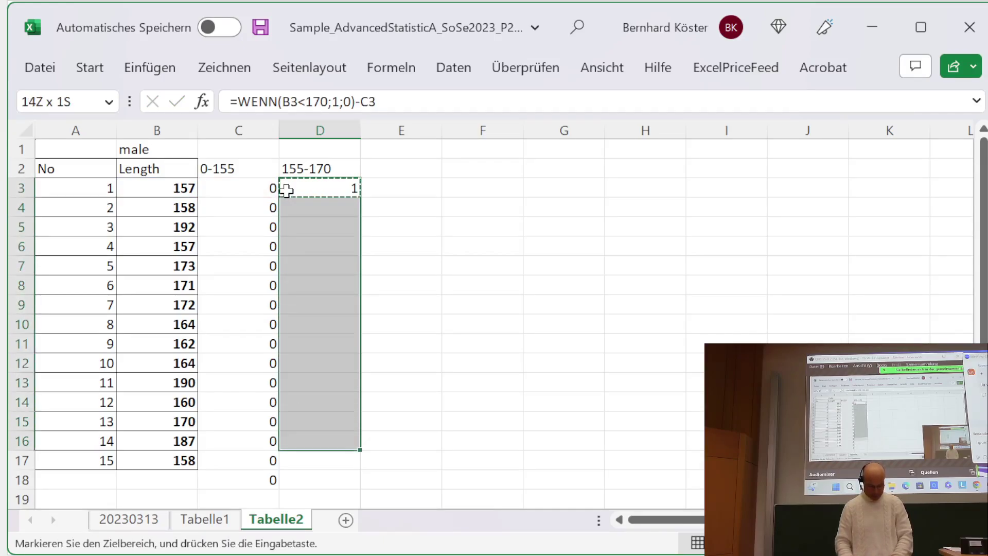
{"action": "key", "text": "shift+Down"}
{"action": "key", "text": "ctrl+v"}
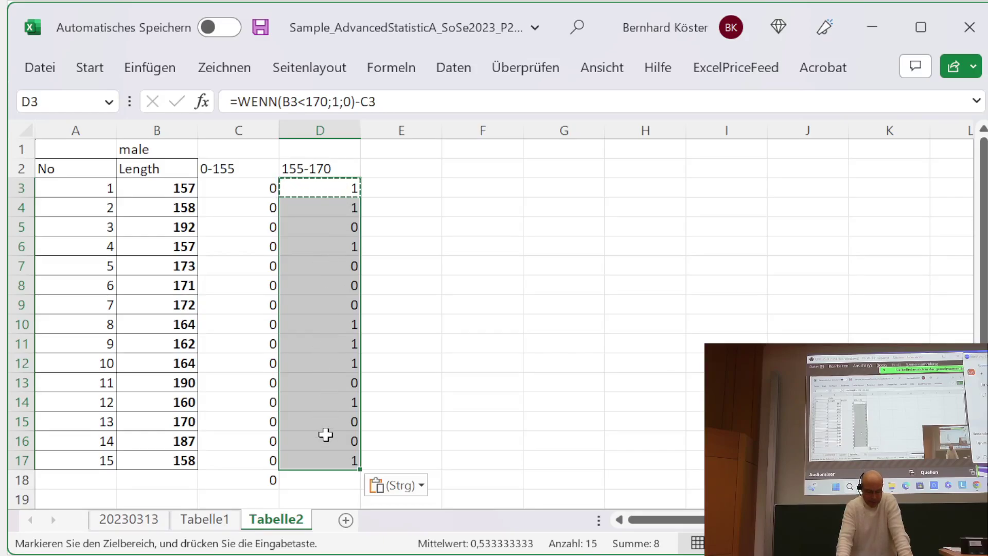
- Copy the column C total into D18 so the 155-170 column sums to 8
{"action": "left_click", "coordinate": [271, 474]}
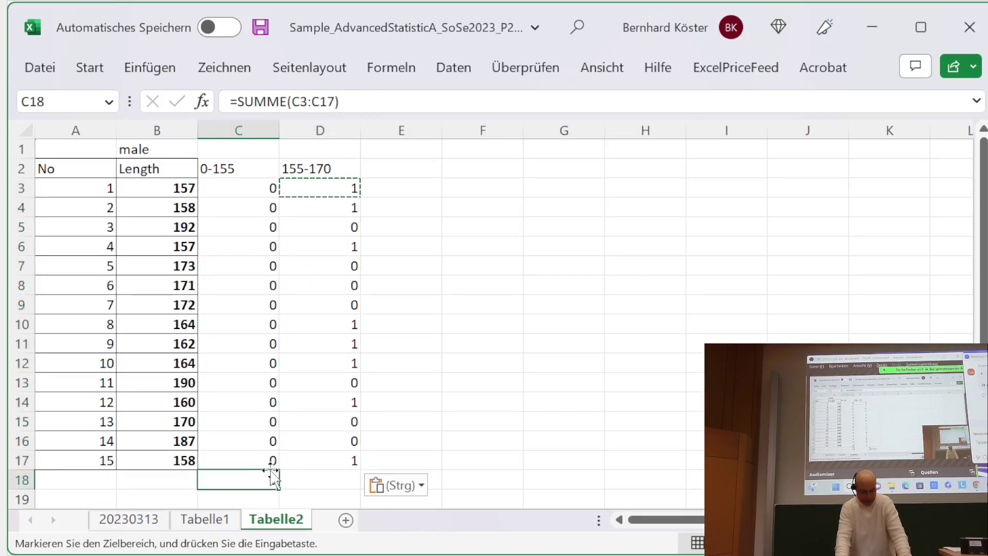
{"action": "key", "text": "ctrl+c"}
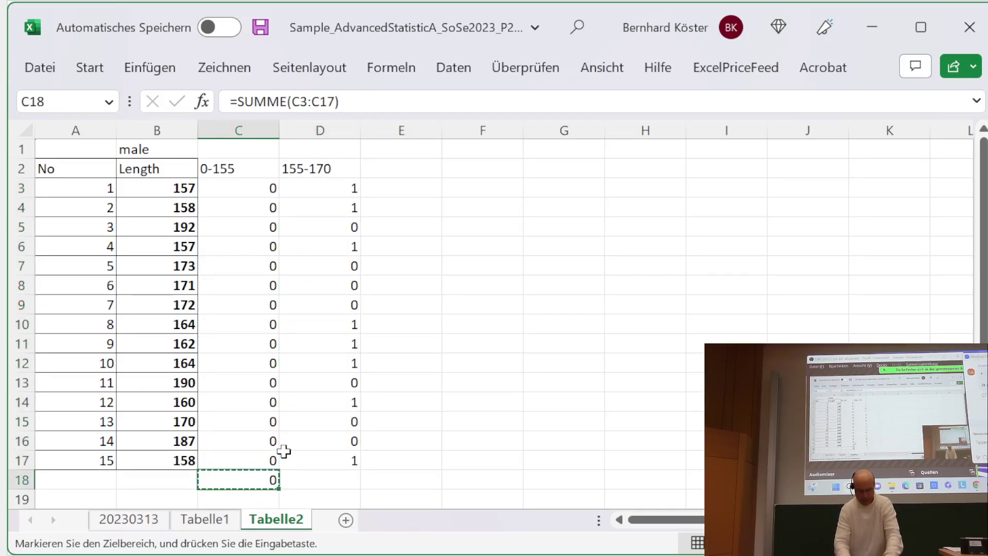
{"action": "key", "text": "Right"}
{"action": "key", "text": "ctrl+v"}
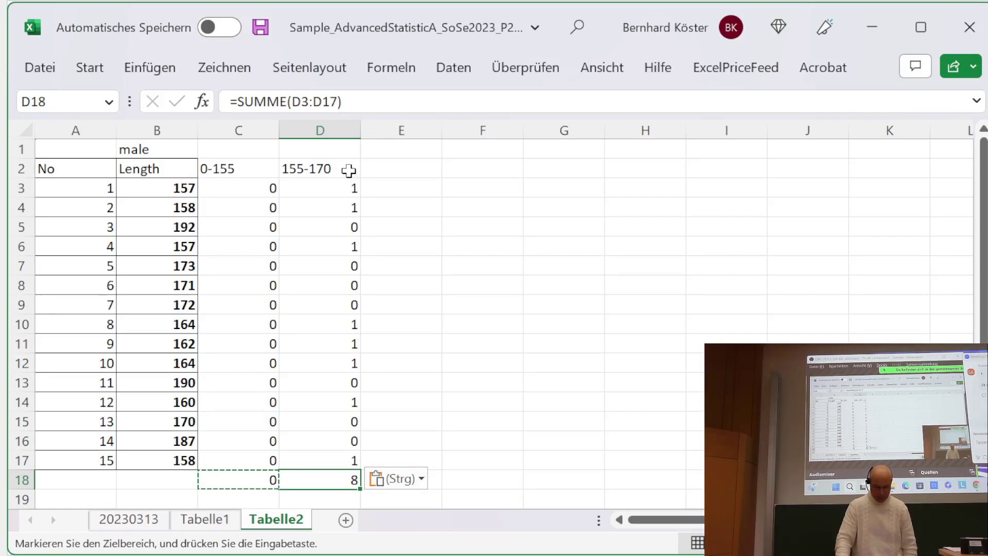
- Enter the heading 170-185 in E2, then select the full formula text of D3
{"action": "left_click", "coordinate": [396, 166]}
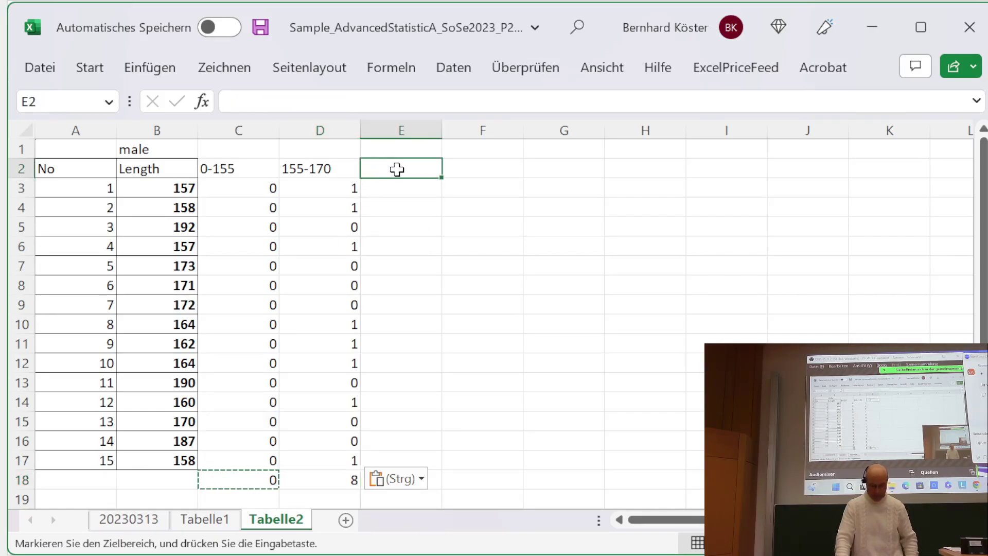
{"action": "type", "text": "170"}
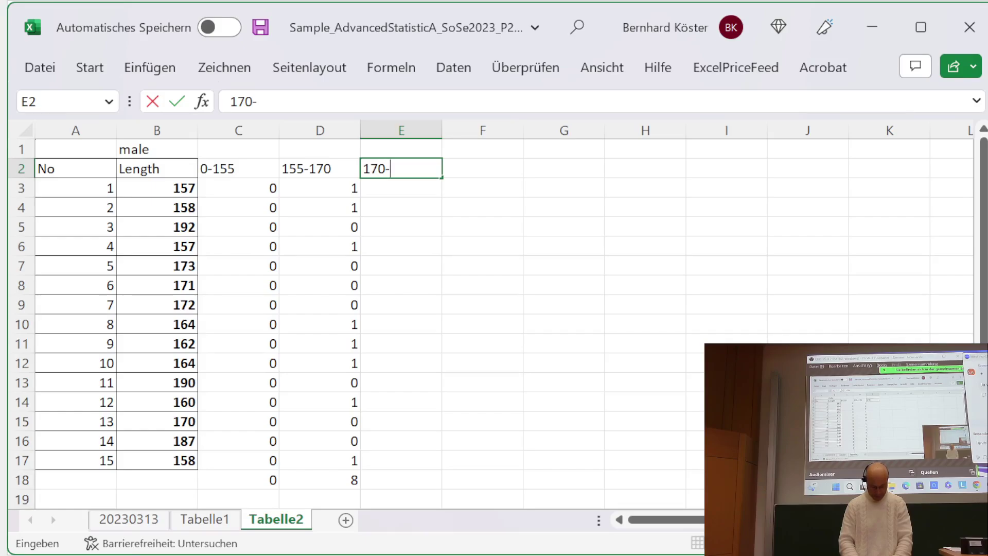
{"action": "type", "text": "-185"}
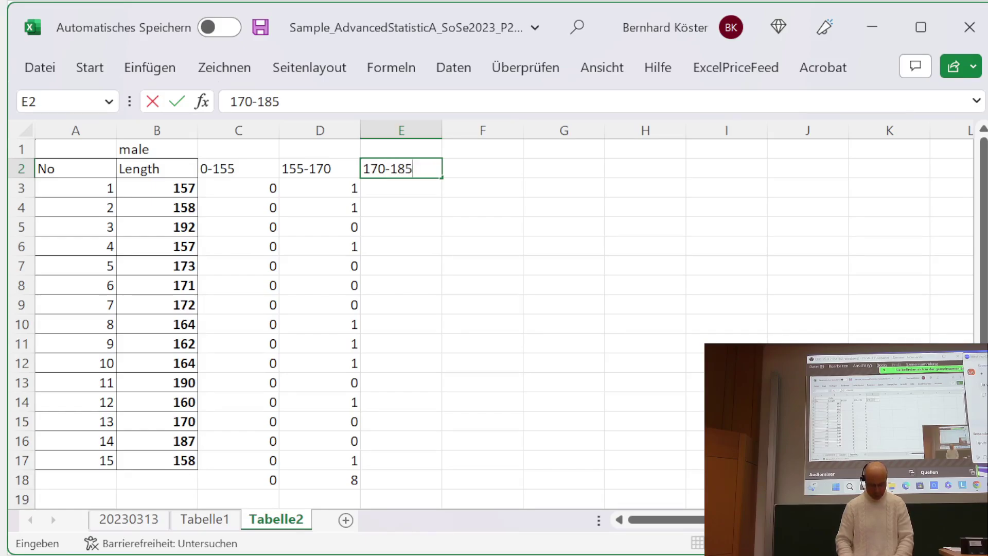
{"action": "key", "text": "Return"}
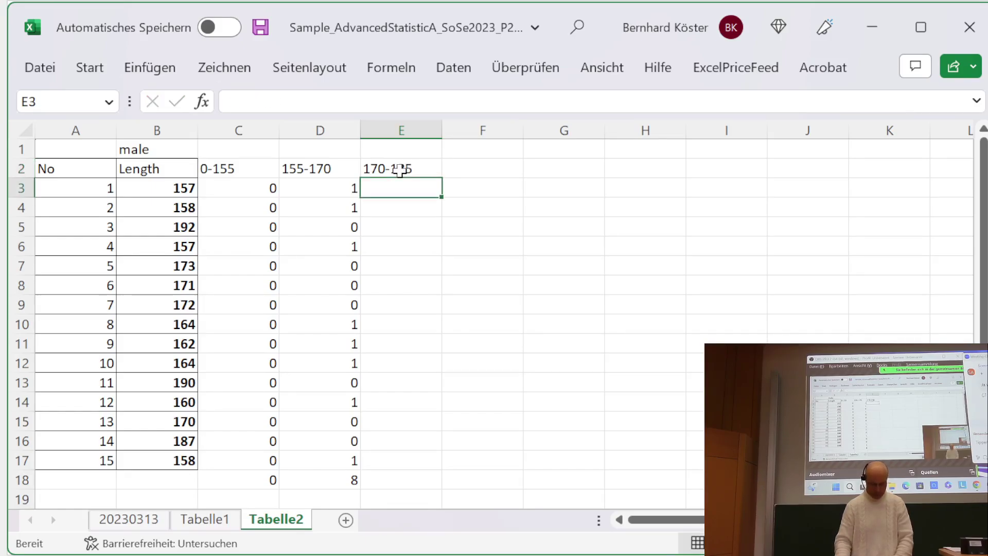
{"action": "left_click", "coordinate": [328, 196]}
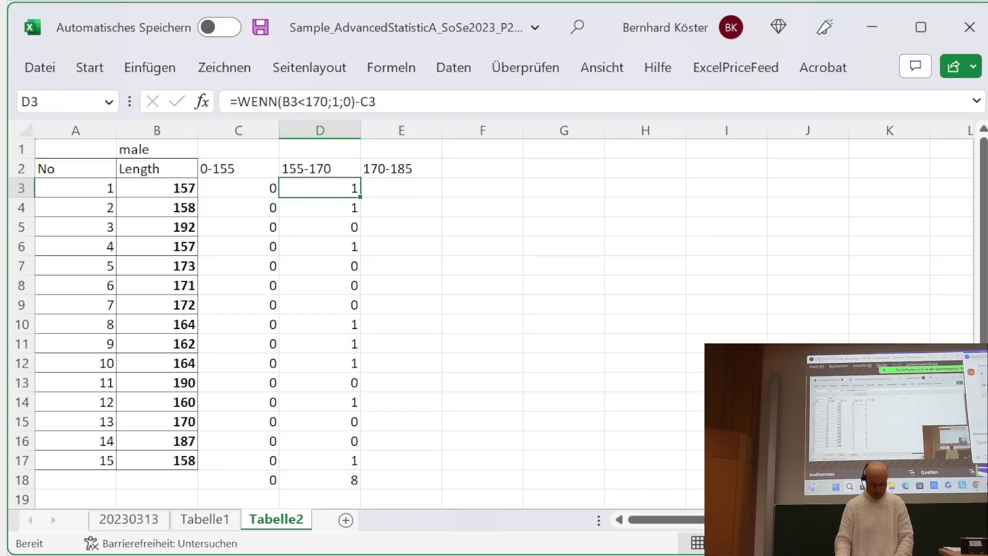
{"action": "left_click_drag", "start_coordinate": [376, 102], "coordinate": [230, 101]}
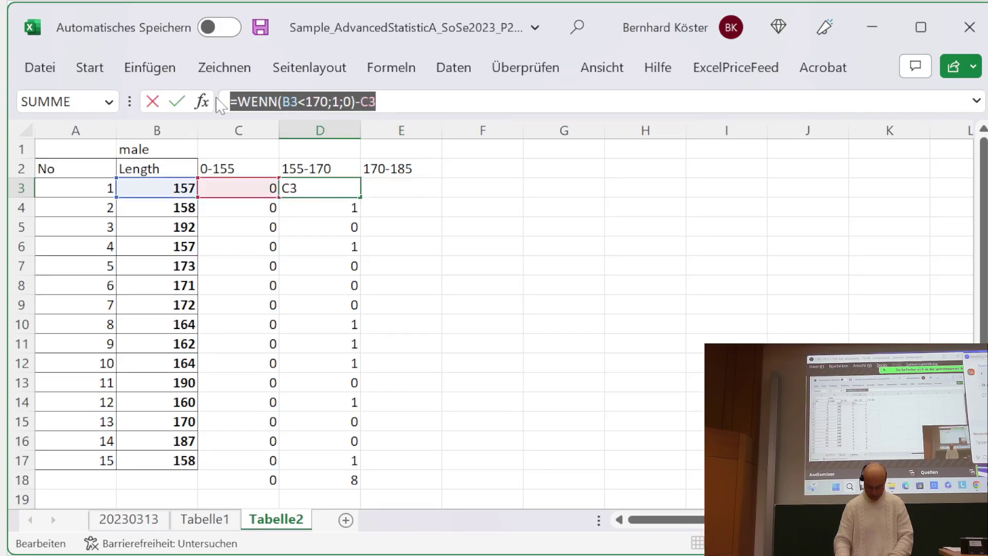
- Paste D3's formula into E3 and change it to subtract D3, showing 0, then copy E3
{"action": "key", "text": "Return"}
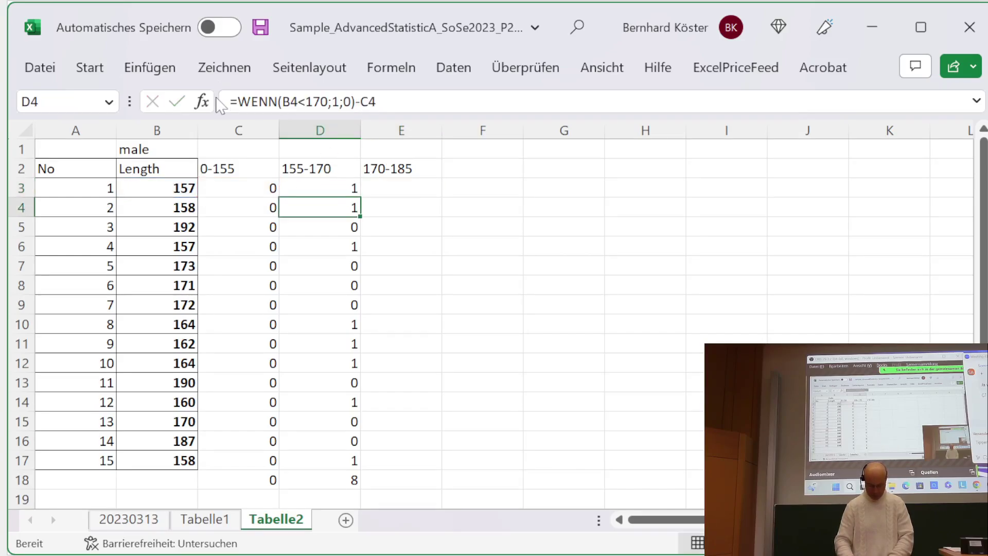
{"action": "left_click", "coordinate": [397, 186]}
{"action": "key", "text": "ctrl+v"}
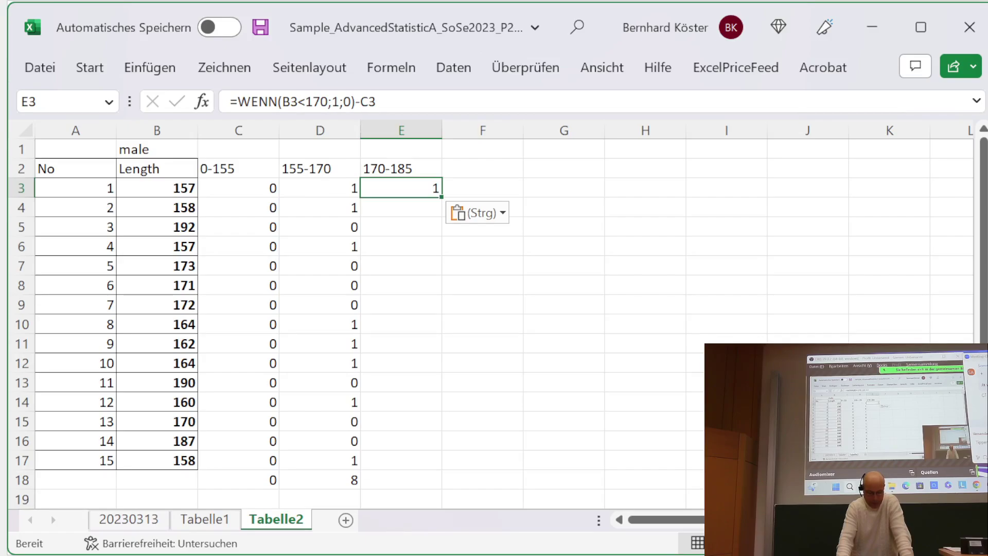
{"action": "left_click", "coordinate": [368, 102]}
{"action": "key", "text": "BackSpace"}
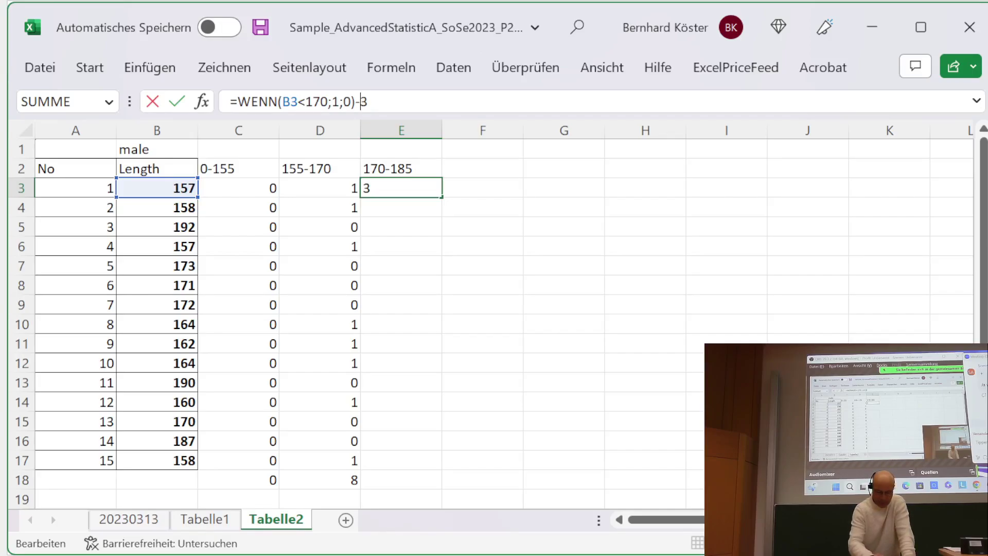
{"action": "type", "text": "d"}
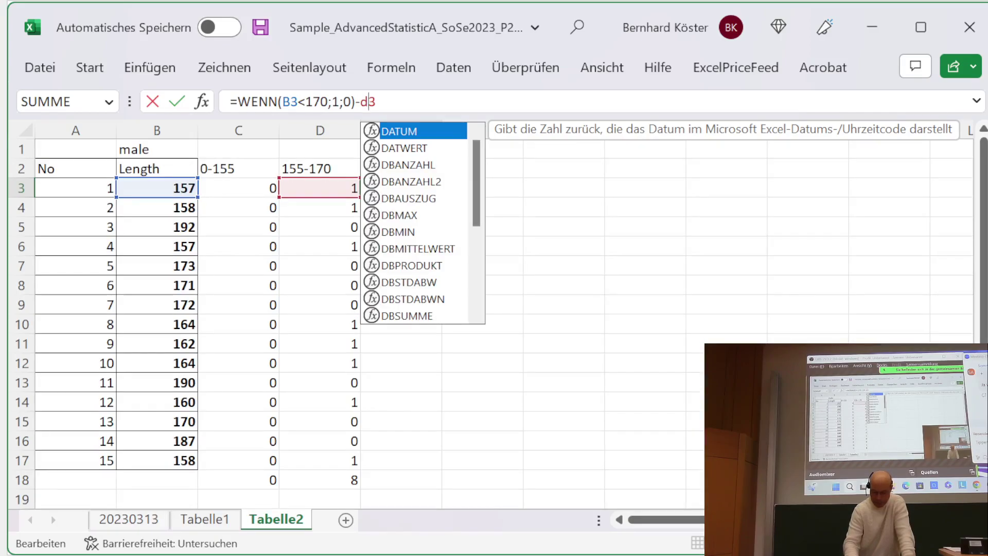
{"action": "key", "text": "Return"}
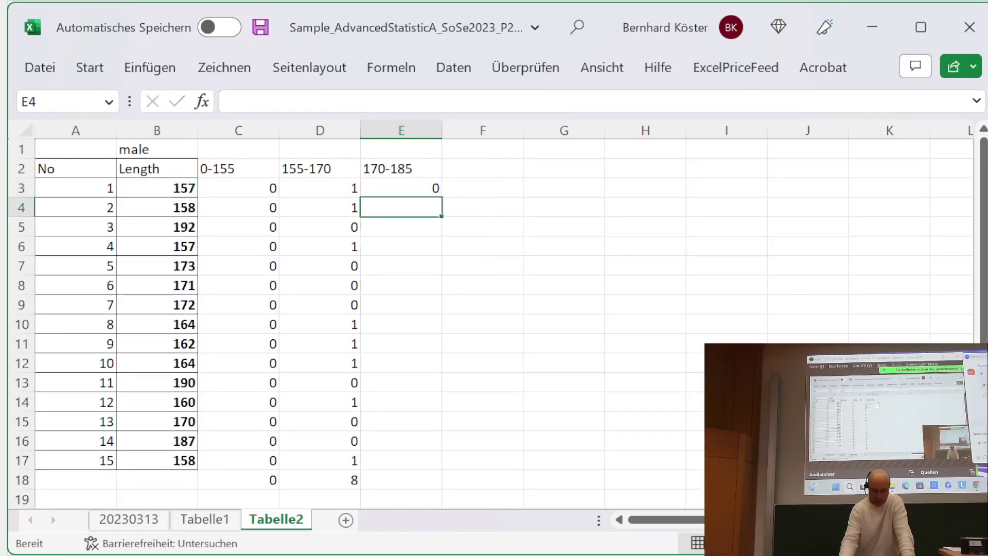
{"action": "left_click", "coordinate": [424, 183]}
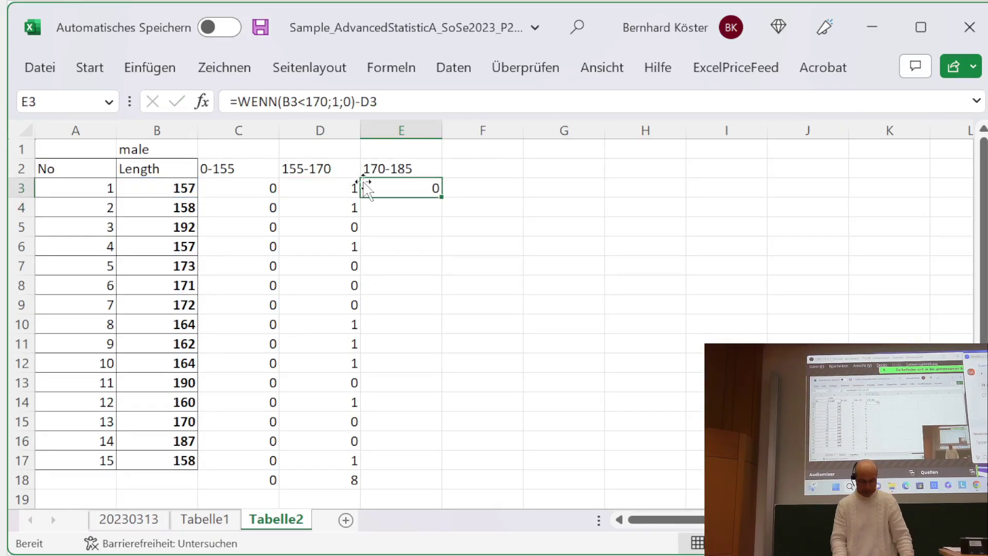
{"action": "left_click", "coordinate": [343, 186]}
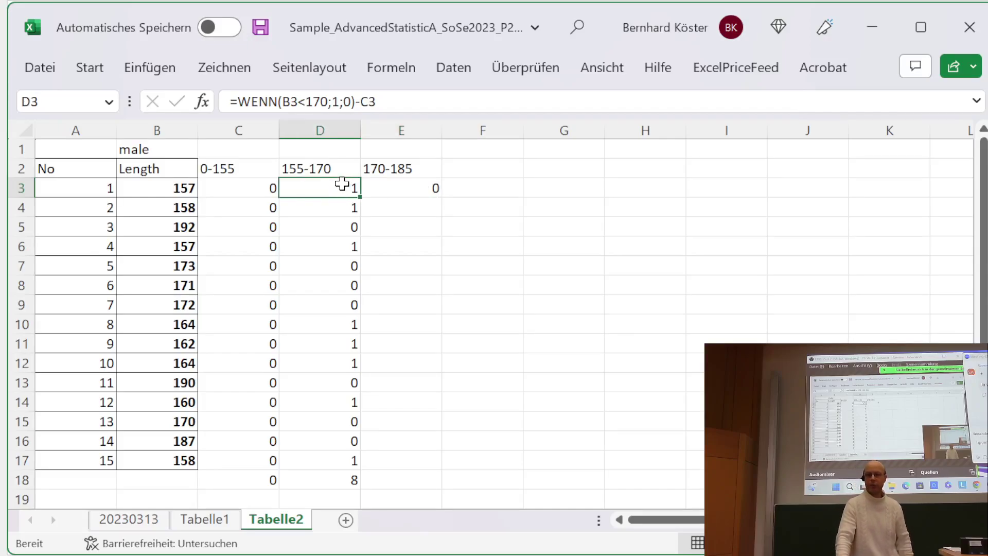
{"action": "left_click", "coordinate": [410, 186]}
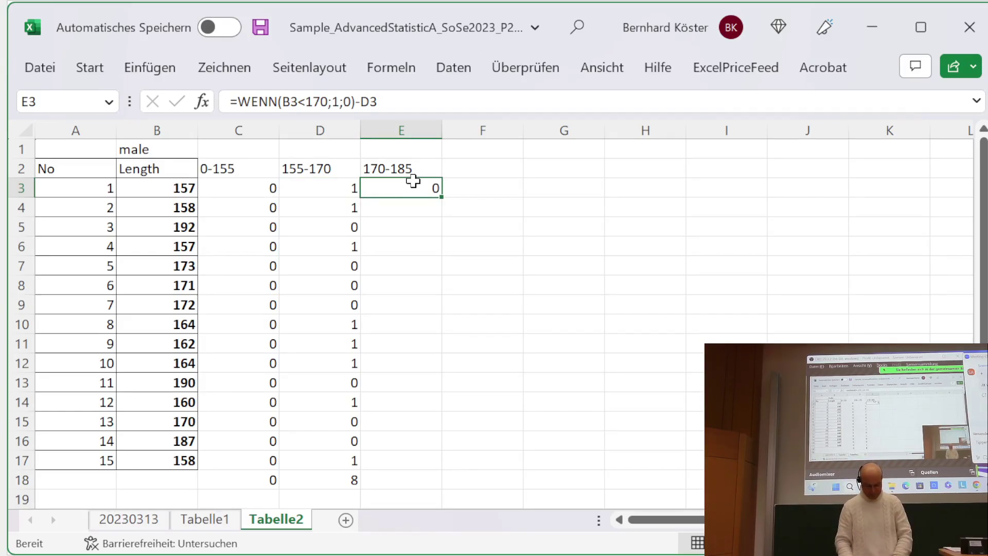
{"action": "key", "text": "ctrl+c"}
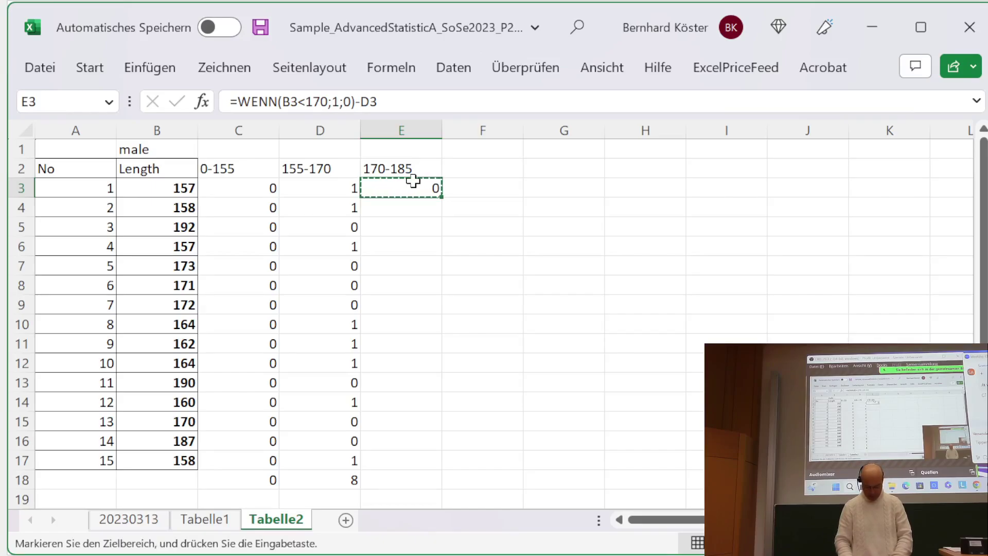
- Paste the copied E3 formula down E3:E17
{"action": "key", "text": "shift+Down"}
{"action": "key", "text": "shift+Down"}
{"action": "key", "text": "shift+Down"}
{"action": "key", "text": "shift+Down"}
{"action": "key", "text": "shift+Down"}
{"action": "key", "text": "shift+Down"}
{"action": "key", "text": "shift+Down"}
{"action": "key", "text": "shift+Down"}
{"action": "key", "text": "shift+Down"}
{"action": "key", "text": "shift+Down"}
{"action": "key", "text": "shift+Down"}
{"action": "key", "text": "shift+Down"}
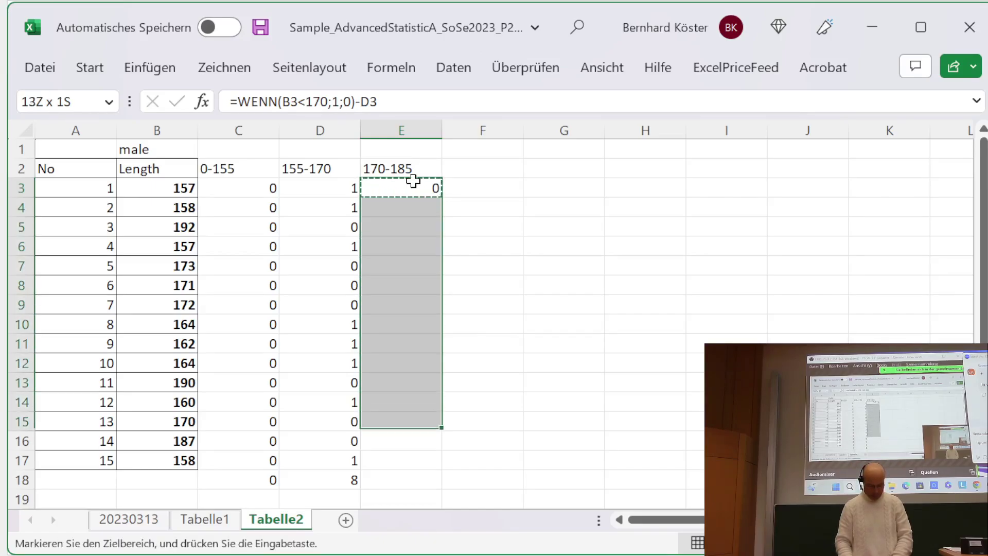
{"action": "key", "text": "shift+Down"}
{"action": "key", "text": "shift+Down"}
{"action": "key", "text": "ctrl+v"}
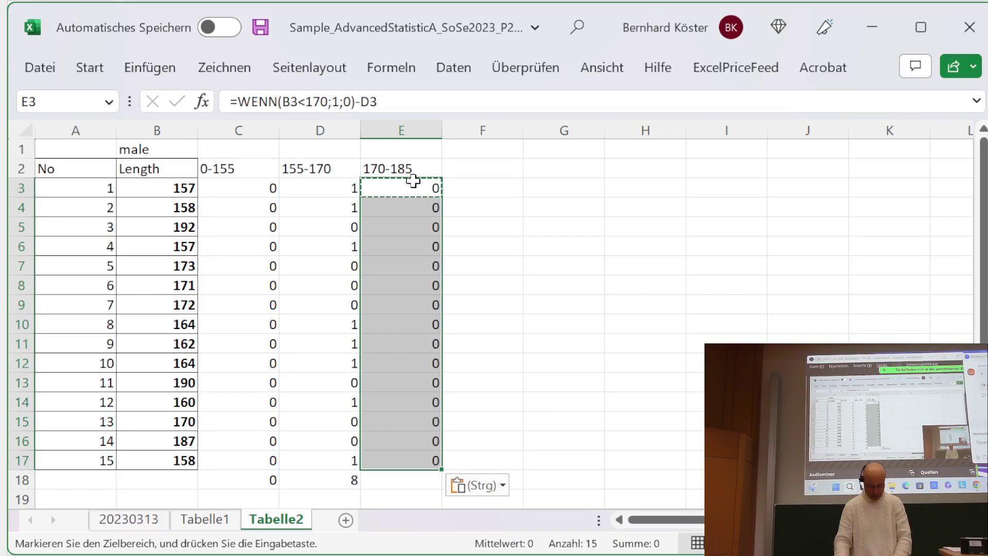
{"action": "left_click", "coordinate": [416, 406]}
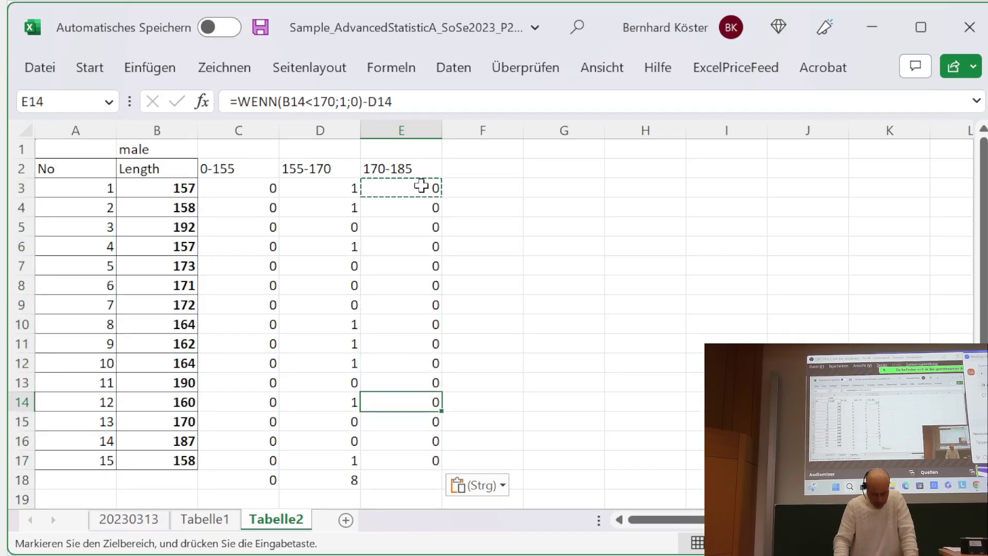
- Change the E3 cutoff to 185 and refill =WENN(B3<185;1;0)-D3 down E3:E17
{"action": "left_click", "coordinate": [390, 187]}
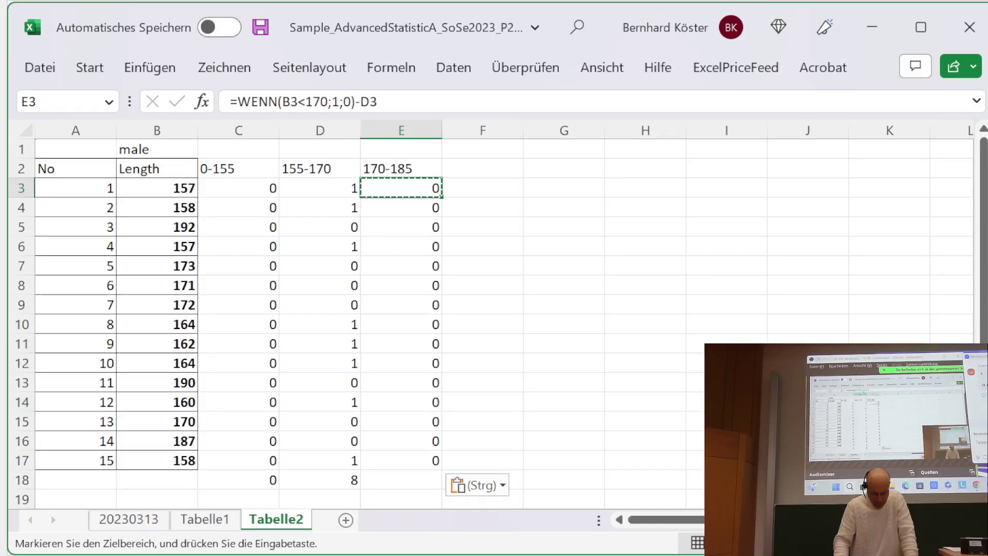
{"action": "key", "text": "F2"}
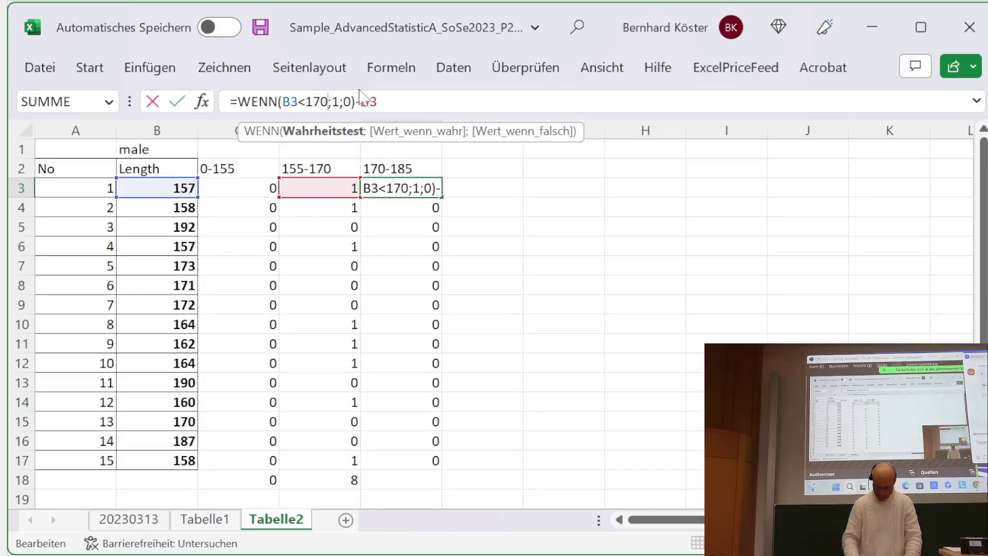
{"action": "key", "text": "BackSpace"}
{"action": "key", "text": "BackSpace"}
{"action": "key", "text": "BackSpace"}
{"action": "type", "text": "185"}
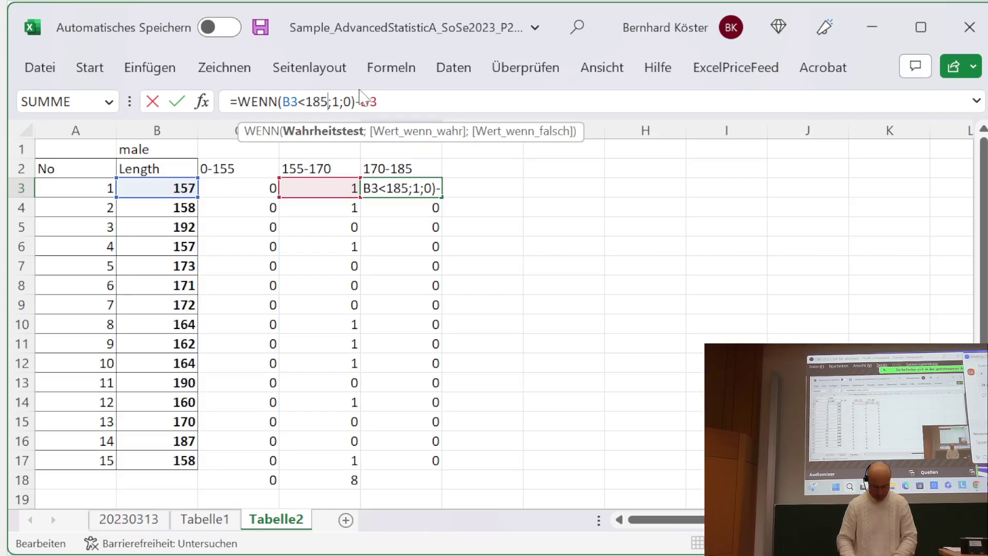
{"action": "key", "text": "Return"}
{"action": "key", "text": "Up"}
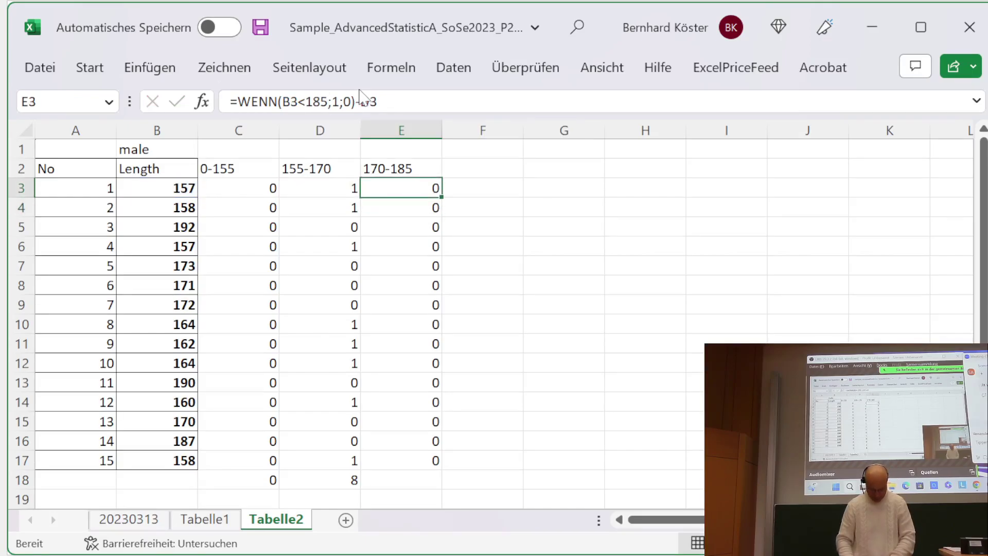
{"action": "key", "text": "ctrl+c"}
{"action": "key", "text": "shift+Down"}
{"action": "key", "text": "shift+Down"}
{"action": "key", "text": "shift+Down"}
{"action": "key", "text": "shift+Down"}
{"action": "key", "text": "shift+Down"}
{"action": "key", "text": "shift+Down"}
{"action": "key", "text": "shift+Down"}
{"action": "key", "text": "shift+Down"}
{"action": "key", "text": "shift+Down"}
{"action": "key", "text": "shift+Down"}
{"action": "key", "text": "shift+Down"}
{"action": "key", "text": "shift+Down"}
{"action": "key", "text": "shift+Down"}
{"action": "key", "text": "shift+Down"}
{"action": "key", "text": "shift+Down"}
{"action": "key", "text": "shift+Up"}
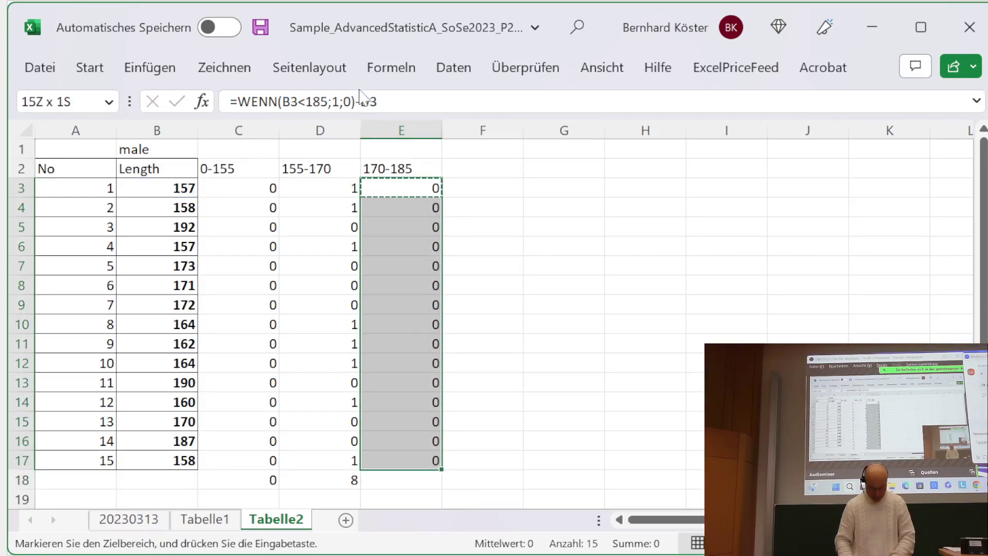
{"action": "key", "text": "ctrl+v"}
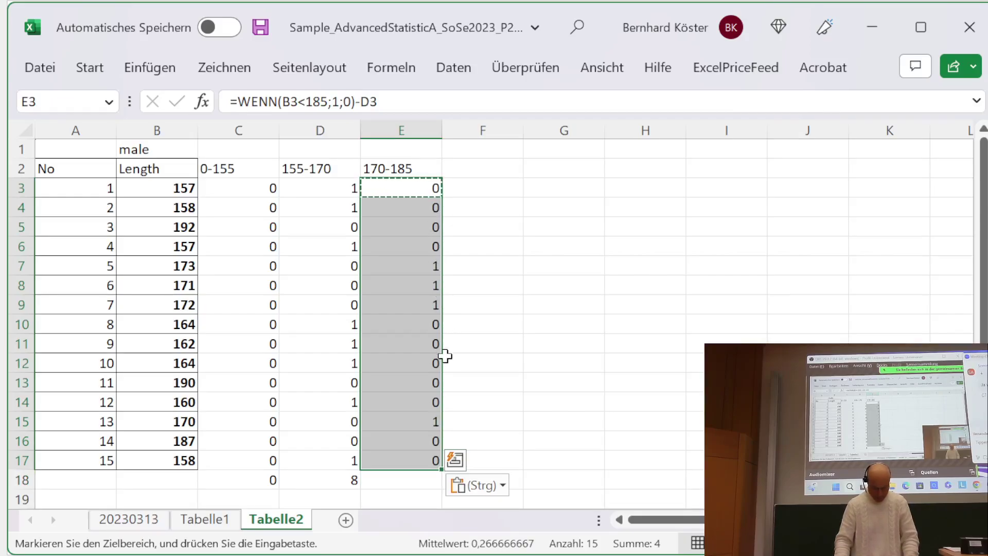
{"action": "left_click", "coordinate": [418, 266]}
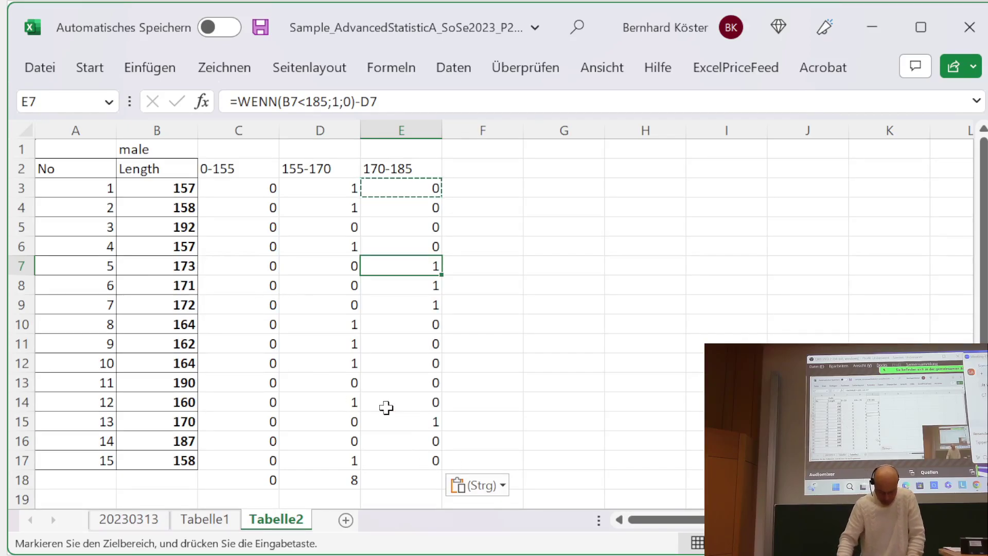
{"action": "left_click", "coordinate": [432, 380]}
- Copy the D18 sum formula into E18, totalling the 170-185 column to 4
{"action": "left_click", "coordinate": [427, 476]}
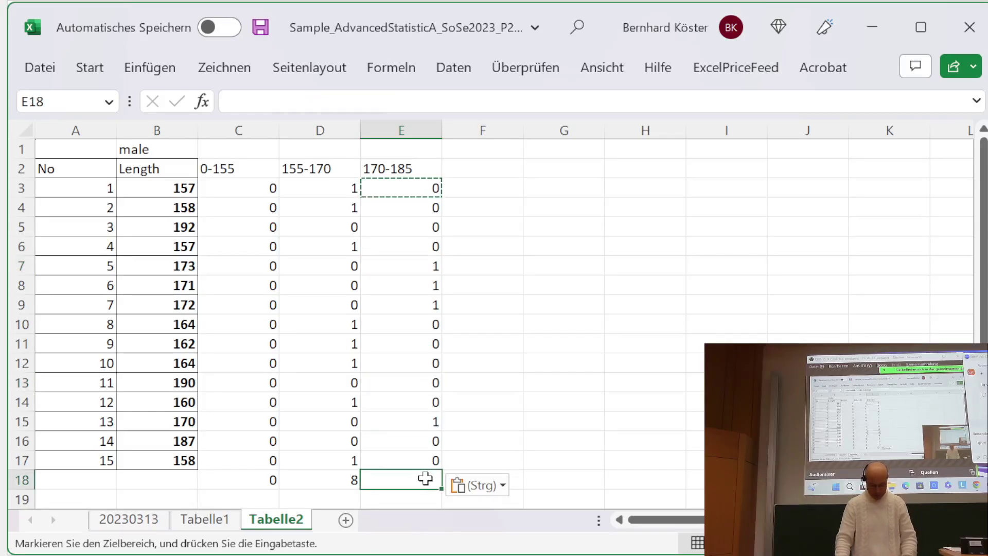
{"action": "left_click", "coordinate": [342, 479]}
{"action": "key", "text": "ctrl+c"}
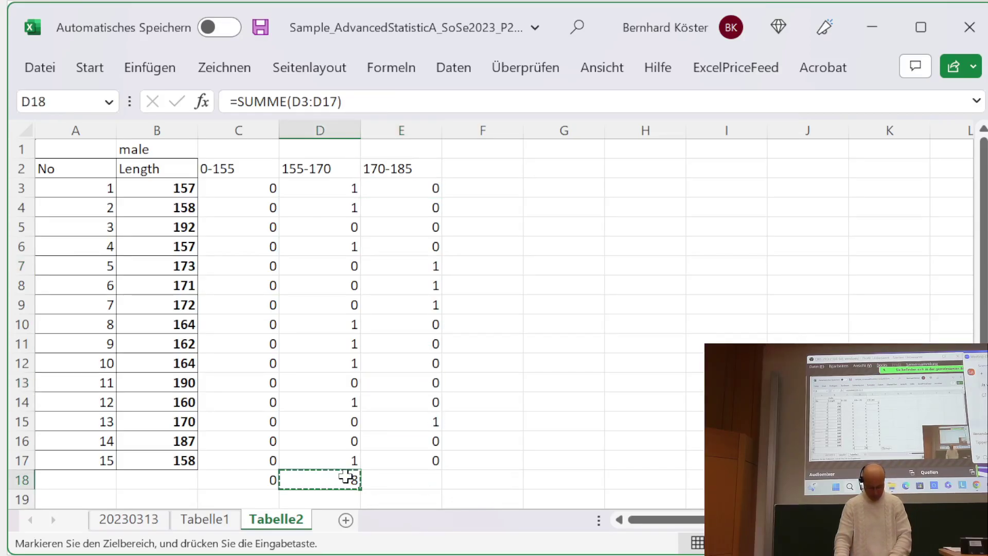
{"action": "left_click", "coordinate": [415, 480]}
{"action": "key", "text": "ctrl+v"}
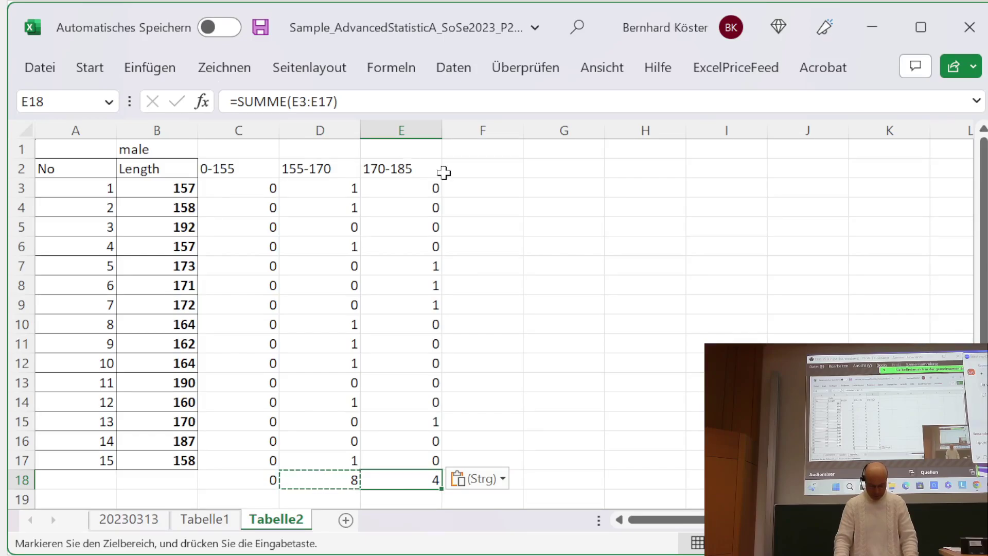
{"action": "left_click", "coordinate": [485, 169]}
- Enter the heading 185-200 in F2
{"action": "type", "text": "1"}
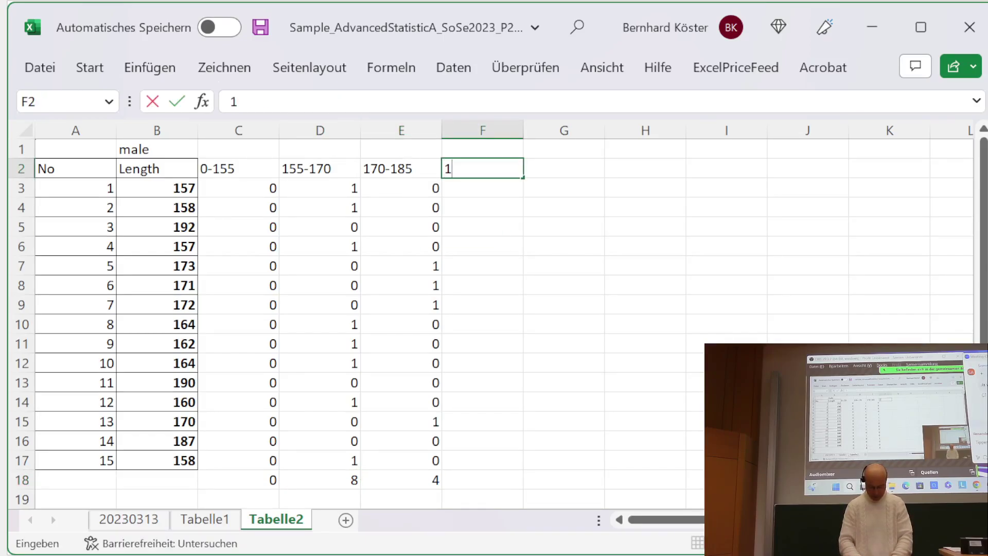
{"action": "type", "text": "85"}
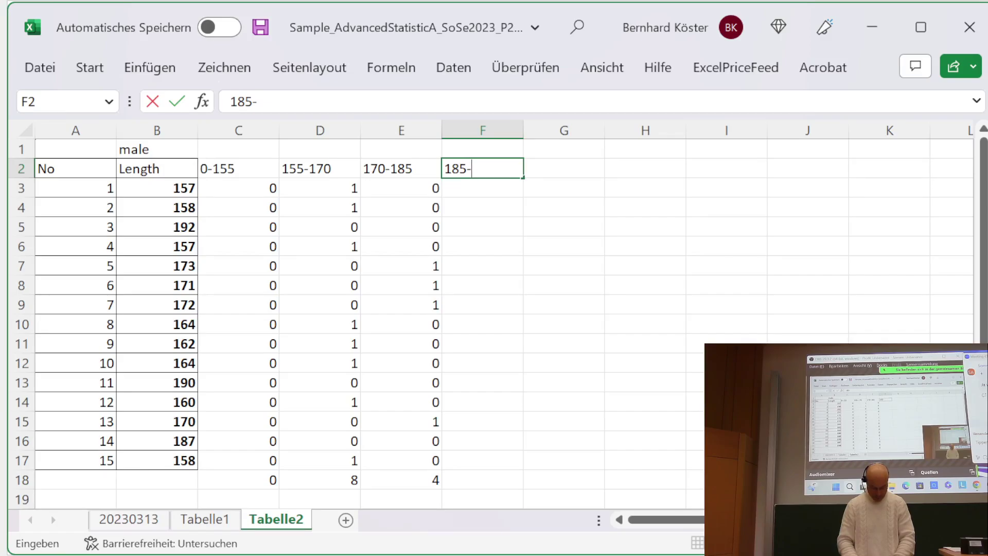
{"action": "type", "text": "-200"}
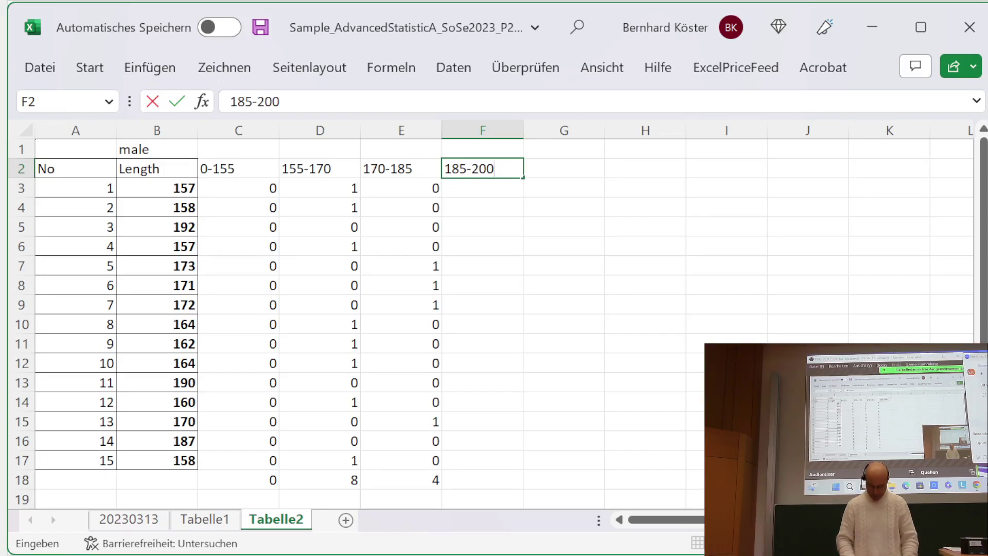
{"action": "key", "text": "Return"}
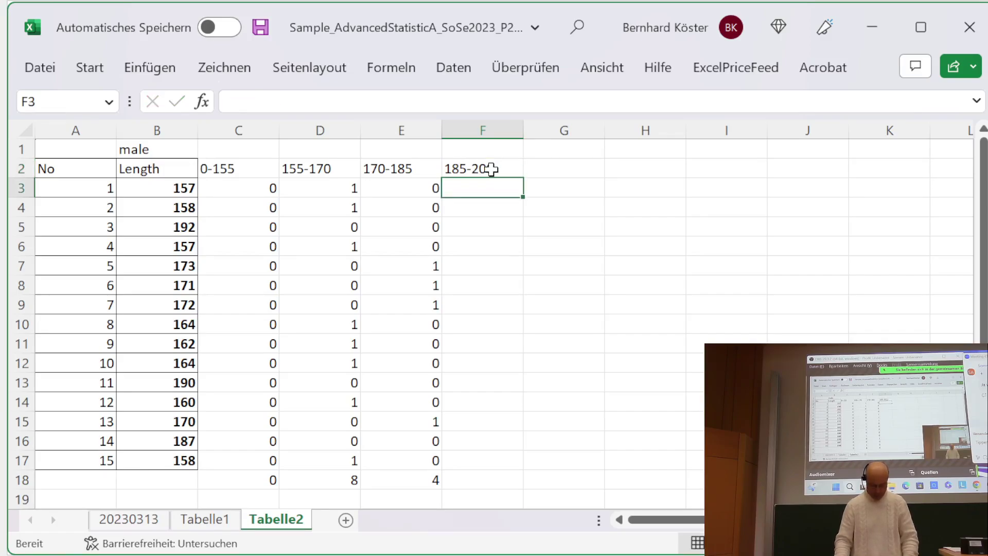
- Copy the E3 formula into F3
{"action": "left_click", "coordinate": [432, 188]}
{"action": "left_click", "coordinate": [379, 101]}
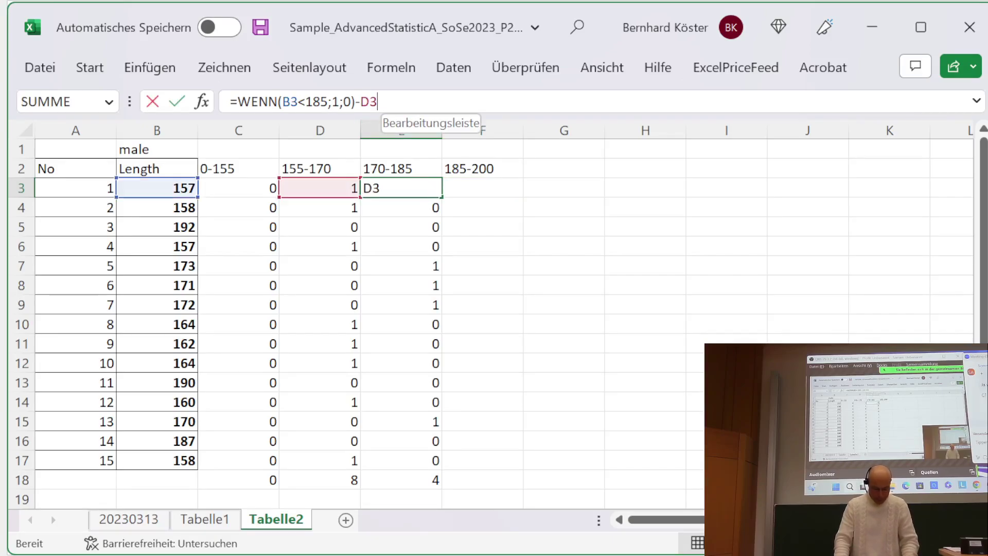
{"action": "left_click_drag", "start_coordinate": [380, 102], "coordinate": [221, 105]}
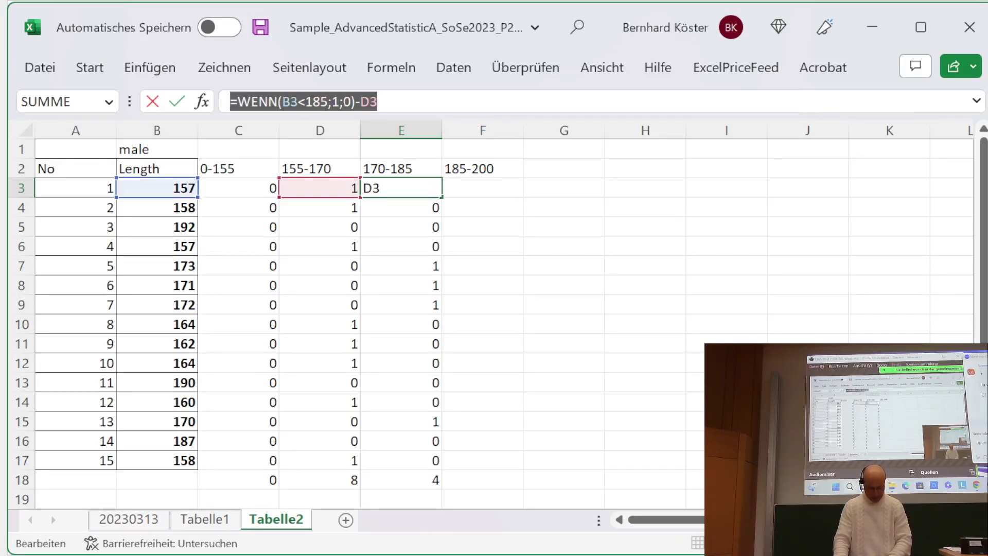
{"action": "key", "text": "ctrl+c"}
{"action": "key", "text": "Return"}
{"action": "key", "text": "Up"}
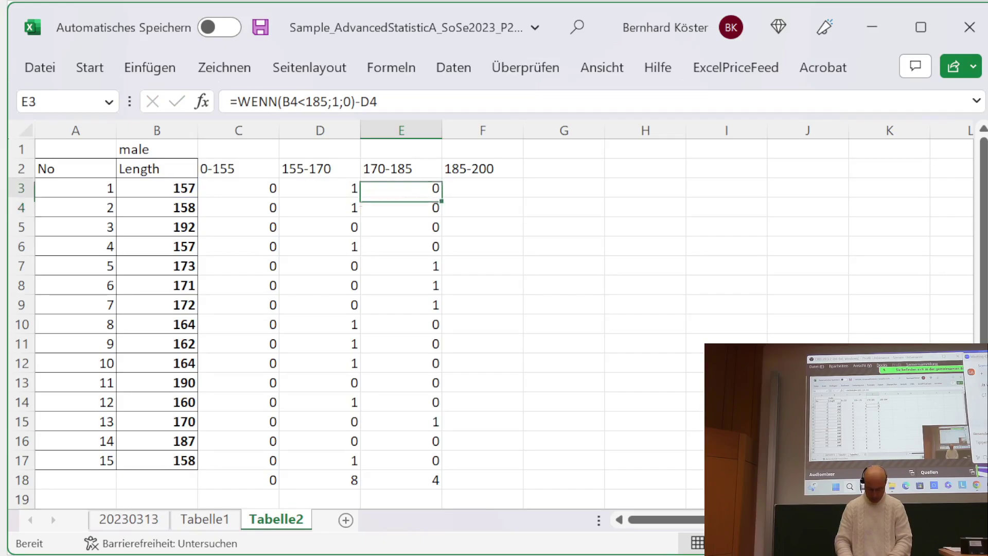
{"action": "key", "text": "Right"}
{"action": "key", "text": "ctrl+v"}
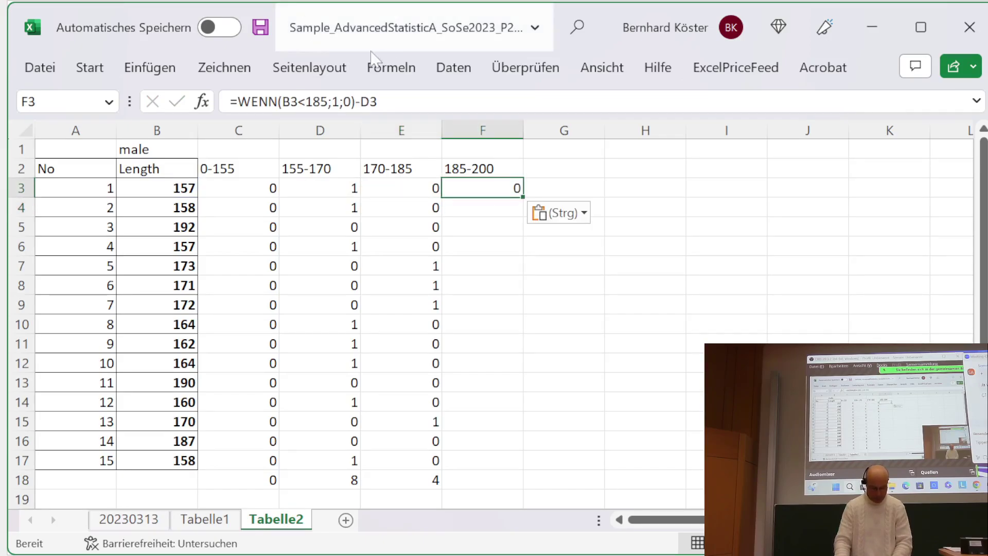
- Edit F3 to =WENN(B3<200;1;0)-E3 so it shows 1
{"action": "left_click", "coordinate": [377, 101]}
{"action": "left_click", "coordinate": [328, 101]}
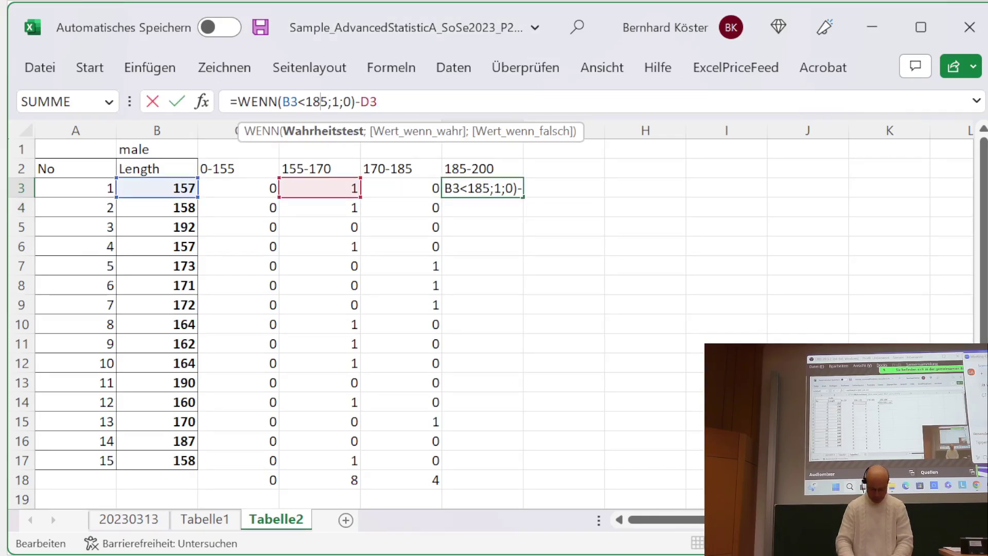
{"action": "key", "text": "BackSpace"}
{"action": "key", "text": "BackSpace"}
{"action": "key", "text": "BackSpace"}
{"action": "type", "text": "200"}
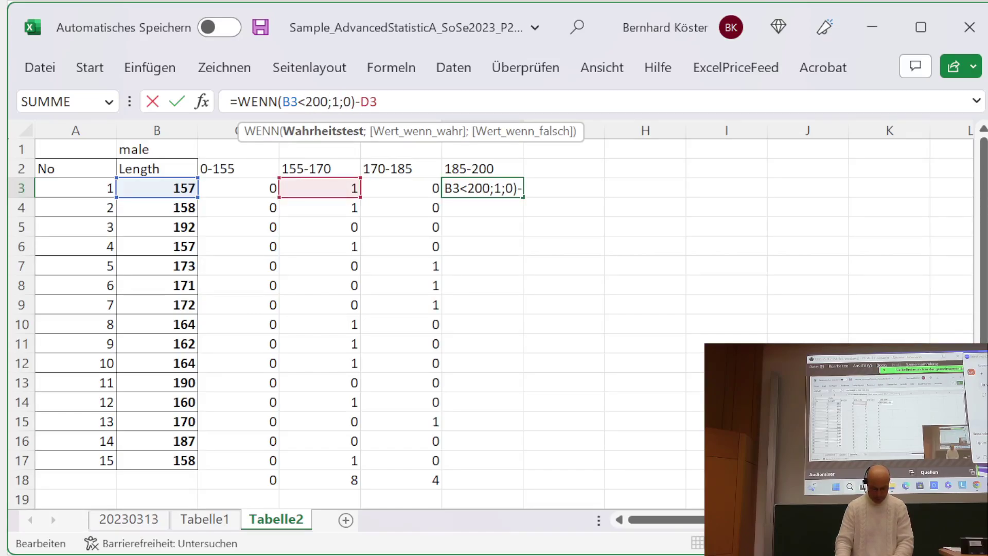
{"action": "key", "text": "End"}
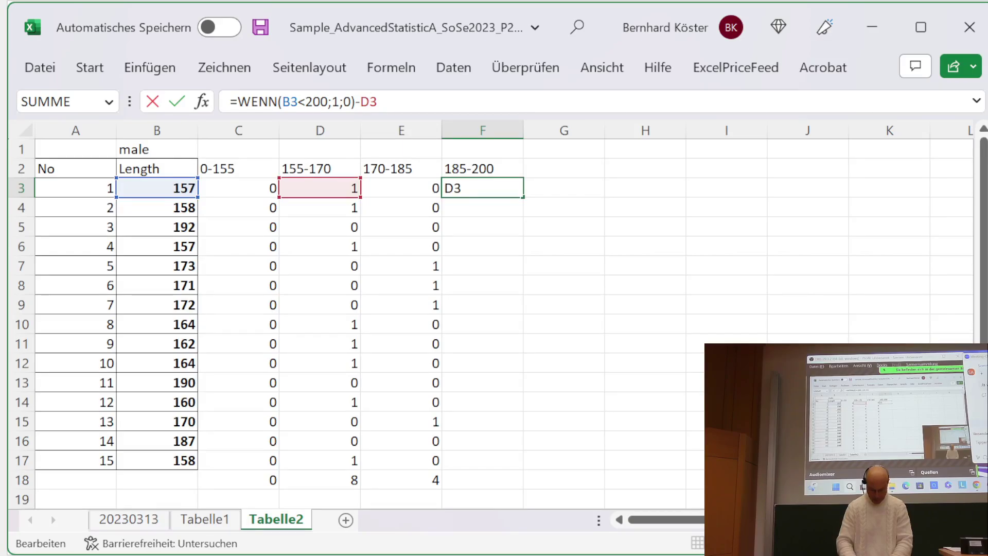
{"action": "key", "text": "Left"}
{"action": "key", "text": "BackSpace"}
{"action": "type", "text": "e"}
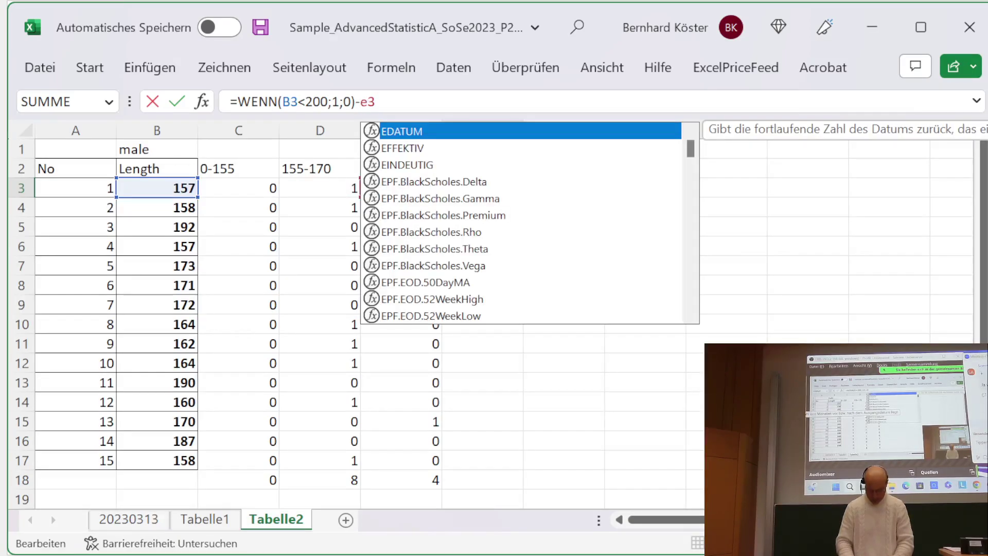
{"action": "key", "text": "Return"}
- Extend the F3 formula to =WENN(B3<200;1;0)-E3-D3-C3
{"action": "left_click", "coordinate": [482, 187]}
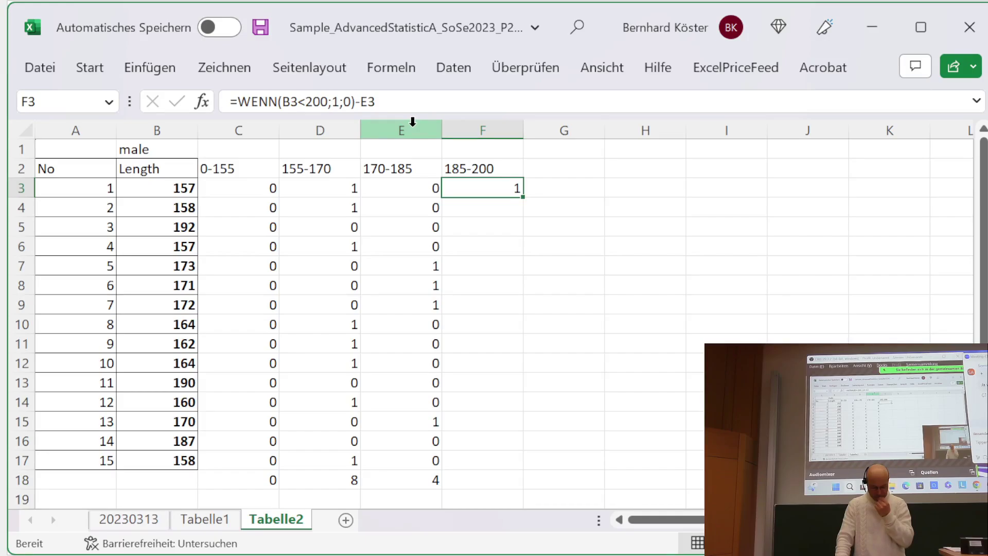
{"action": "key", "text": "F2"}
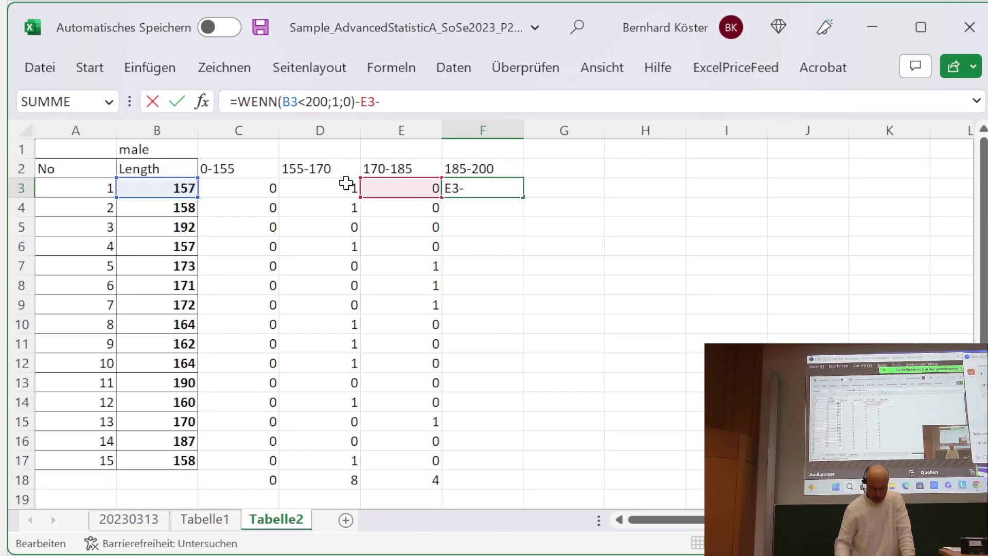
{"action": "left_click", "coordinate": [341, 189]}
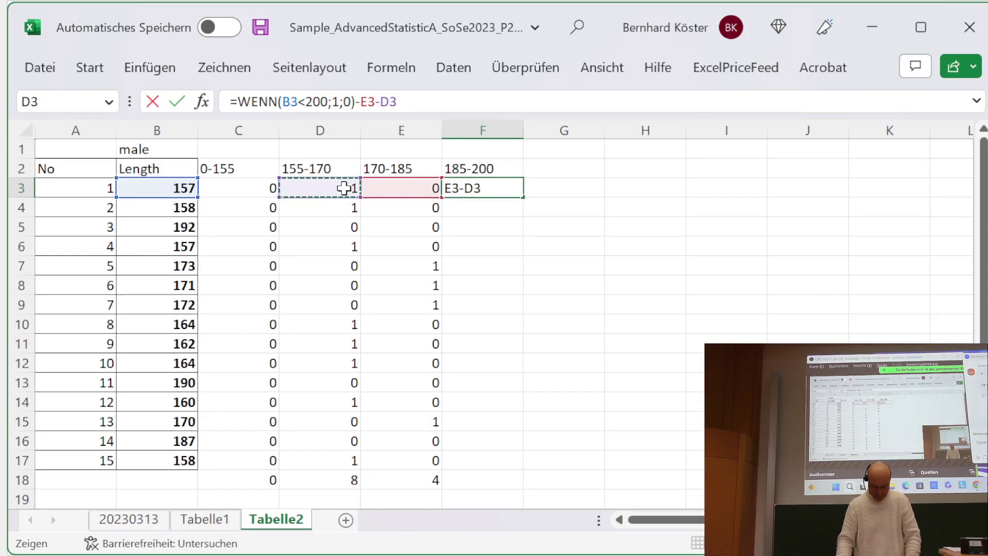
{"action": "type", "text": "-"}
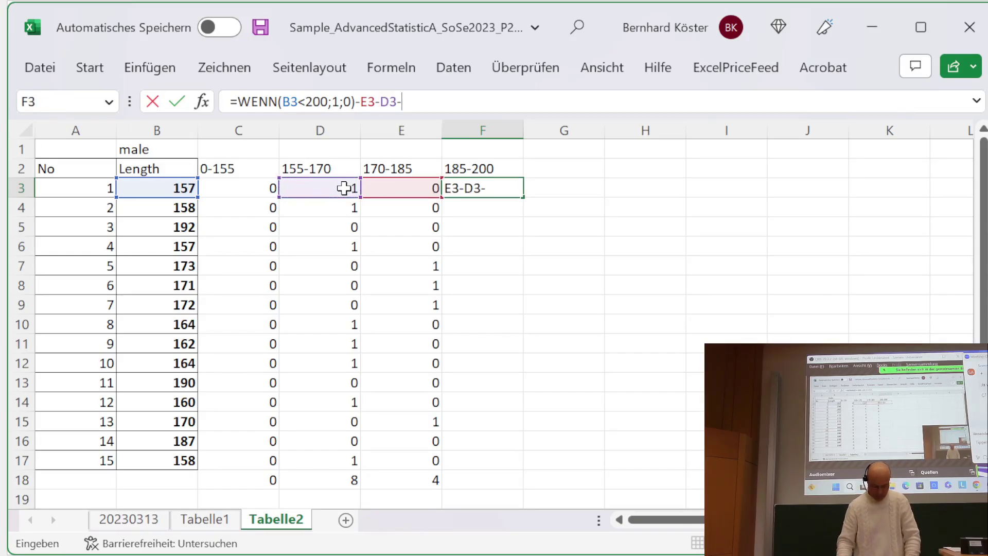
{"action": "left_click", "coordinate": [249, 188]}
{"action": "key", "text": "Return"}
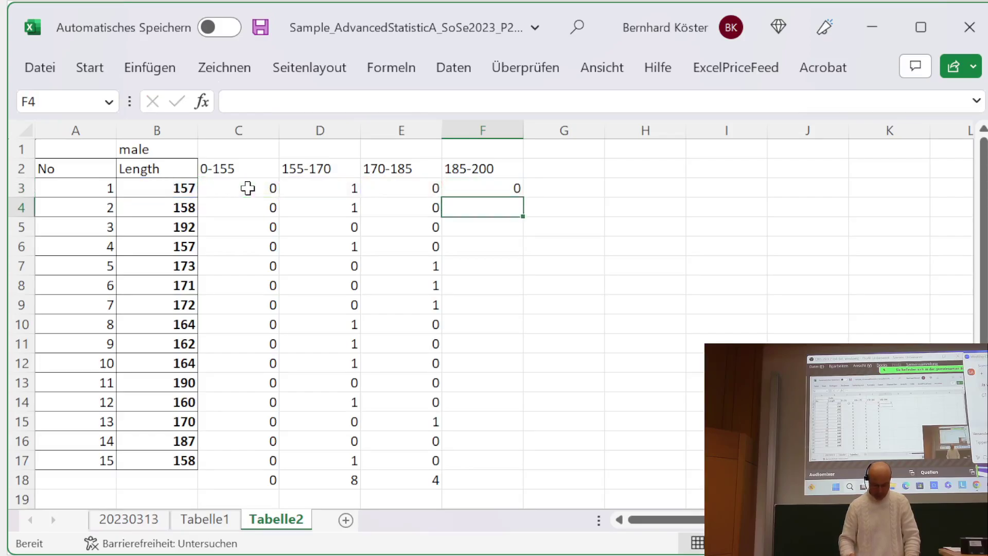
- Fill the F3 formula down F3:F17, flagging lengths 192, 190 and 187
{"action": "left_click", "coordinate": [486, 186]}
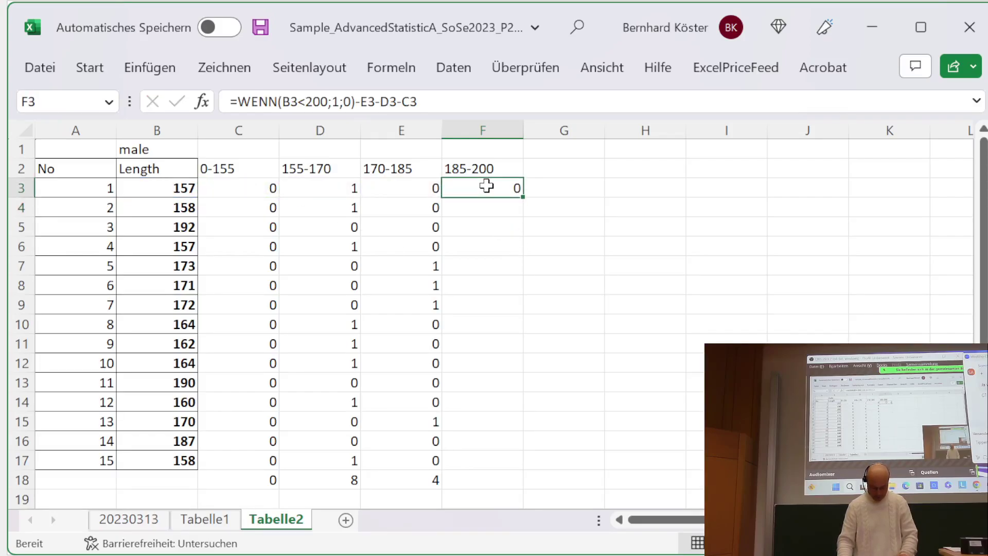
{"action": "key", "text": "ctrl+c"}
{"action": "key", "text": "shift+Down"}
{"action": "key", "text": "shift+Down"}
{"action": "key", "text": "shift+Down"}
{"action": "key", "text": "shift+Down"}
{"action": "key", "text": "shift+Down"}
{"action": "key", "text": "shift+Down"}
{"action": "key", "text": "shift+Down"}
{"action": "key", "text": "shift+Down"}
{"action": "key", "text": "shift+Down"}
{"action": "key", "text": "shift+Down"}
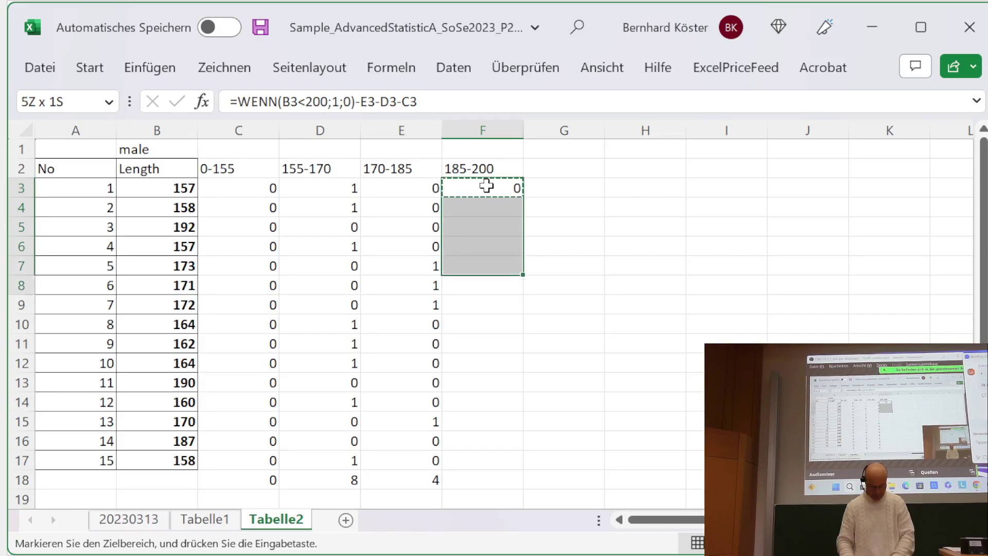
{"action": "key", "text": "shift+Down"}
{"action": "key", "text": "shift+Down"}
{"action": "key", "text": "shift+Down"}
{"action": "key", "text": "shift+Down"}
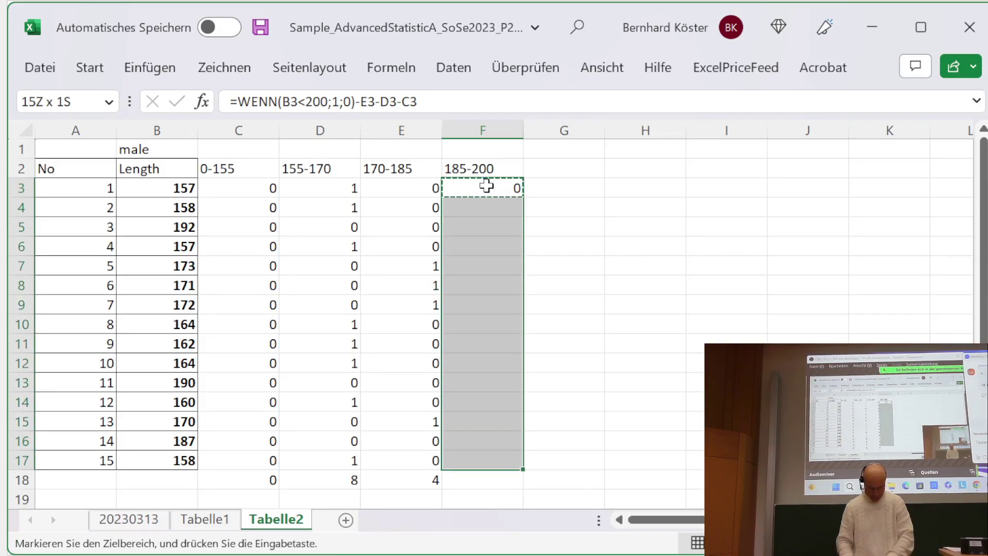
{"action": "key", "text": "ctrl+v"}
{"action": "key", "text": "Down"}
{"action": "key", "text": "Down"}
{"action": "key", "text": "Down"}
{"action": "key", "text": "Down"}
{"action": "key", "text": "Down"}
{"action": "key", "text": "Down"}
{"action": "key", "text": "Down"}
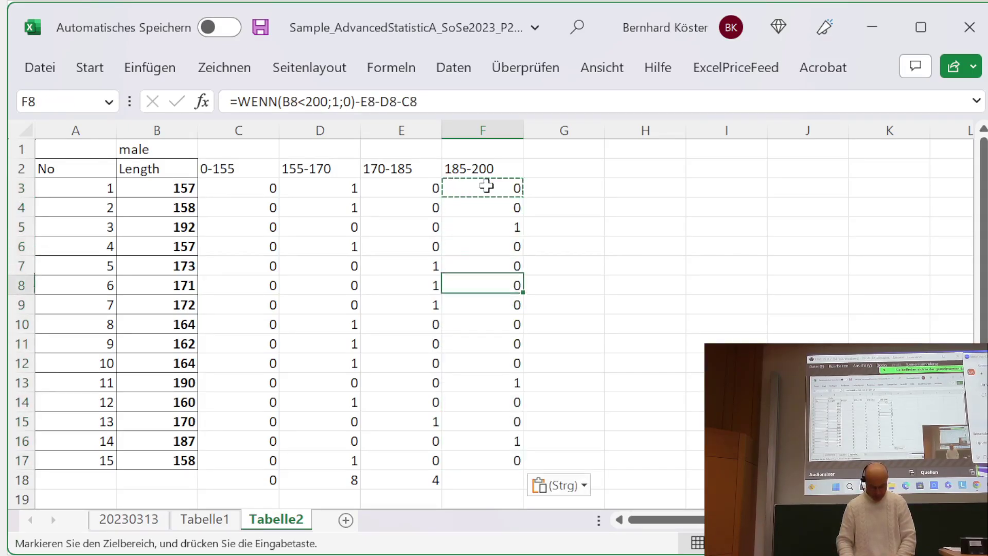
{"action": "key", "text": "Down"}
{"action": "key", "text": "Down"}
{"action": "key", "text": "Down"}
{"action": "key", "text": "Down"}
{"action": "key", "text": "Down"}
{"action": "key", "text": "Down"}
{"action": "key", "text": "Down"}
{"action": "key", "text": "Down"}
{"action": "key", "text": "Left"}
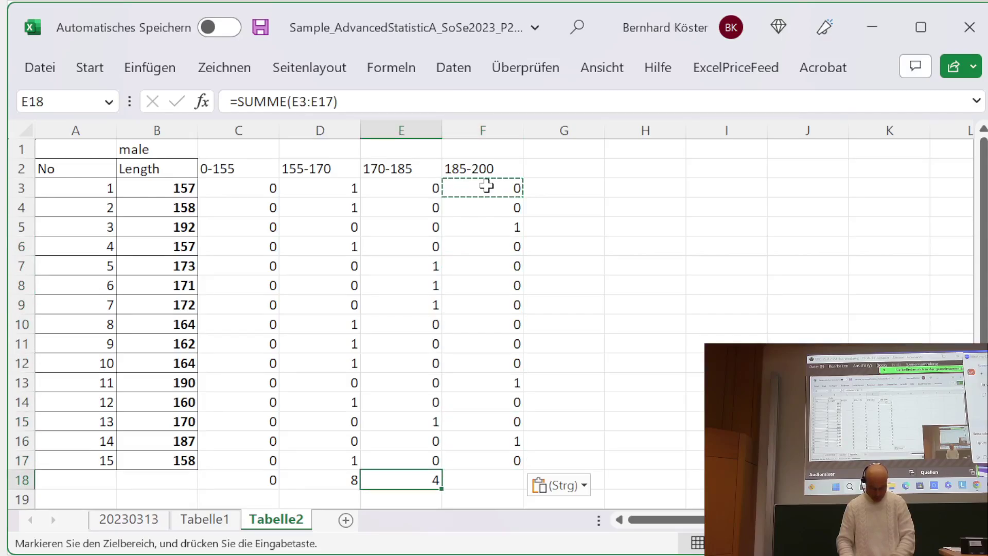
- Copy the E18 total into F18 to sum the 185-200 column to 3, then go to Tabelle1
{"action": "key", "text": "ctrl+c"}
{"action": "key", "text": "Right"}
{"action": "key", "text": "ctrl+v"}
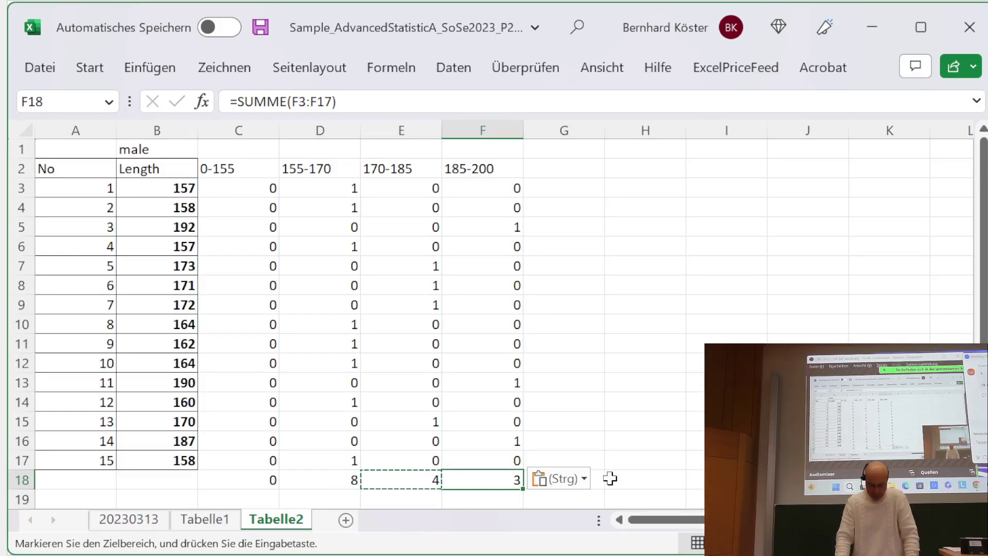
{"action": "left_click", "coordinate": [632, 477]}
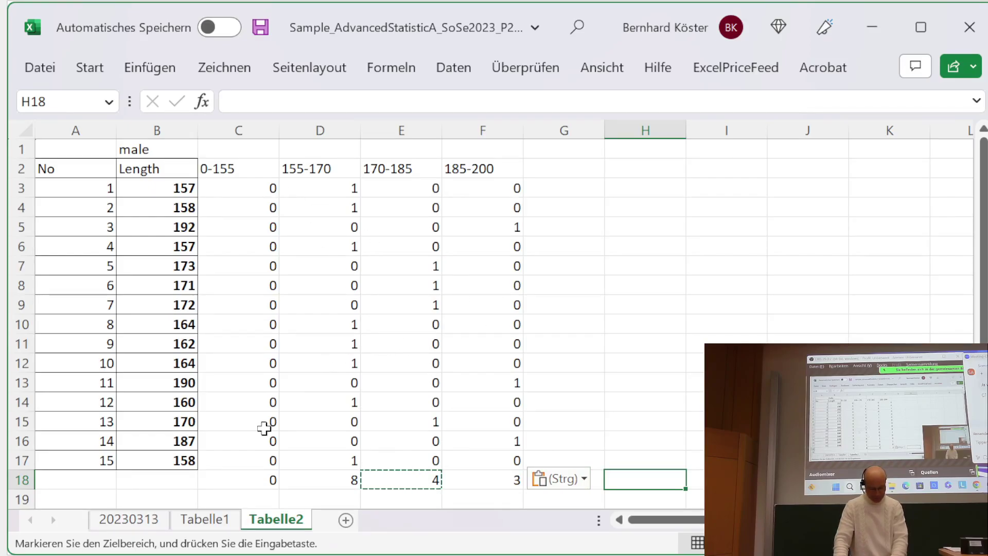
{"action": "left_click", "coordinate": [220, 521]}
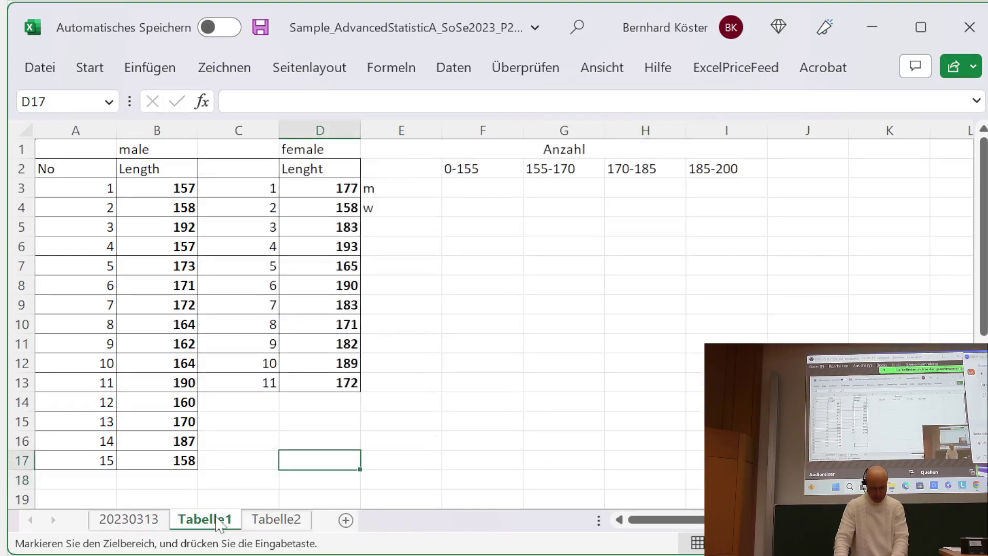
- Enter the m-row counts 0, 8, 4 and 3 in F3:I3 of Tabelle1
{"action": "left_click", "coordinate": [466, 187]}
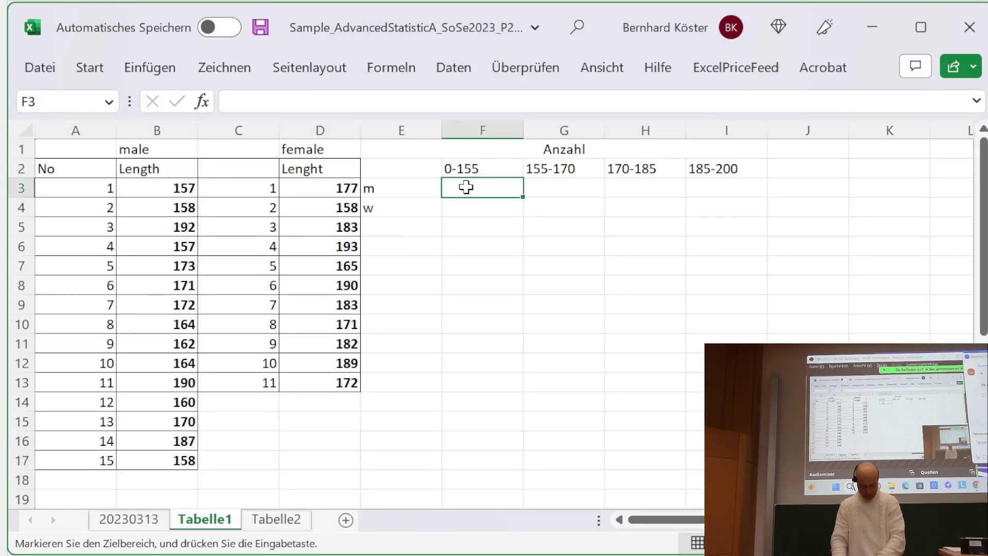
{"action": "type", "text": "0"}
{"action": "left_click", "coordinate": [567, 189]}
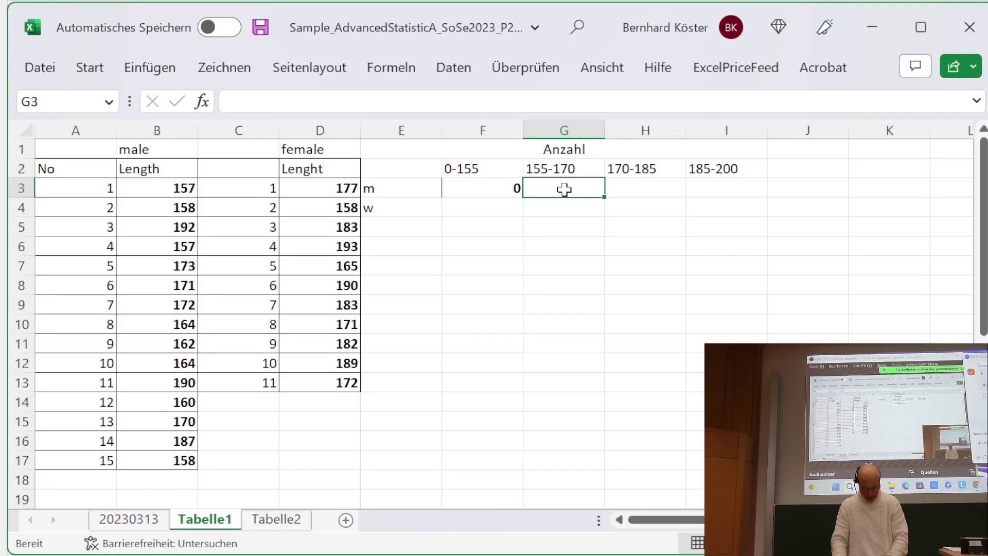
{"action": "type", "text": "8"}
{"action": "left_click", "coordinate": [628, 186]}
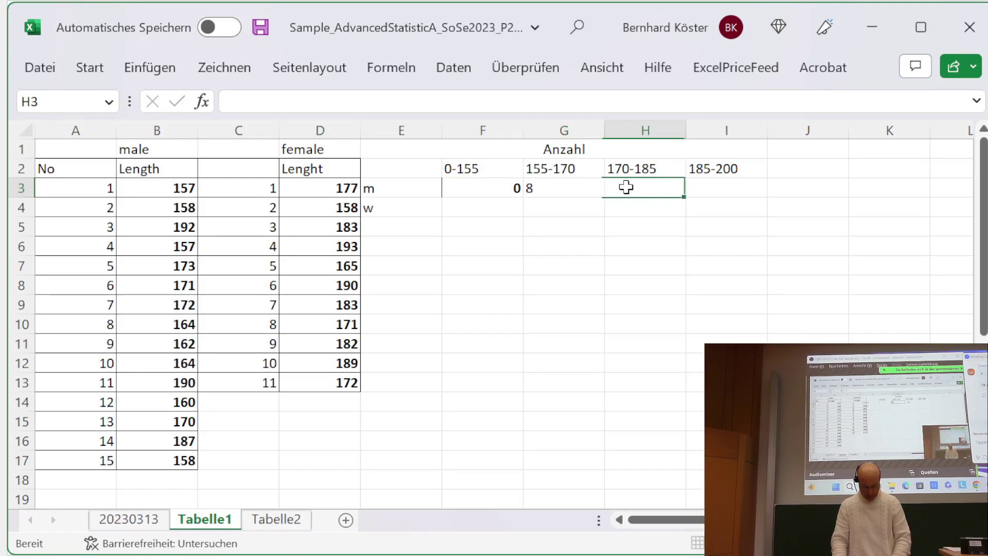
{"action": "left_click", "coordinate": [274, 519]}
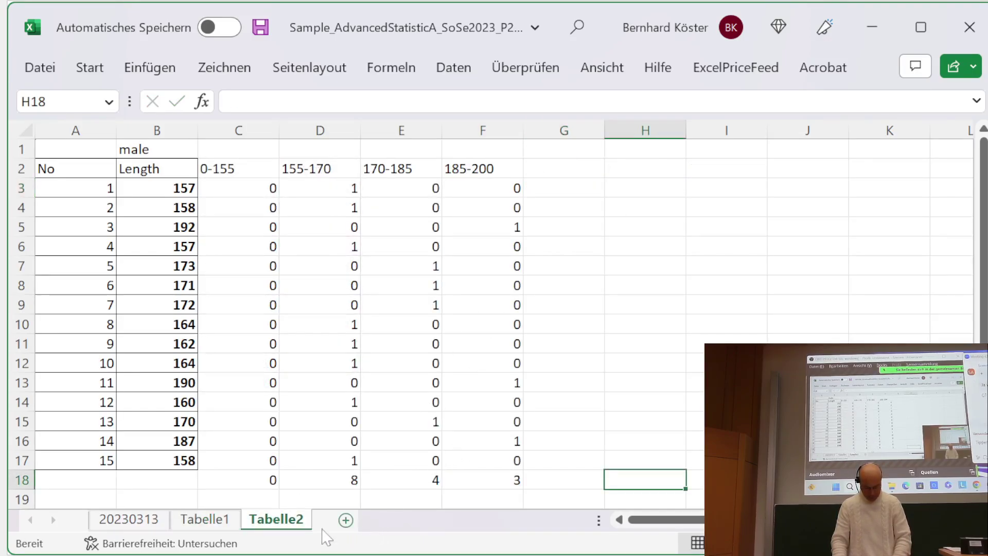
{"action": "left_click", "coordinate": [204, 520]}
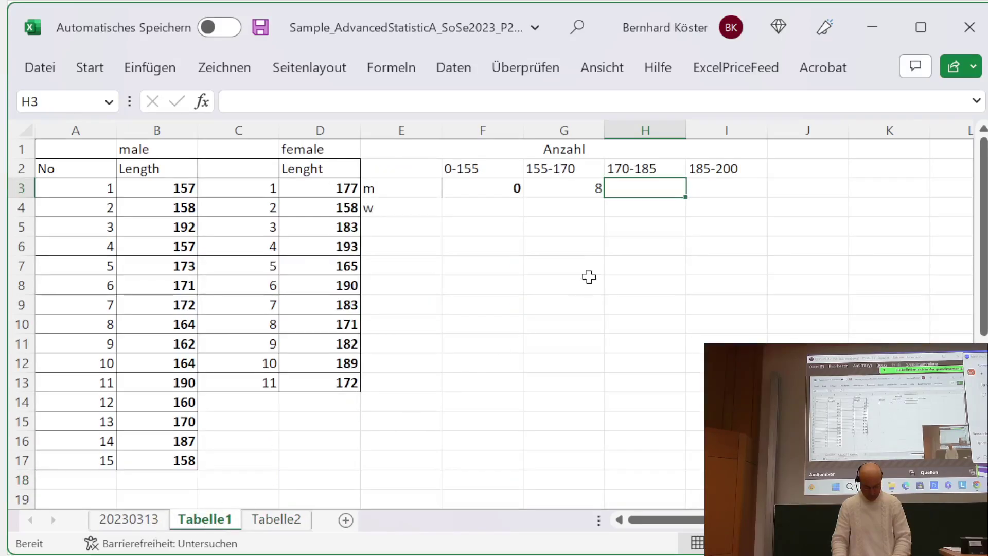
{"action": "type", "text": "4"}
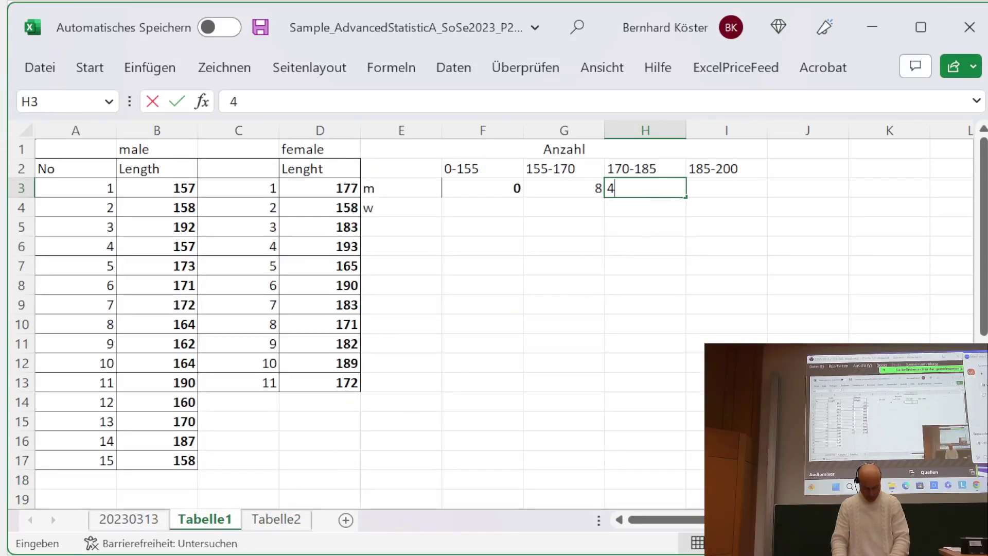
{"action": "left_click", "coordinate": [696, 184]}
{"action": "type", "text": "3"}
{"action": "left_click", "coordinate": [569, 301]}
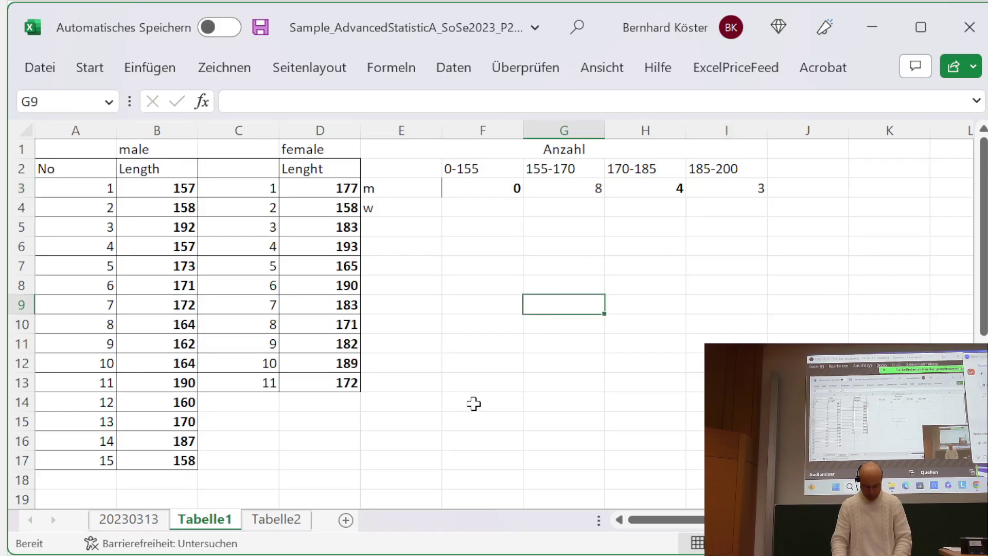
- Remove the bold formatting from the four male counts
{"action": "left_click_drag", "start_coordinate": [500, 194], "coordinate": [710, 185]}
{"action": "left_click", "coordinate": [93, 71]}
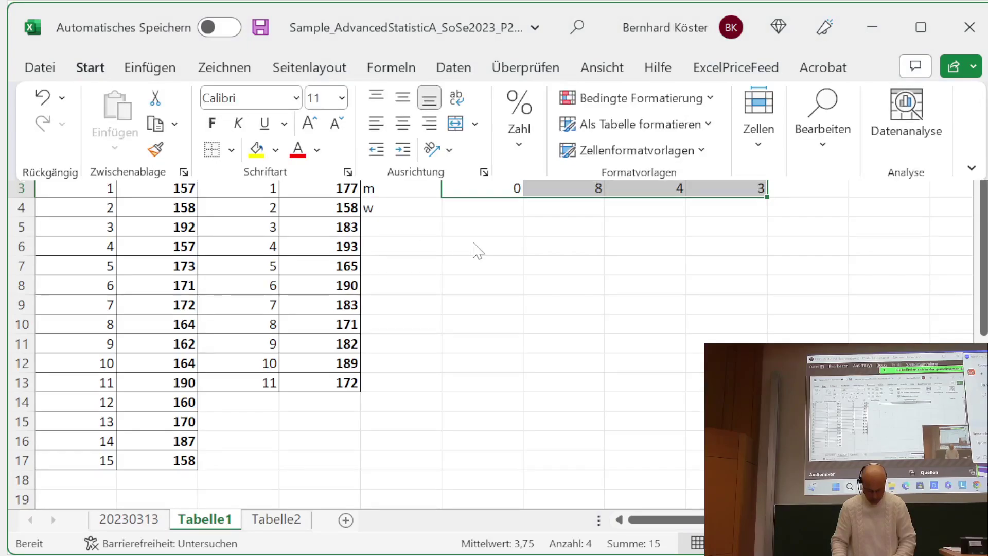
{"action": "left_click", "coordinate": [430, 235]}
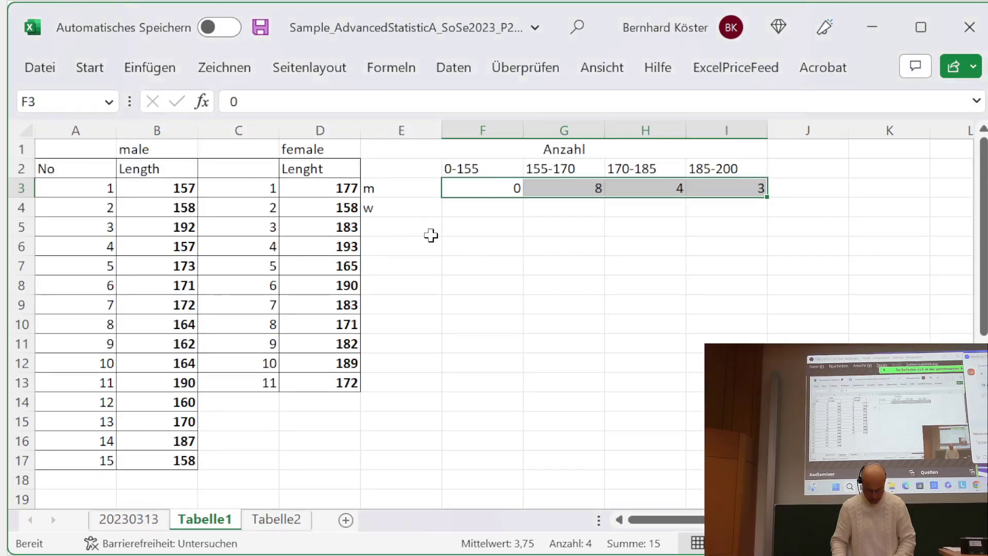
{"action": "left_click", "coordinate": [502, 212]}
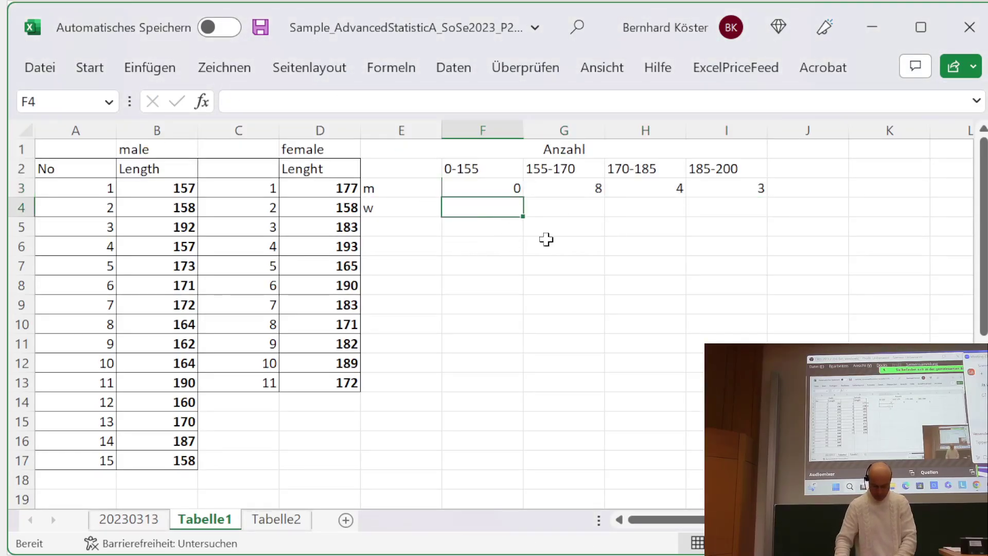
{"action": "left_click", "coordinate": [271, 522]}
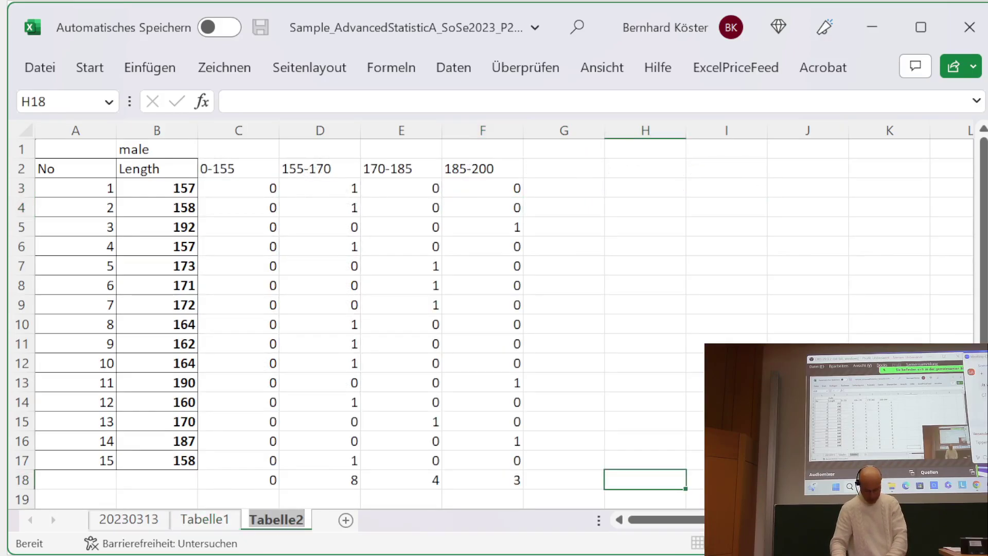
- Name the sheet m and create a copy of it at the end of the workbook
{"action": "type", "text": "m"}
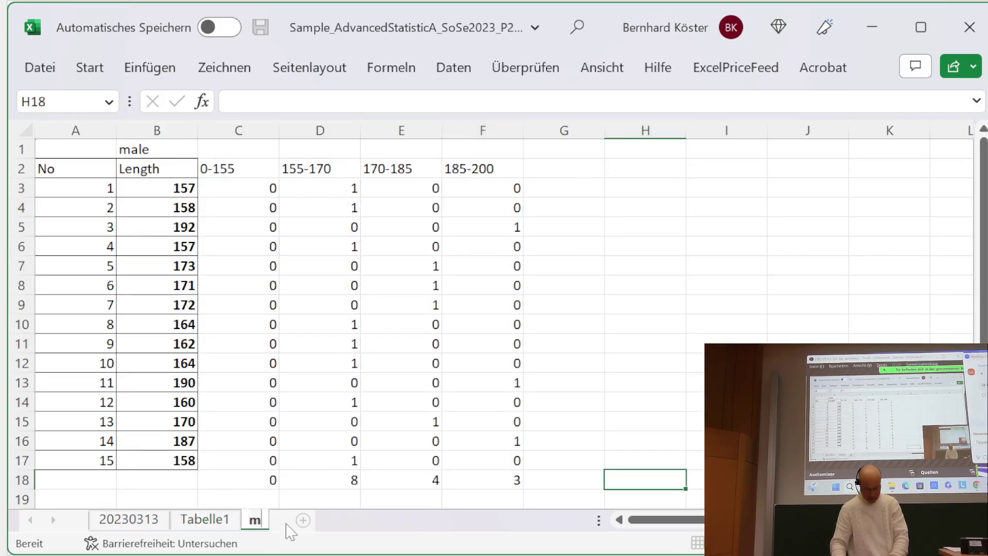
{"action": "left_click", "coordinate": [391, 494]}
{"action": "right_click", "coordinate": [257, 524]}
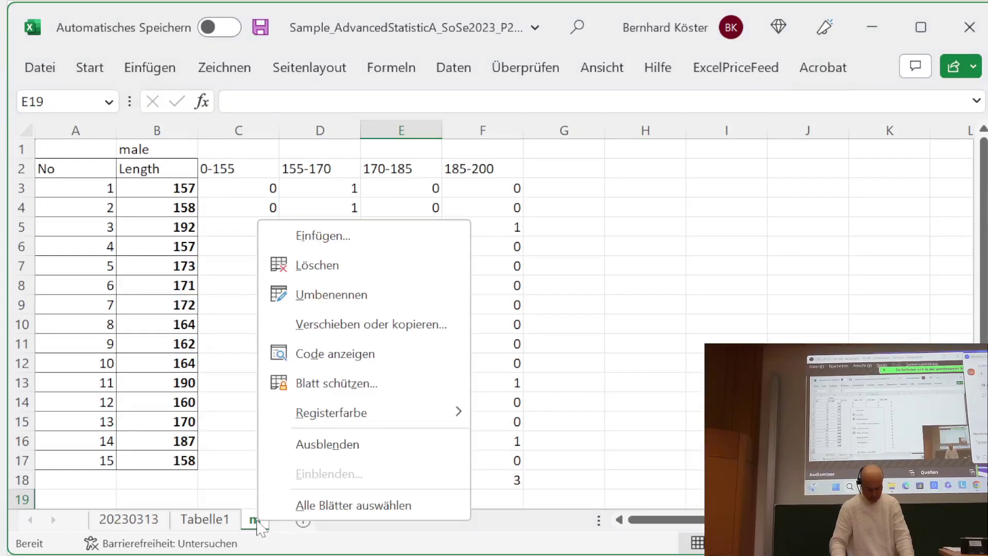
{"action": "left_click", "coordinate": [366, 325]}
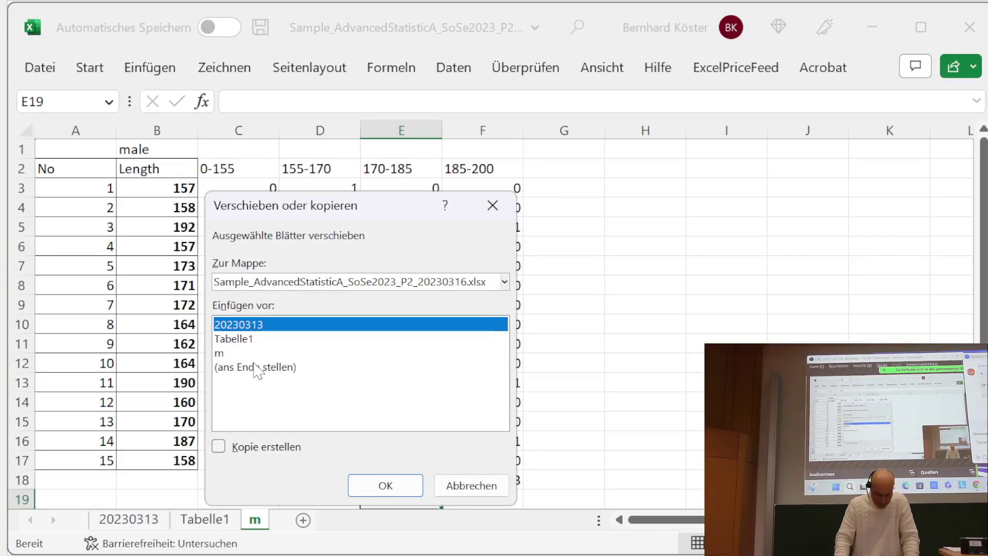
{"action": "left_click", "coordinate": [255, 367]}
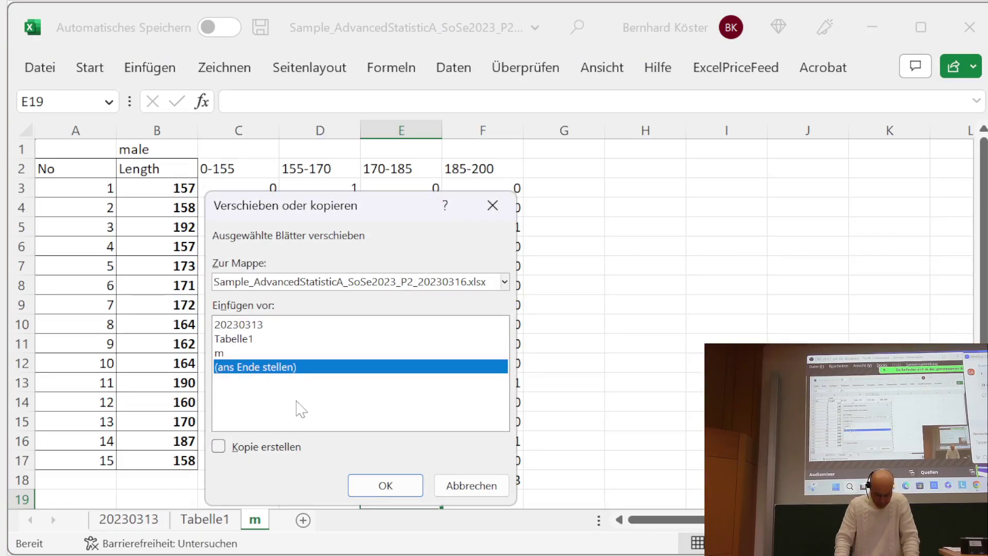
{"action": "left_click", "coordinate": [260, 447]}
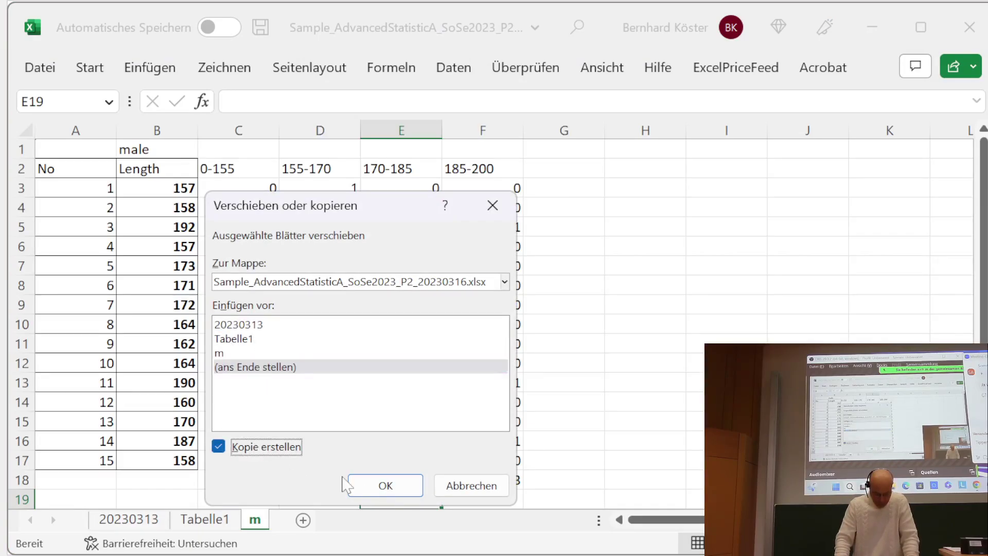
{"action": "left_click", "coordinate": [383, 484]}
- Rename the copied sheet m (2) to w
{"action": "double_click", "coordinate": [312, 523]}
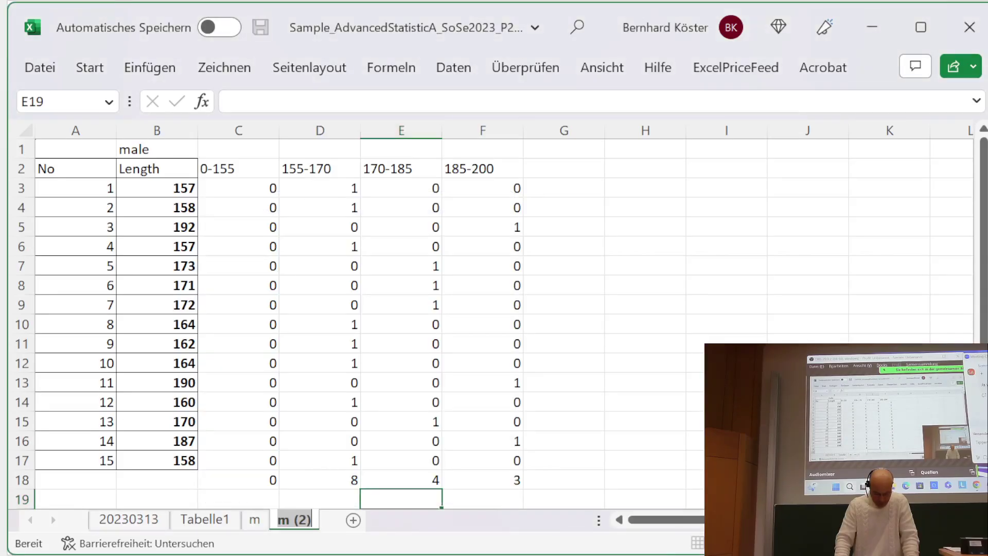
{"action": "type", "text": "w"}
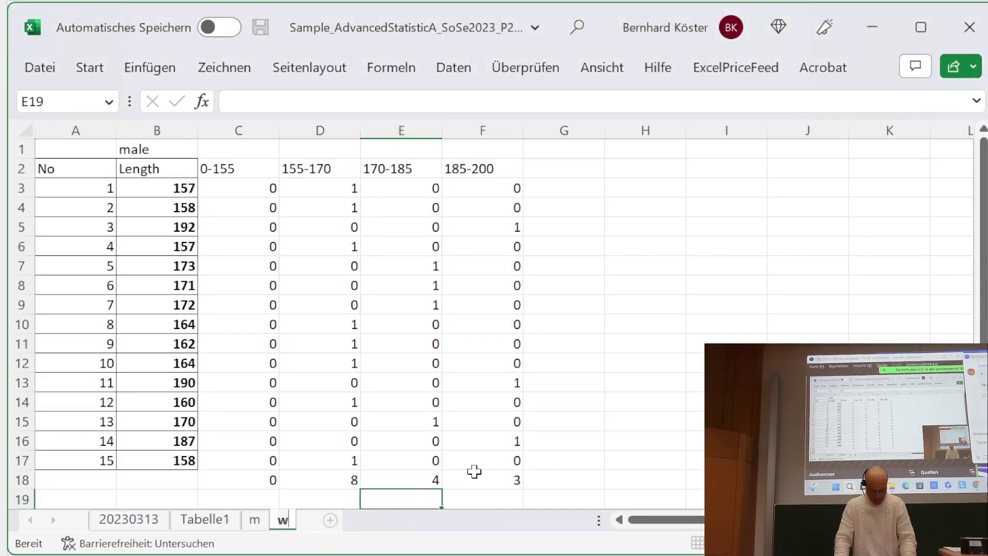
{"action": "left_click", "coordinate": [636, 418]}
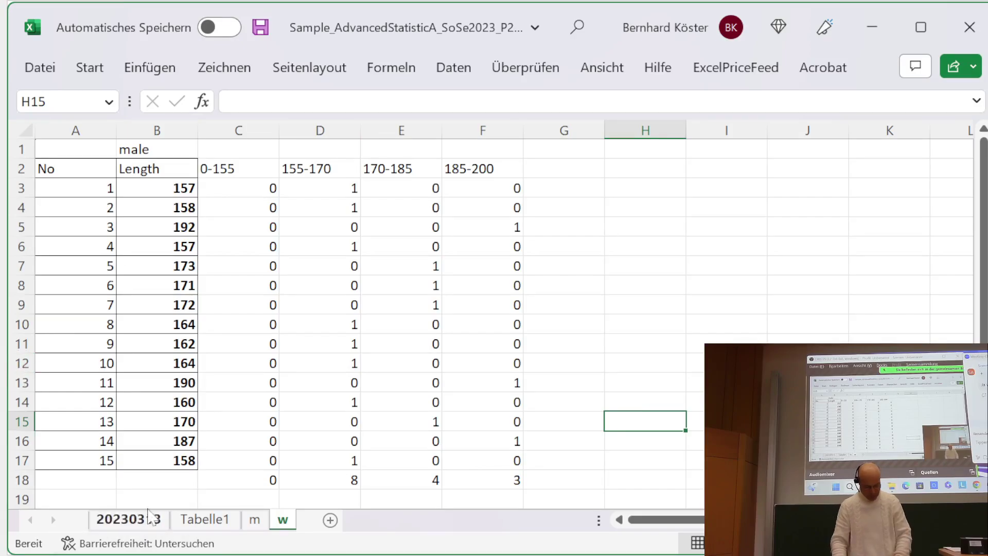
- Copy the female table C1:D13 from Tabelle1 into A1 of sheet w
{"action": "left_click", "coordinate": [202, 519]}
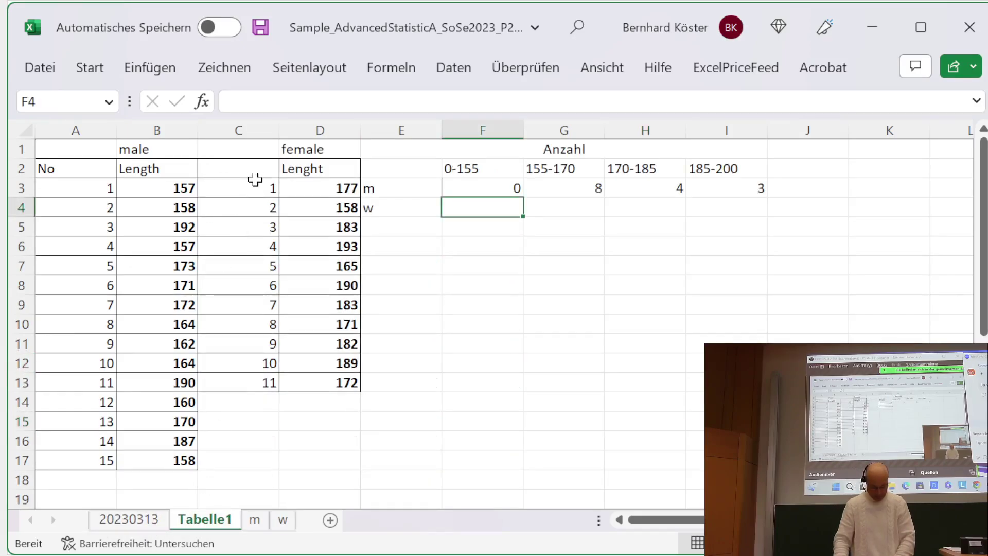
{"action": "left_click", "coordinate": [255, 190]}
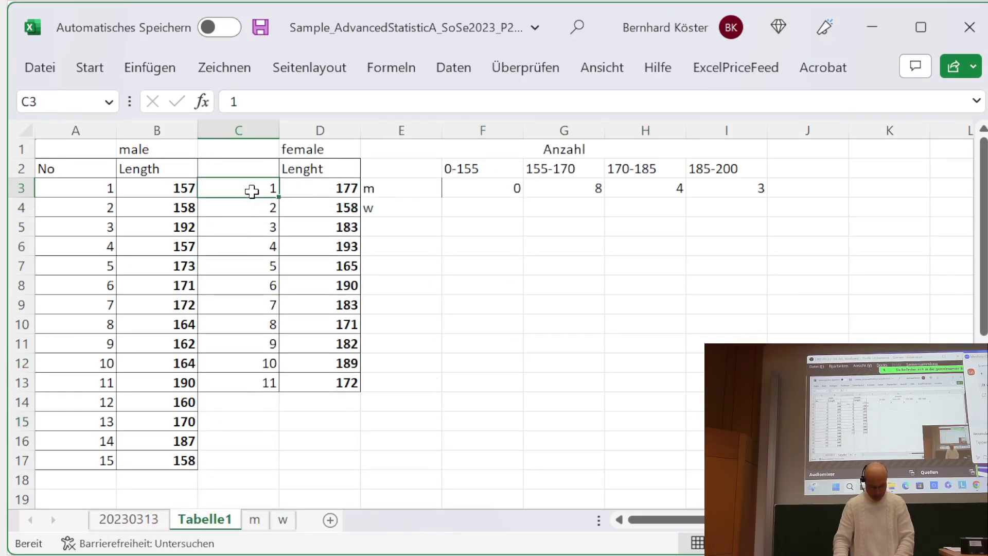
{"action": "left_click_drag", "start_coordinate": [252, 190], "coordinate": [318, 303]}
{"action": "left_click_drag", "start_coordinate": [220, 147], "coordinate": [307, 387]}
{"action": "key", "text": "ctrl+c"}
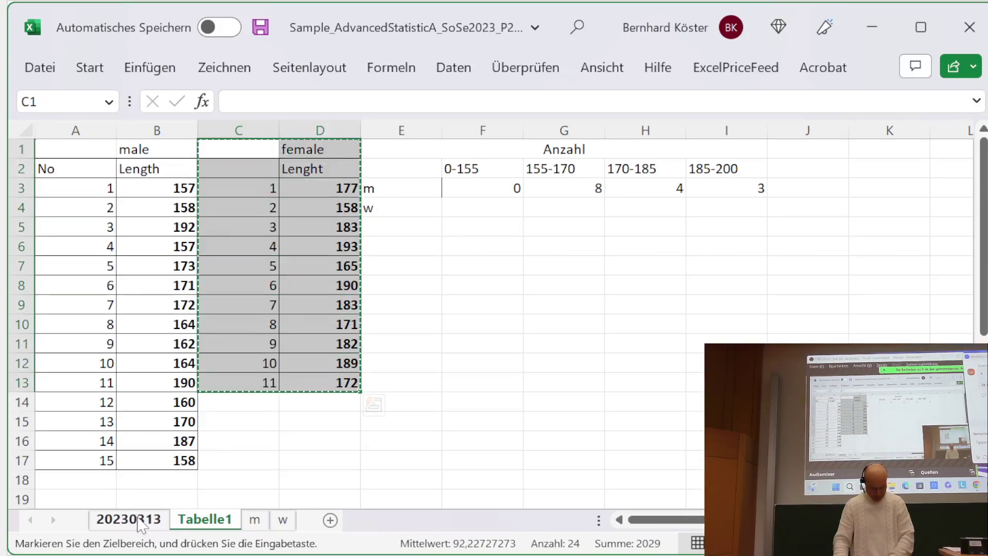
{"action": "left_click", "coordinate": [283, 520]}
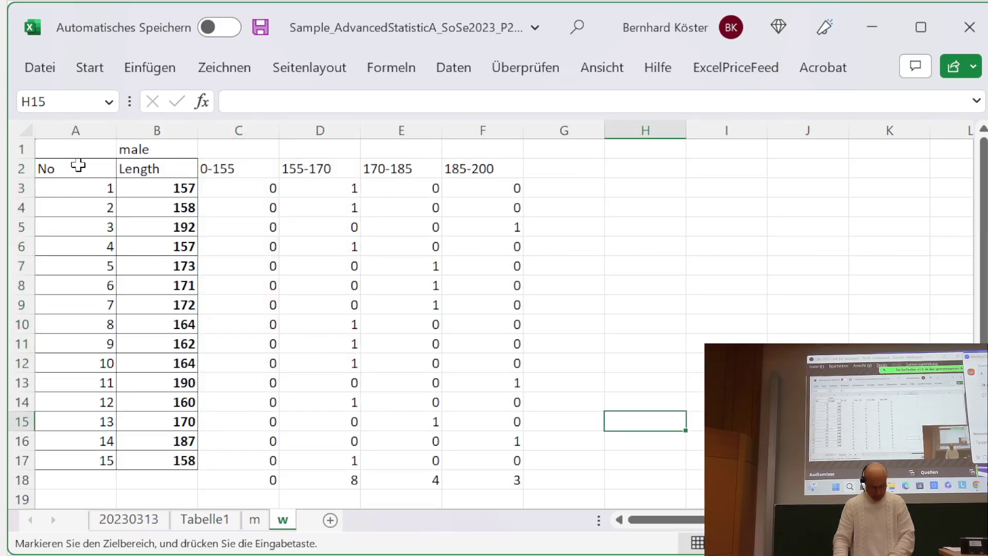
{"action": "left_click", "coordinate": [66, 147]}
{"action": "key", "text": "ctrl+v"}
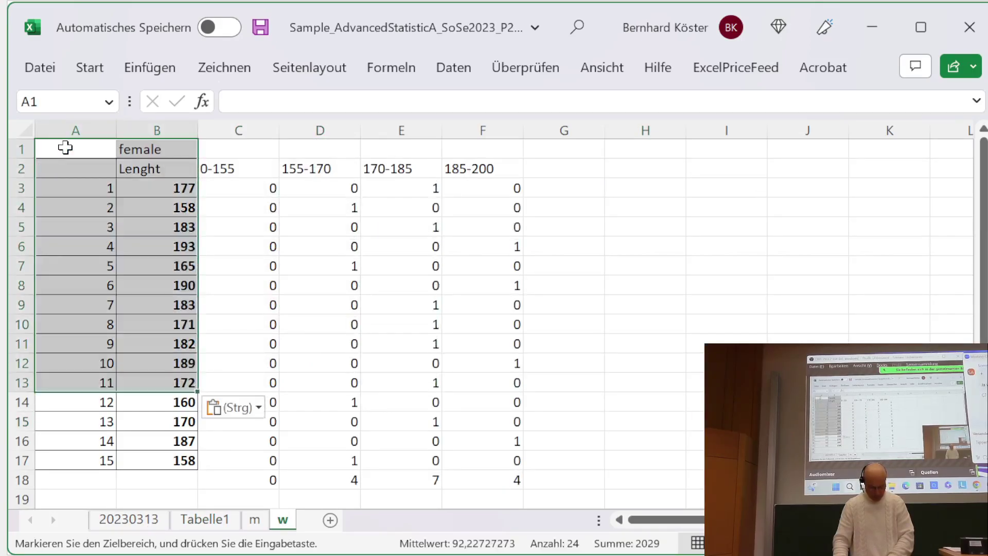
- Clear the leftover male rows in A14:B17 and C14:F18
{"action": "left_click_drag", "start_coordinate": [85, 402], "coordinate": [159, 457]}
{"action": "key", "text": "Delete"}
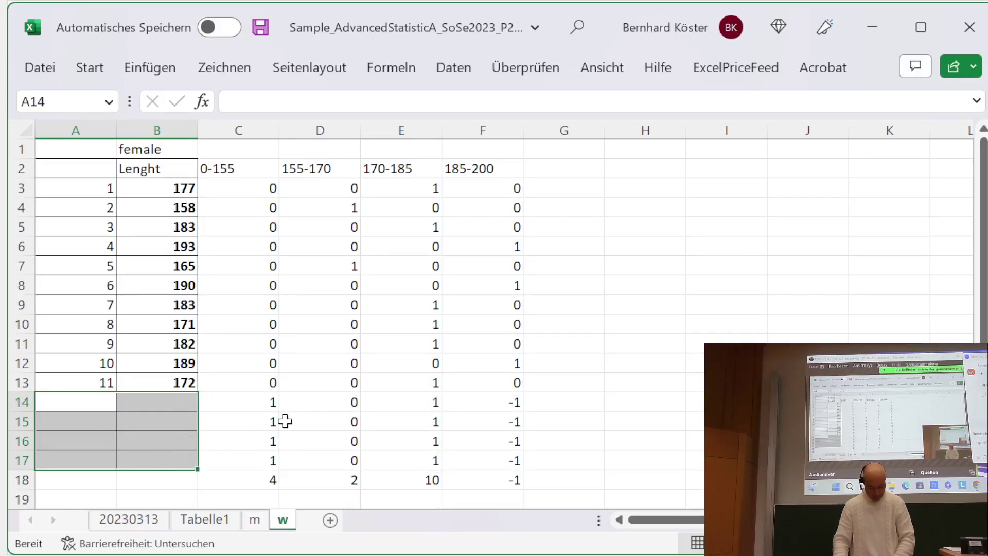
{"action": "left_click_drag", "start_coordinate": [267, 404], "coordinate": [487, 473]}
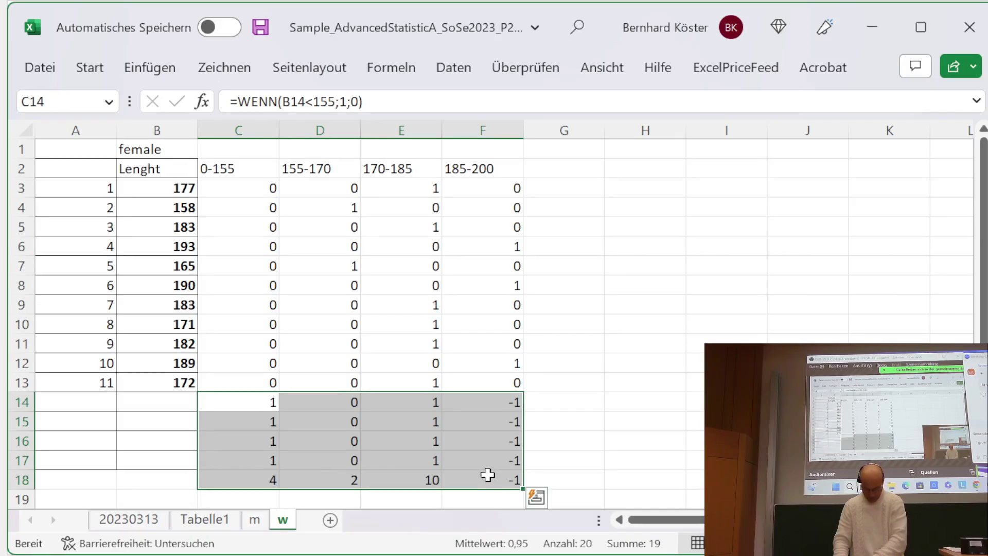
{"action": "key", "text": "Delete"}
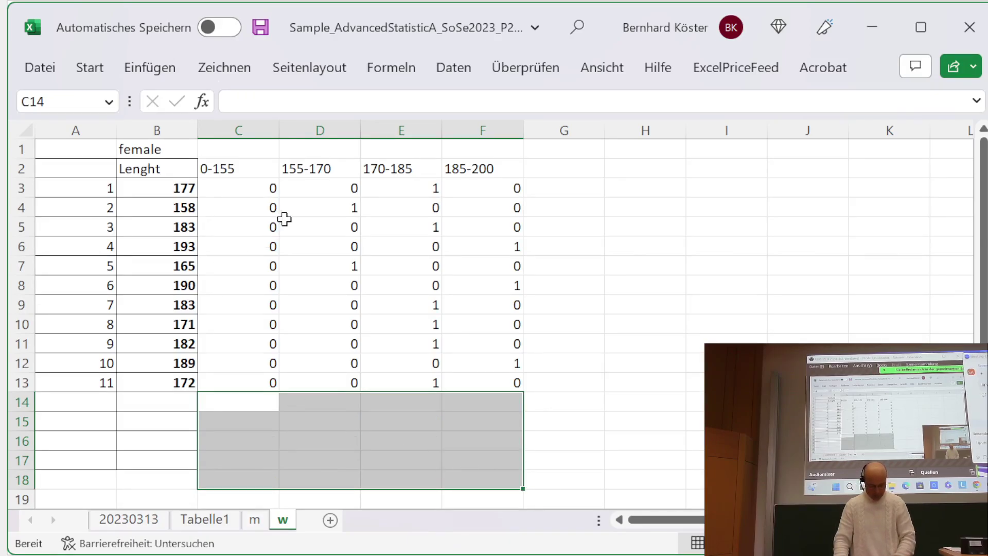
{"action": "left_click", "coordinate": [251, 175]}
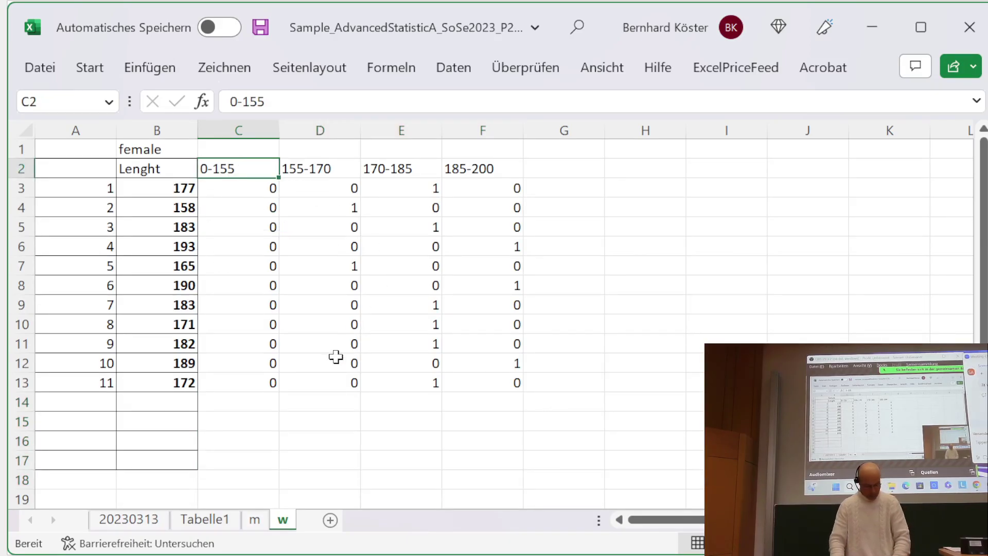
{"action": "left_click", "coordinate": [244, 187]}
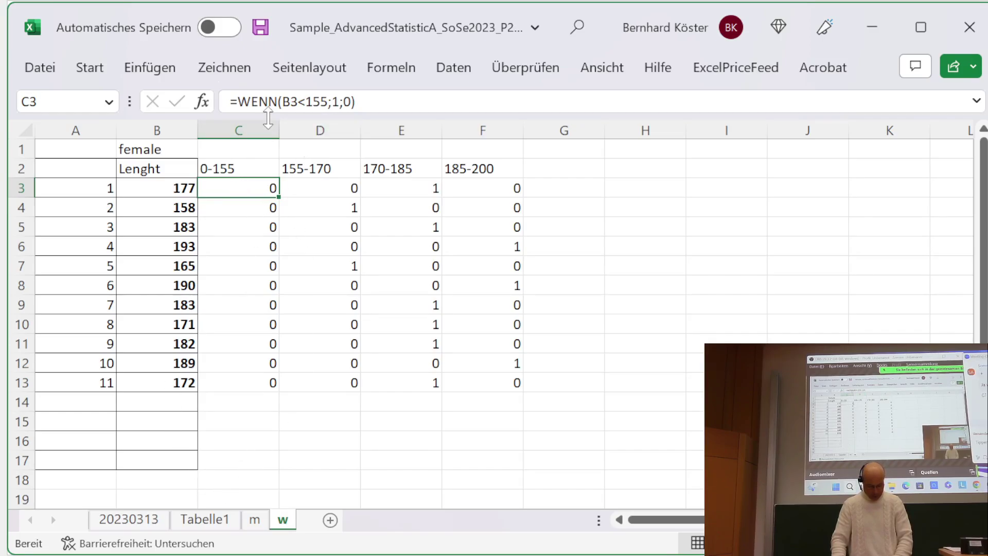
{"action": "left_click", "coordinate": [251, 397]}
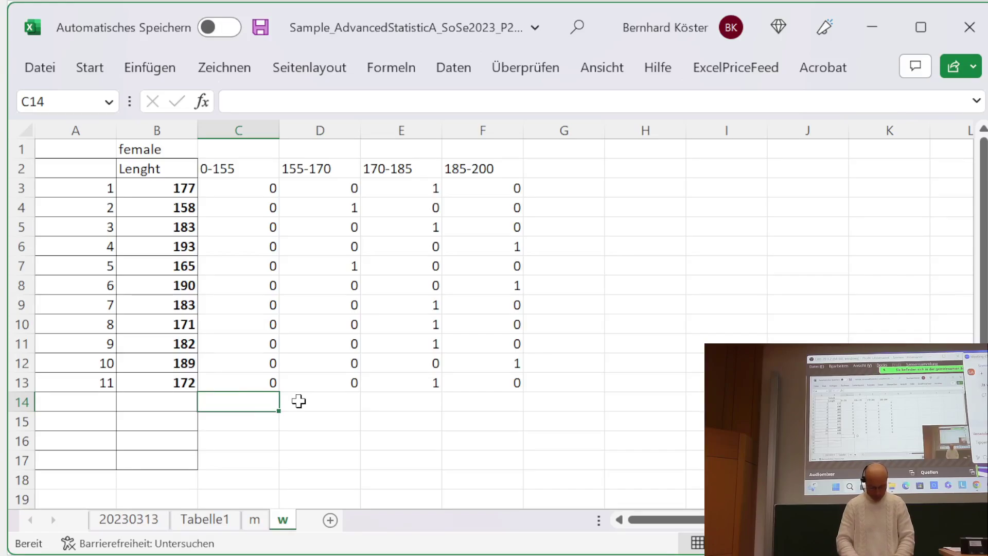
{"action": "type", "text": "="}
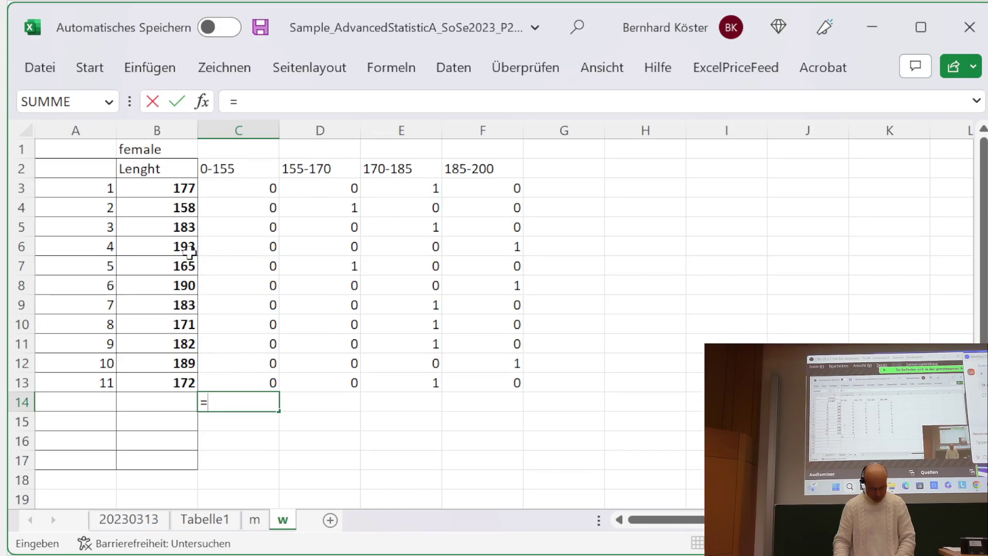
{"action": "left_click", "coordinate": [167, 186]}
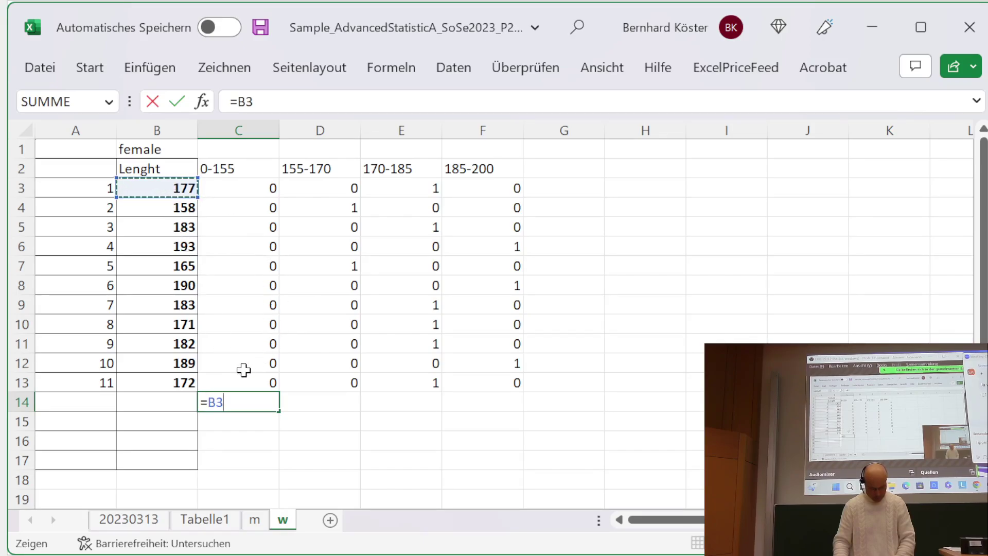
{"action": "key", "text": "BackSpace"}
{"action": "key", "text": "BackSpace"}
{"action": "key", "text": "BackSpace"}
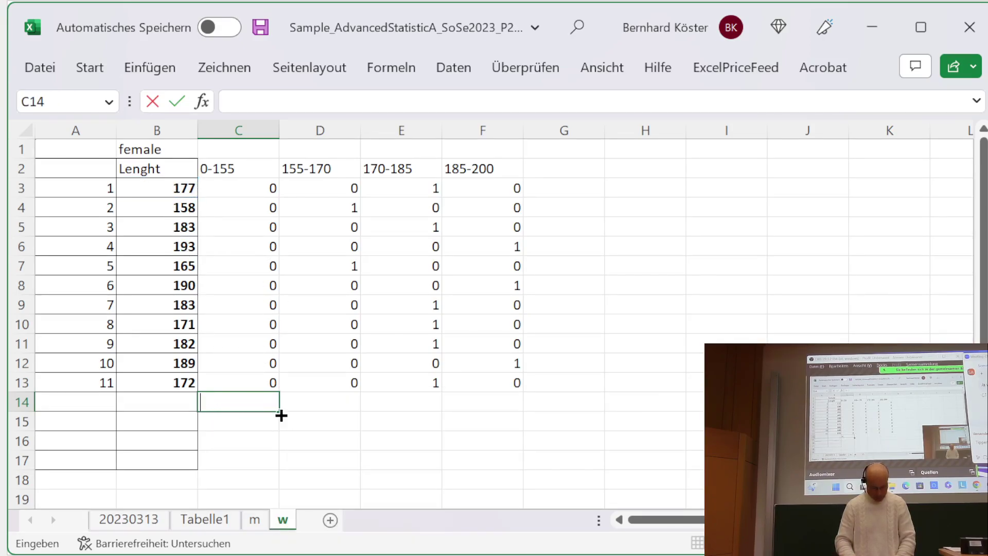
{"action": "left_click", "coordinate": [326, 472]}
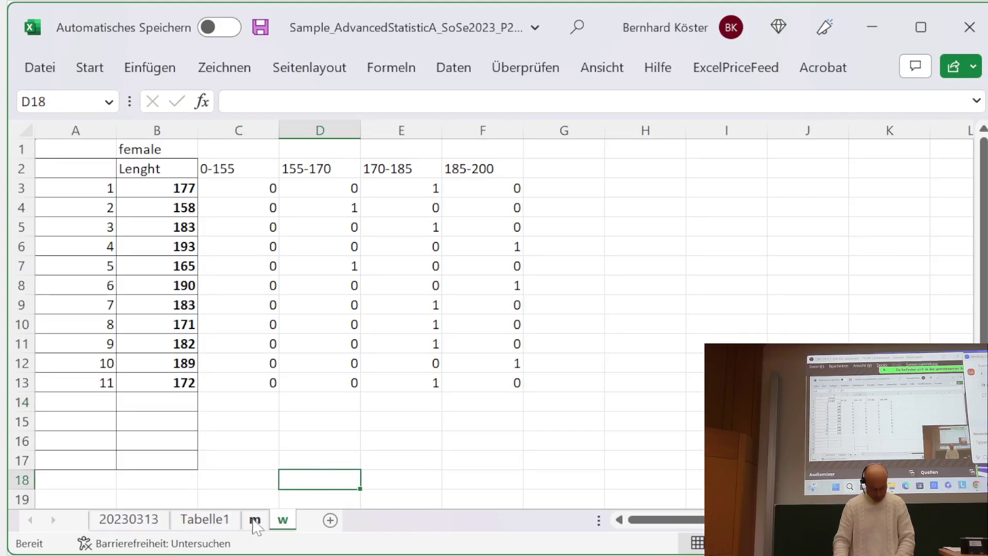
- Review Tabelle1 and the B27 random-length formula on sheet 20230313, then switch to the exercise PDF
{"action": "left_click", "coordinate": [204, 518]}
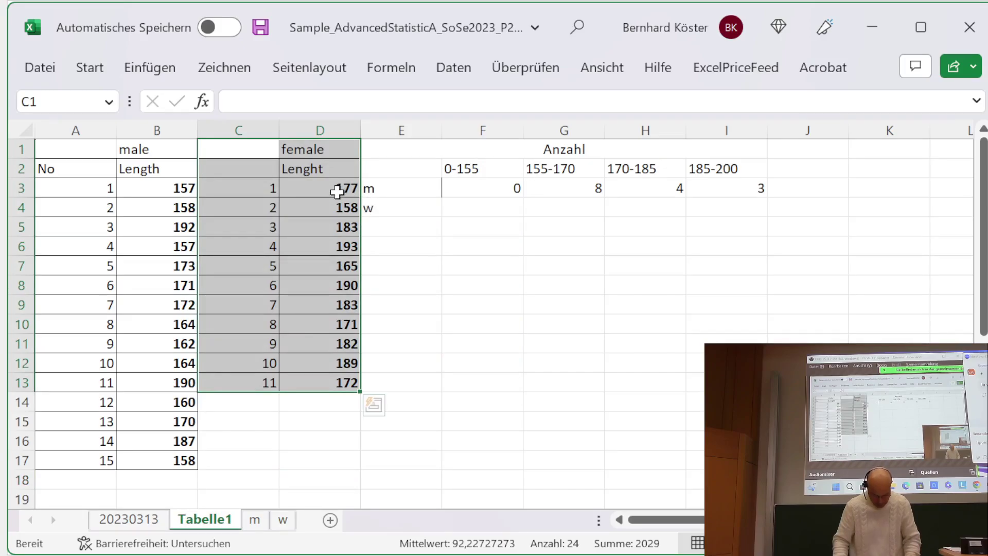
{"action": "left_click", "coordinate": [151, 522]}
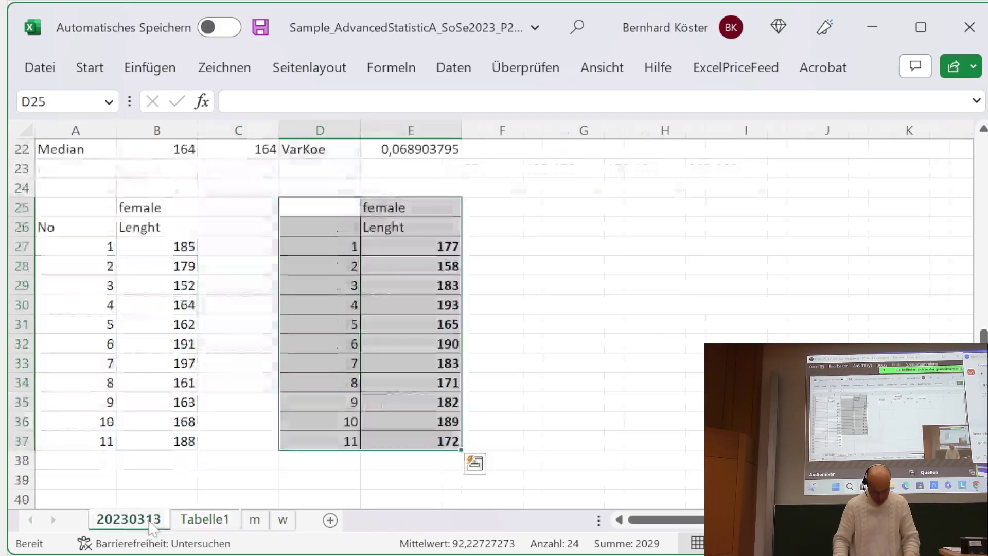
{"action": "left_click", "coordinate": [191, 246]}
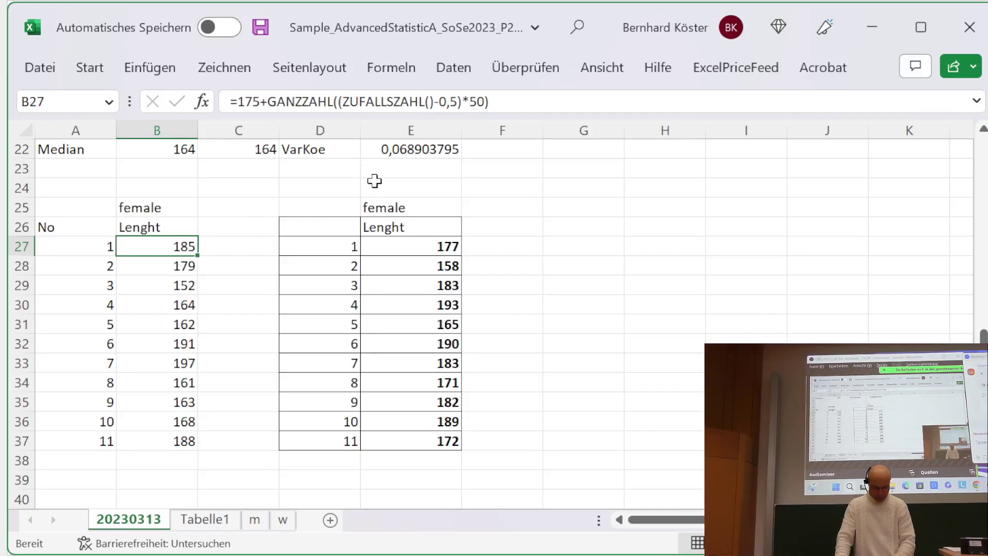
{"action": "key", "text": "alt+Tab"}
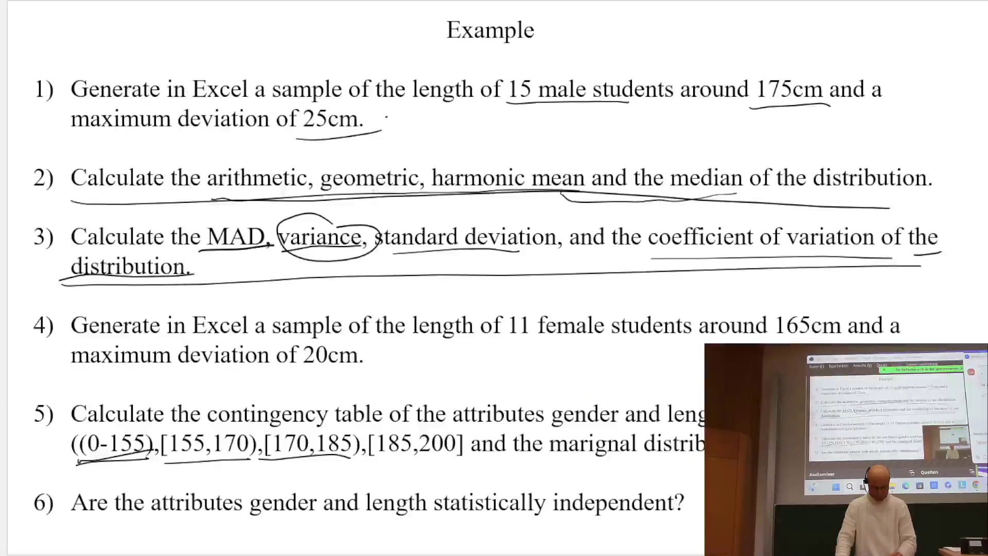
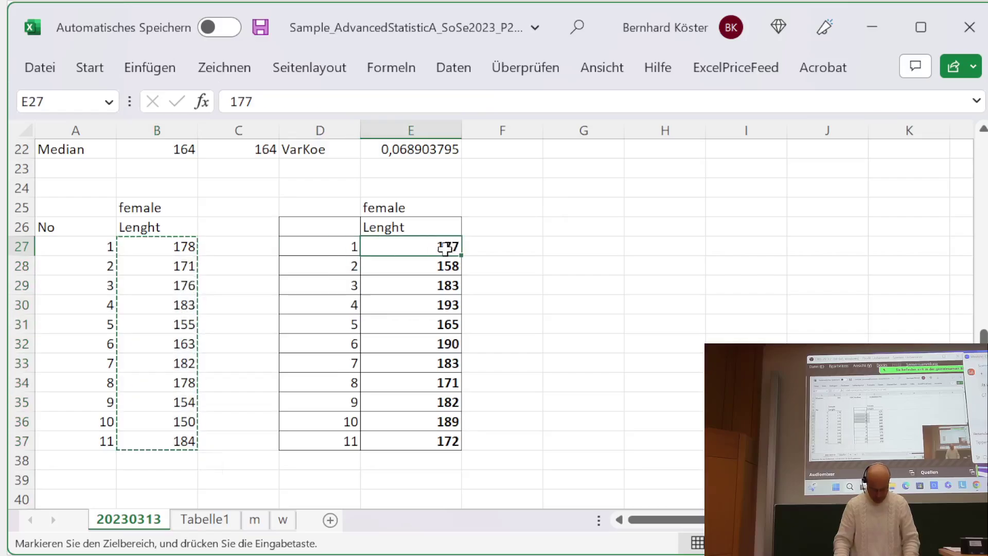
- Paste the new female length values 178…184 into E27 and copy the female table D26:E37
{"action": "right_click", "coordinate": [445, 249]}
{"action": "left_click", "coordinate": [534, 126]}
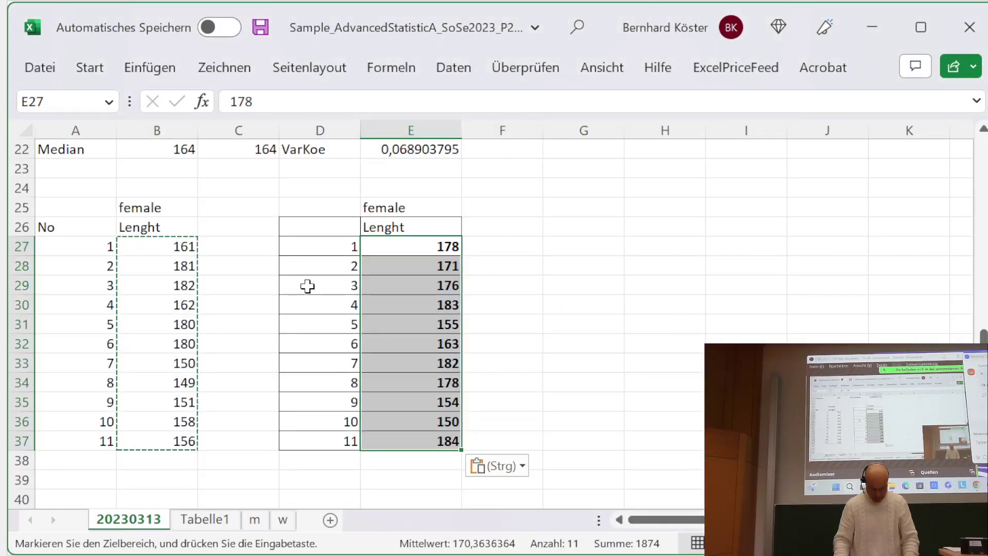
{"action": "left_click_drag", "start_coordinate": [323, 230], "coordinate": [399, 440]}
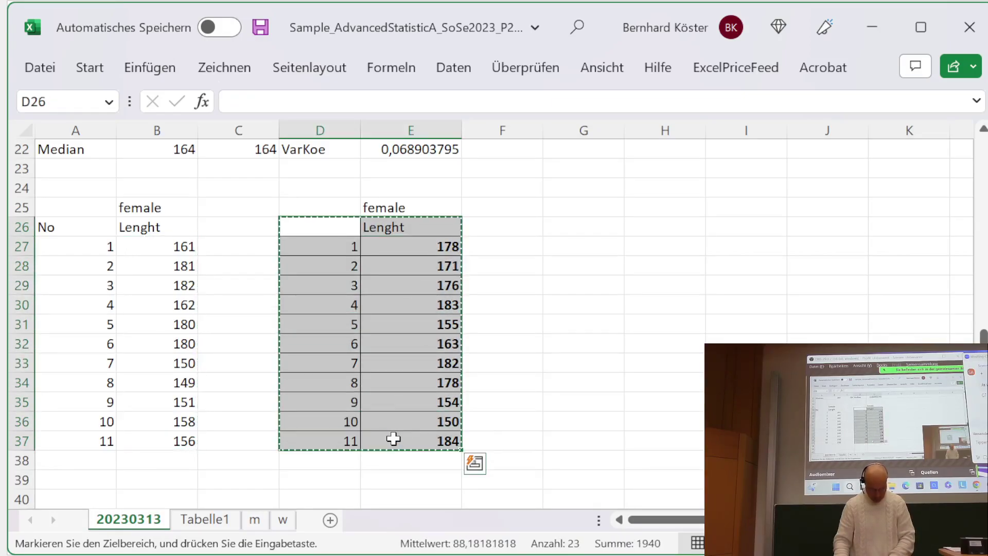
{"action": "key", "text": "ctrl+c"}
- Paste the copied female length table at C2 on the Tabelle1 sheet
{"action": "left_click", "coordinate": [208, 520]}
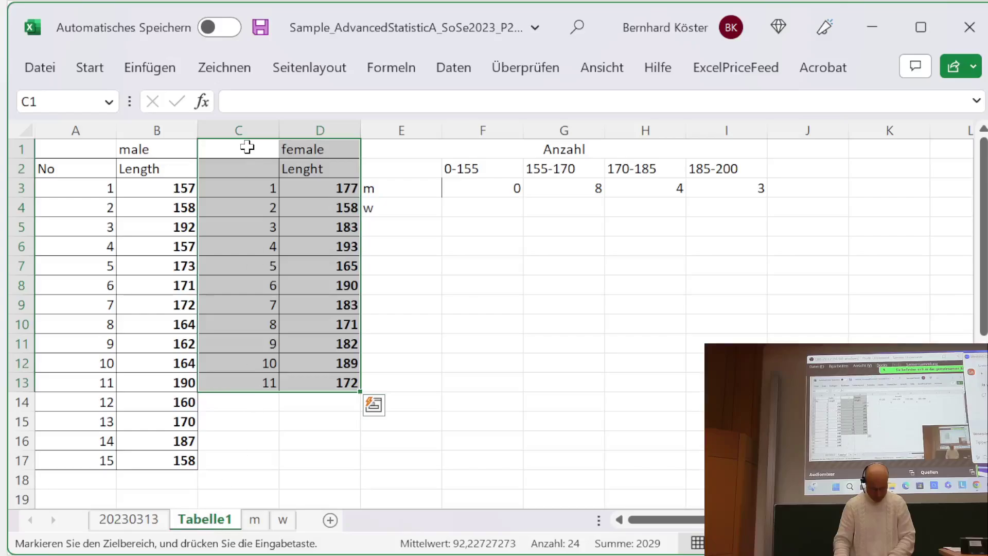
{"action": "left_click", "coordinate": [252, 169]}
{"action": "right_click", "coordinate": [253, 169]}
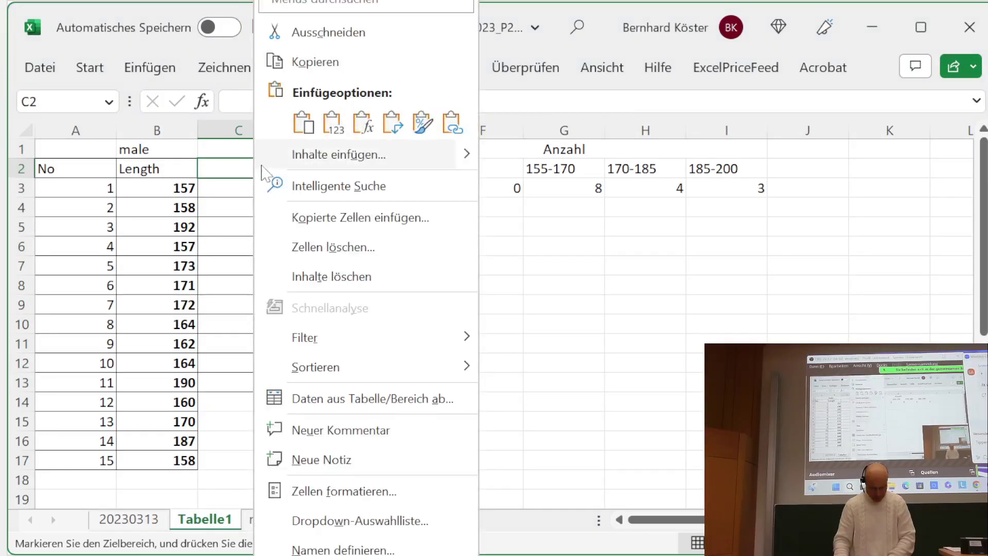
{"action": "left_click", "coordinate": [247, 170]}
{"action": "key", "text": "ctrl+v"}
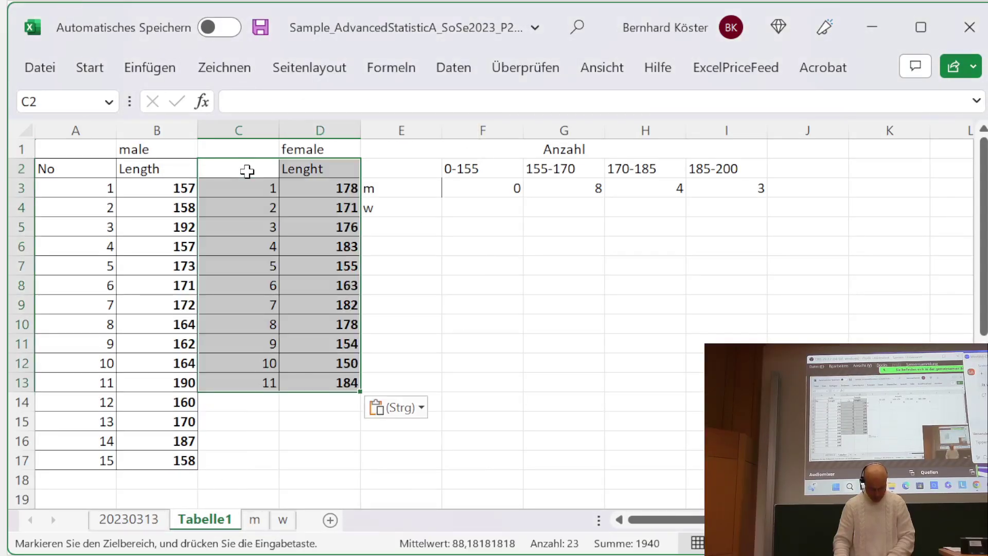
- On sheet w, undo the one-row-low paste and paste the female table into A2:B13
{"action": "left_click", "coordinate": [283, 520]}
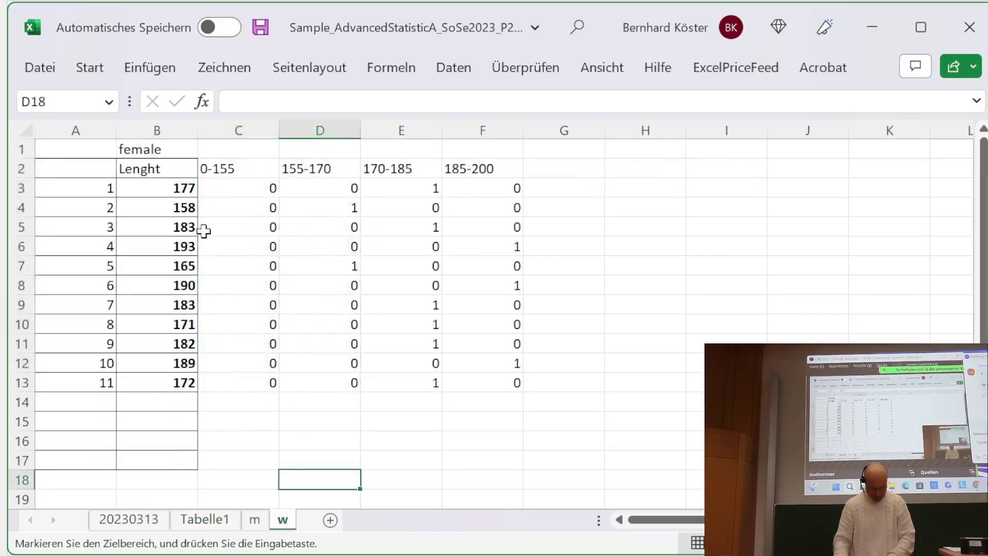
{"action": "left_click_drag", "start_coordinate": [83, 193], "coordinate": [164, 384]}
{"action": "key", "text": "ctrl+v"}
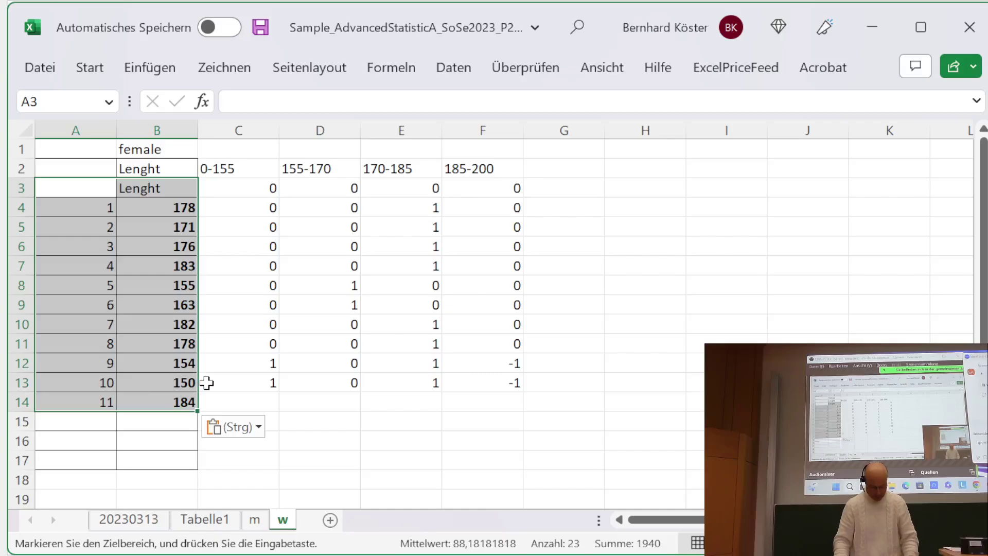
{"action": "left_click", "coordinate": [90, 67]}
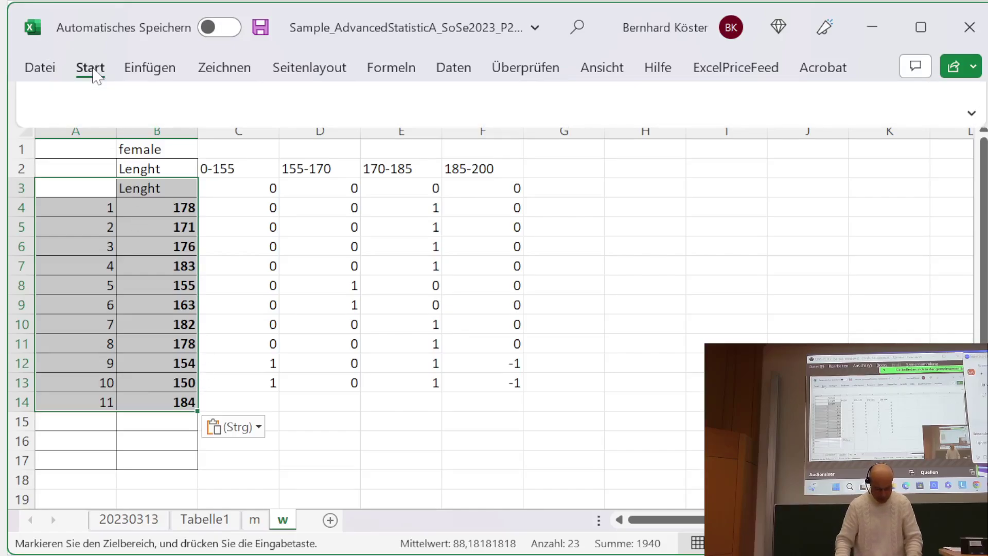
{"action": "left_click", "coordinate": [42, 97]}
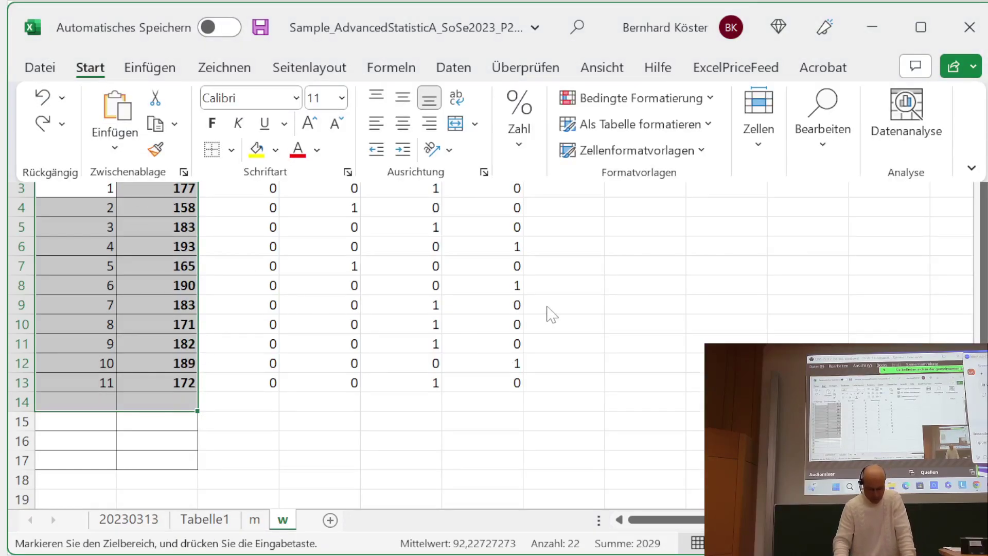
{"action": "left_click", "coordinate": [72, 168]}
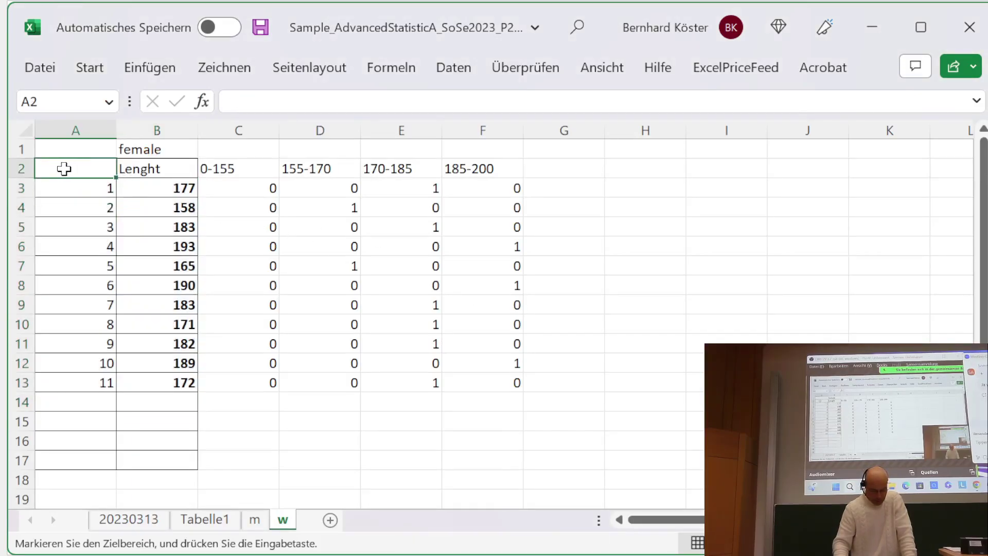
{"action": "left_click_drag", "start_coordinate": [63, 168], "coordinate": [155, 381]}
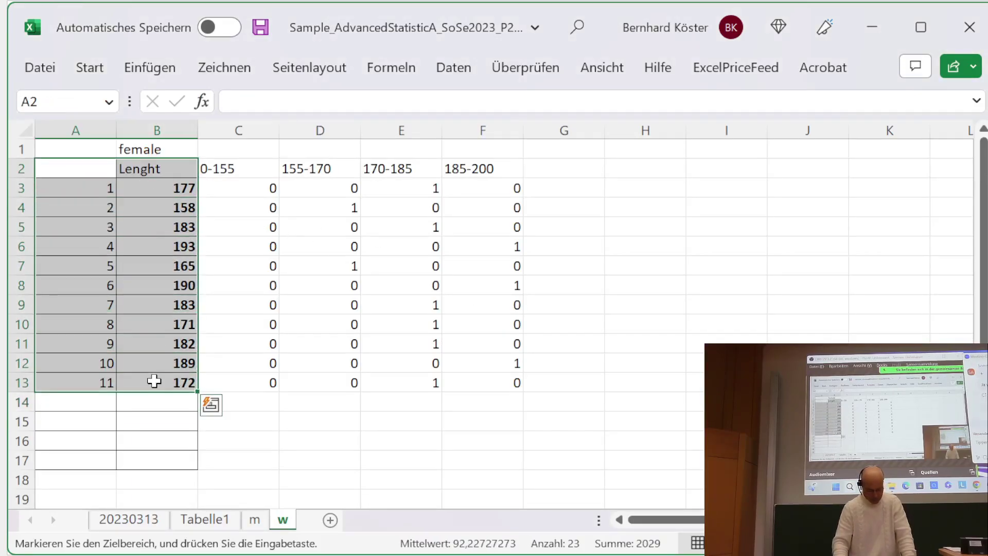
{"action": "key", "text": "ctrl+v"}
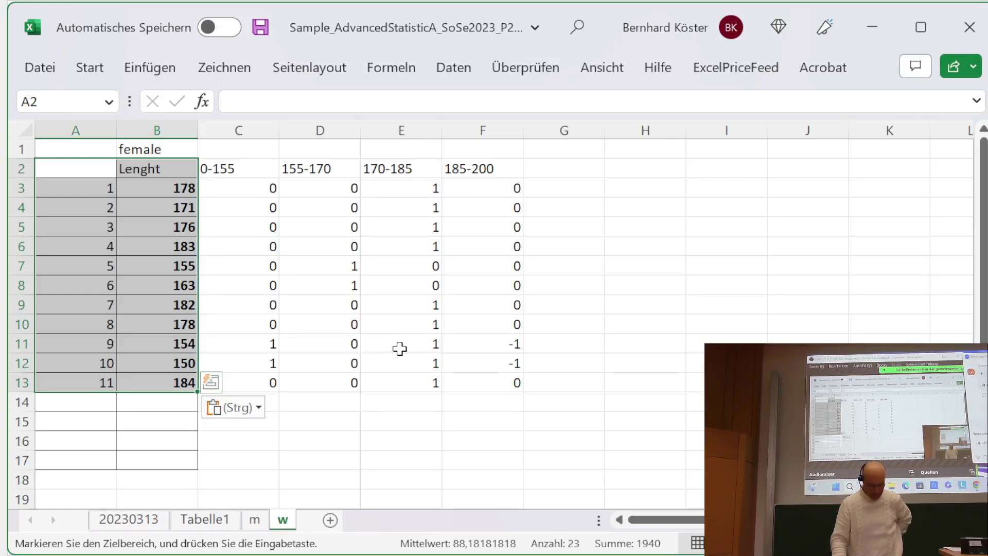
{"action": "left_click", "coordinate": [429, 407]}
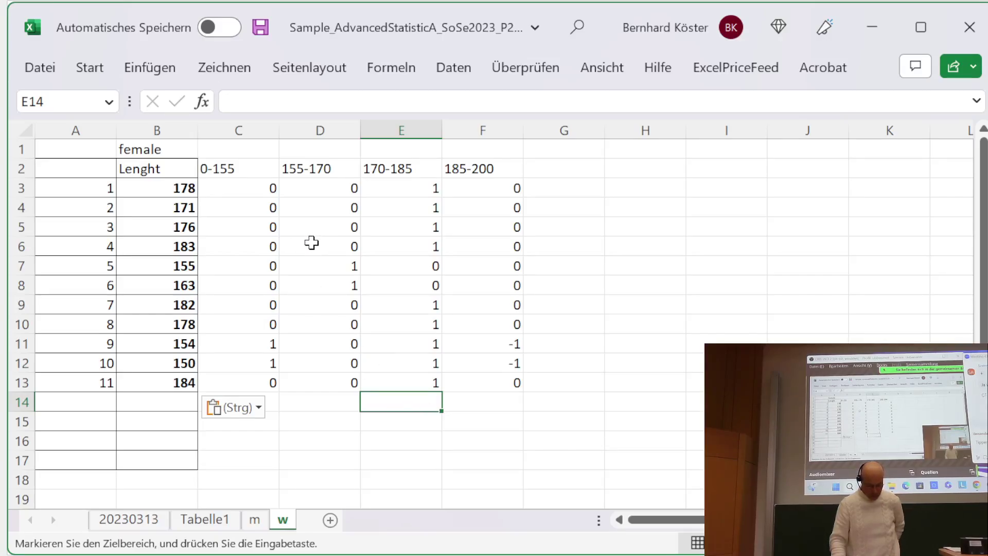
- Enter =SUMME(C3:C13) in C14 to total the 0-155 class column
{"action": "left_click", "coordinate": [253, 186]}
{"action": "left_click", "coordinate": [312, 101]}
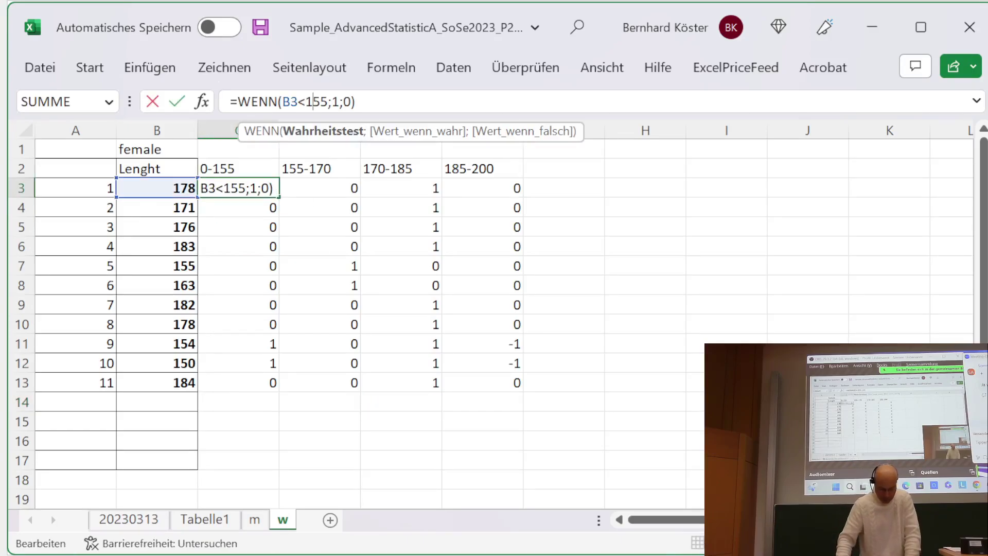
{"action": "key", "text": "Return"}
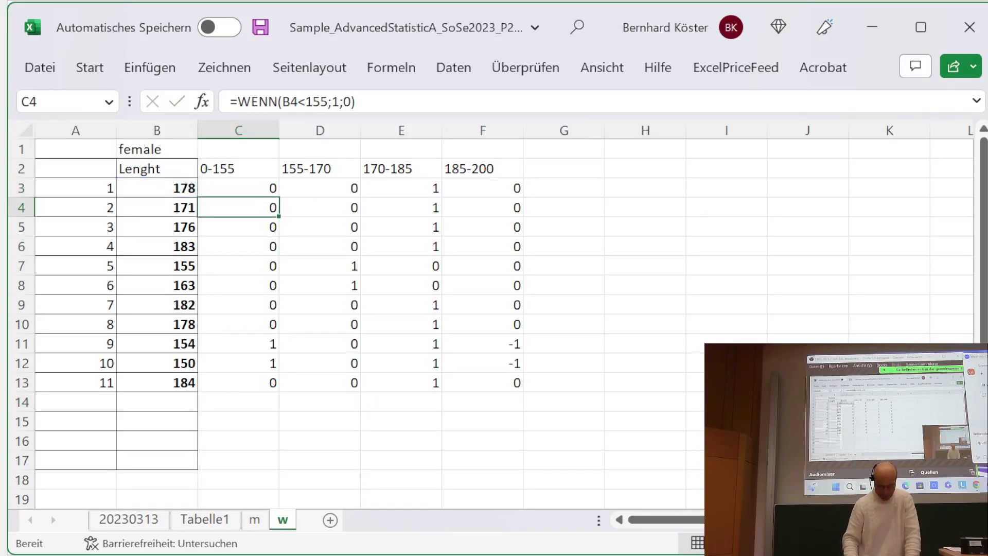
{"action": "key", "text": "Down"}
{"action": "key", "text": "Down"}
{"action": "key", "text": "Down"}
{"action": "key", "text": "Down"}
{"action": "key", "text": "Down"}
{"action": "key", "text": "Down"}
{"action": "key", "text": "Down"}
{"action": "key", "text": "Down"}
{"action": "key", "text": "Down"}
{"action": "key", "text": "Down"}
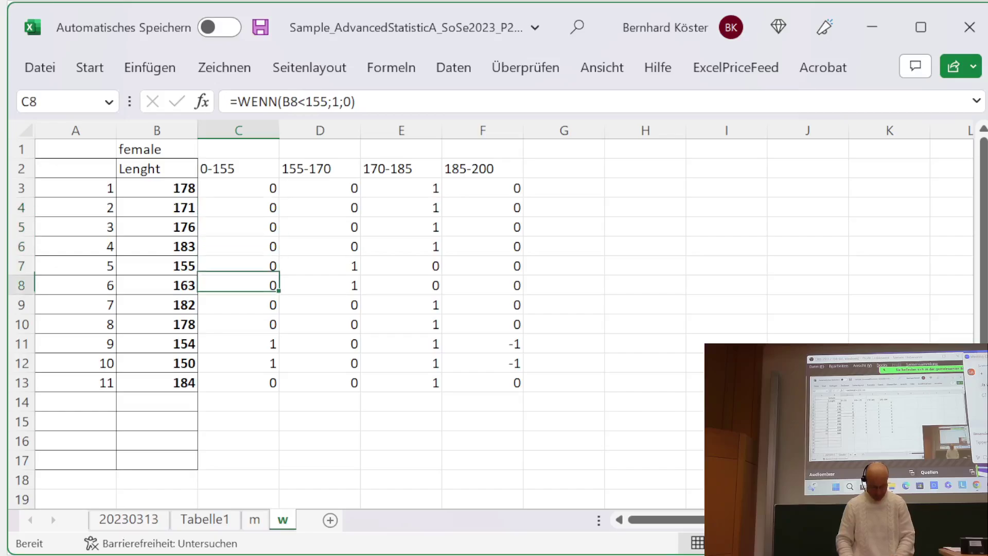
{"action": "type", "text": "="}
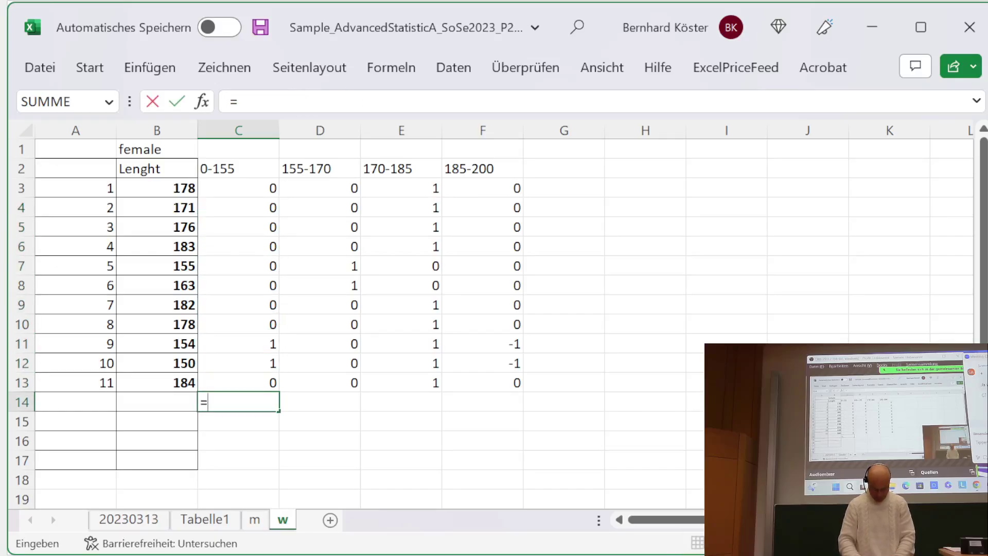
{"action": "type", "text": "summe("}
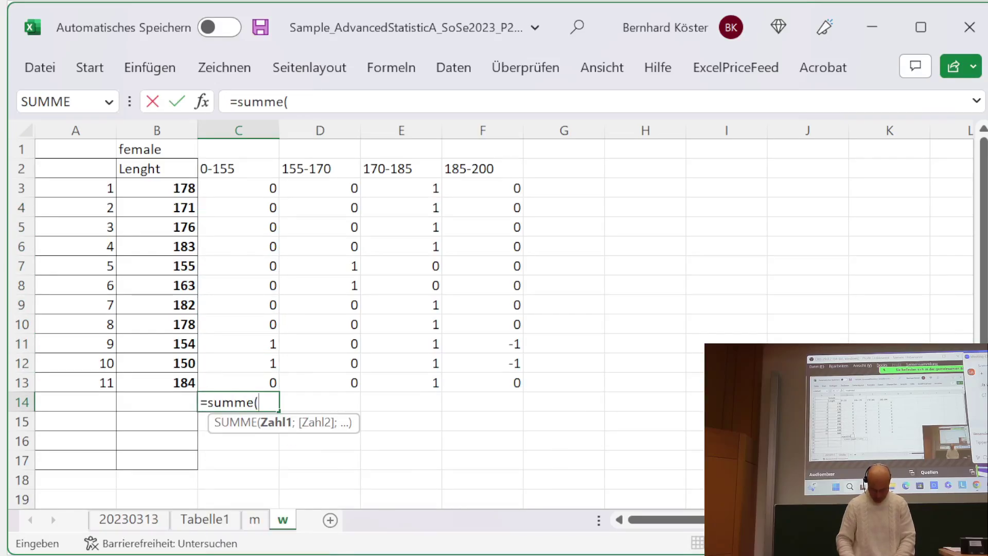
{"action": "key", "text": "Up"}
{"action": "key", "text": "shift+Up"}
{"action": "key", "text": "shift+Up"}
{"action": "key", "text": "shift+Up"}
{"action": "key", "text": "shift+Up"}
{"action": "key", "text": "shift+Up"}
{"action": "key", "text": "shift+Up"}
{"action": "key", "text": "shift+Up"}
{"action": "key", "text": "shift+Up"}
{"action": "key", "text": "shift+Up"}
{"action": "key", "text": "shift+Up"}
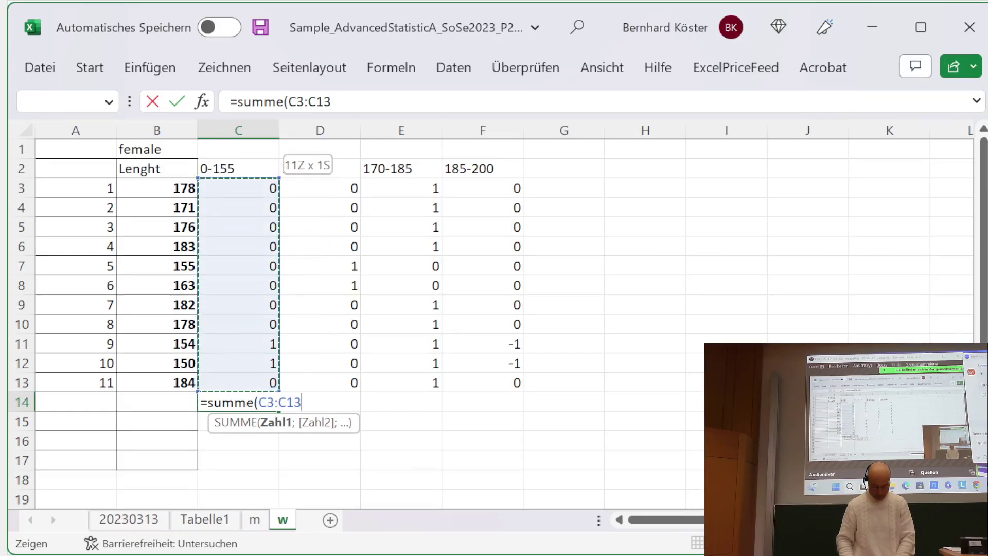
{"action": "type", "text": ")"}
{"action": "key", "text": "Return"}
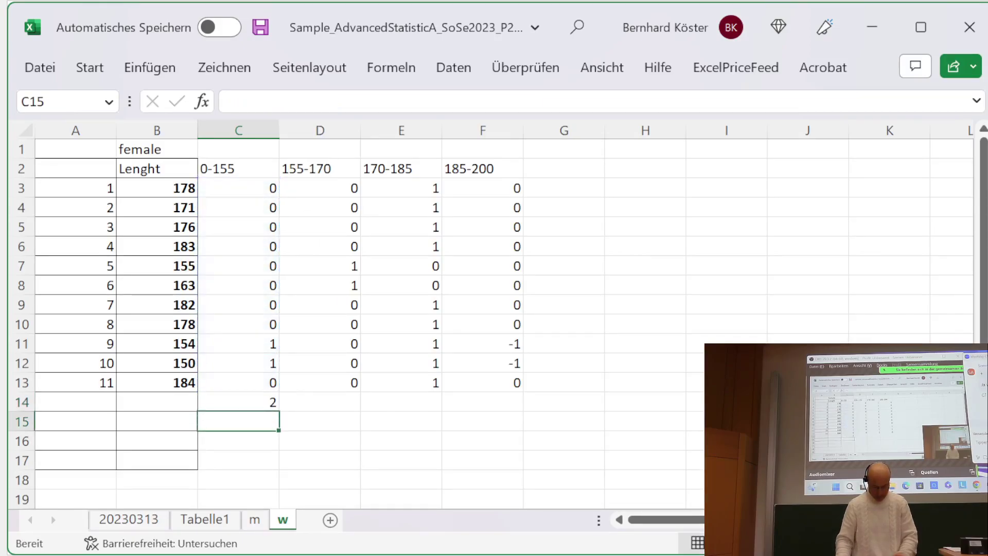
- Enter =SUMME(D3:D13) in D14 to total the 155-170 class column
{"action": "left_click", "coordinate": [329, 185]}
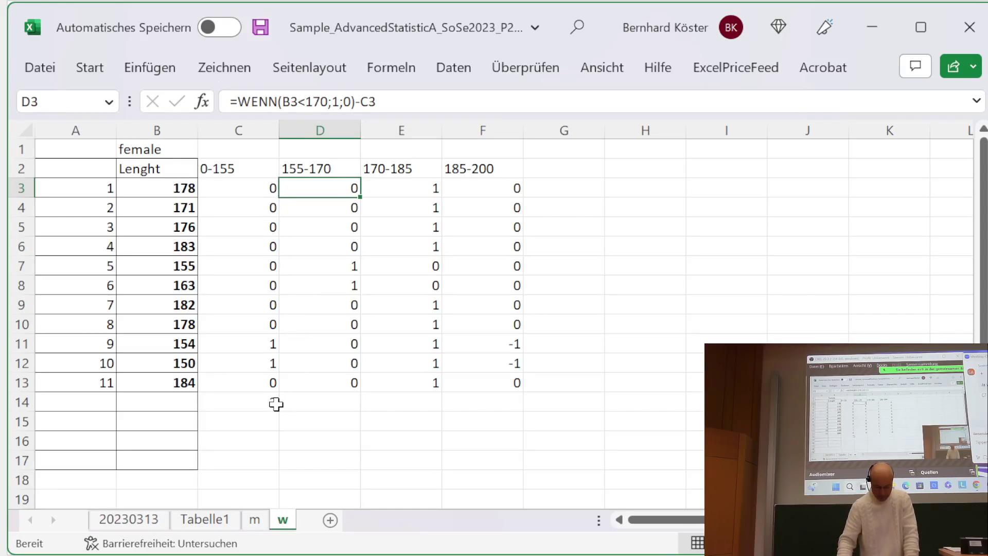
{"action": "left_click", "coordinate": [308, 400]}
{"action": "type", "text": "="}
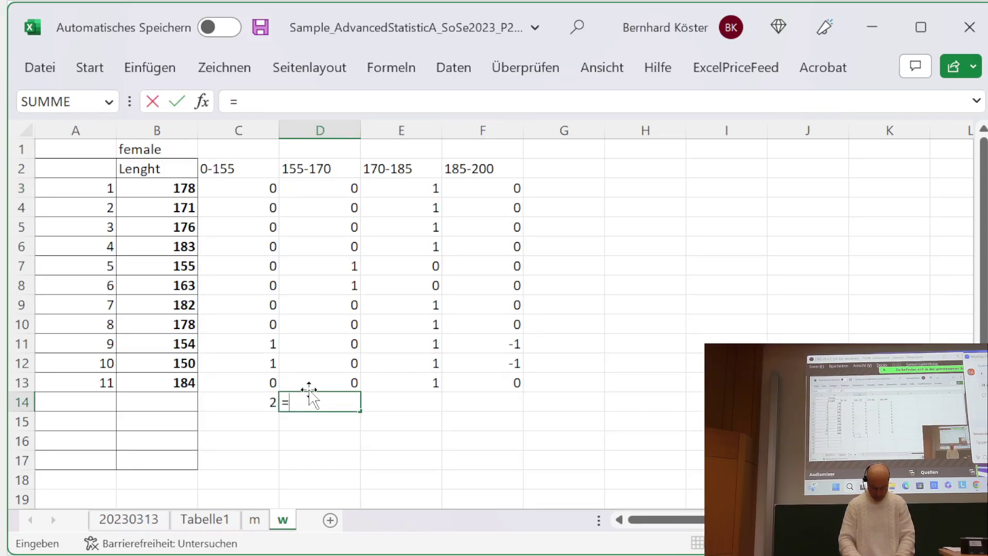
{"action": "type", "text": "summe("}
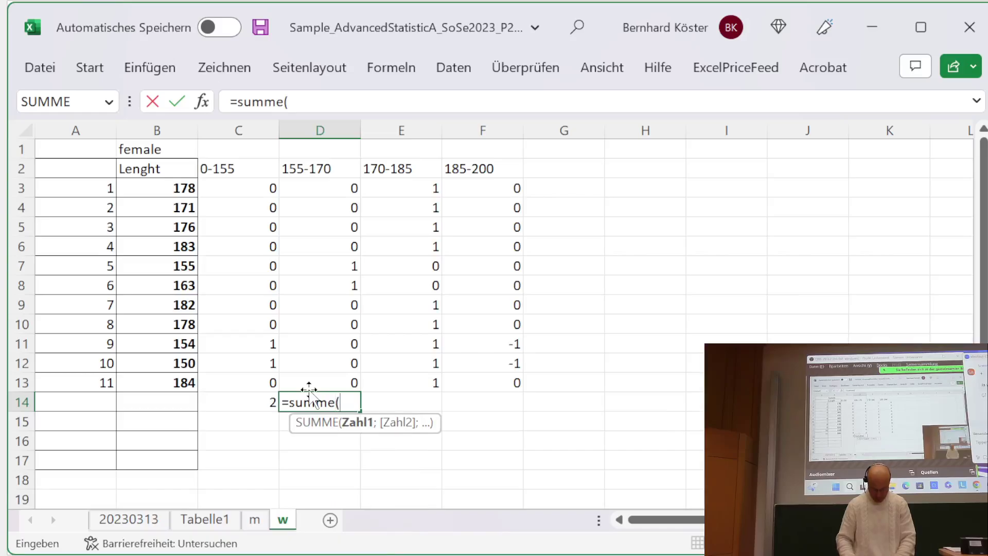
{"action": "left_click_drag", "start_coordinate": [309, 389], "coordinate": [319, 188]}
{"action": "type", "text": ")"}
{"action": "key", "text": "Return"}
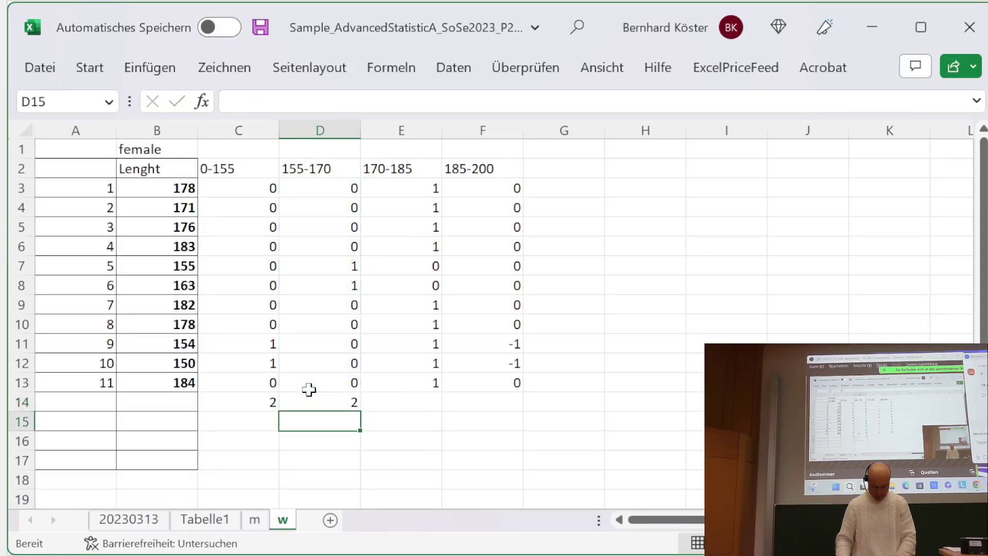
{"action": "left_click", "coordinate": [400, 409]}
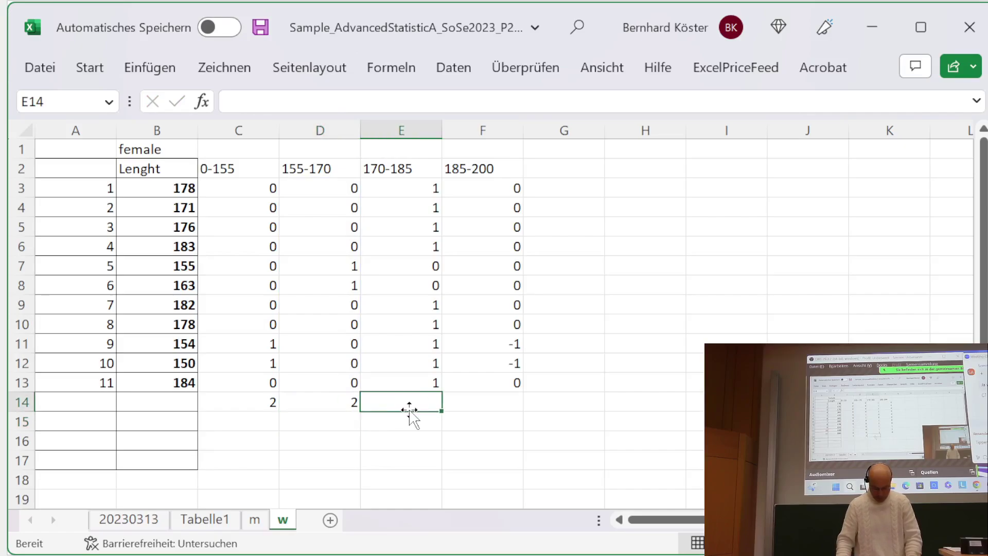
{"action": "left_click", "coordinate": [431, 365]}
- Append -C3 to the E3 formula, making it =WENN(B3<185;1;0)-D3-C3
{"action": "left_click", "coordinate": [429, 343]}
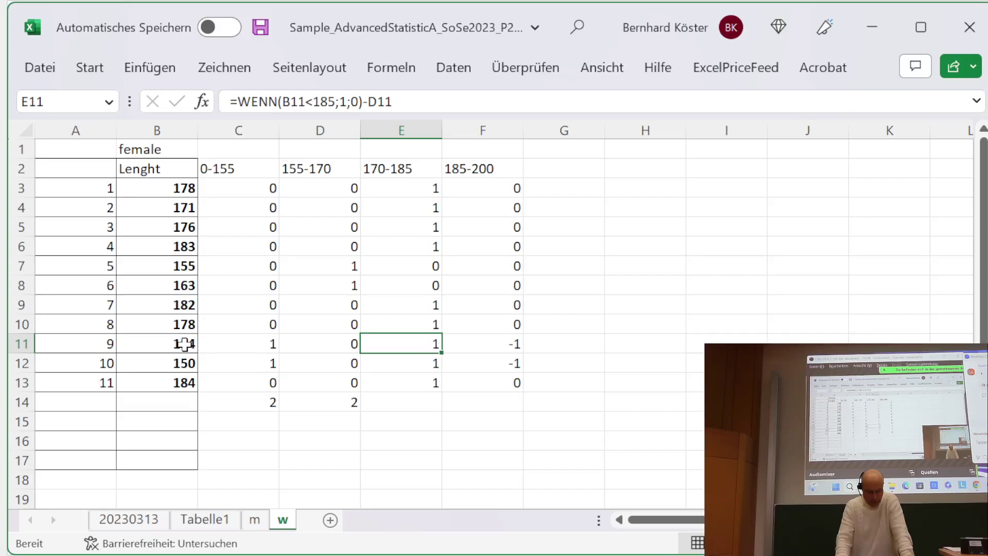
{"action": "left_click", "coordinate": [420, 189]}
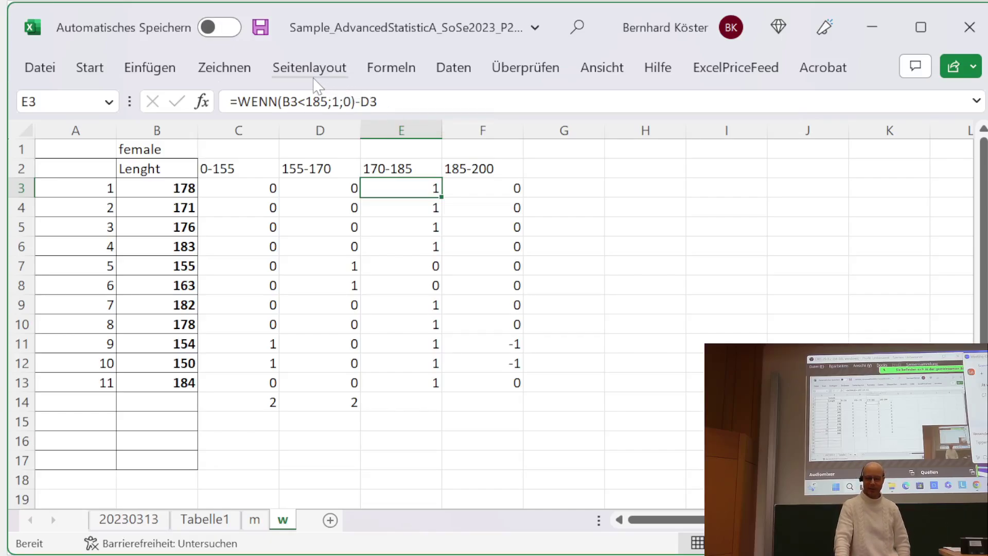
{"action": "left_click", "coordinate": [380, 101]}
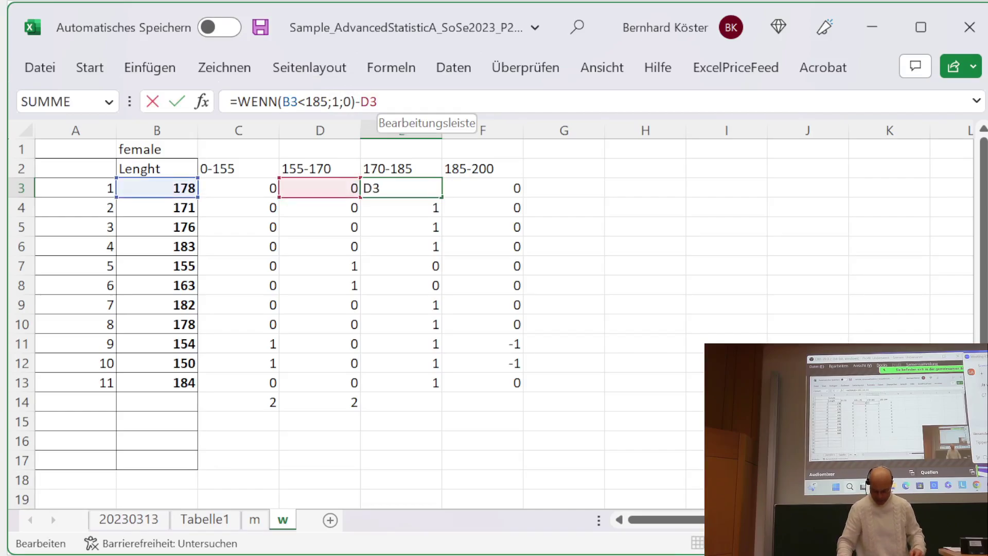
{"action": "type", "text": "-c3"}
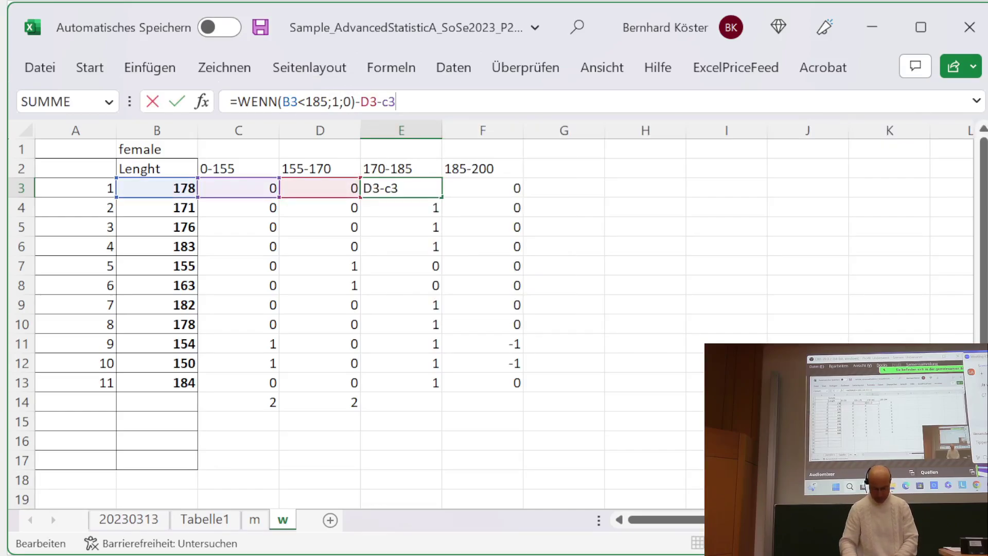
{"action": "key", "text": "Return"}
- Copy the corrected E3 formula down to E13, then go to the male sheet m
{"action": "key", "text": "Up"}
{"action": "key", "text": "ctrl+c"}
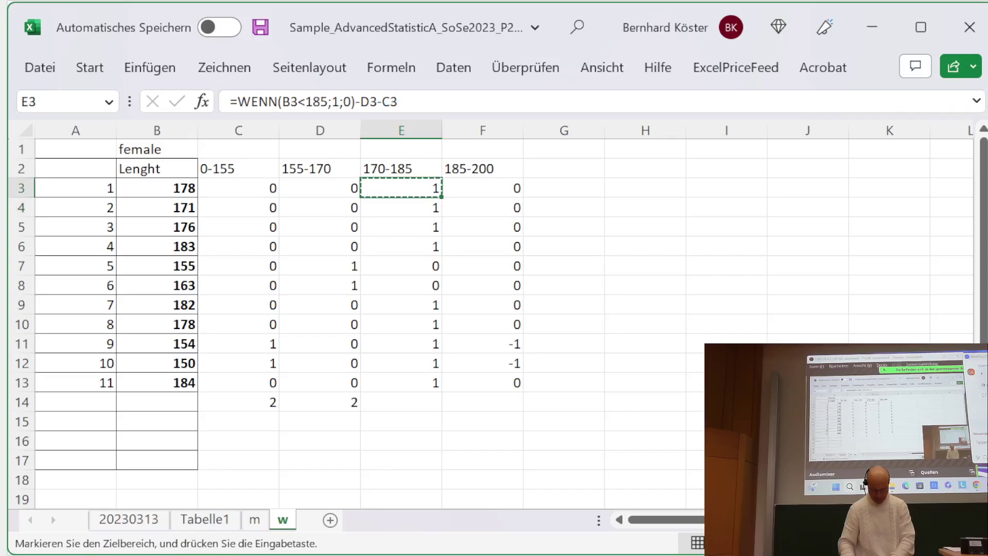
{"action": "key", "text": "shift+Down"}
{"action": "key", "text": "shift+Down"}
{"action": "key", "text": "shift+Down"}
{"action": "key", "text": "shift+Down"}
{"action": "key", "text": "shift+Down"}
{"action": "key", "text": "shift+Down"}
{"action": "key", "text": "shift+Down"}
{"action": "key", "text": "shift+Down"}
{"action": "key", "text": "shift+Down"}
{"action": "key", "text": "shift+Down"}
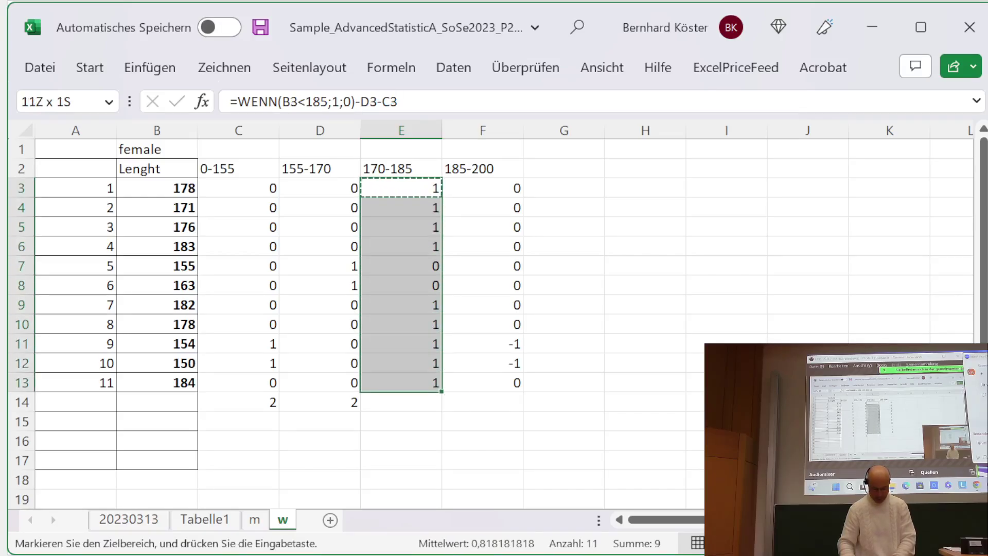
{"action": "key", "text": "ctrl+v"}
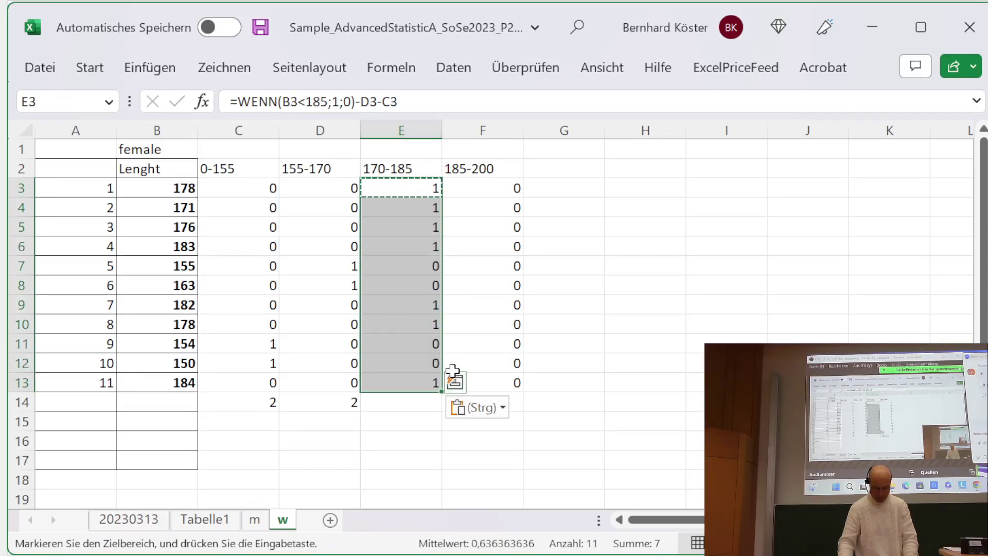
{"action": "left_click_drag", "start_coordinate": [405, 344], "coordinate": [410, 362]}
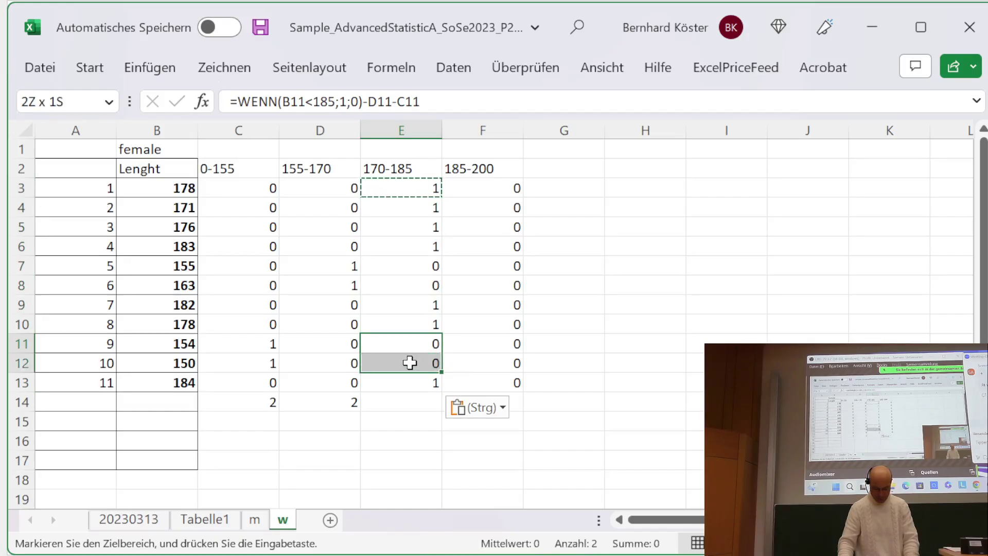
{"action": "left_click", "coordinate": [401, 419]}
{"action": "left_click", "coordinate": [255, 519]}
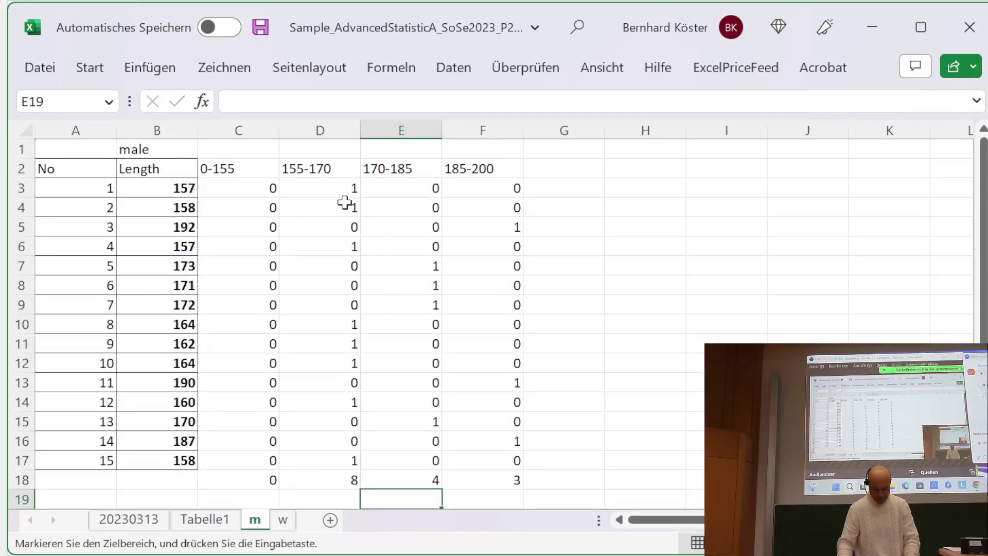
- On sheet m, change E3 to =WENN(B3<185;1;0)-D3-C3 and copy it down to E17
{"action": "left_click", "coordinate": [335, 187]}
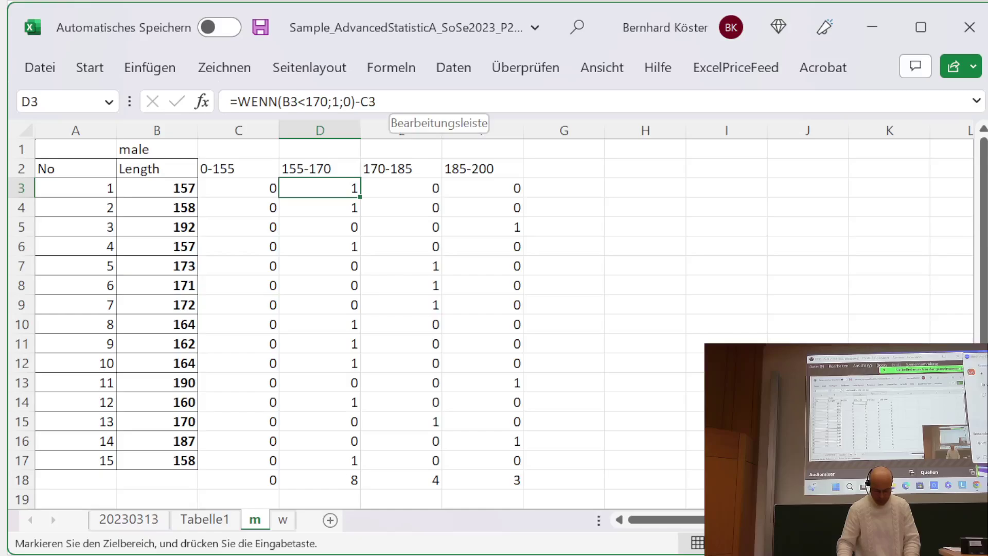
{"action": "left_click", "coordinate": [412, 188]}
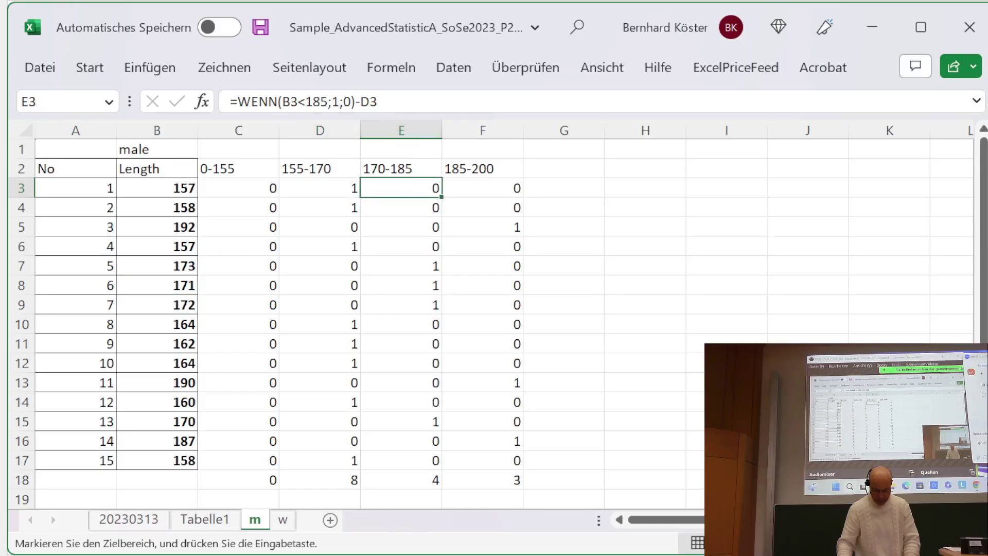
{"action": "key", "text": "F2"}
{"action": "type", "text": "-c3"}
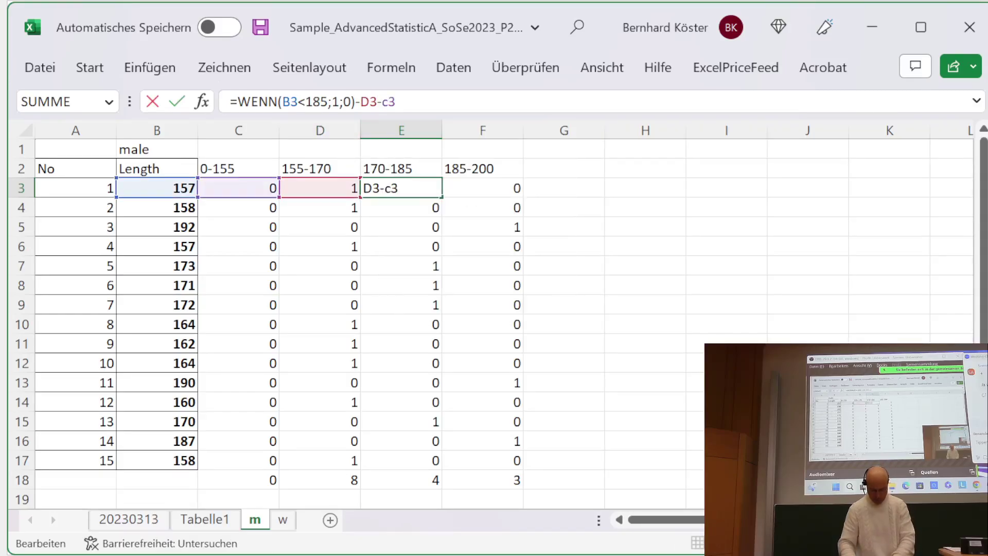
{"action": "key", "text": "Return"}
{"action": "key", "text": "Up"}
{"action": "key", "text": "ctrl+c"}
{"action": "key", "text": "shift+Down"}
{"action": "key", "text": "shift+Down"}
{"action": "key", "text": "shift+Down"}
{"action": "key", "text": "shift+Down"}
{"action": "key", "text": "shift+Down"}
{"action": "key", "text": "shift+Down"}
{"action": "key", "text": "shift+Down"}
{"action": "key", "text": "shift+Down"}
{"action": "key", "text": "shift+Down"}
{"action": "key", "text": "shift+Down"}
{"action": "key", "text": "shift+Down"}
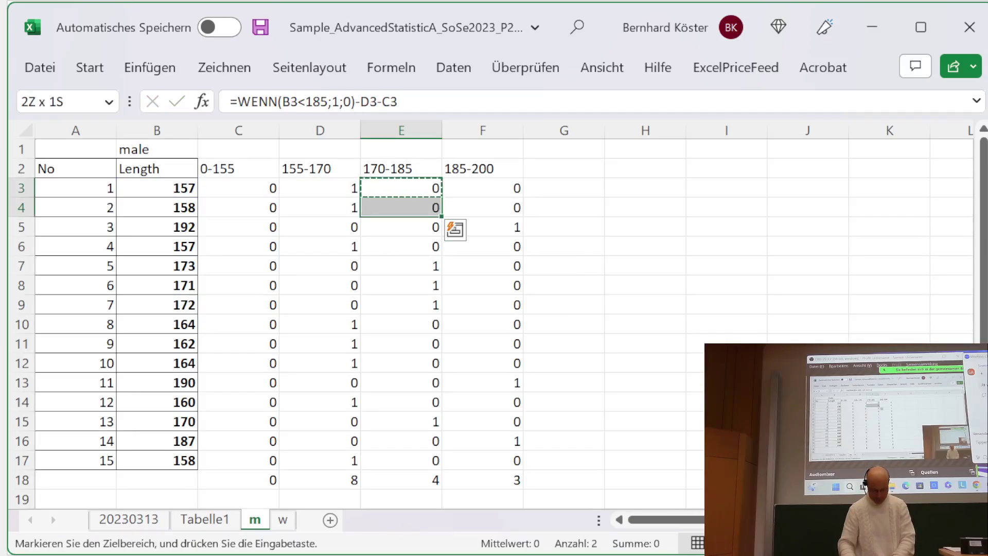
{"action": "key", "text": "shift+Down"}
{"action": "key", "text": "shift+Down"}
{"action": "key", "text": "shift+Down"}
{"action": "key", "text": "ctrl+v"}
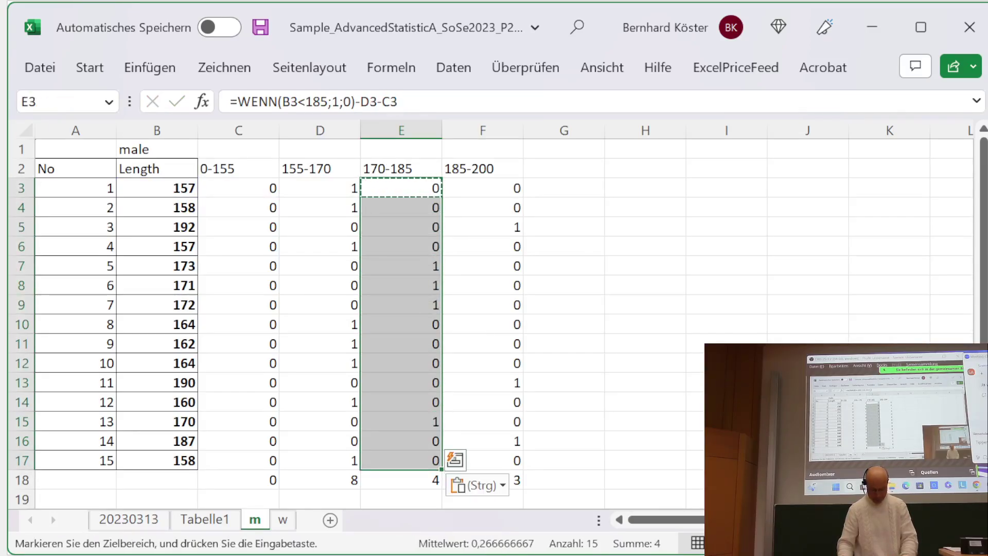
- Copy the SUMME total from D14 into E14 and F14 on sheet w, giving 7 and 0
{"action": "left_click", "coordinate": [282, 519]}
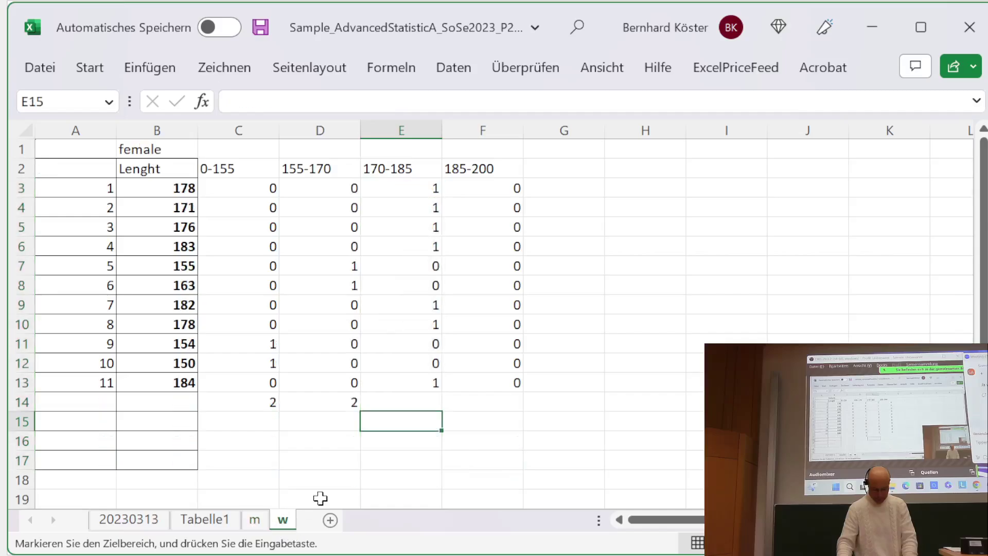
{"action": "left_click", "coordinate": [348, 401]}
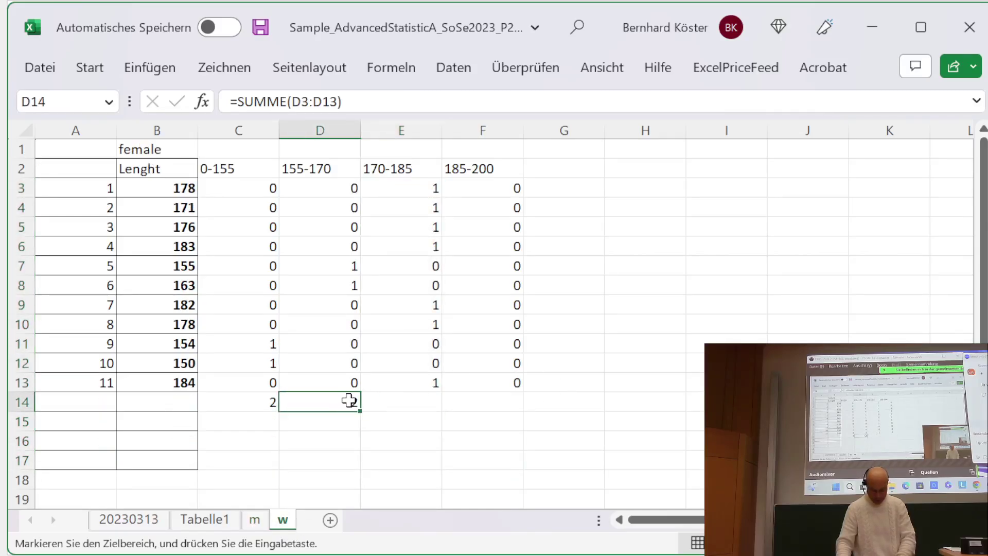
{"action": "key", "text": "ctrl+c"}
{"action": "left_click", "coordinate": [414, 401]}
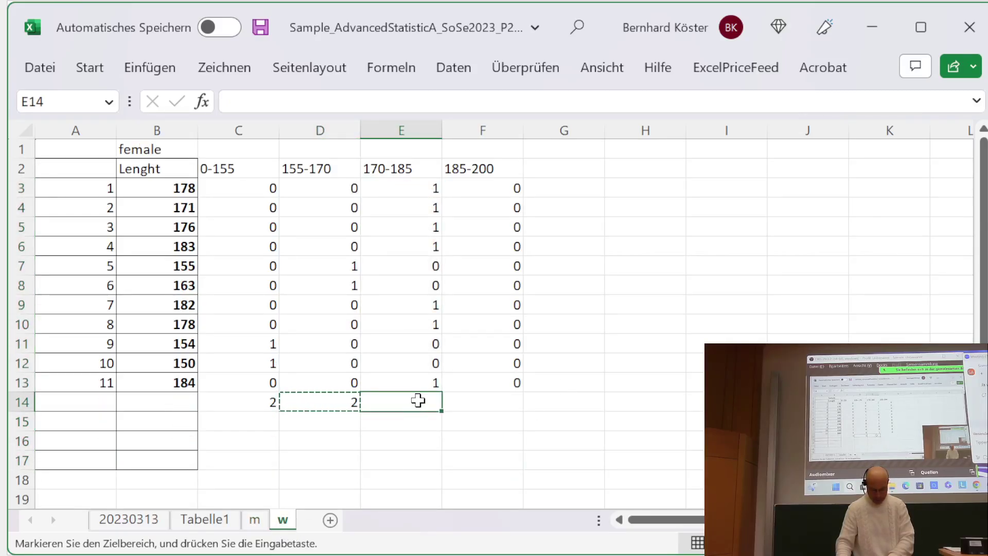
{"action": "key", "text": "ctrl+v"}
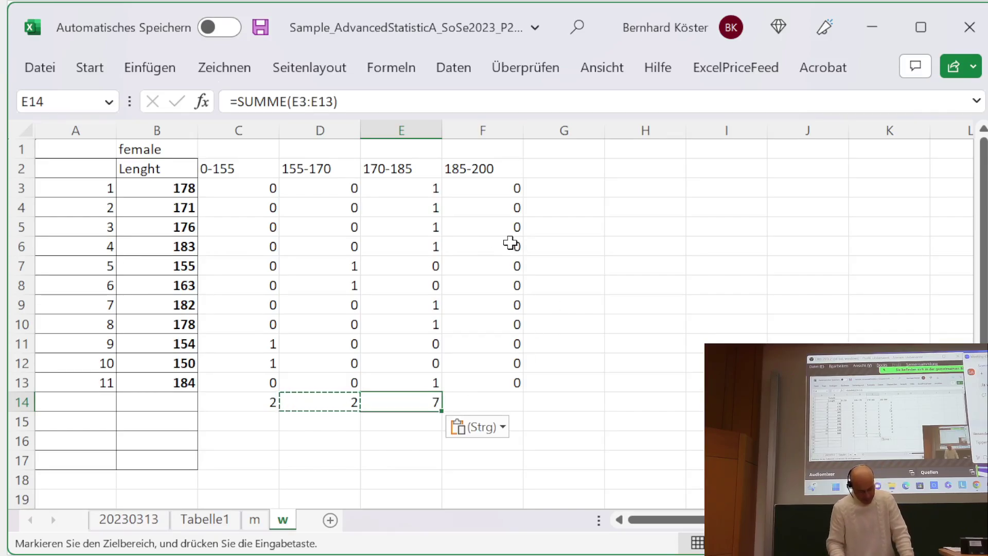
{"action": "left_click", "coordinate": [501, 192]}
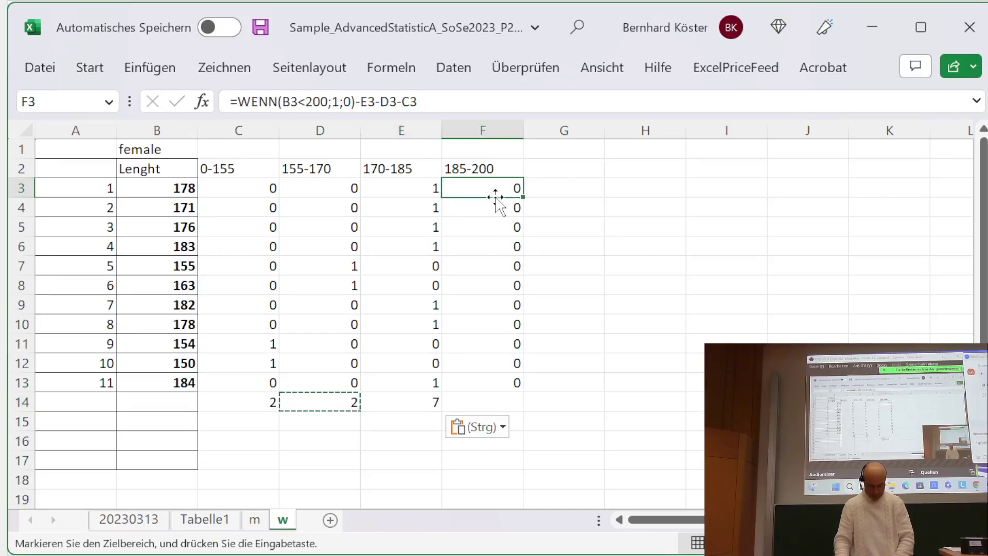
{"action": "left_click", "coordinate": [407, 194]}
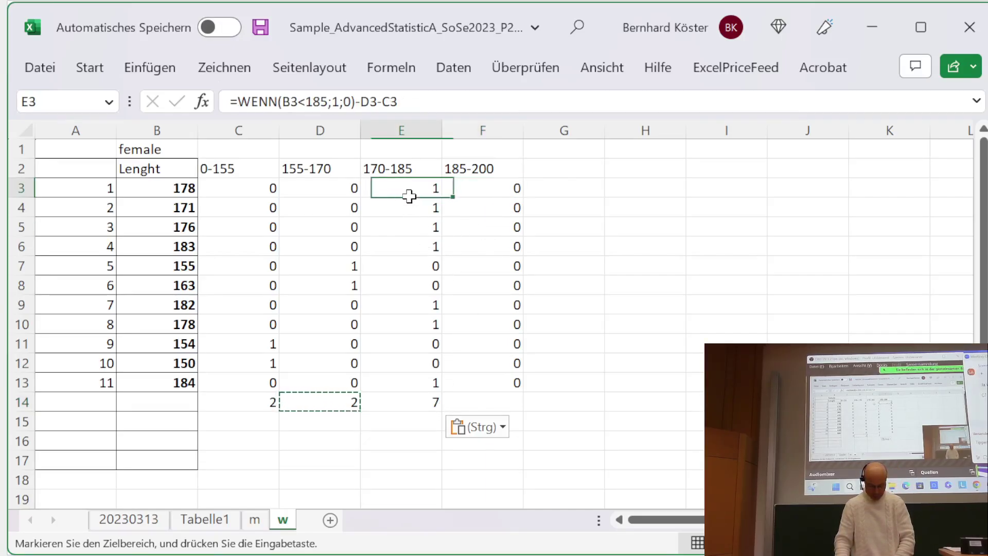
{"action": "left_click", "coordinate": [424, 408]}
{"action": "key", "text": "ctrl+c"}
{"action": "left_click", "coordinate": [490, 398]}
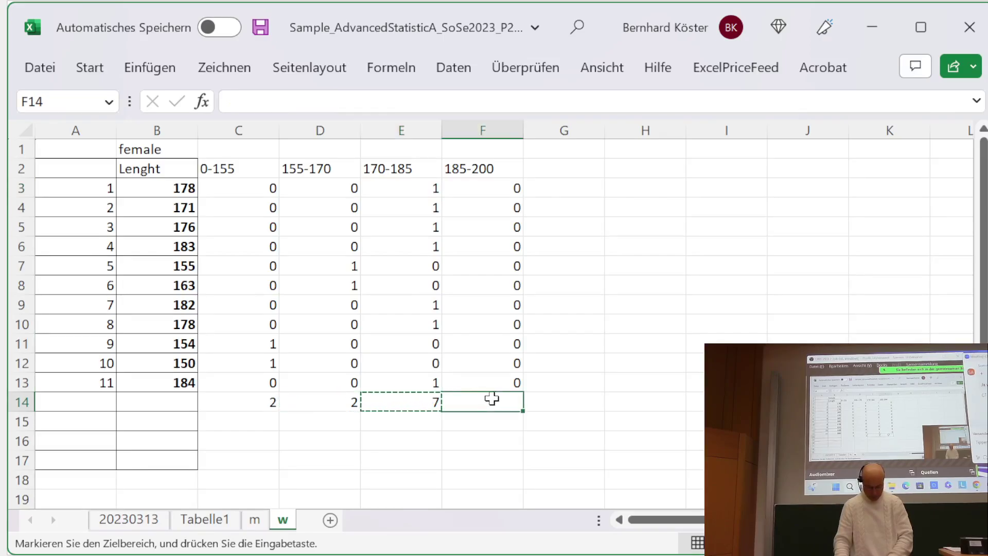
{"action": "key", "text": "ctrl+v"}
{"action": "left_click", "coordinate": [474, 424]}
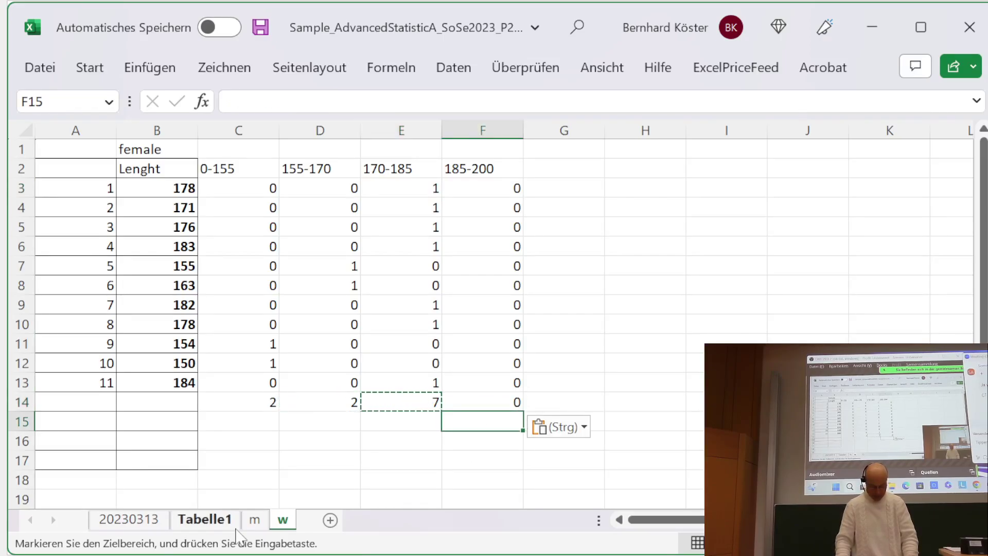
- Enter the female counts 2, 2, 7 and 0 in F4:I4 of the Anzahl table on Tabelle1
{"action": "left_click", "coordinate": [222, 520]}
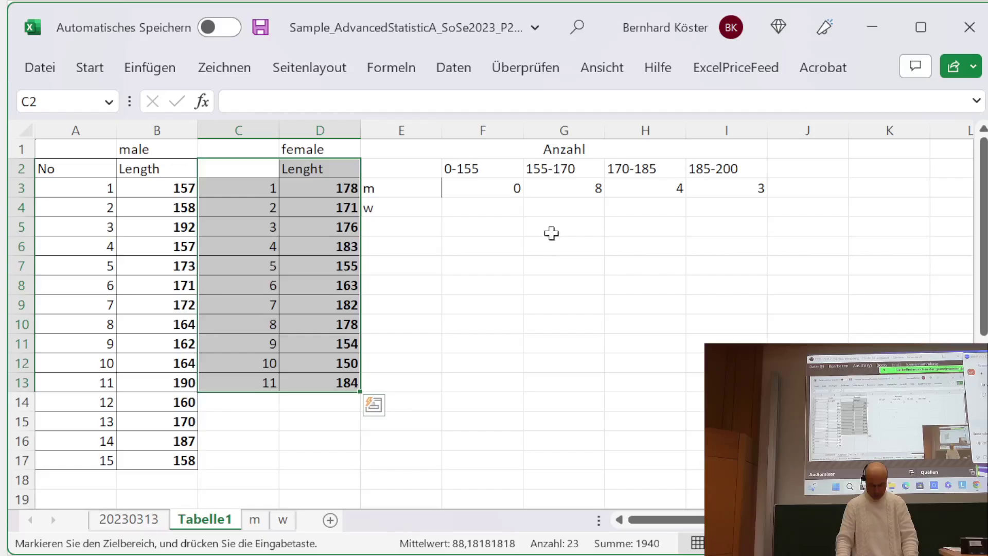
{"action": "left_click", "coordinate": [510, 208]}
{"action": "type", "text": "2"}
{"action": "key", "text": "Tab"}
{"action": "type", "text": "2"}
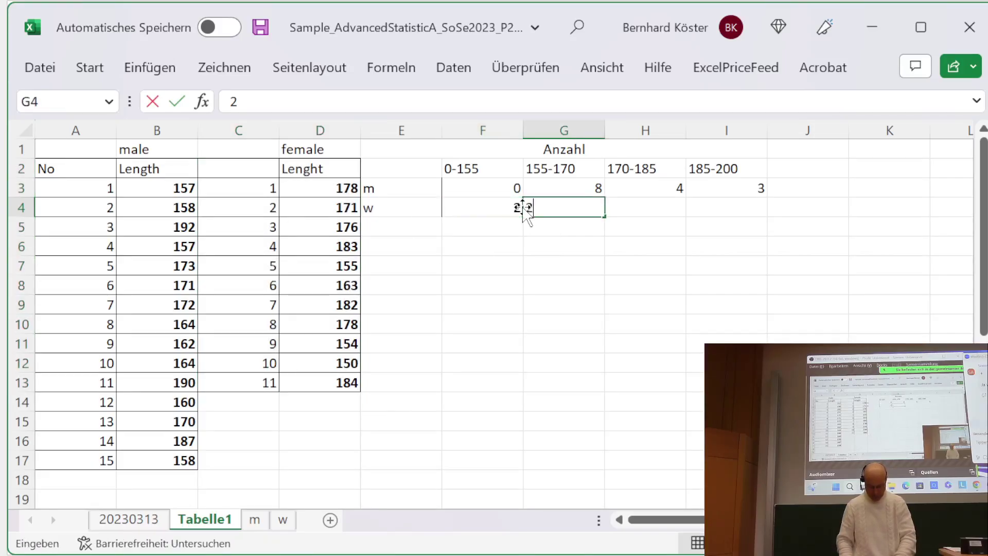
{"action": "key", "text": "Tab"}
{"action": "type", "text": "7"}
{"action": "key", "text": "Tab"}
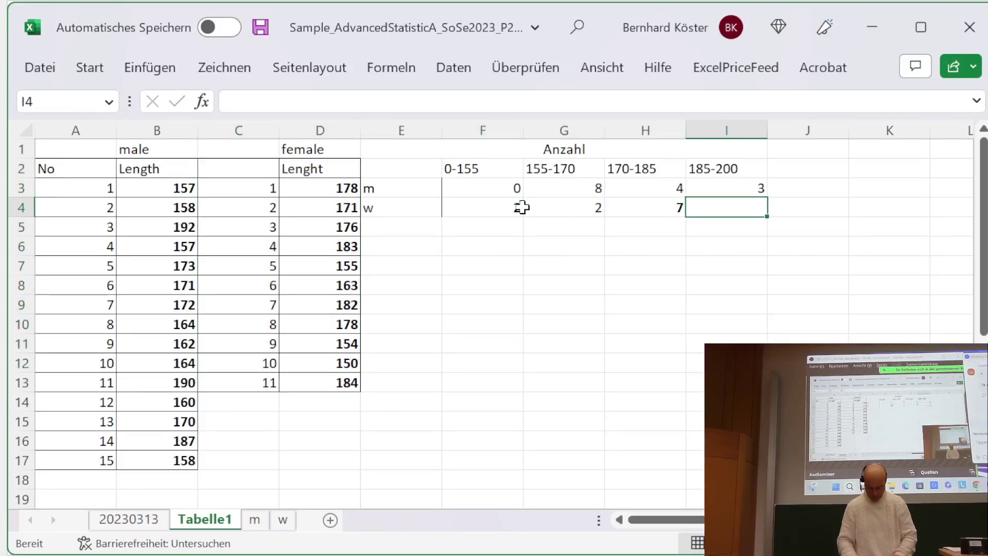
{"action": "type", "text": "0"}
{"action": "left_click", "coordinate": [637, 251]}
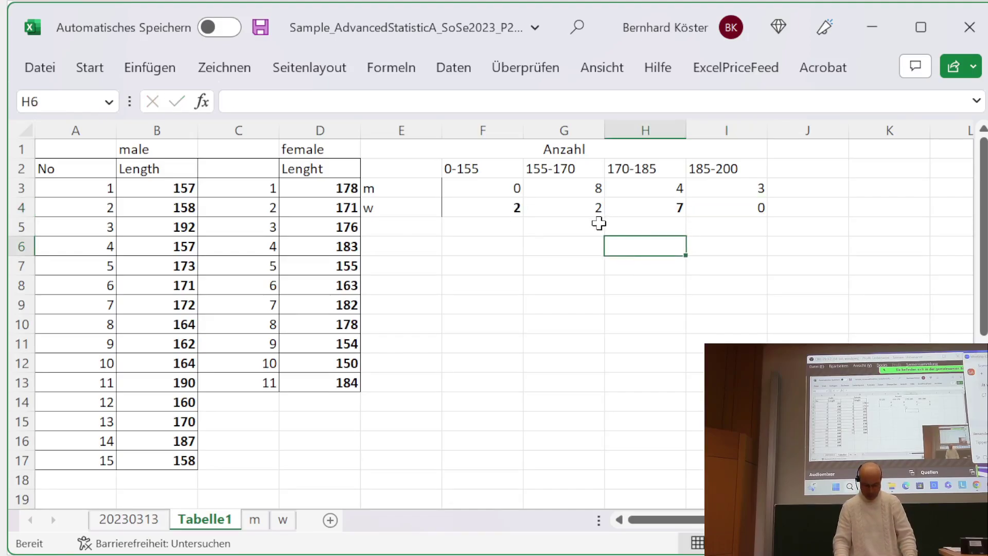
- Remove bold from the Anzahl count values in F3:I4
{"action": "left_click_drag", "start_coordinate": [514, 187], "coordinate": [722, 186]}
{"action": "left_click", "coordinate": [153, 68]}
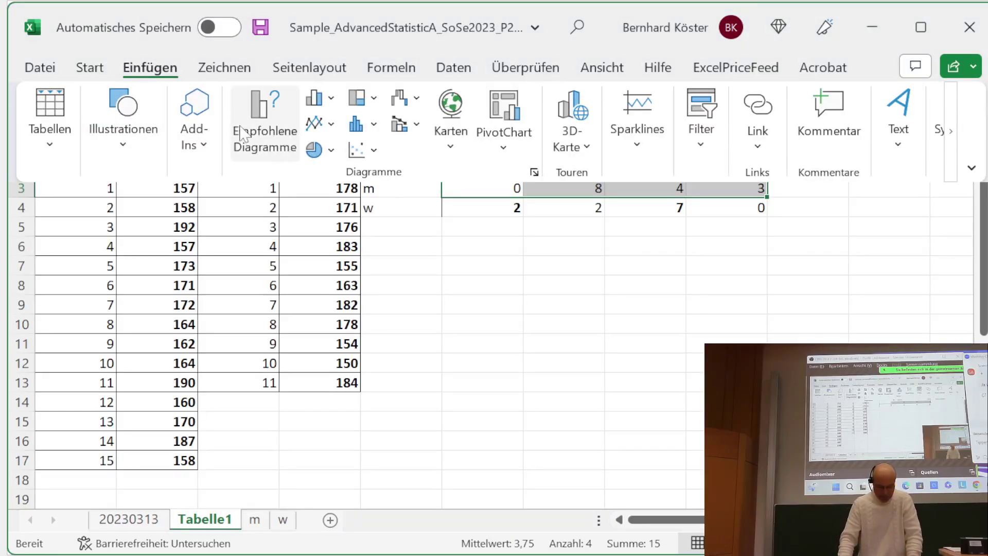
{"action": "left_click", "coordinate": [89, 67]}
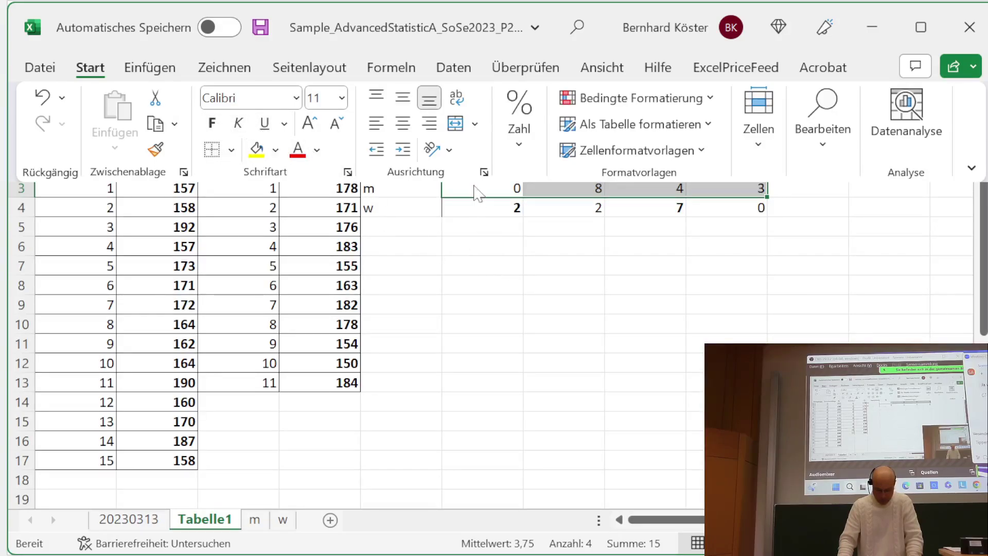
{"action": "left_click", "coordinate": [484, 222]}
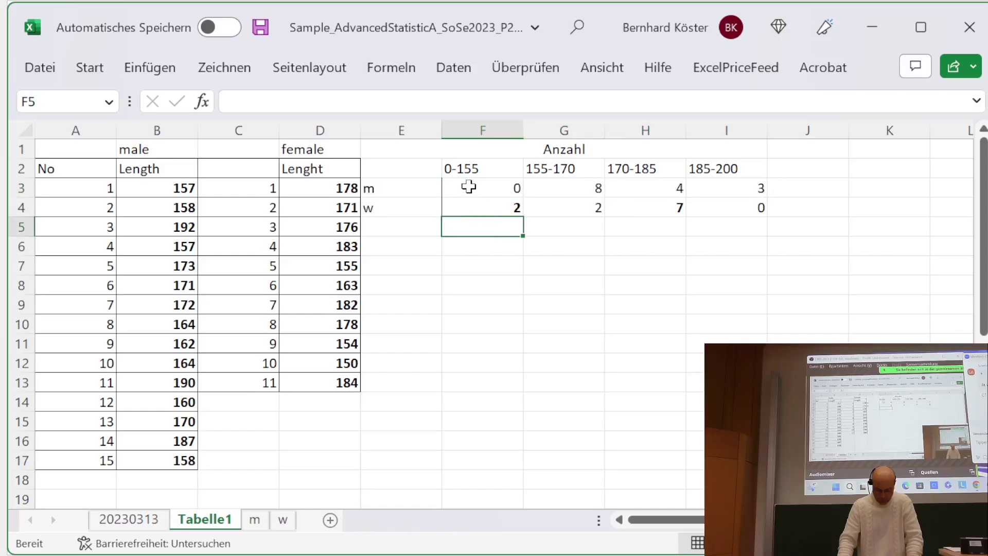
{"action": "left_click_drag", "start_coordinate": [467, 187], "coordinate": [716, 206]}
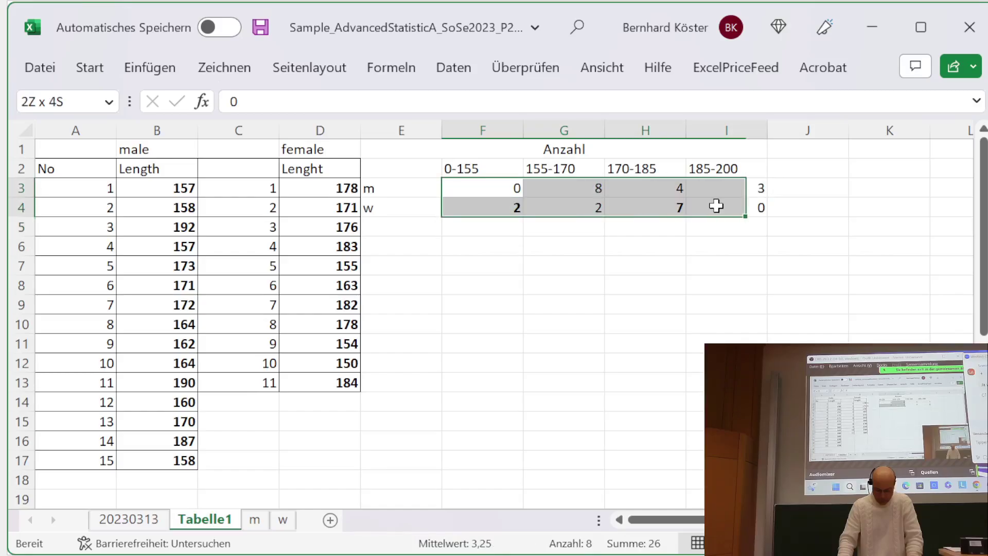
{"action": "left_click", "coordinate": [150, 72]}
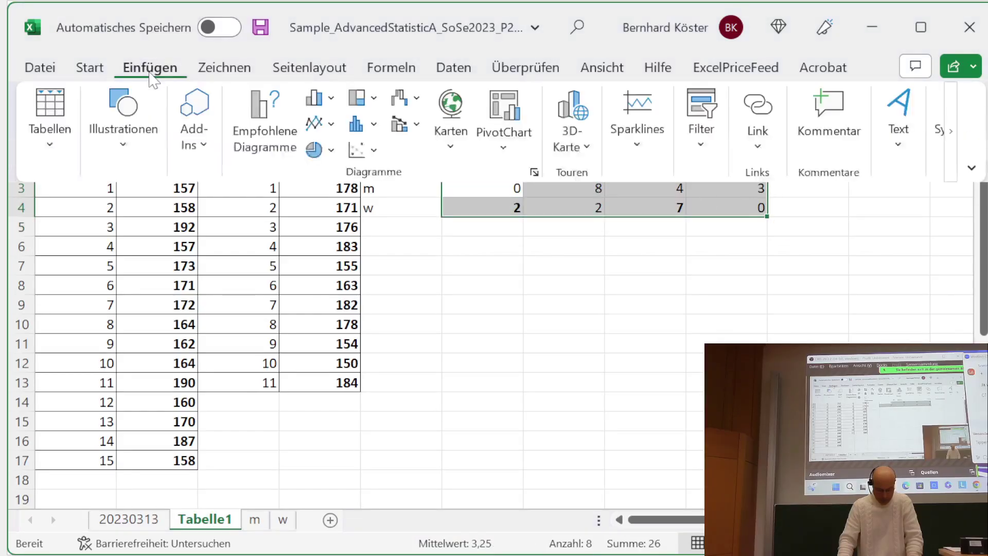
{"action": "left_click", "coordinate": [89, 67]}
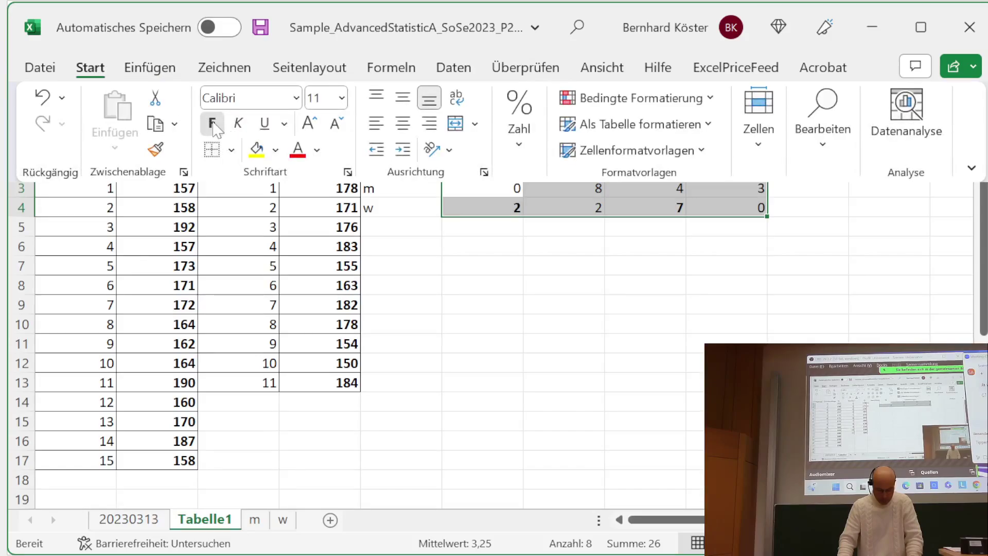
{"action": "left_click", "coordinate": [522, 268]}
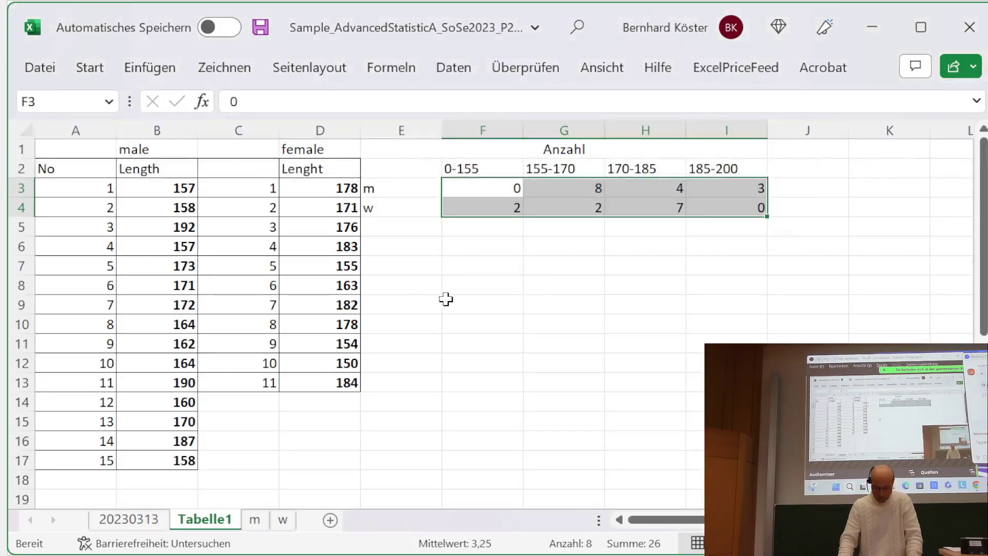
{"action": "left_click", "coordinate": [544, 299]}
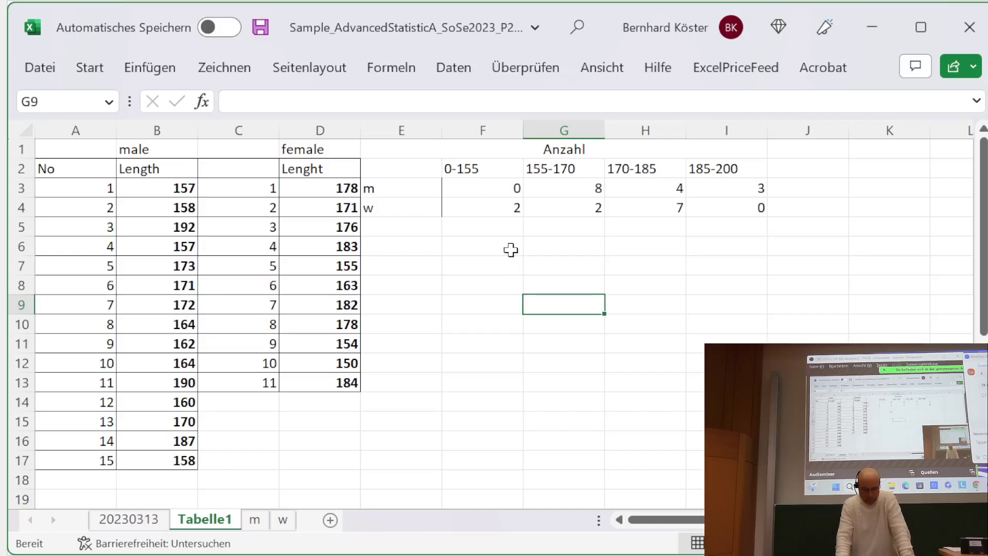
- Apply Alle Rahmenlinien borders to the whole Anzahl table E1:I4
{"action": "left_click", "coordinate": [436, 150]}
{"action": "left_click_drag", "start_coordinate": [435, 150], "coordinate": [519, 206]}
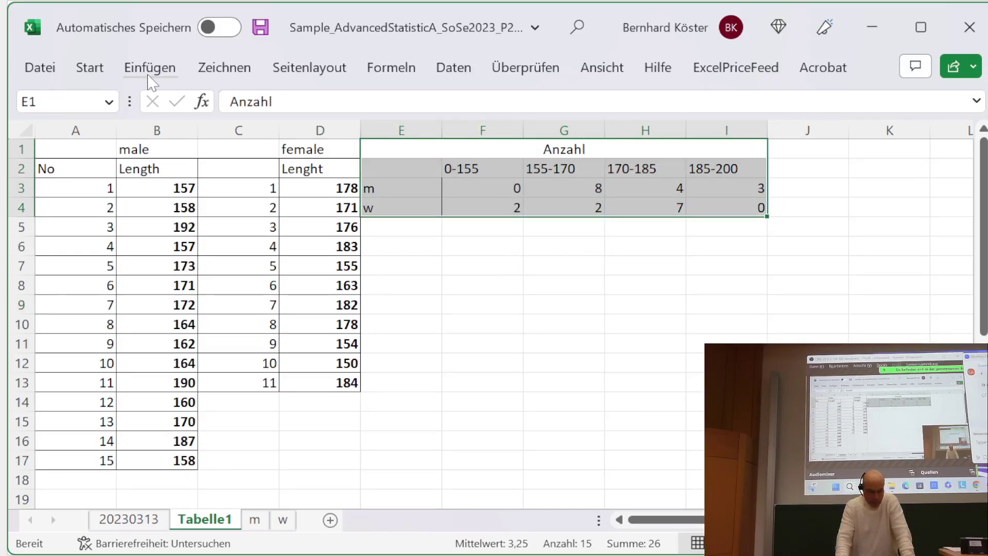
{"action": "left_click", "coordinate": [89, 68]}
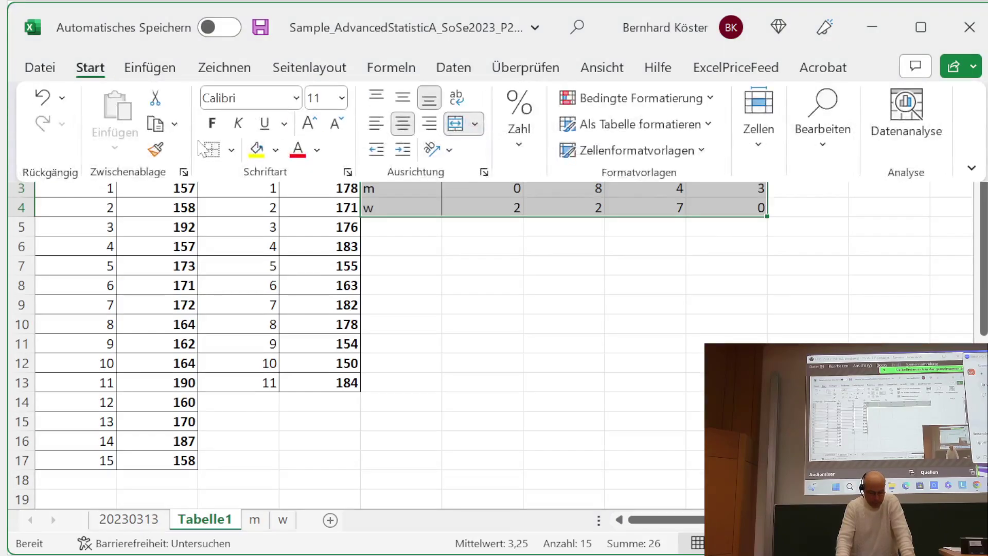
{"action": "left_click", "coordinate": [231, 149]}
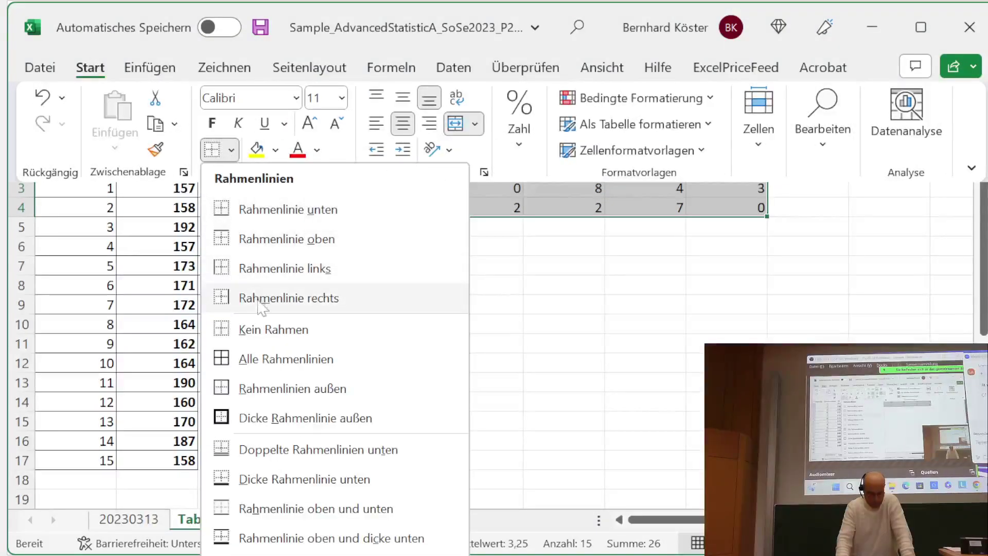
{"action": "left_click", "coordinate": [277, 360]}
{"action": "left_click", "coordinate": [456, 287]}
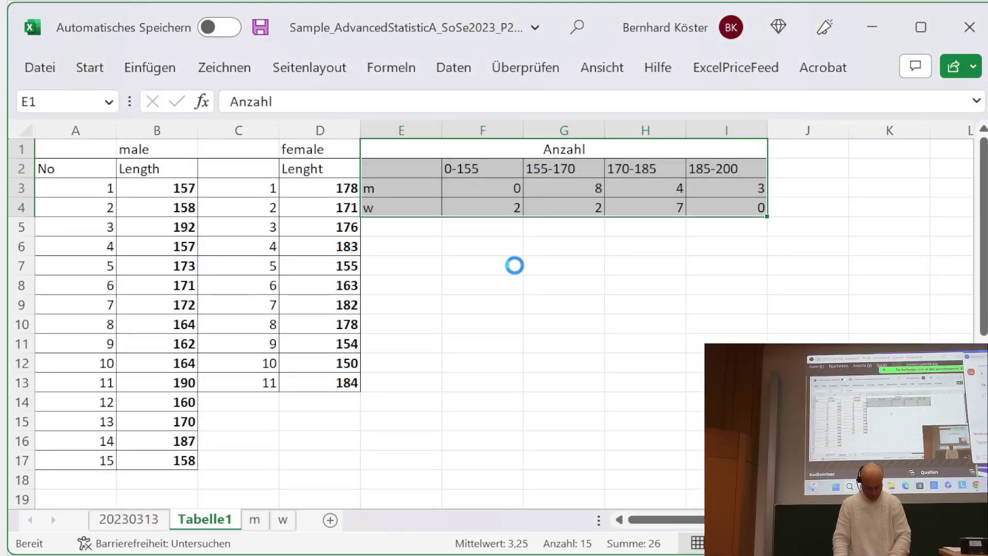
- Delete the title, body text and both formula images from the Conditional probability slide
{"action": "key", "text": "alt+Tab"}
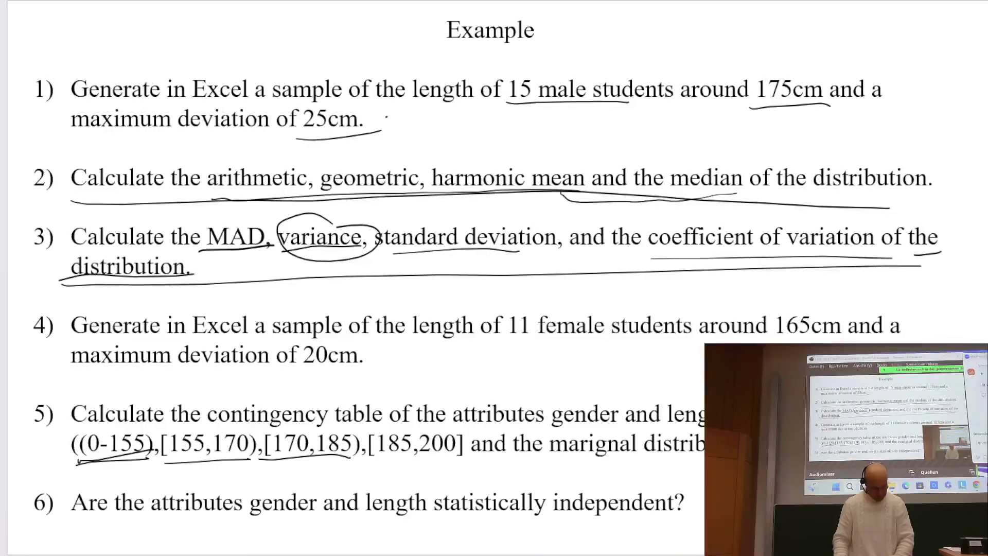
{"action": "key", "text": "Page_Down"}
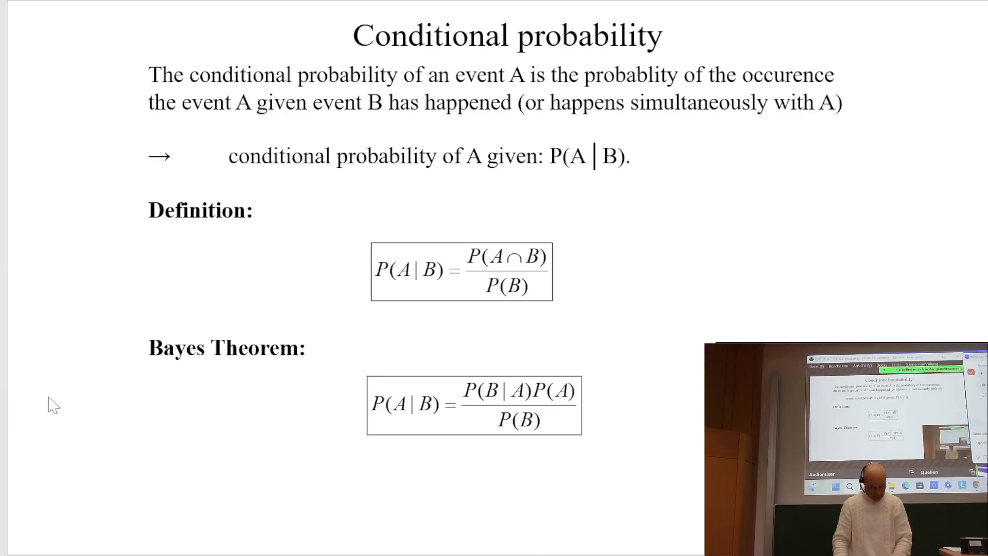
{"action": "left_click", "coordinate": [148, 238]}
{"action": "left_click", "coordinate": [339, 21], "text": "shift"}
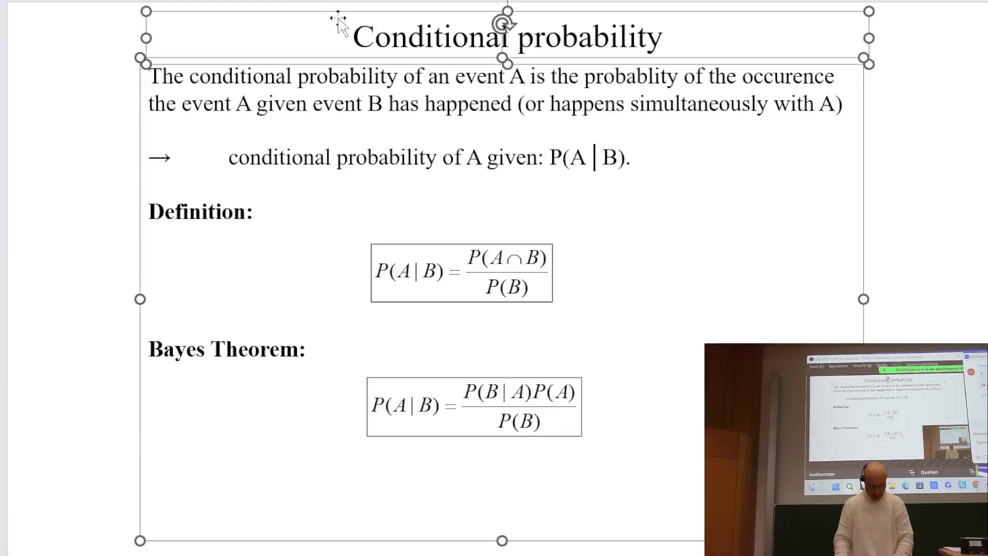
{"action": "key", "text": "Delete"}
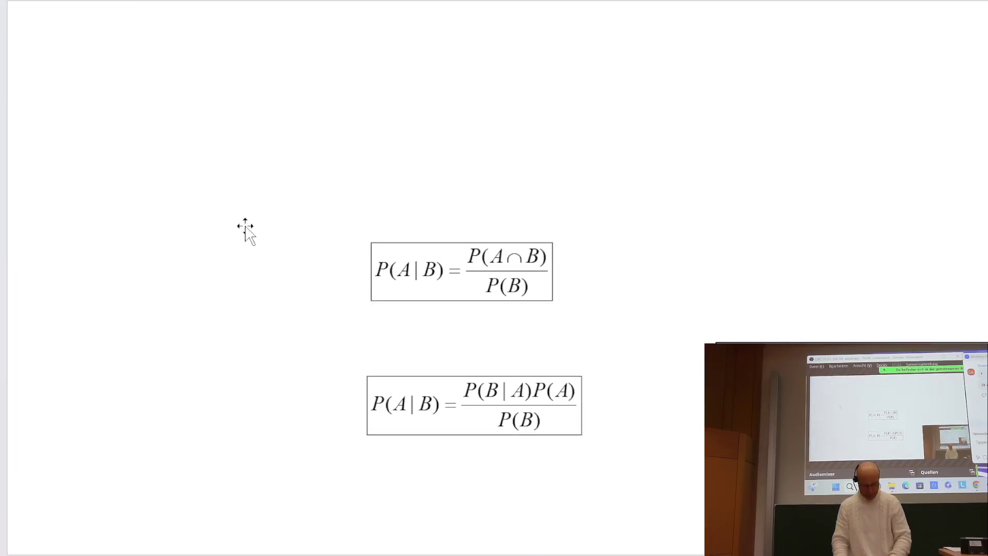
{"action": "left_click", "coordinate": [385, 248]}
{"action": "left_click", "coordinate": [413, 410], "text": "shift"}
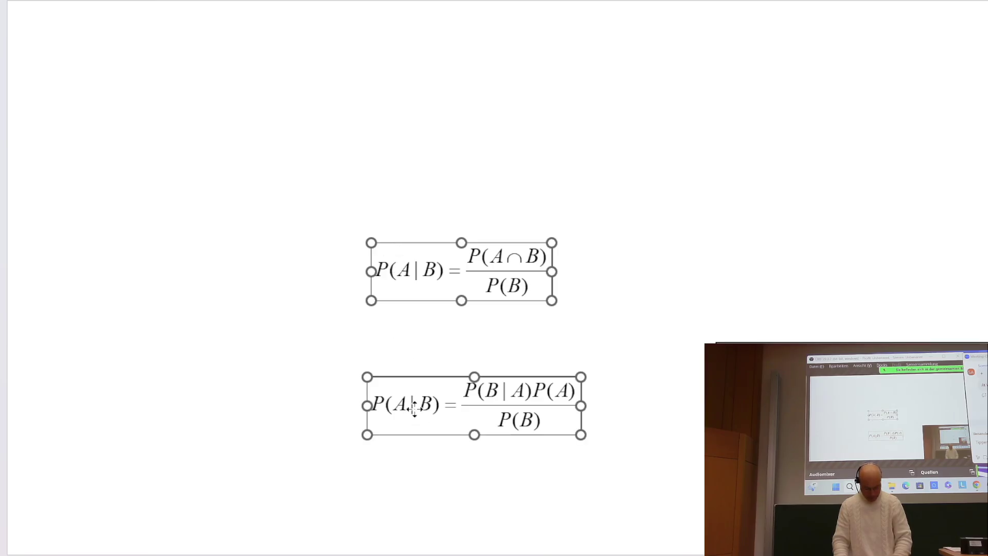
{"action": "key", "text": "ctrl+x"}
{"action": "key", "text": "alt+Tab"}
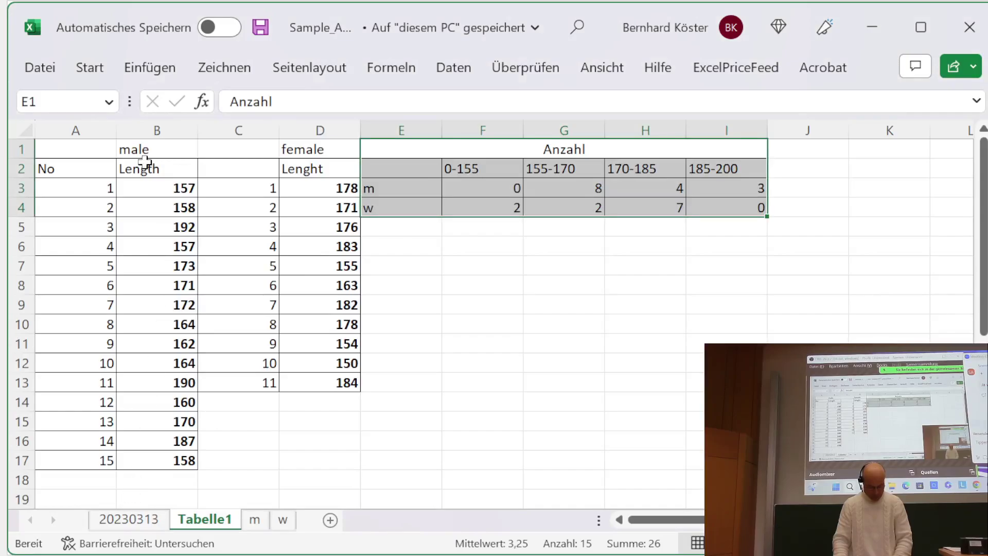
- Select only the male No/Length table A1:B17 and copy it
{"action": "left_click_drag", "start_coordinate": [110, 153], "coordinate": [311, 455]}
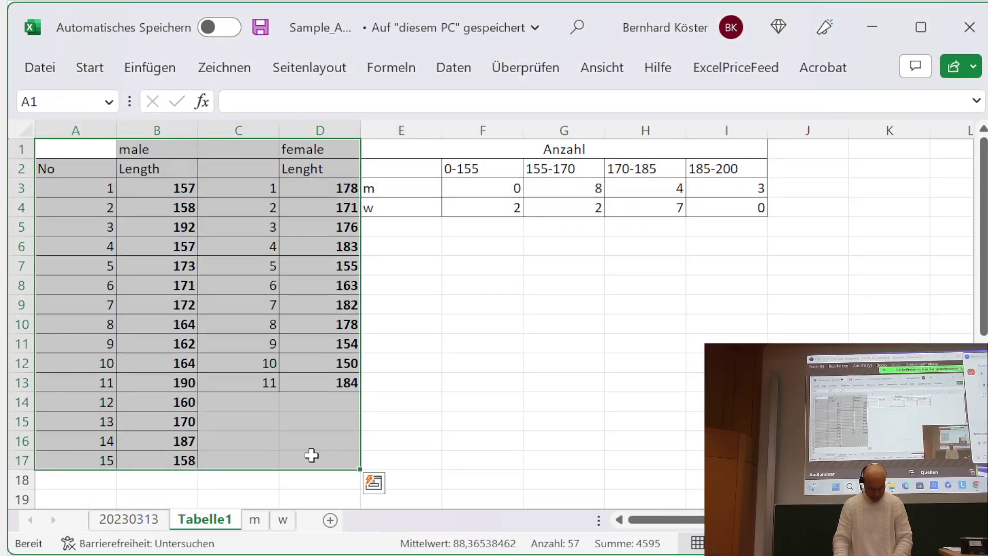
{"action": "left_click", "coordinate": [138, 206]}
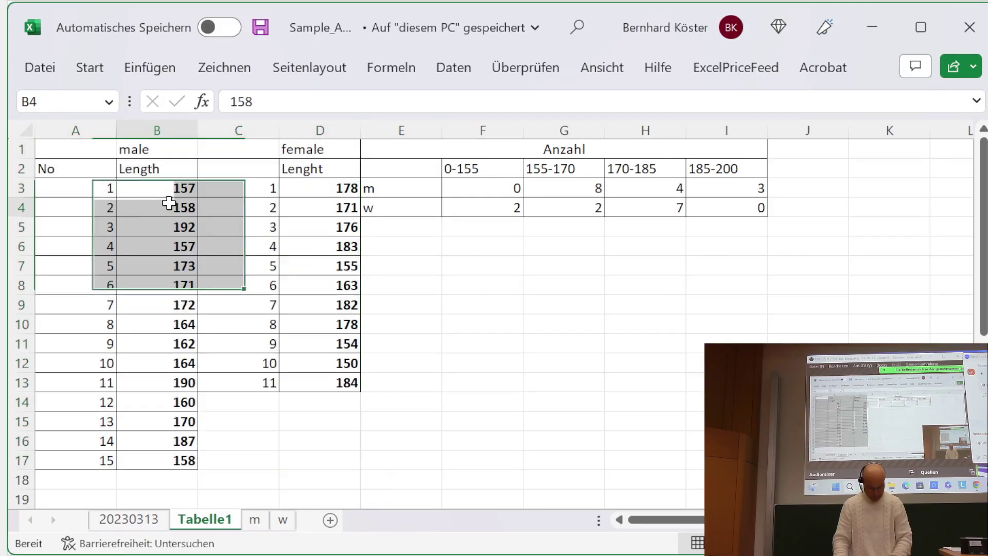
{"action": "left_click_drag", "start_coordinate": [62, 146], "coordinate": [162, 459]}
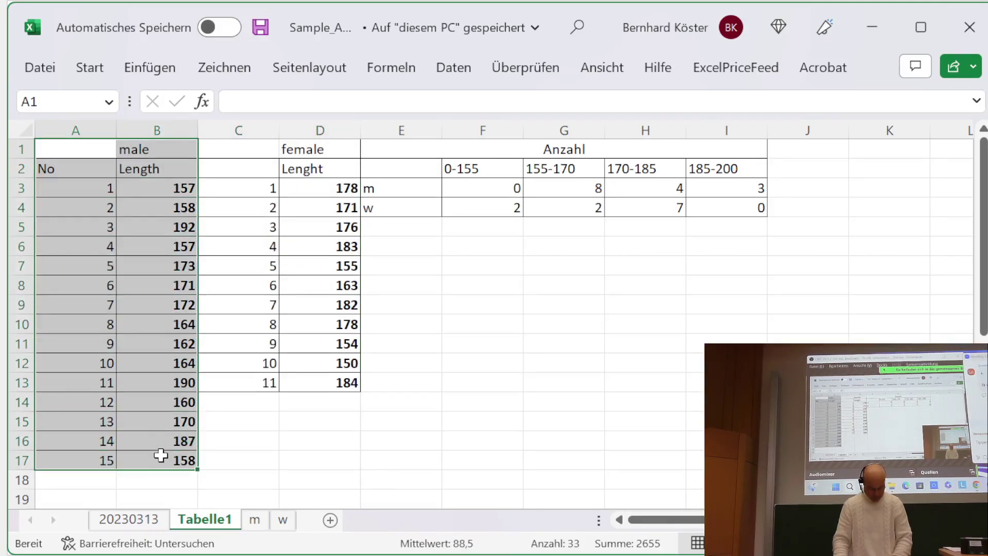
{"action": "key", "text": "ctrl+c"}
{"action": "key", "text": "alt+Tab"}
- Paste the male table with original formatting and move it to the slide's top-left corner
{"action": "right_click", "coordinate": [88, 92]}
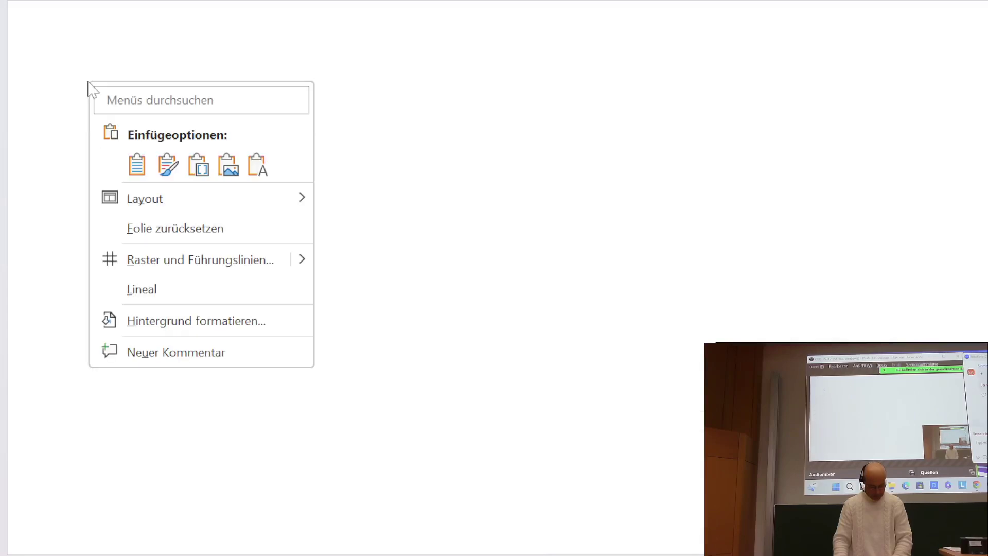
{"action": "left_click", "coordinate": [167, 164]}
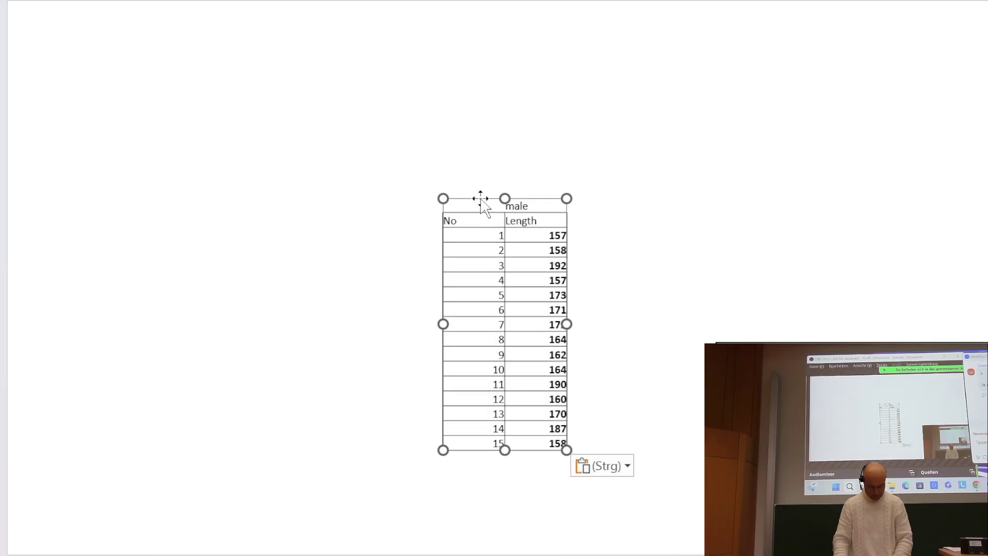
{"action": "left_click_drag", "start_coordinate": [480, 199], "coordinate": [65, 9]}
- Paste the female table C1:D13 with original formatting beside the male table
{"action": "key", "text": "alt+Tab"}
{"action": "left_click_drag", "start_coordinate": [256, 152], "coordinate": [313, 384]}
{"action": "key", "text": "ctrl+c"}
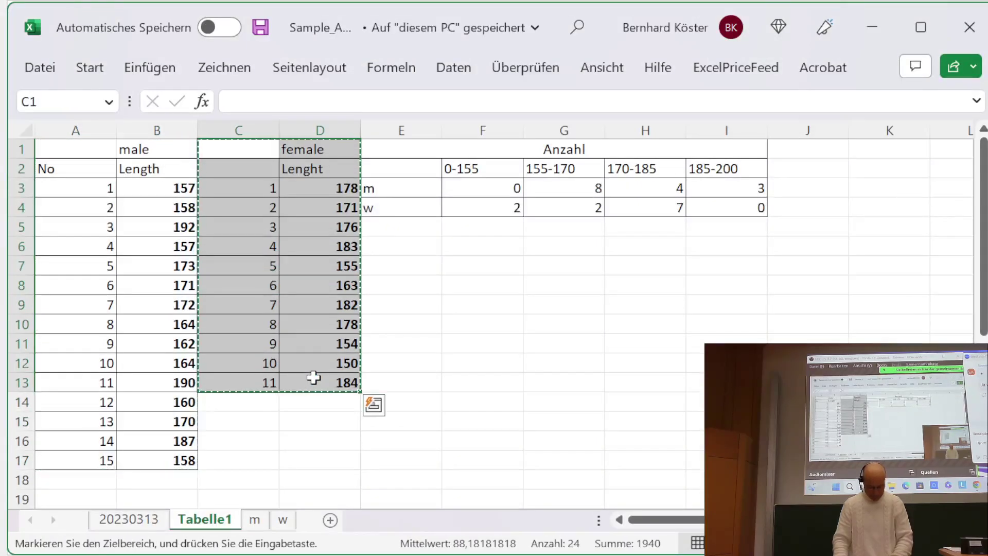
{"action": "key", "text": "alt+Tab"}
{"action": "key", "text": "ctrl+v"}
{"action": "right_click", "coordinate": [276, 172]}
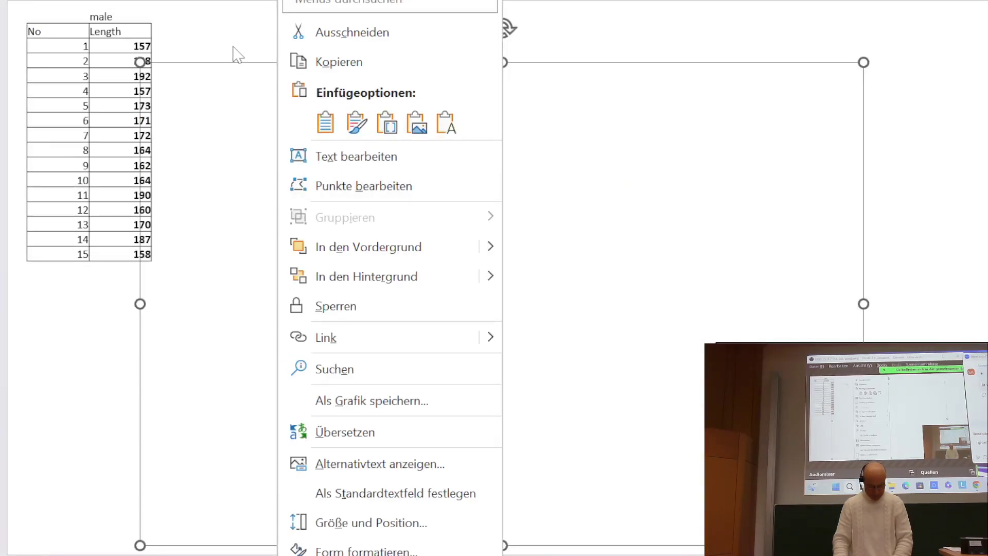
{"action": "key", "text": "Escape"}
{"action": "key", "text": "Delete"}
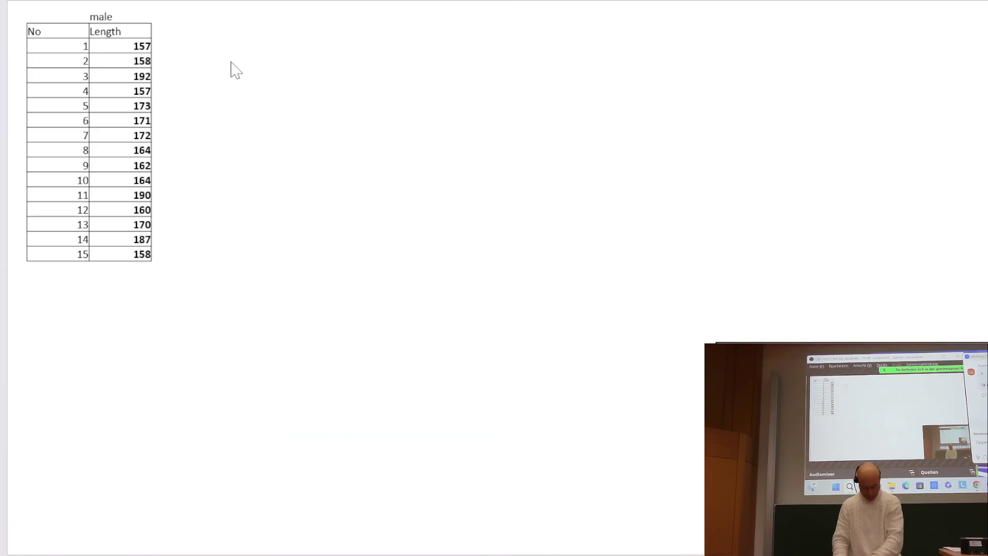
{"action": "right_click", "coordinate": [231, 62]}
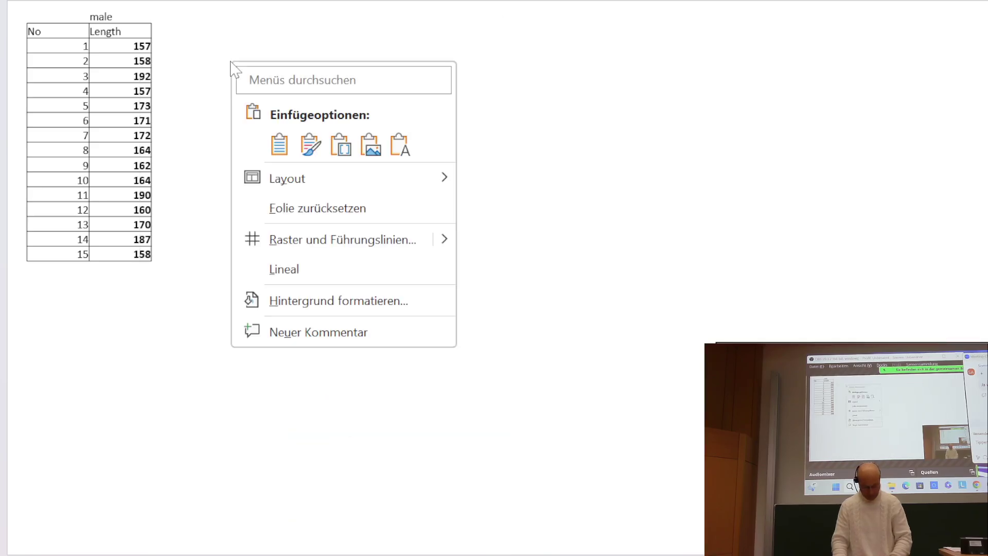
{"action": "left_click", "coordinate": [313, 147]}
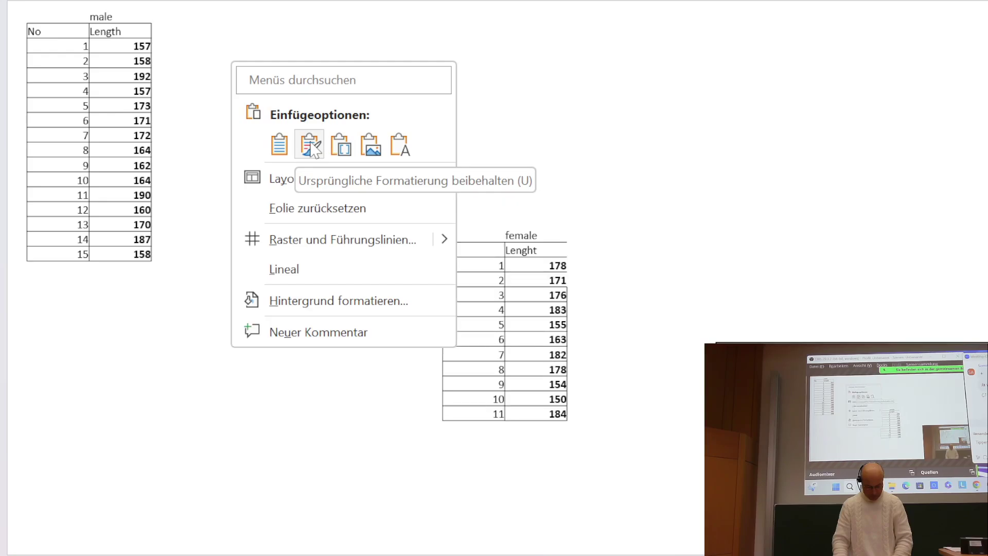
{"action": "left_click_drag", "start_coordinate": [458, 225], "coordinate": [194, 14]}
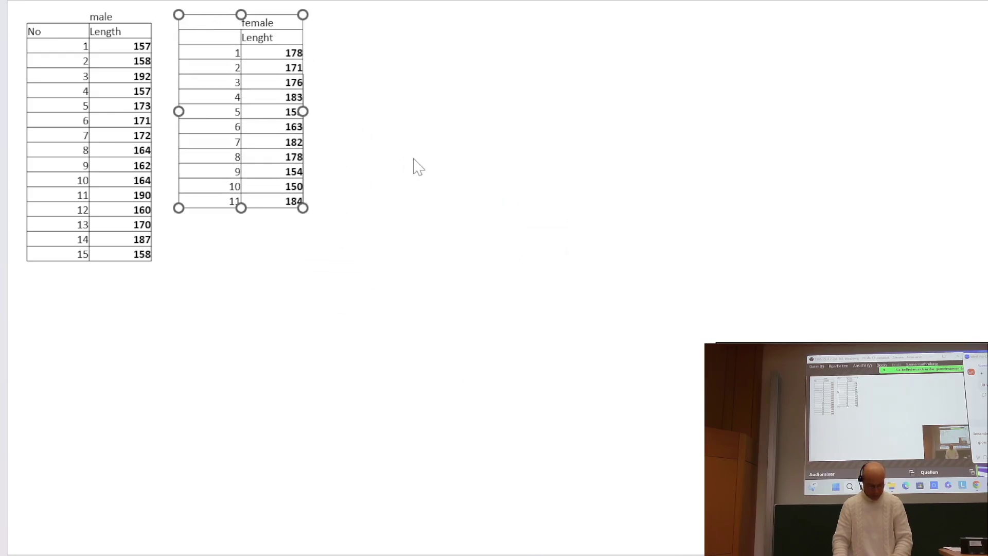
- Paste the Anzahl table E1:I4 with original formatting at the top, right of the female table
{"action": "key", "text": "alt+Tab"}
{"action": "left_click_drag", "start_coordinate": [435, 148], "coordinate": [480, 208]}
{"action": "key", "text": "ctrl+c"}
{"action": "key", "text": "alt+Tab"}
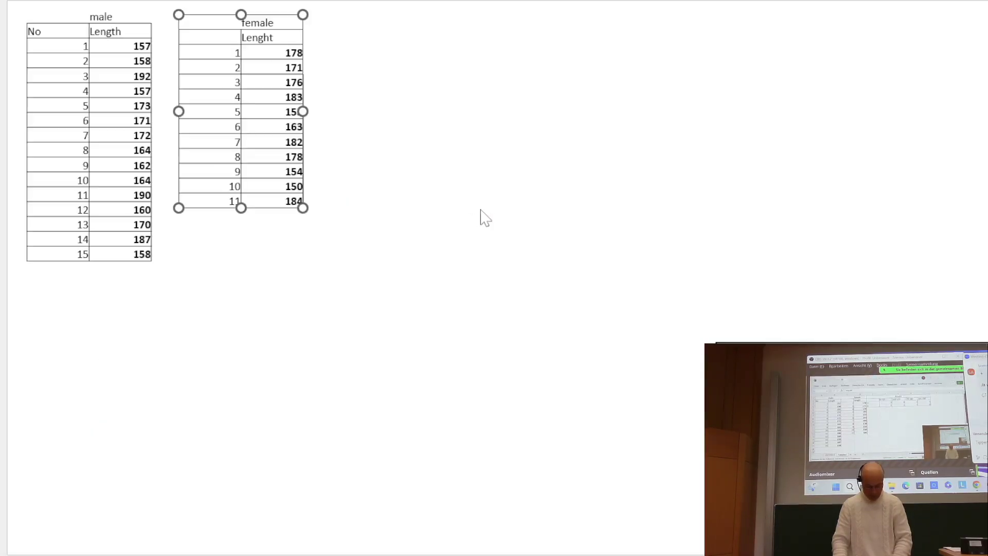
{"action": "right_click", "coordinate": [418, 82]}
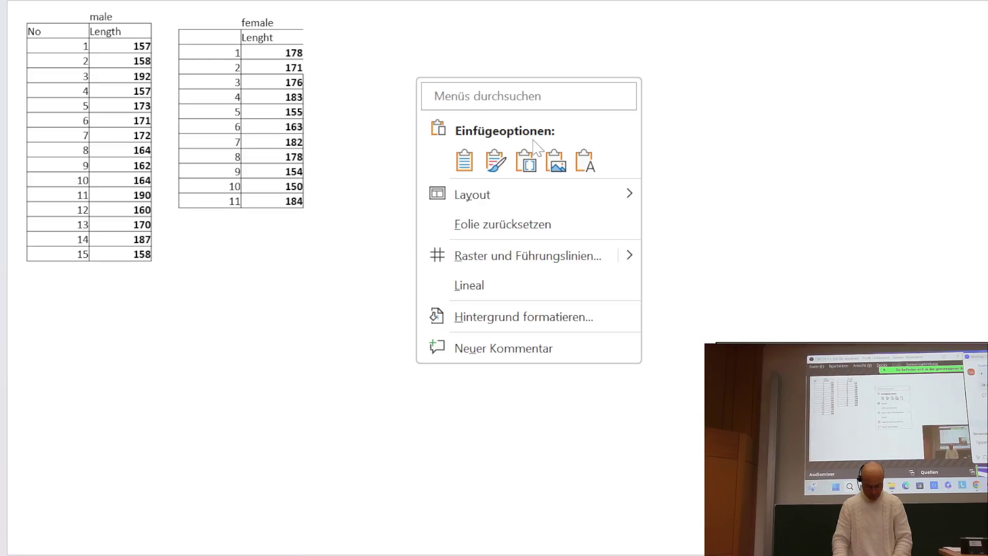
{"action": "left_click", "coordinate": [496, 162]}
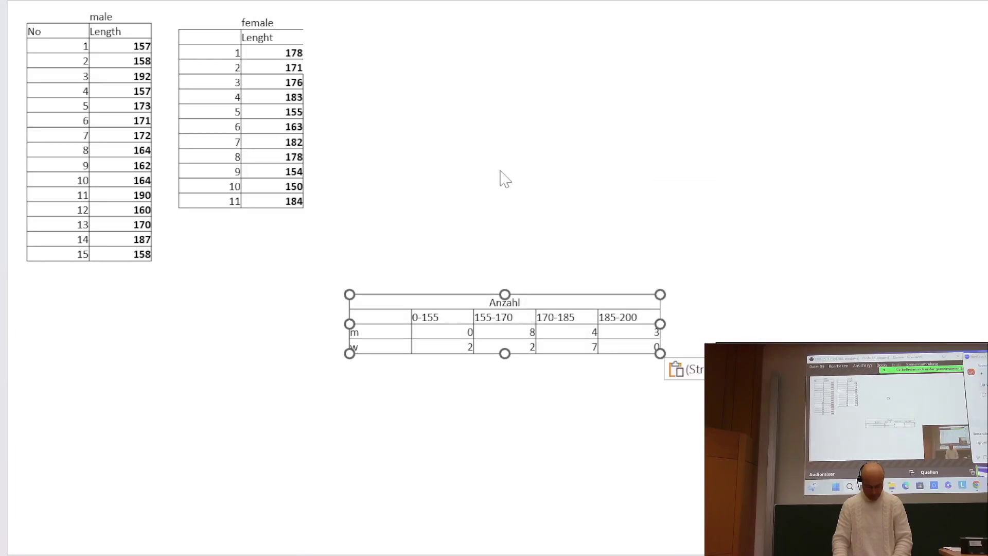
{"action": "left_click_drag", "start_coordinate": [474, 293], "coordinate": [471, 25]}
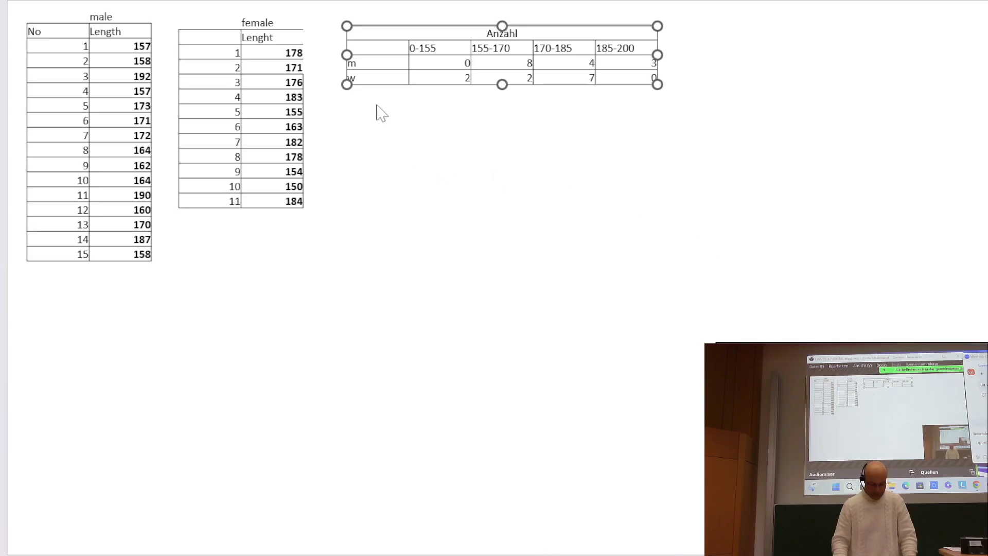
{"action": "left_click", "coordinate": [413, 179]}
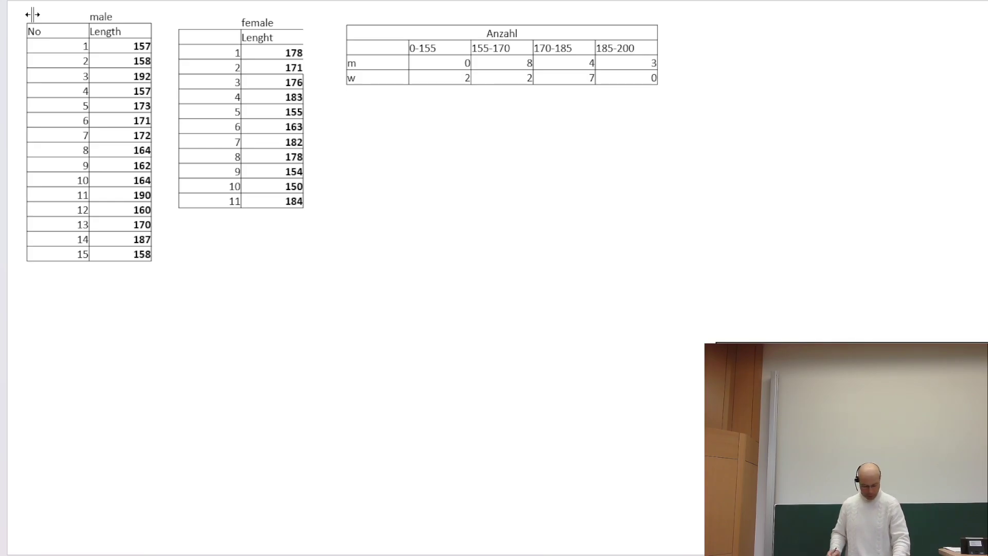
{"action": "key", "text": "alt+Tab"}
{"action": "key", "text": "alt+Tab"}
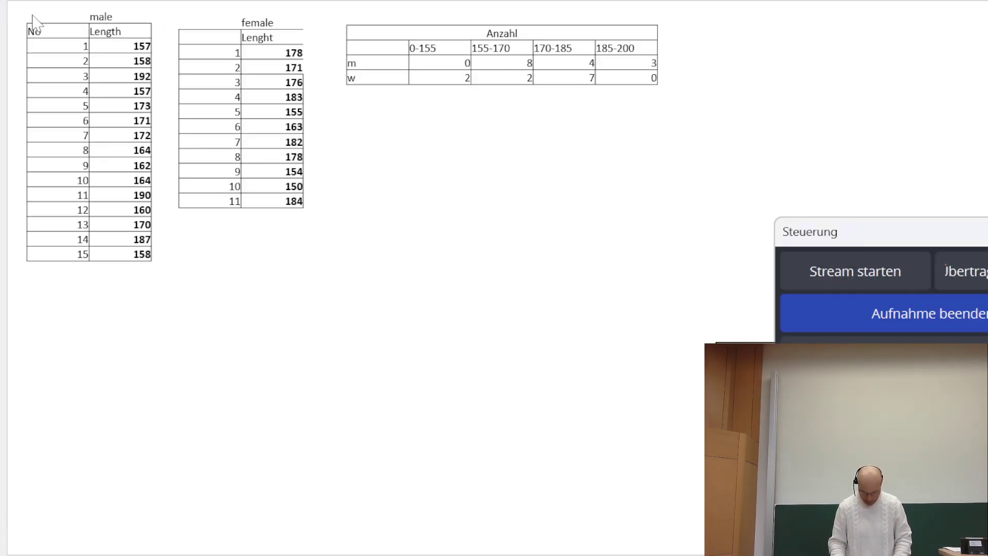
{"action": "key", "text": "alt+Tab"}
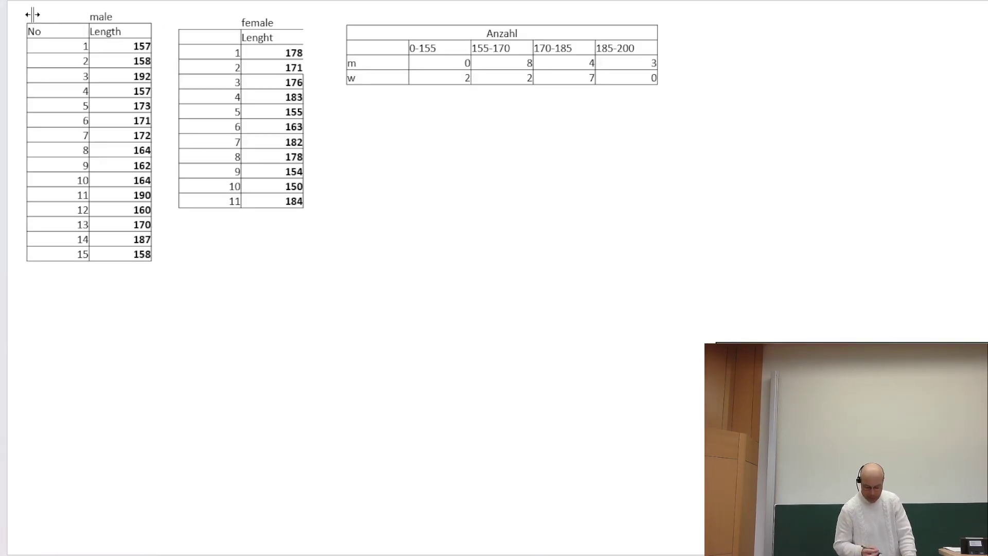
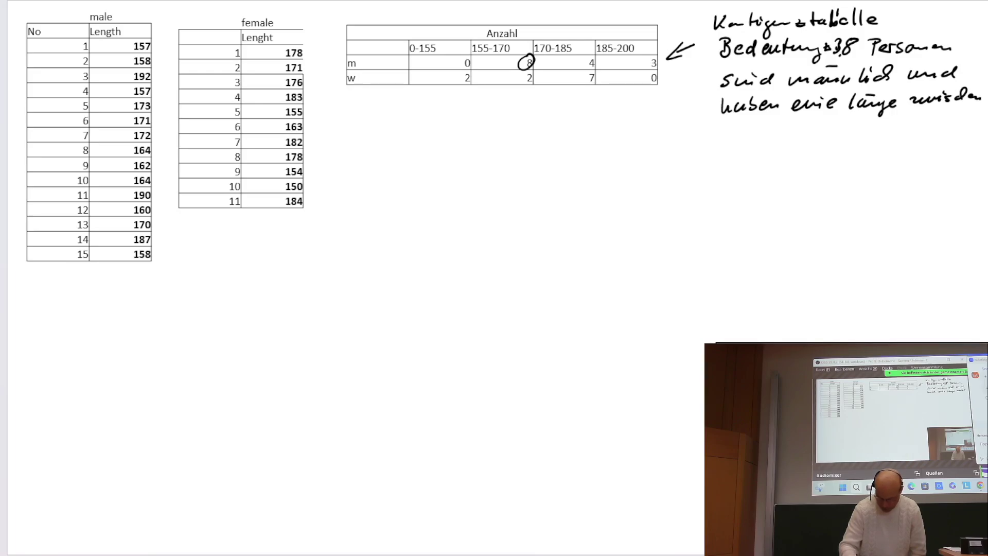
- Finish the pen note with 'zwischen' and '155 und 170', then select the Anzahl table
{"action": "mouse_move", "coordinate": [724, 133]}
{"action": "left_mouse_down"}
{"action": "mouse_move", "coordinate": [735, 127]}
{"action": "mouse_move", "coordinate": [732, 140]}
{"action": "mouse_move", "coordinate": [745, 138]}
{"action": "left_mouse_up"}
{"action": "mouse_move", "coordinate": [747, 125]}
{"action": "left_mouse_down"}
{"action": "mouse_move", "coordinate": [760, 137]}
{"action": "mouse_move", "coordinate": [773, 124]}
{"action": "mouse_move", "coordinate": [860, 136]}
{"action": "mouse_move", "coordinate": [876, 124]}
{"action": "left_mouse_up"}
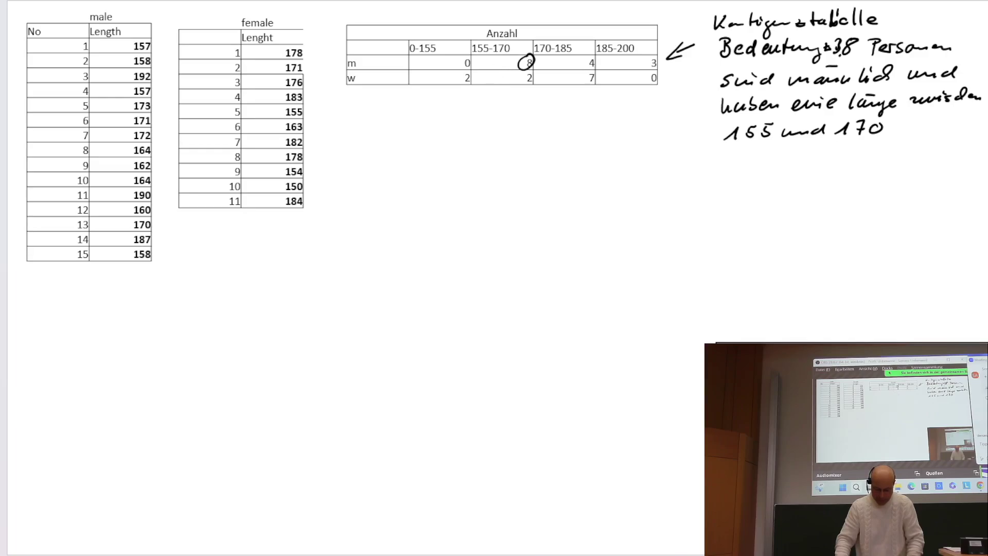
{"action": "left_click", "coordinate": [507, 48]}
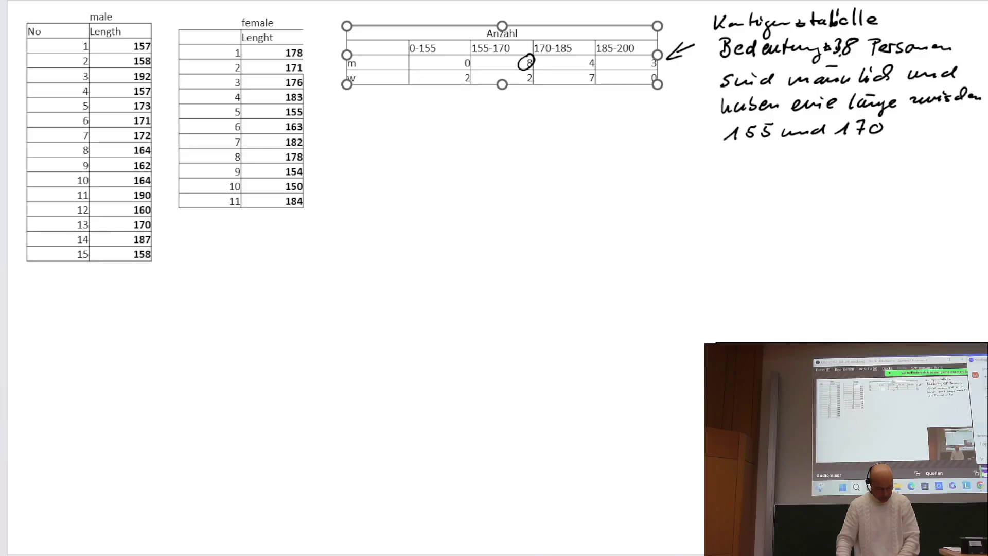
- Page back through the earlier slides, then switch to the Excel workbook
{"action": "key", "text": "Page_Up"}
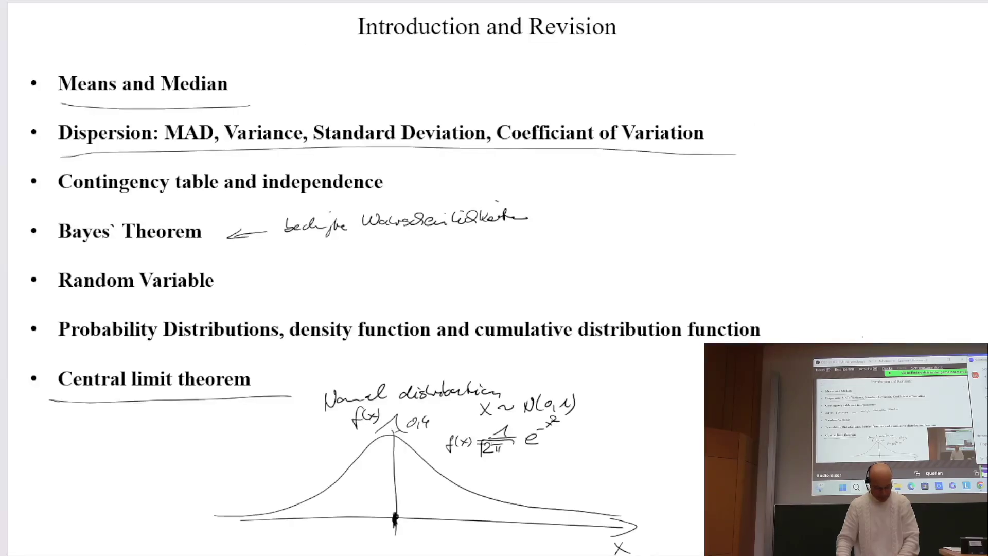
{"action": "key", "text": "Page_Up"}
{"action": "key", "text": "Page_Up"}
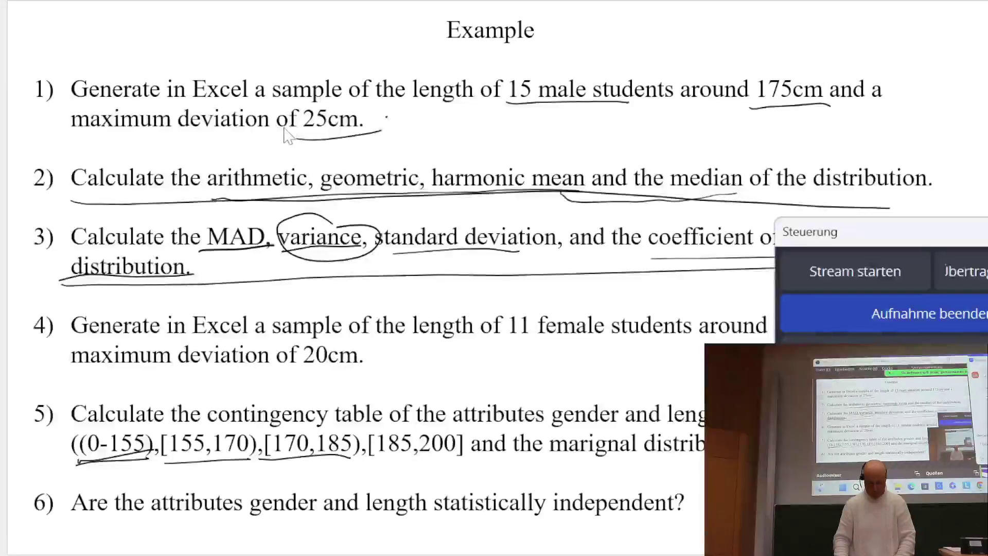
{"action": "key", "text": "alt+Tab"}
{"action": "key", "text": "alt+Tab"}
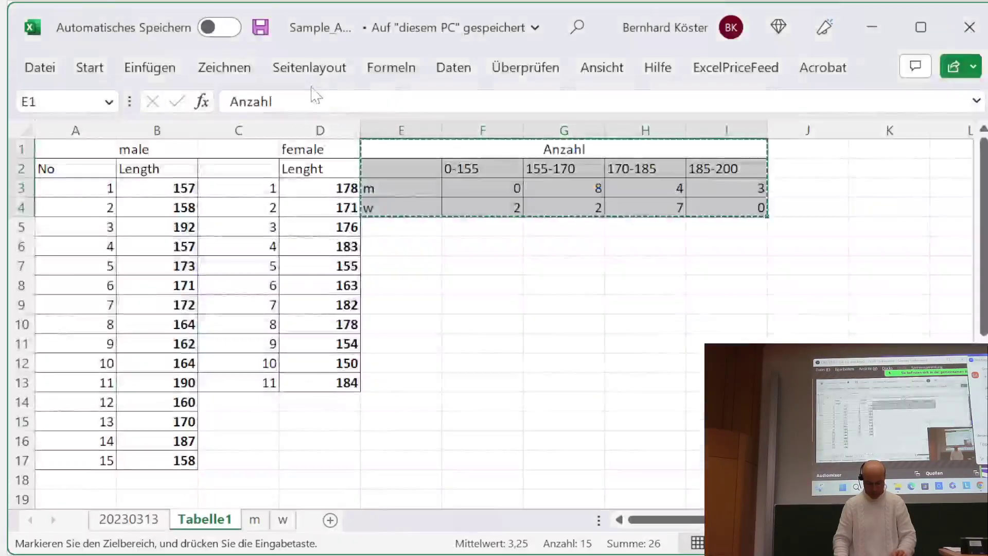
- Relabel the first two intervals as (0-155) and [155-170)
{"action": "left_click", "coordinate": [473, 170]}
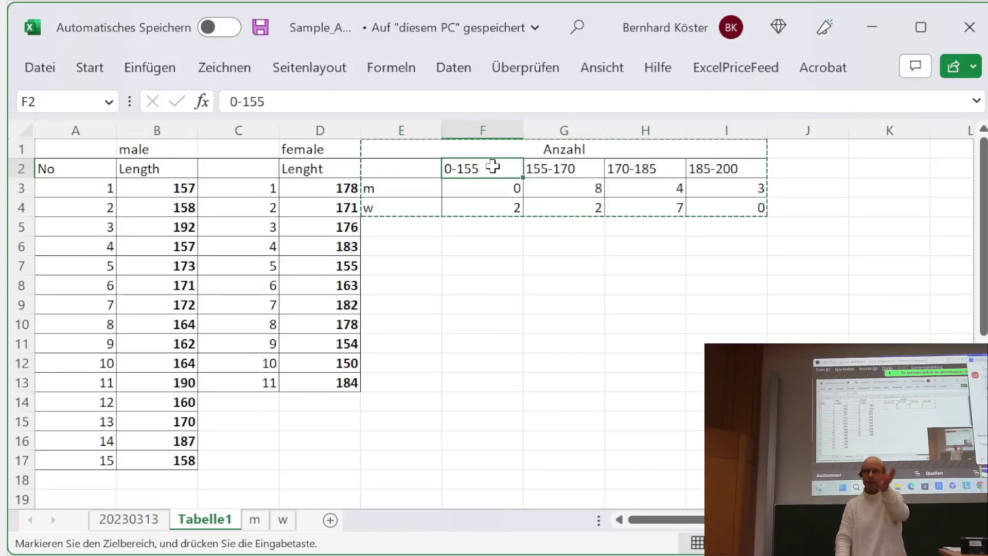
{"action": "key", "text": "F2"}
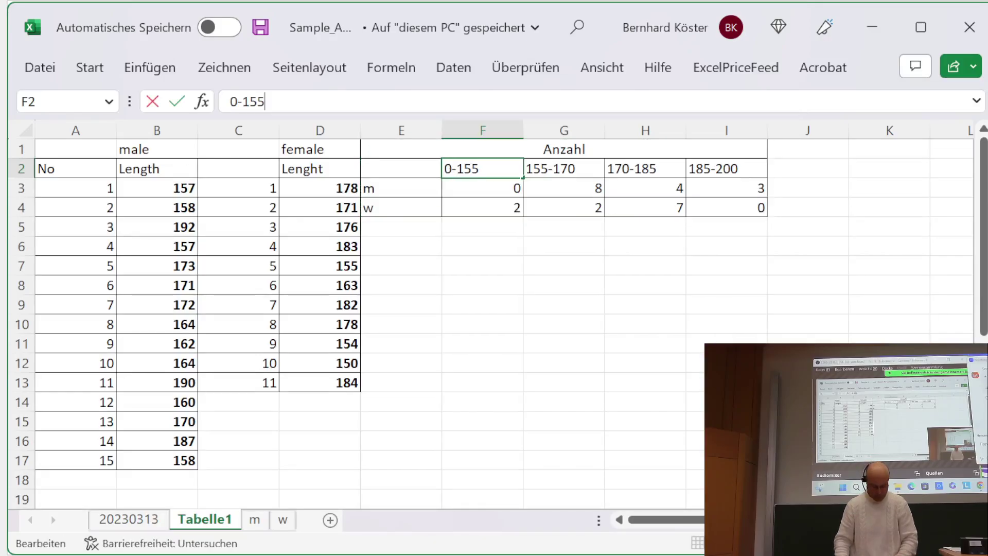
{"action": "type", "text": ")"}
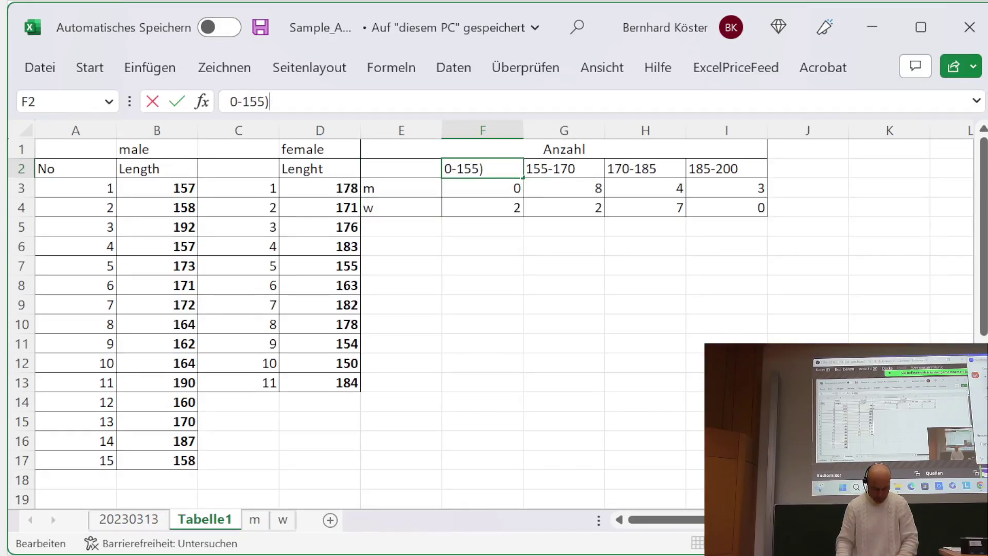
{"action": "type", "text": "("}
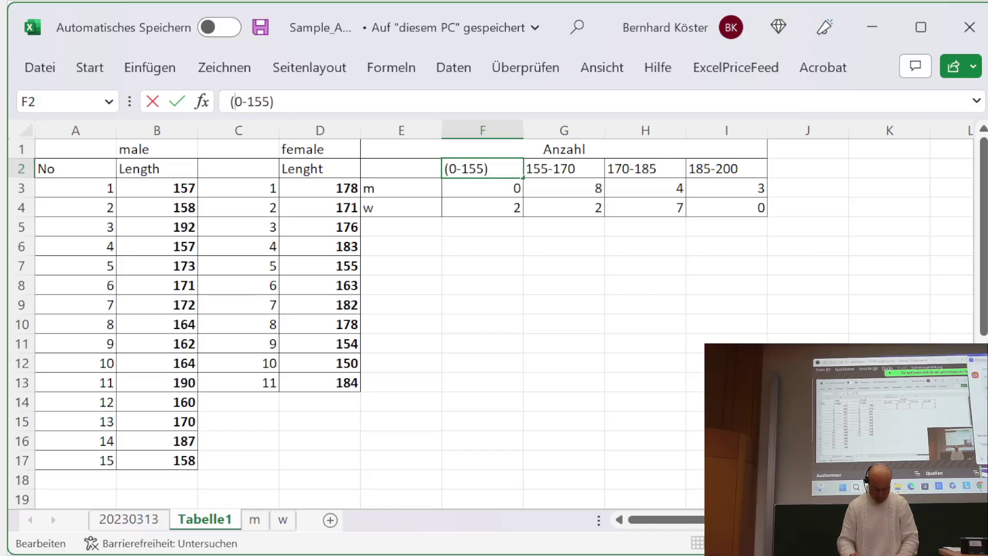
{"action": "left_click", "coordinate": [546, 168]}
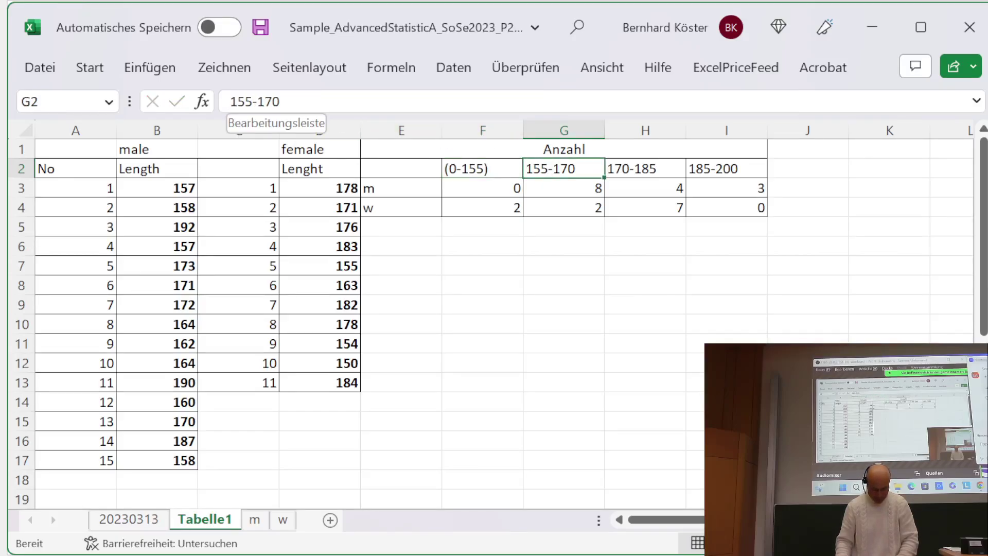
{"action": "left_click", "coordinate": [230, 101]}
{"action": "type", "text": "["}
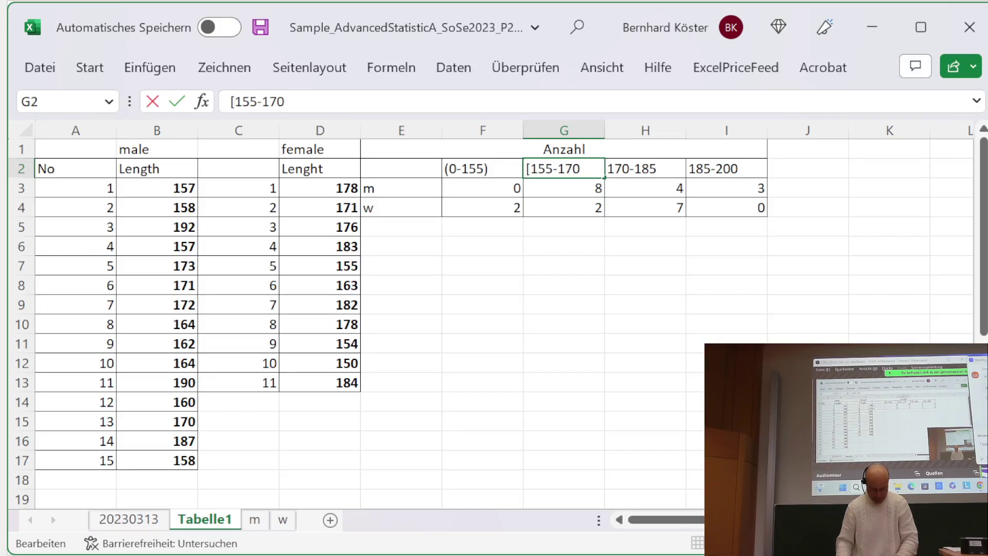
{"action": "left_click", "coordinate": [285, 102]}
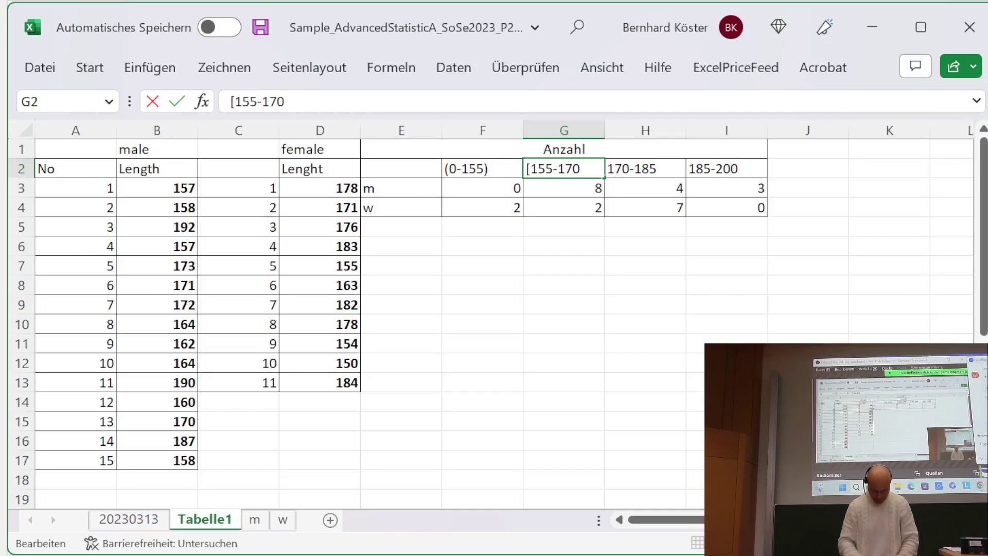
{"action": "type", "text": ")"}
- Relabel the remaining intervals as [170-185) and [185-200)
{"action": "left_click", "coordinate": [650, 169]}
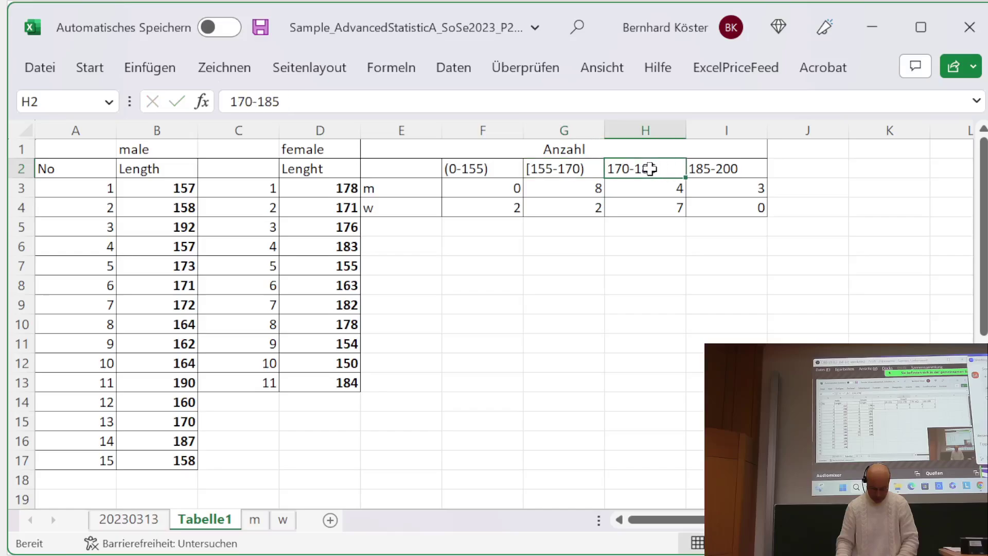
{"action": "left_click", "coordinate": [229, 102]}
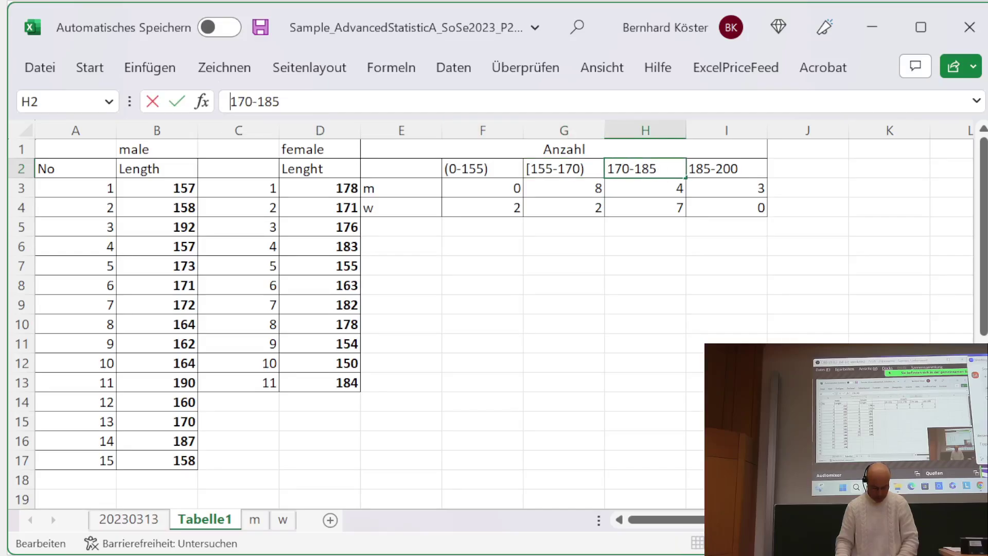
{"action": "type", "text": "["}
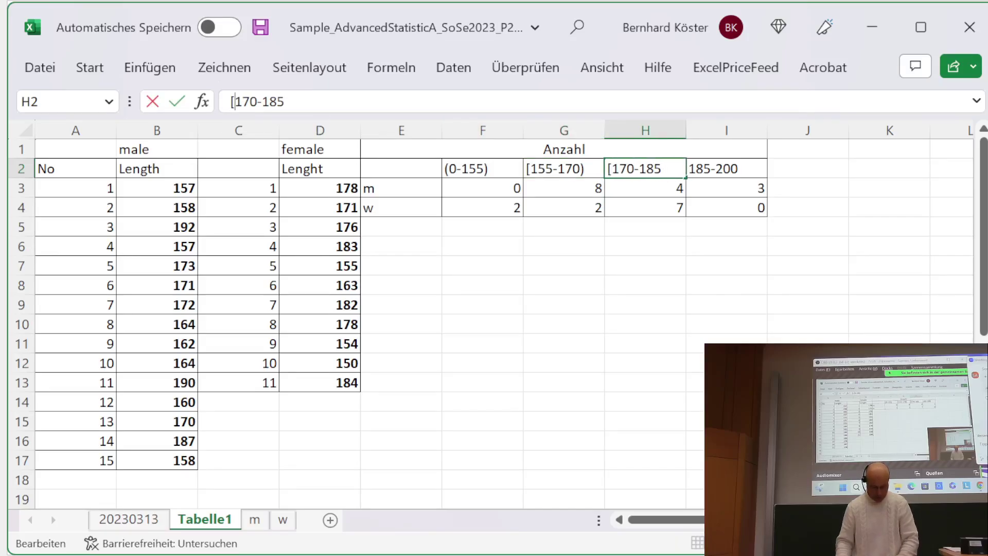
{"action": "type", "text": ")"}
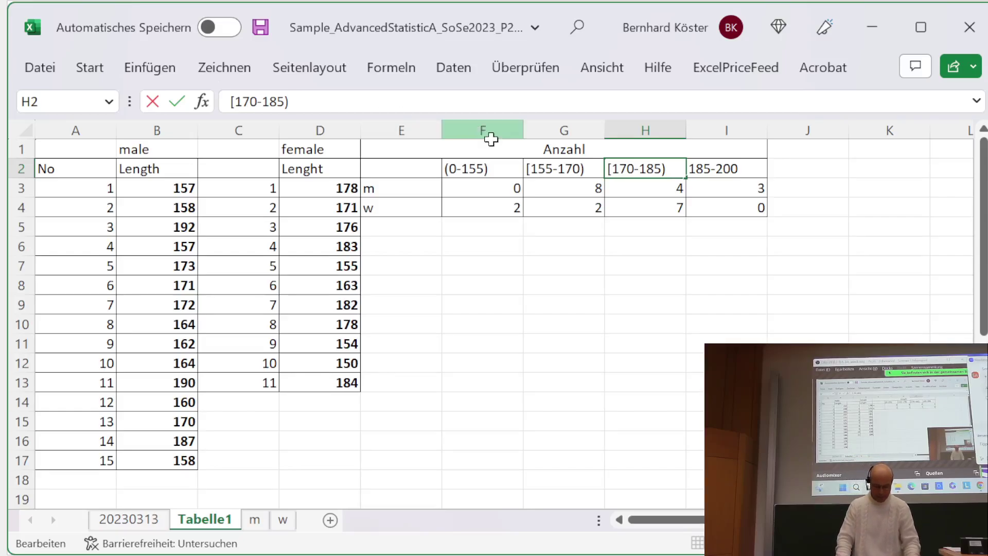
{"action": "left_click", "coordinate": [707, 168]}
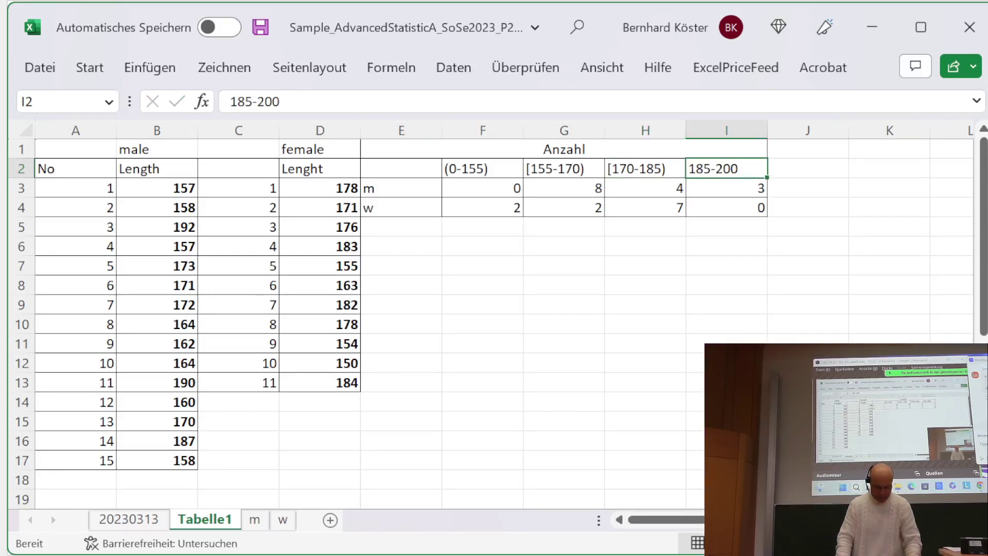
{"action": "left_click", "coordinate": [230, 101]}
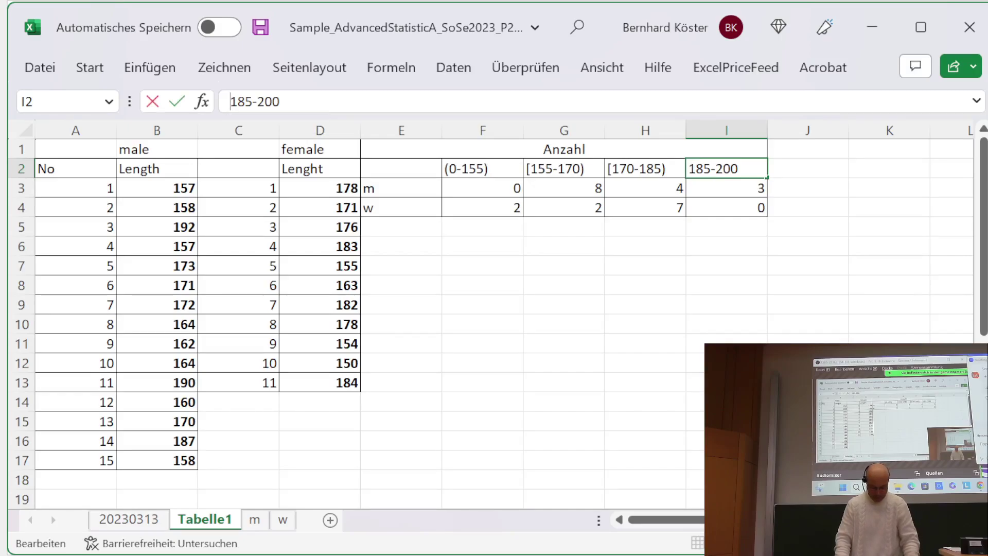
{"action": "type", "text": "["}
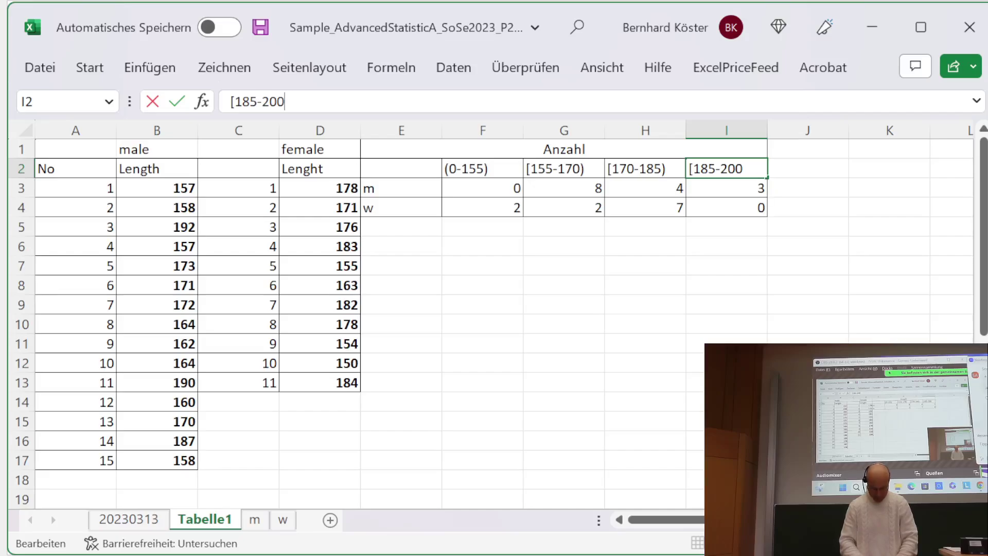
{"action": "type", "text": ")"}
{"action": "key", "text": "Return"}
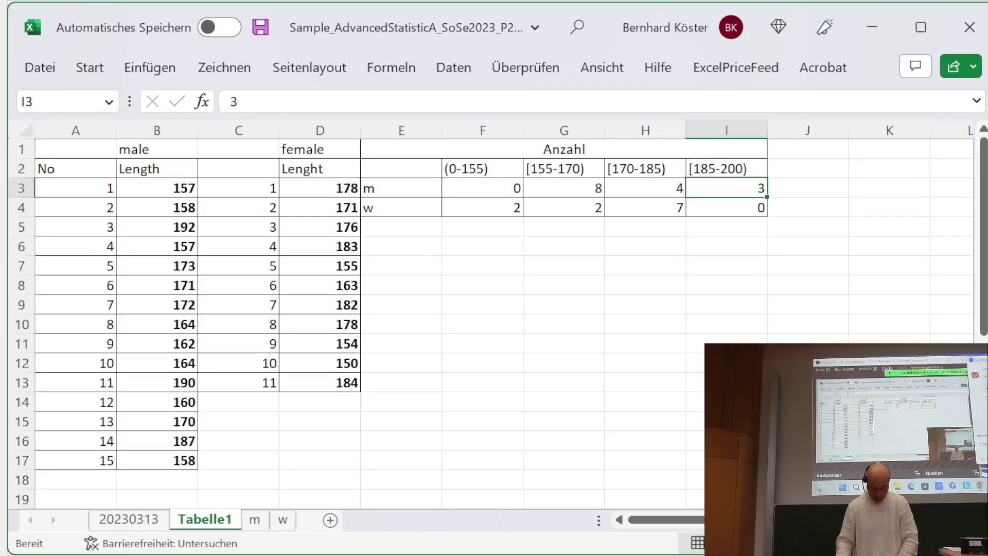
- Copy the whole Anzahl table E1:I4
{"action": "left_click", "coordinate": [433, 148]}
{"action": "left_click_drag", "start_coordinate": [434, 148], "coordinate": [446, 204]}
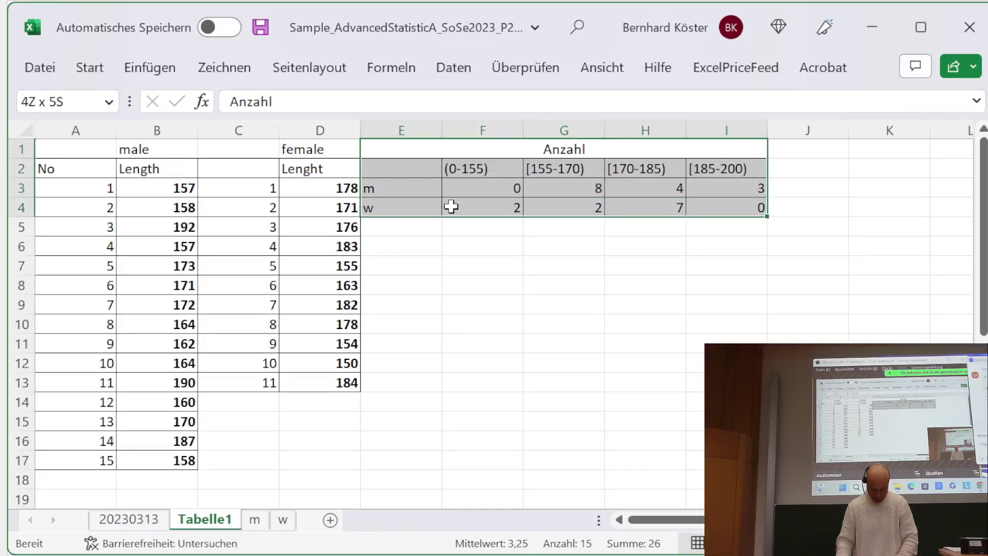
{"action": "key", "text": "ctrl+c"}
{"action": "key", "text": "alt+Tab"}
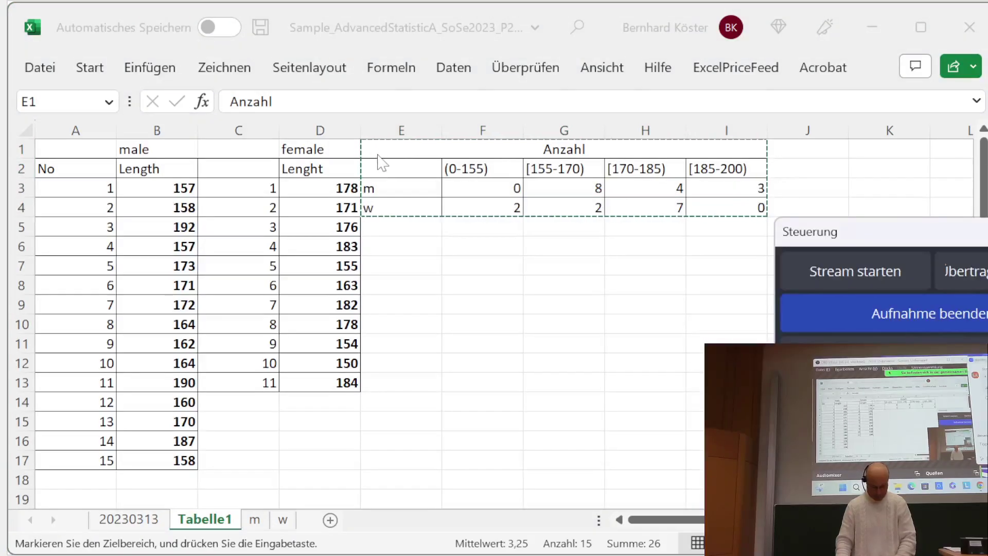
- Return to PowerPoint and step through the slides to the Kontingenztabelle slide
{"action": "key", "text": "alt+Tab"}
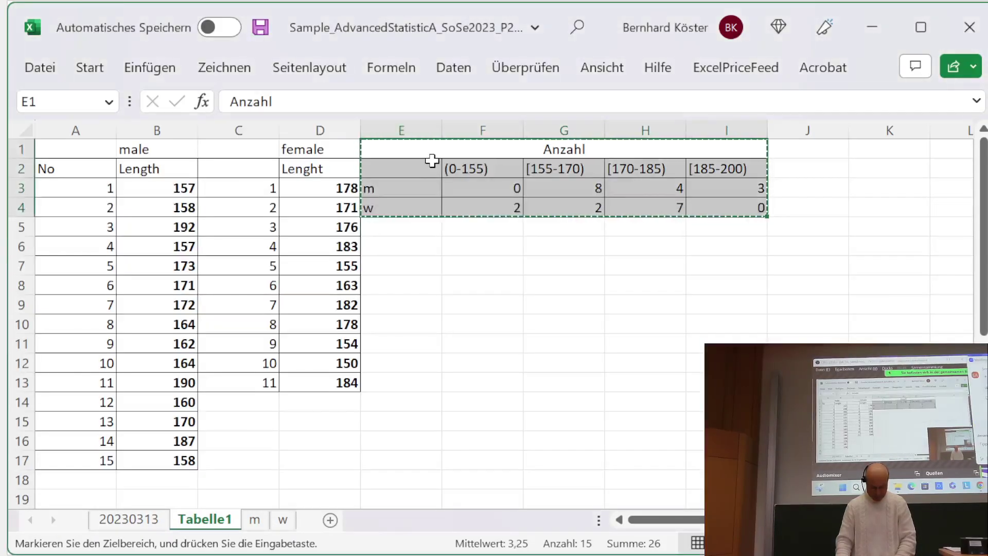
{"action": "key", "text": "alt+Tab"}
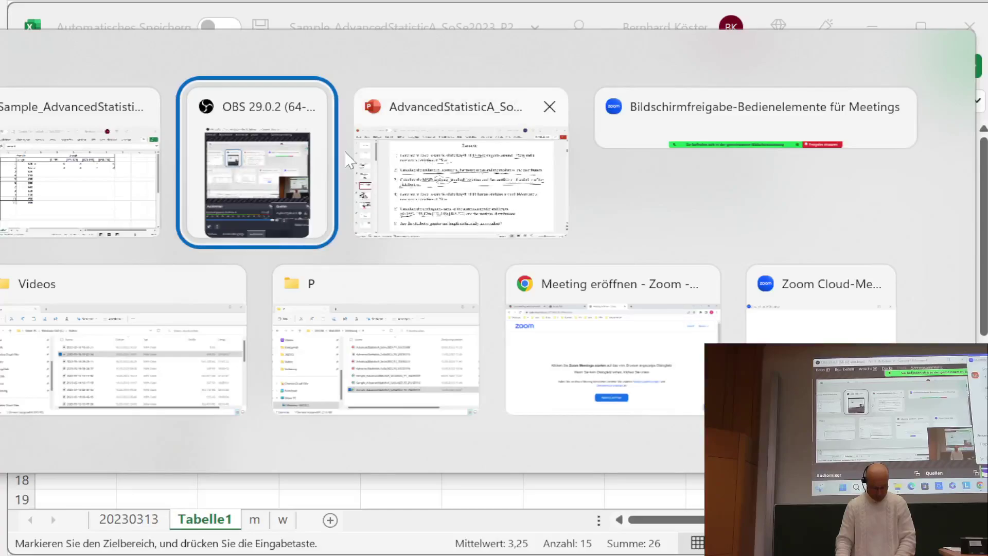
{"action": "key", "text": "alt+Tab"}
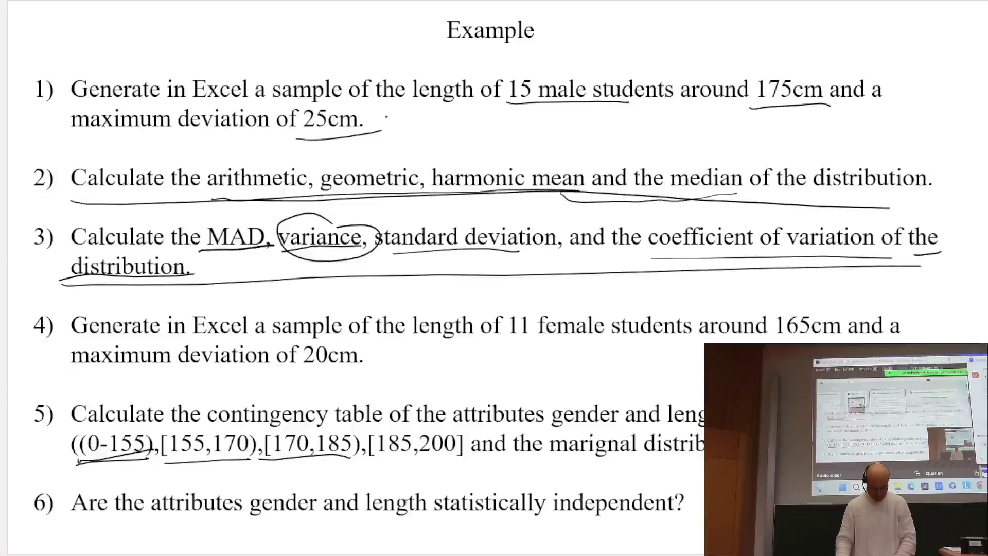
{"action": "key", "text": "Right"}
{"action": "key", "text": "Right"}
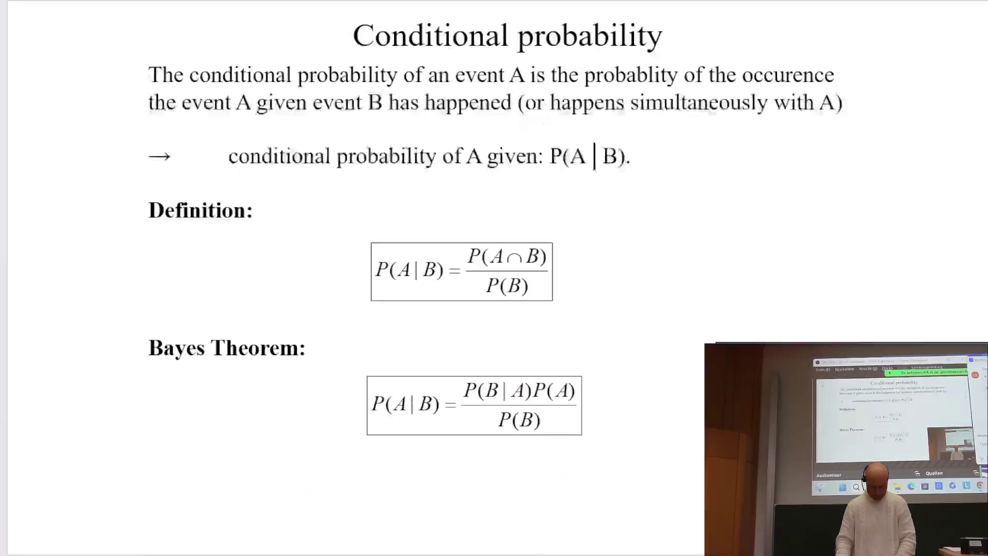
{"action": "key", "text": "Left"}
{"action": "key", "text": "Right"}
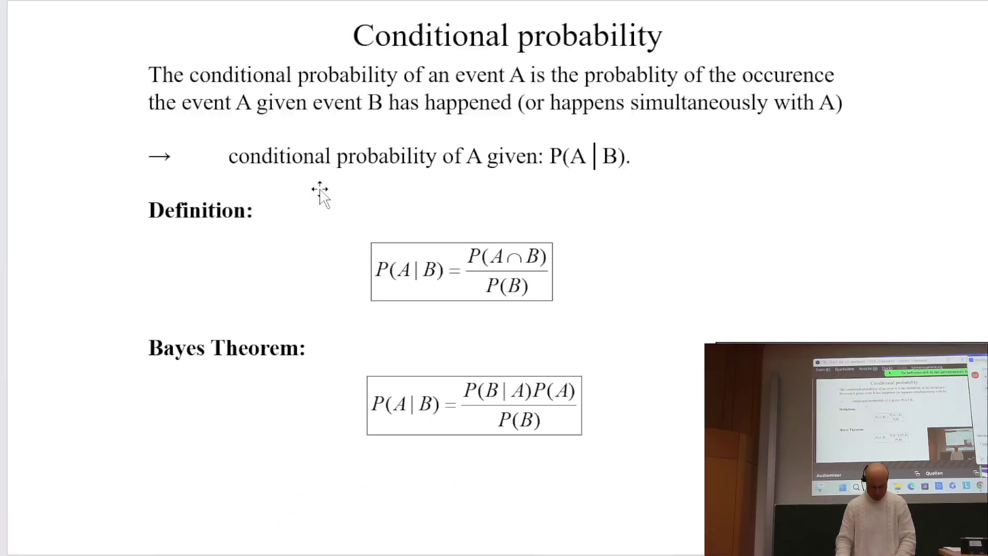
{"action": "key", "text": "Left"}
{"action": "key", "text": "Left"}
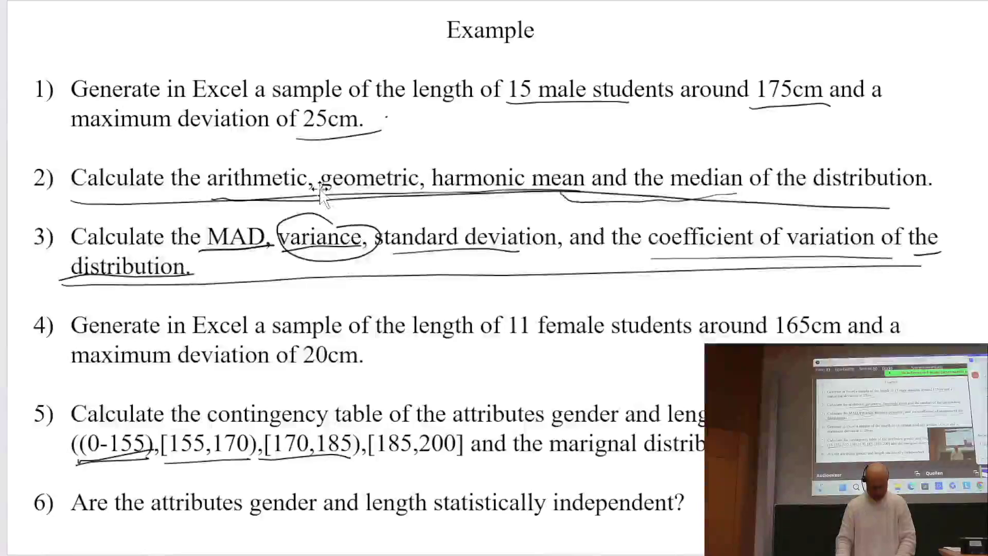
{"action": "key", "text": "Left"}
{"action": "key", "text": "Right"}
{"action": "key", "text": "Right"}
{"action": "key", "text": "Right"}
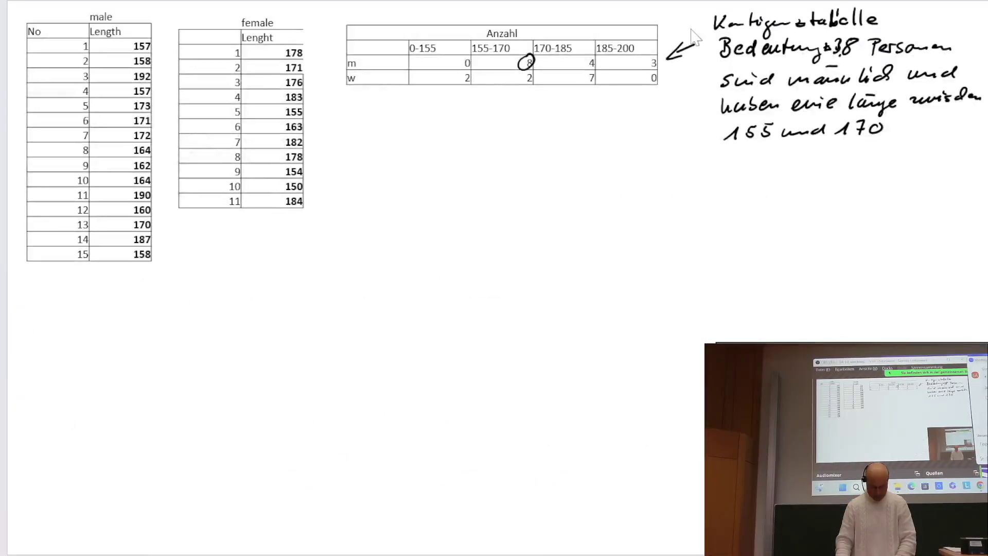
- Cut the old Anzahl table from the slide and undo a plain paste of the updated one
{"action": "left_click", "coordinate": [504, 41]}
{"action": "key", "text": "ctrl+x"}
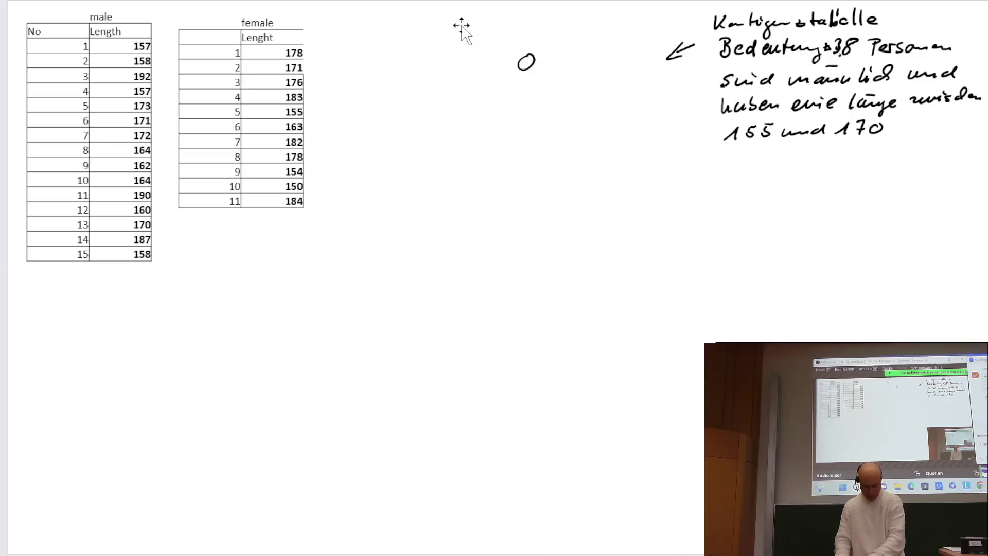
{"action": "right_click", "coordinate": [419, 44]}
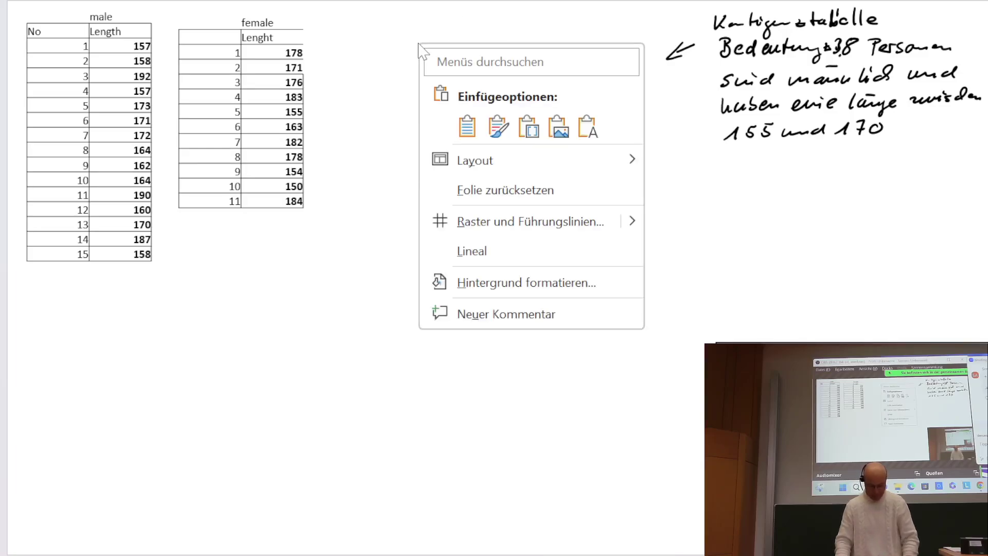
{"action": "left_click", "coordinate": [505, 120]}
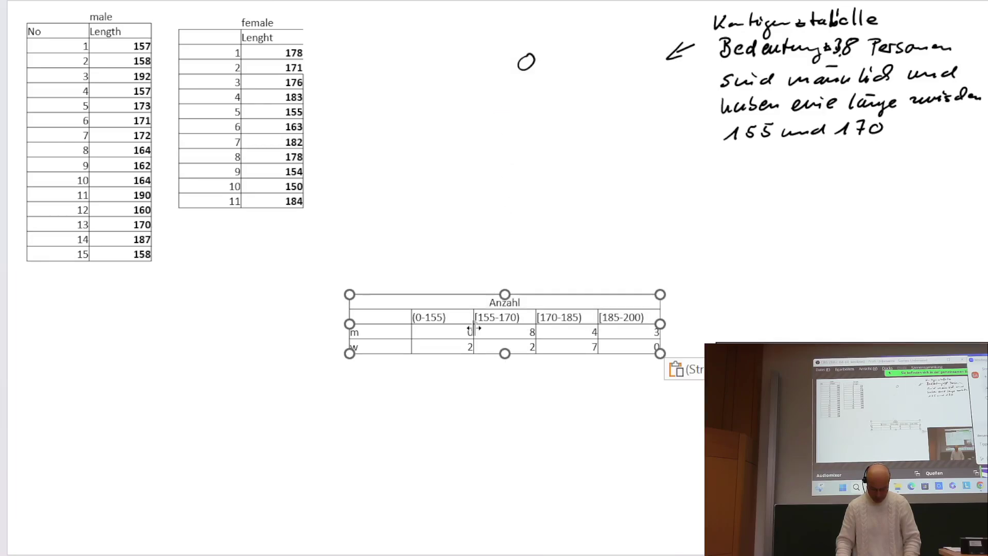
{"action": "left_click", "coordinate": [430, 330]}
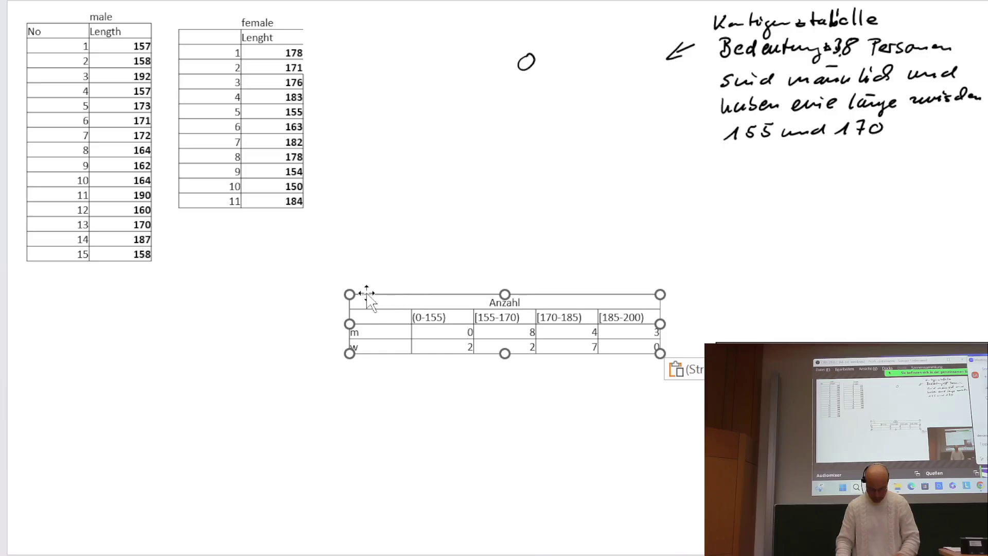
{"action": "key", "text": "ctrl+z"}
- Paste the updated table with Keep Source Formatting and move it to the slide's top
{"action": "right_click", "coordinate": [374, 191]}
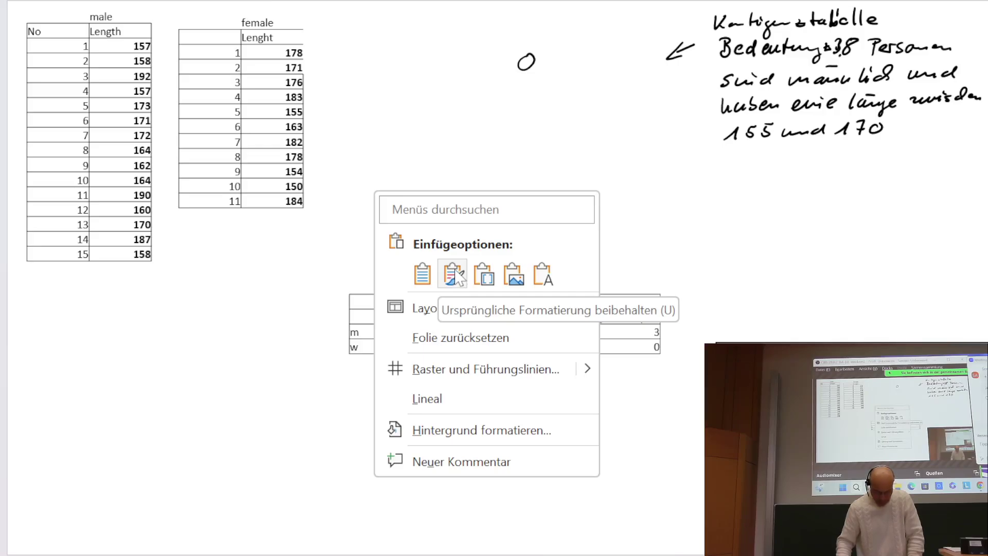
{"action": "left_click", "coordinate": [453, 273]}
{"action": "left_click_drag", "start_coordinate": [434, 286], "coordinate": [426, 26]}
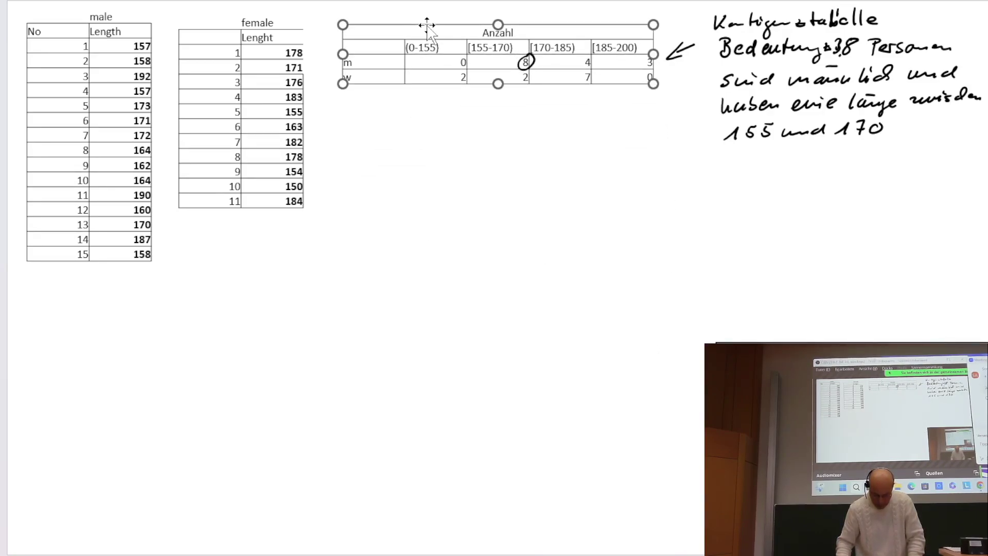
{"action": "left_click", "coordinate": [469, 154]}
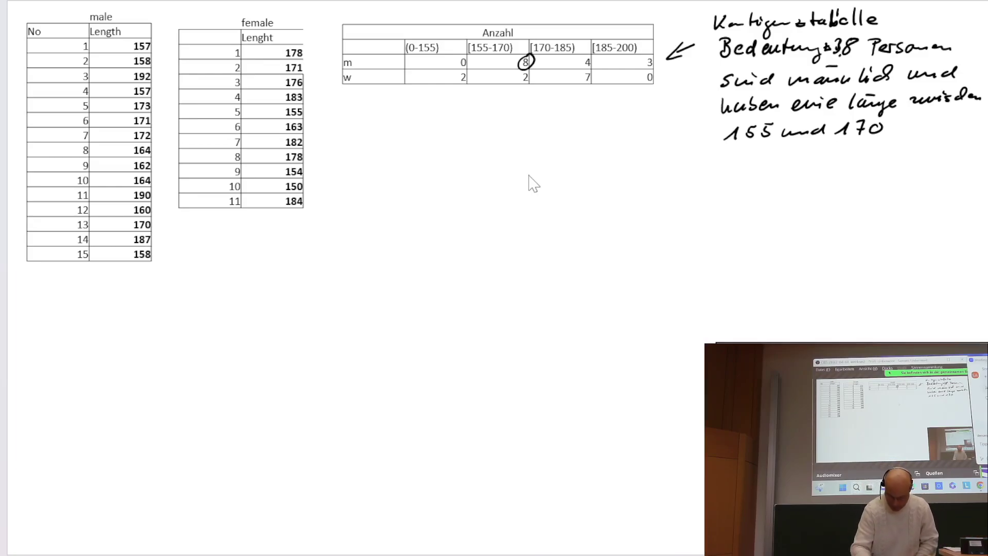
- Handwrite 'Bestimme die Randhäufigkeiten' below the table and dash the m and w rows
{"action": "mouse_move", "coordinate": [344, 100]}
{"action": "left_mouse_down"}
{"action": "mouse_move", "coordinate": [349, 116]}
{"action": "mouse_move", "coordinate": [441, 105]}
{"action": "mouse_move", "coordinate": [507, 117]}
{"action": "mouse_move", "coordinate": [586, 103]}
{"action": "mouse_move", "coordinate": [606, 123]}
{"action": "mouse_move", "coordinate": [620, 109]}
{"action": "mouse_move", "coordinate": [663, 108]}
{"action": "left_mouse_up"}
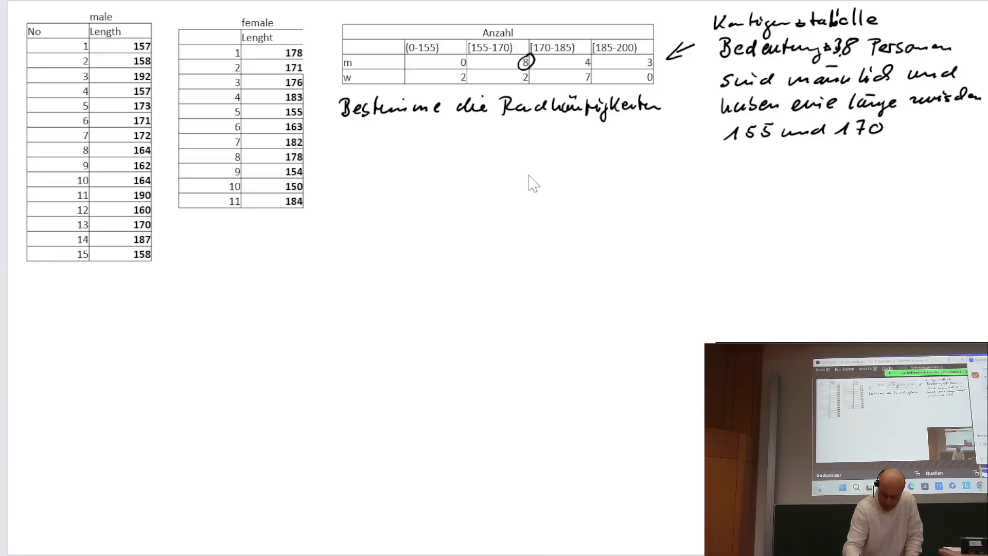
{"action": "mouse_move", "coordinate": [656, 67]}
{"action": "left_mouse_down"}
{"action": "mouse_move", "coordinate": [671, 64]}
{"action": "mouse_move", "coordinate": [659, 66]}
{"action": "left_mouse_up"}
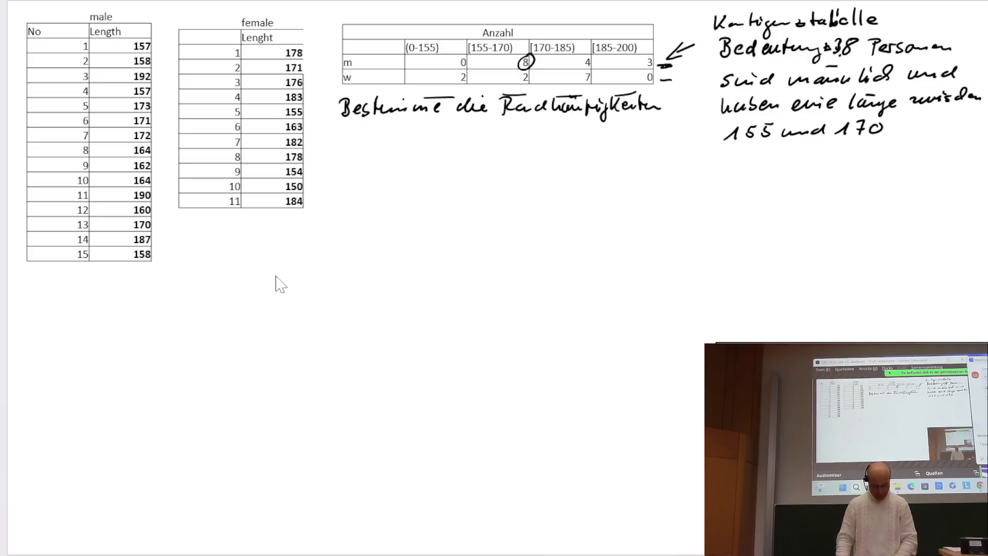
{"action": "key", "text": "alt+Tab"}
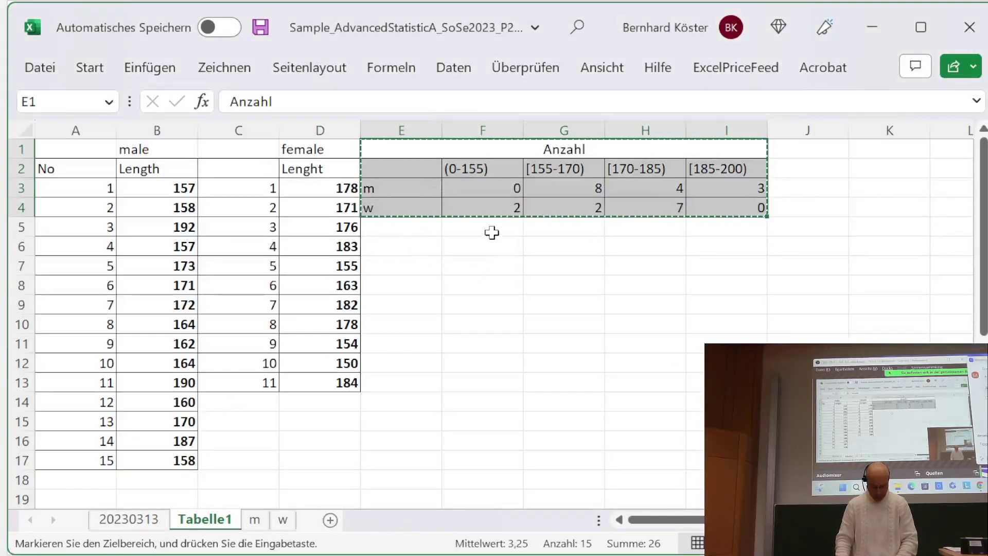
- Label E5 and J2 as 'Randh.' for the totals row and column
{"action": "left_click", "coordinate": [410, 224]}
{"action": "type", "text": "R"}
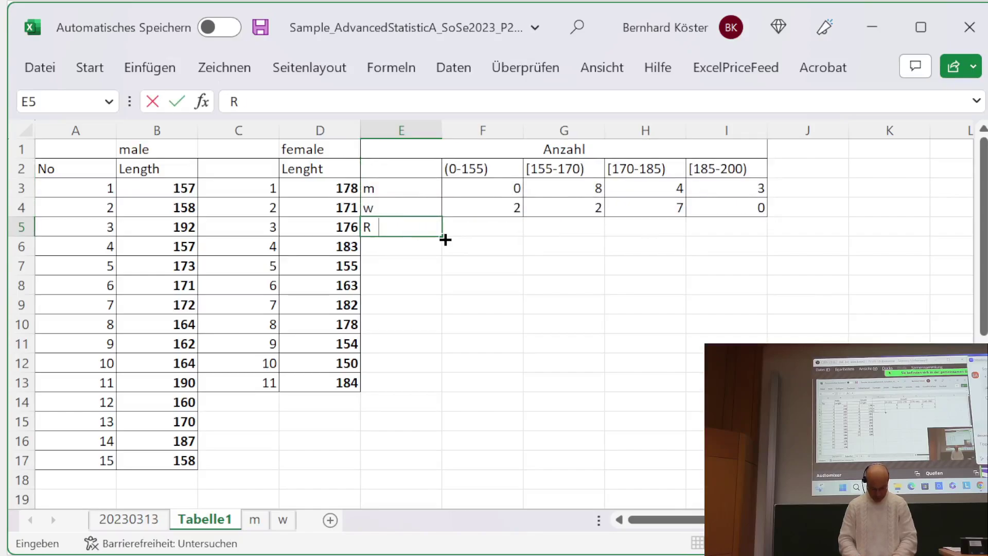
{"action": "type", "text": "andh"}
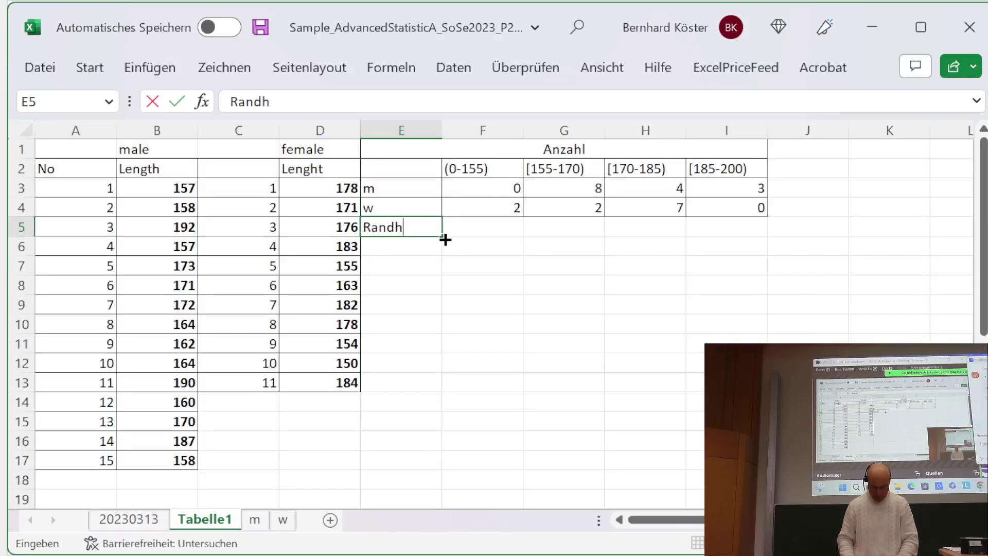
{"action": "left_click", "coordinate": [810, 157]}
{"action": "type", "text": "Randh."}
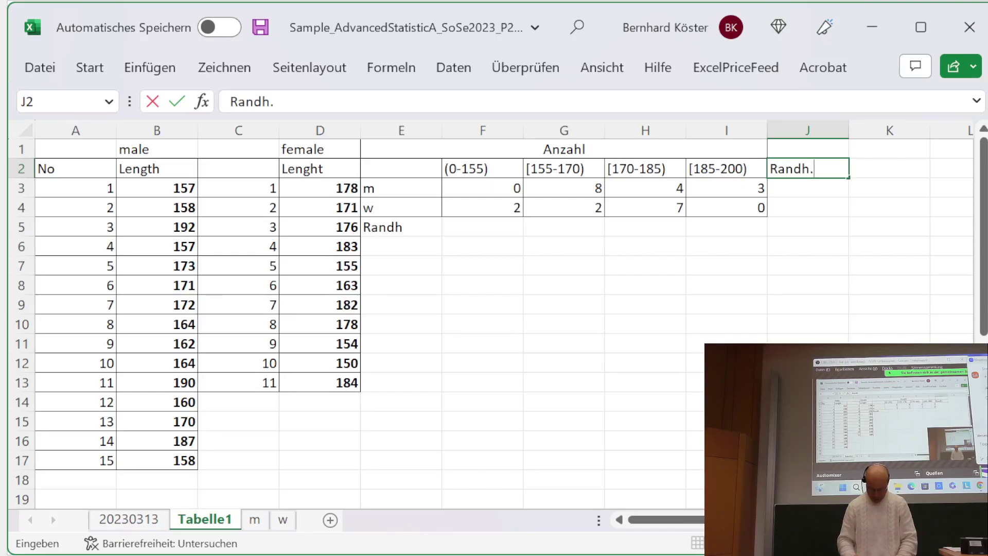
{"action": "left_click", "coordinate": [410, 219]}
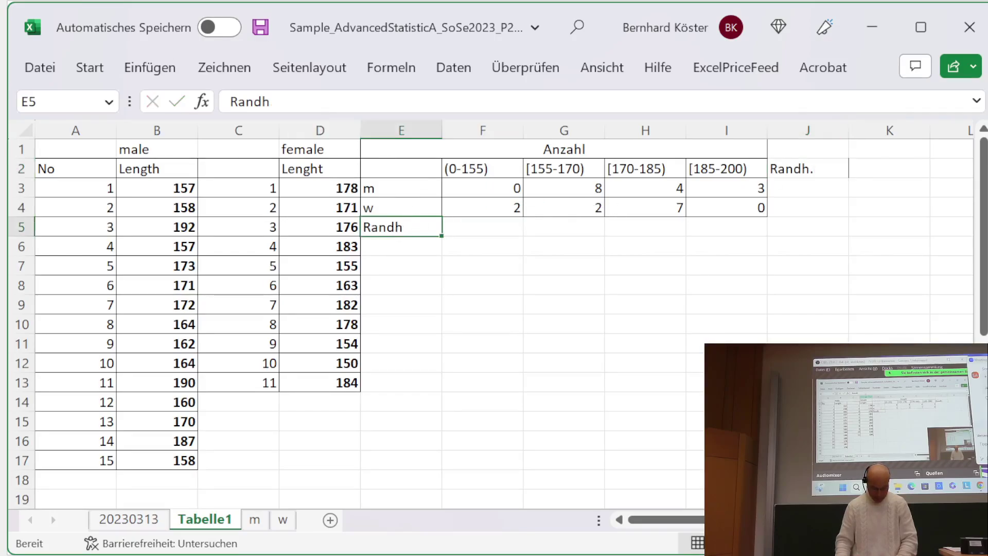
{"action": "left_click", "coordinate": [269, 102]}
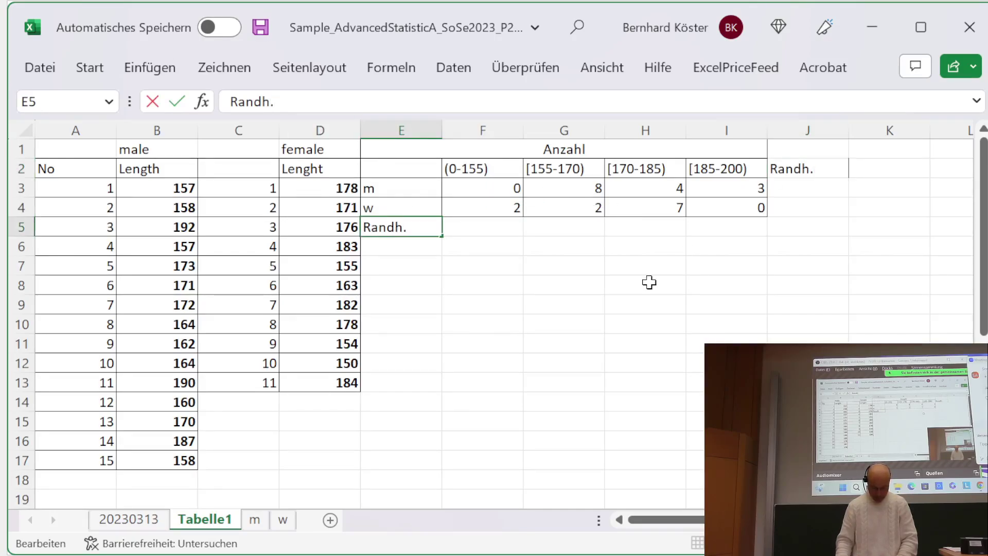
{"action": "left_click", "coordinate": [507, 227]}
- Enter =SUMME(F3:F4) in F5 and copy it across F5:I5, giving 2, 10, 11, 3
{"action": "type", "text": "=summe("}
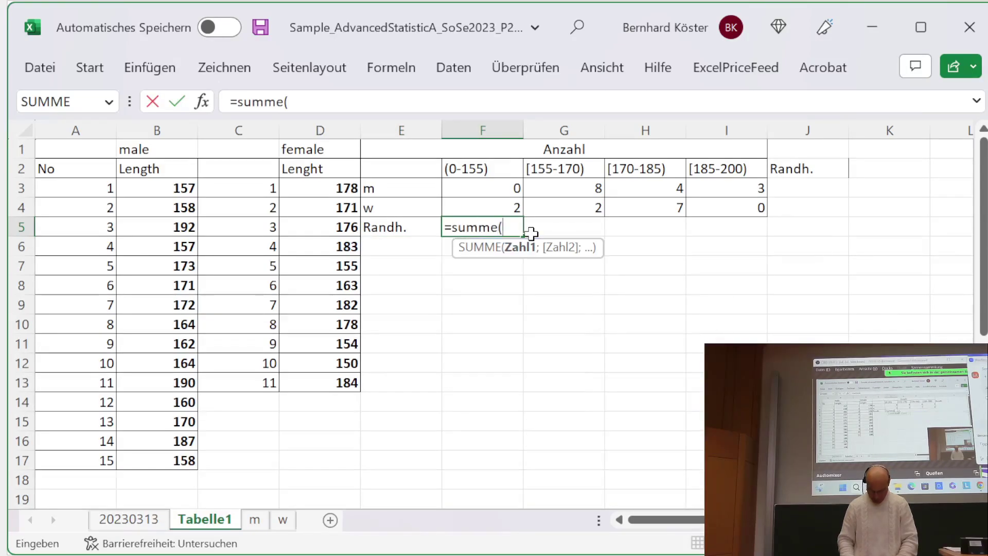
{"action": "left_click_drag", "start_coordinate": [512, 208], "coordinate": [512, 182]}
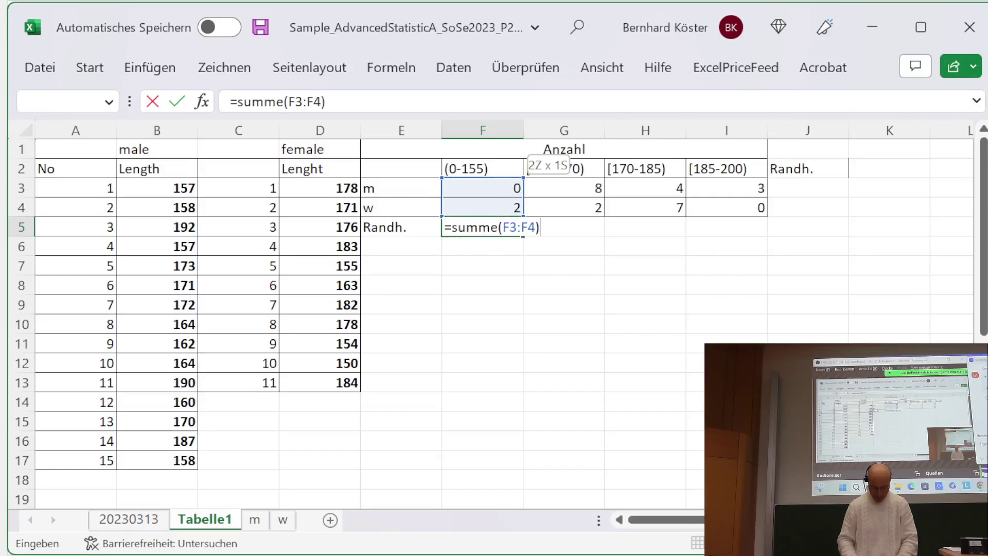
{"action": "key", "text": "Return"}
{"action": "key", "text": "Up"}
{"action": "key", "text": "ctrl+c"}
{"action": "key", "text": "shift+Right"}
{"action": "key", "text": "shift+Right"}
{"action": "key", "text": "shift+Right"}
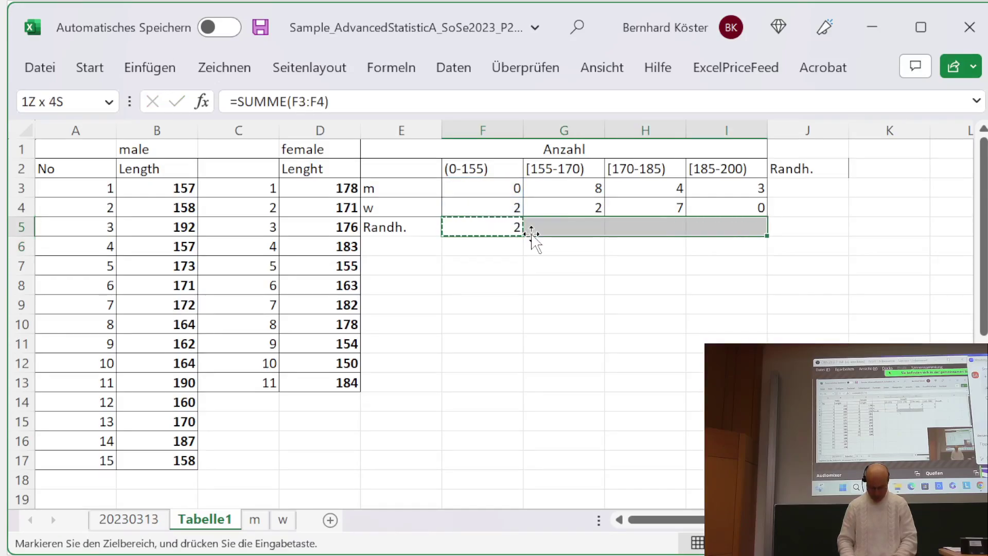
{"action": "key", "text": "ctrl+v"}
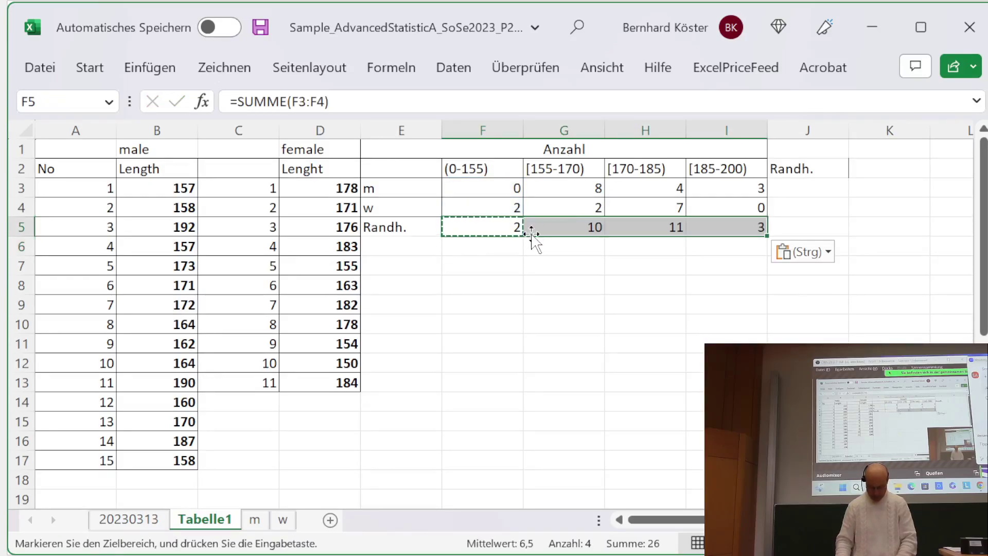
{"action": "left_click", "coordinate": [796, 188]}
- Enter =SUMME(F3:I3) in J3 and copy it to J4, giving row totals 15 and 11
{"action": "type", "text": "=summe("}
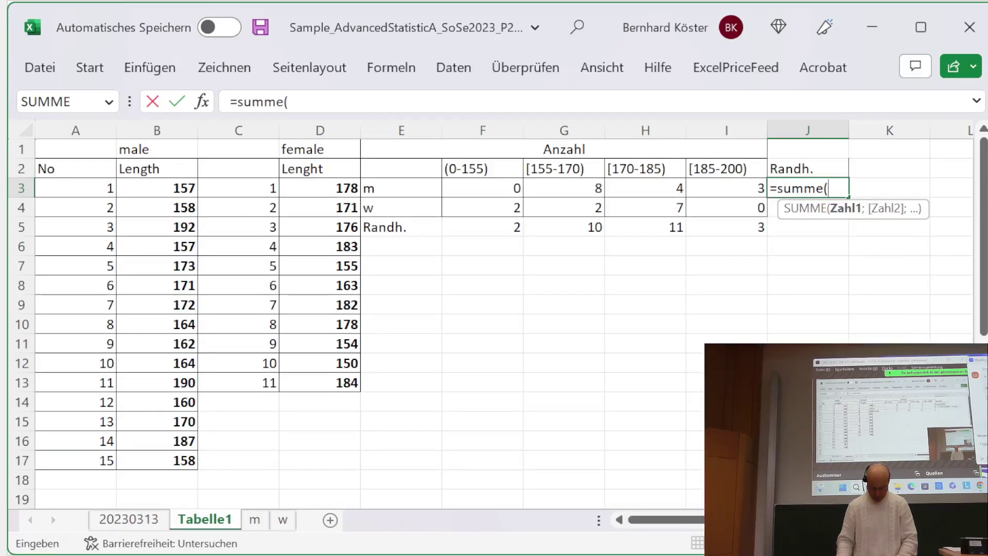
{"action": "mouse_move", "coordinate": [751, 186]}
{"action": "left_mouse_down"}
{"action": "mouse_move", "coordinate": [463, 189]}
{"action": "mouse_move", "coordinate": [746, 186]}
{"action": "left_mouse_up"}
{"action": "key", "text": "Return"}
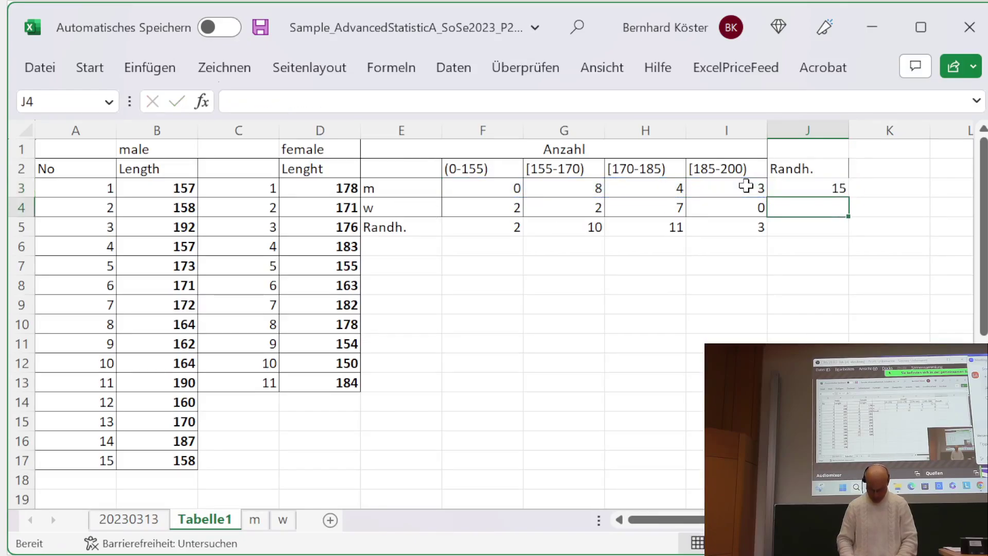
{"action": "key", "text": "Up"}
{"action": "key", "text": "ctrl+c"}
{"action": "key", "text": "Down"}
{"action": "key", "text": "ctrl+v"}
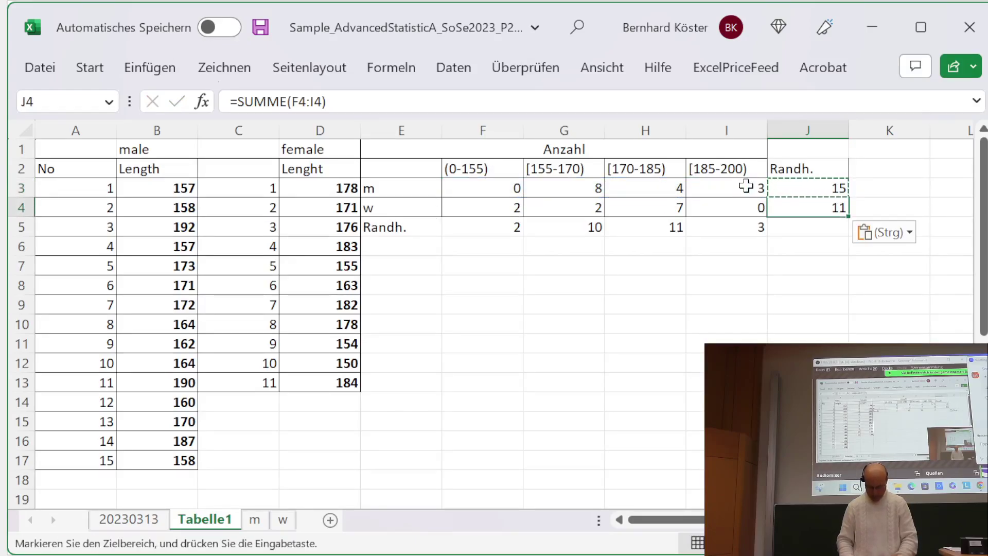
- Enter =SUMME(J3:J4) in J5 for the grand total 26
{"action": "left_click", "coordinate": [826, 225]}
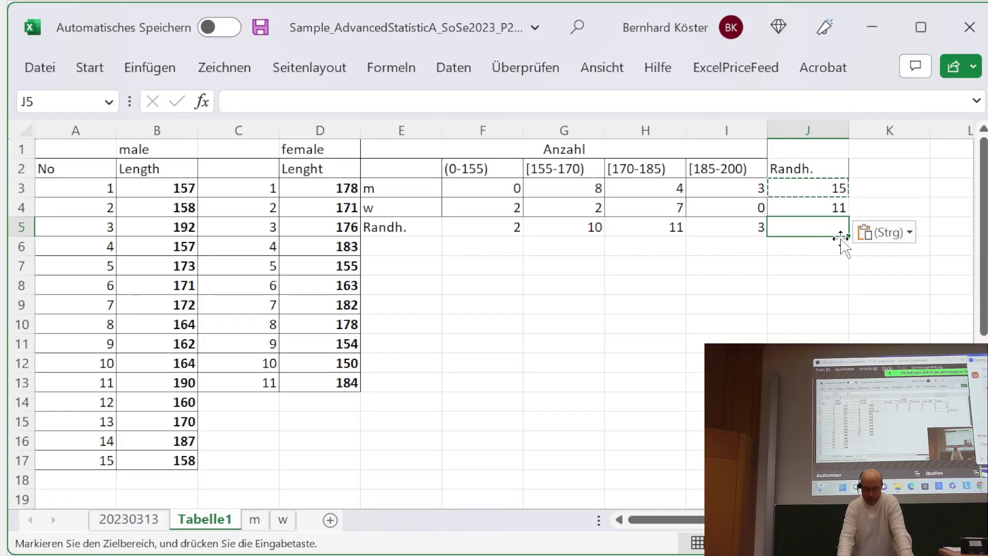
{"action": "left_click", "coordinate": [834, 248]}
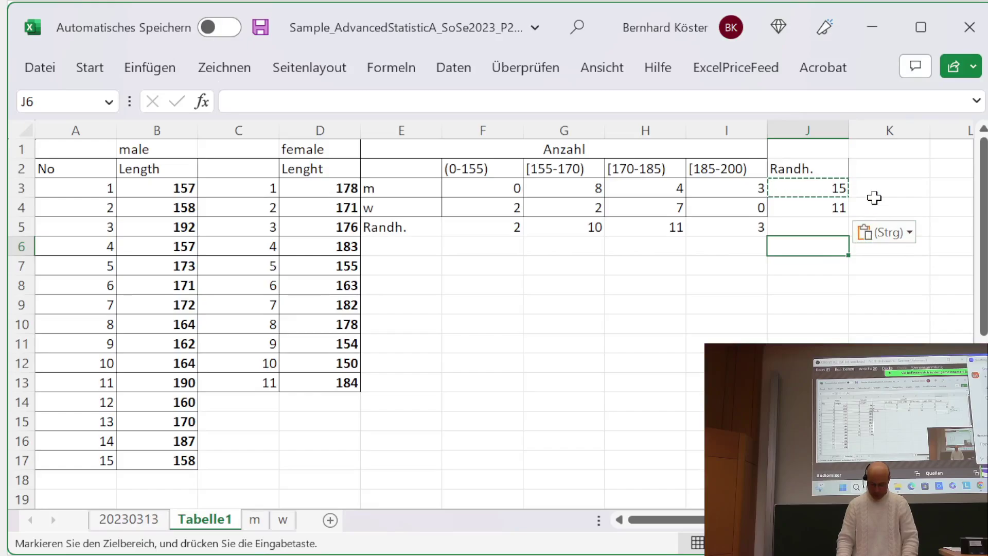
{"action": "left_click", "coordinate": [813, 226]}
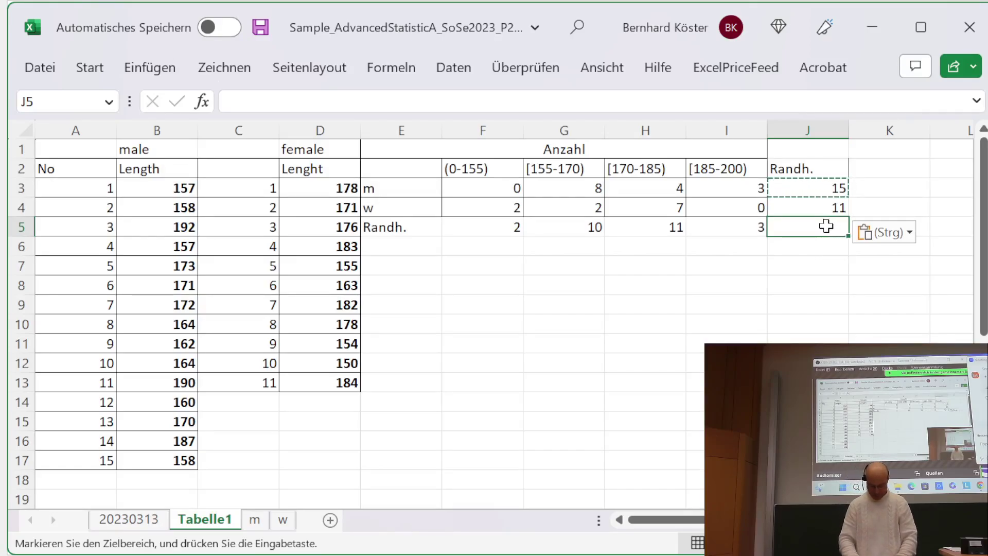
{"action": "type", "text": "=summe("}
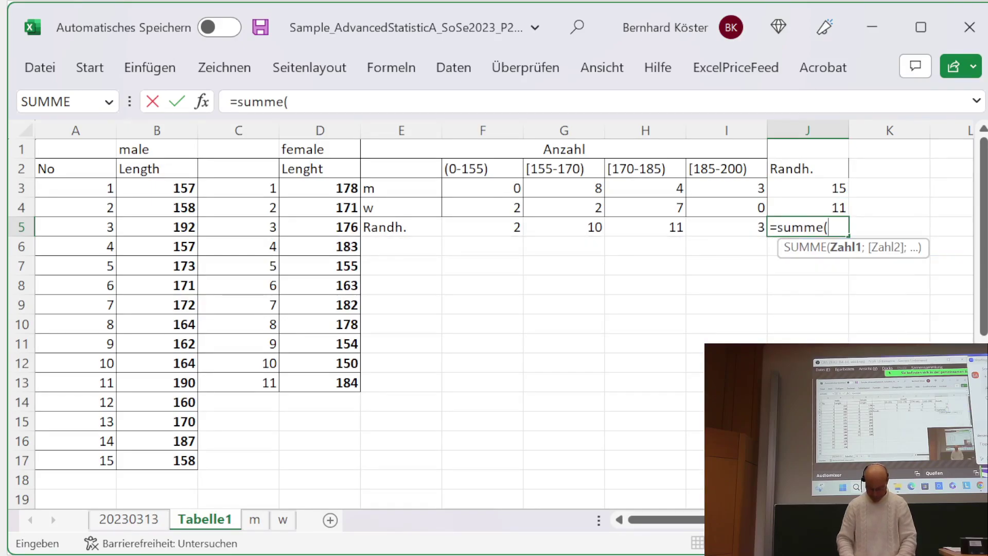
{"action": "key", "text": "Up"}
{"action": "key", "text": "shift+Up"}
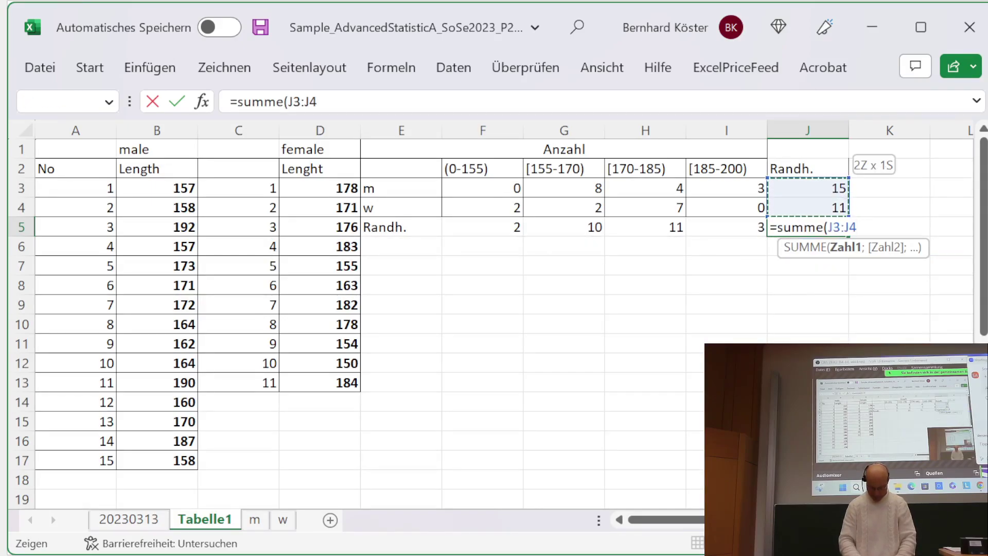
{"action": "type", "text": ")"}
{"action": "key", "text": "Return"}
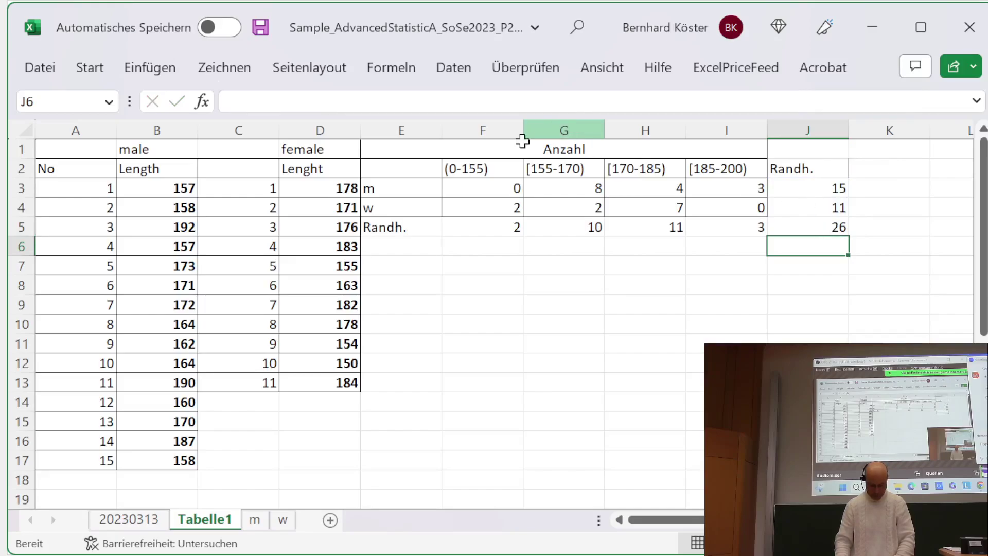
{"action": "left_click_drag", "start_coordinate": [439, 149], "coordinate": [783, 235]}
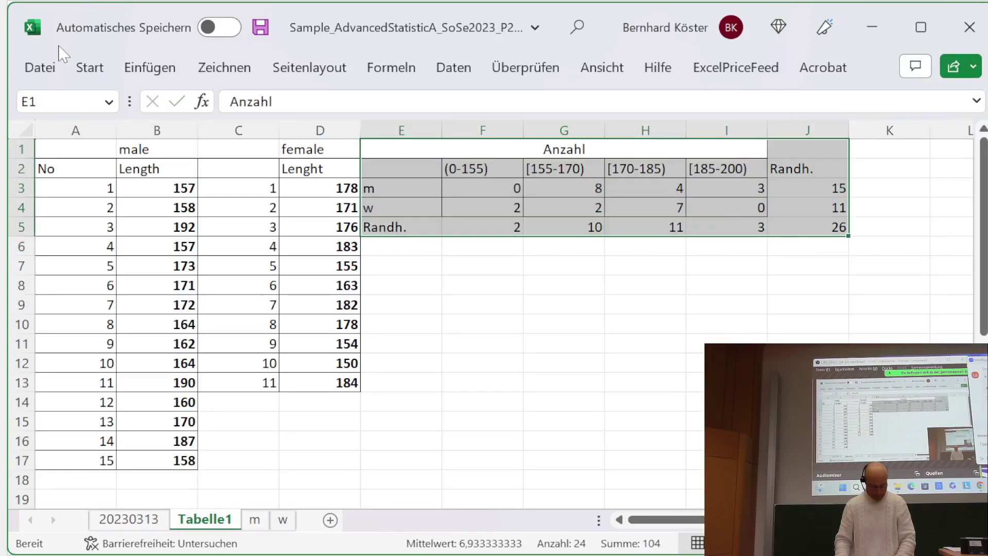
- Copy the completed table E1:J5 and paste it on the slide with Keep Source Formatting
{"action": "left_click", "coordinate": [91, 70]}
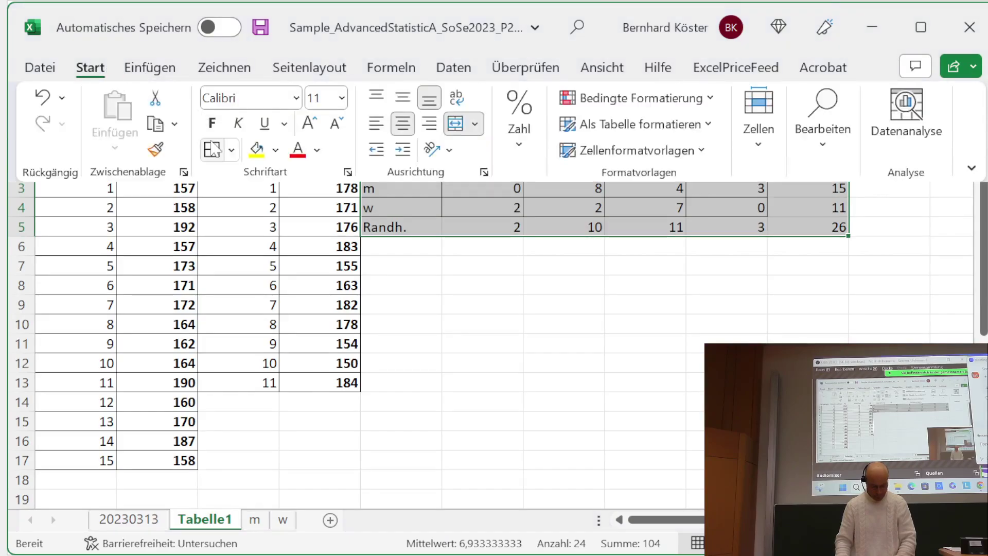
{"action": "left_click", "coordinate": [450, 256]}
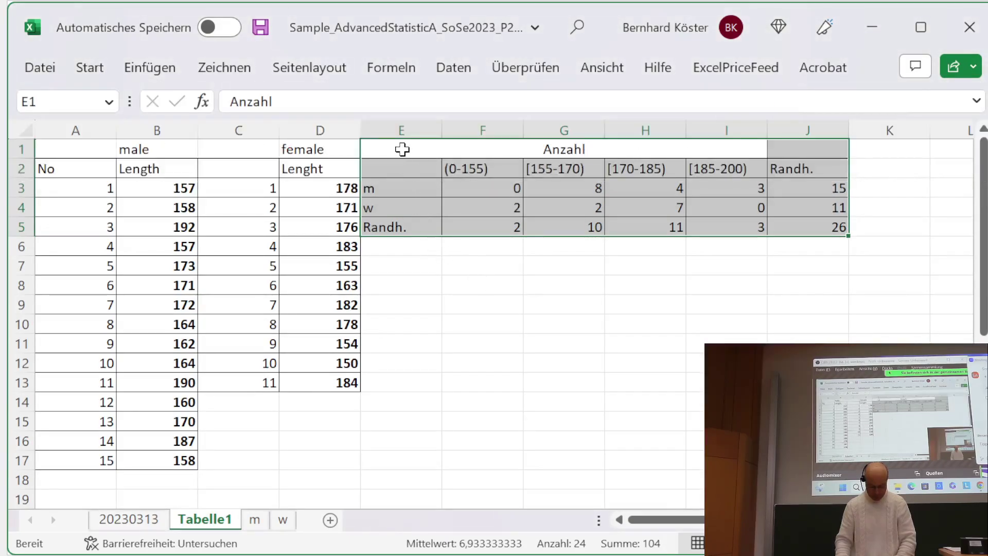
{"action": "left_click_drag", "start_coordinate": [402, 150], "coordinate": [792, 235]}
{"action": "key", "text": "ctrl+c"}
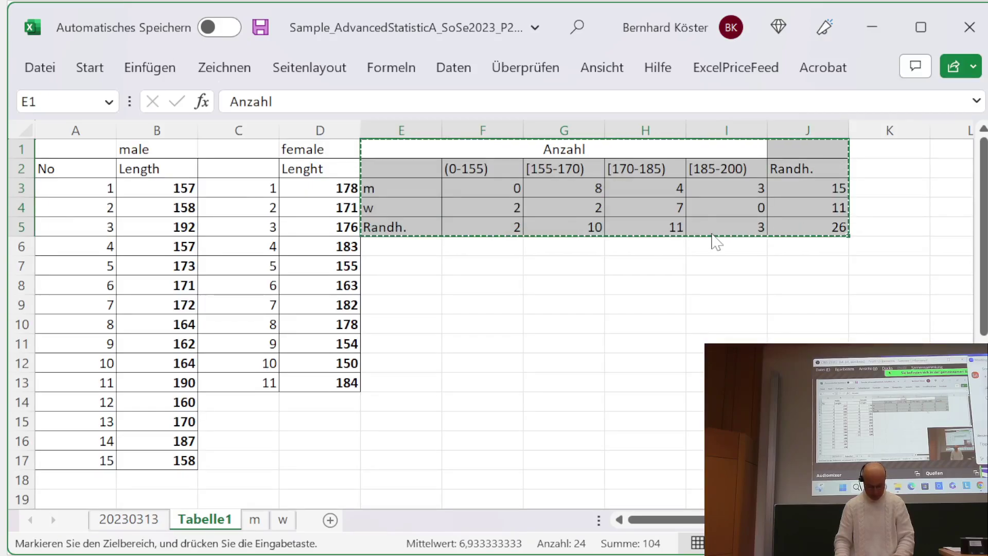
{"action": "key", "text": "alt+Tab"}
{"action": "right_click", "coordinate": [363, 160]}
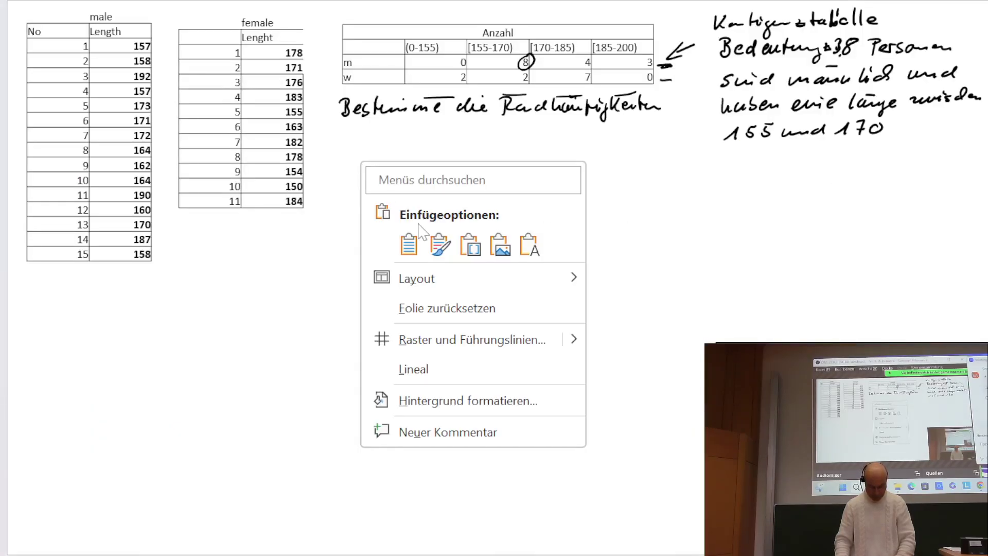
{"action": "left_click", "coordinate": [449, 252]}
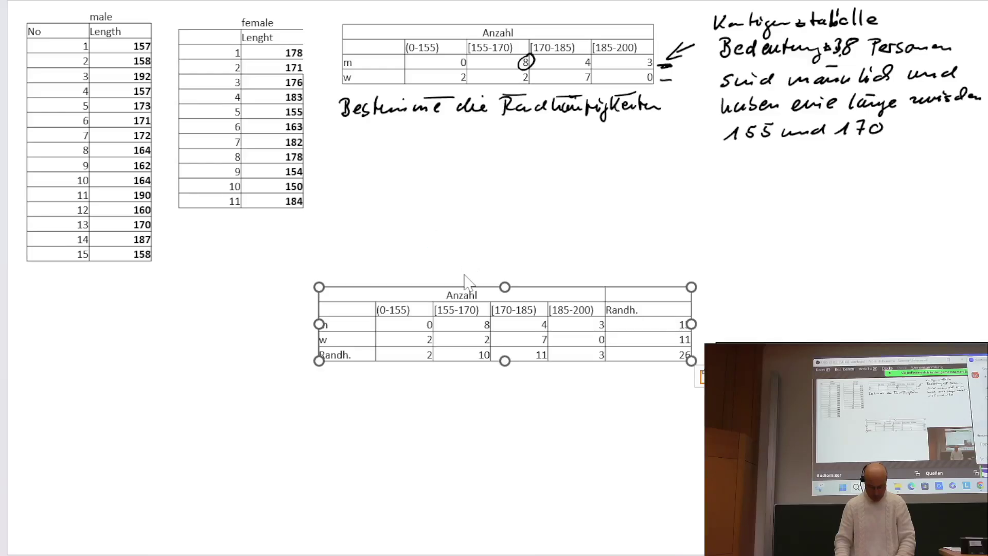